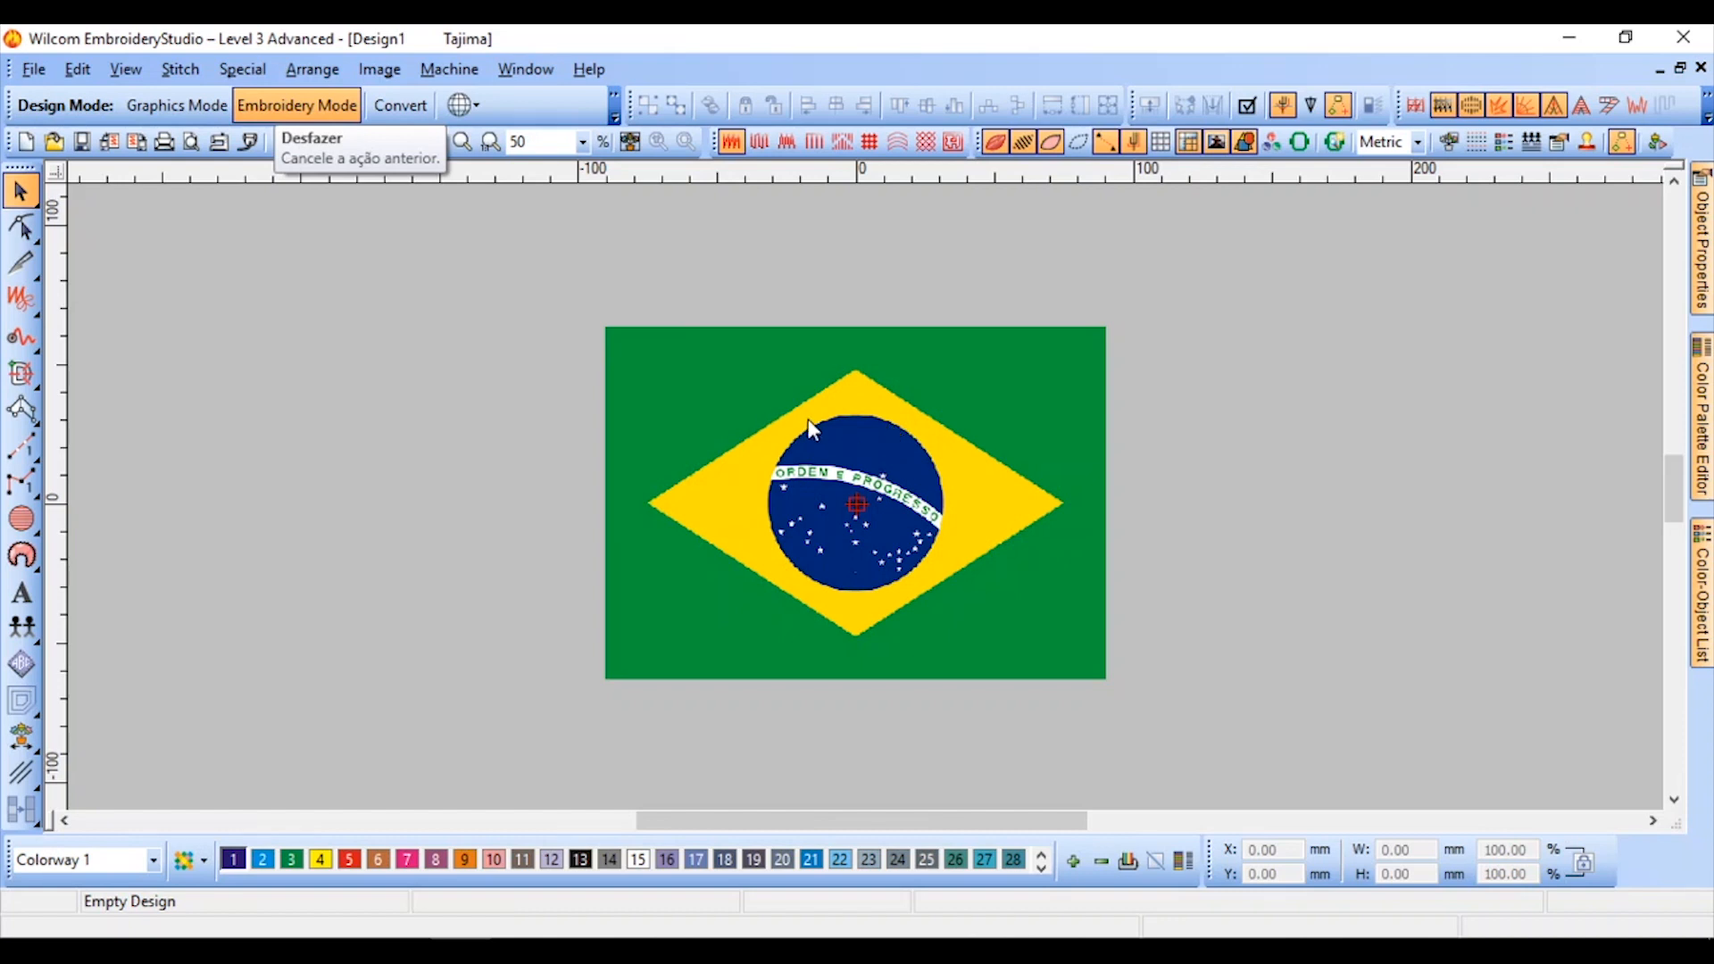
Digitize a satin column border around the green rectangle of the flag, using its four corners and closing at the upper-left corner
{"action": "key", "text": "z"}
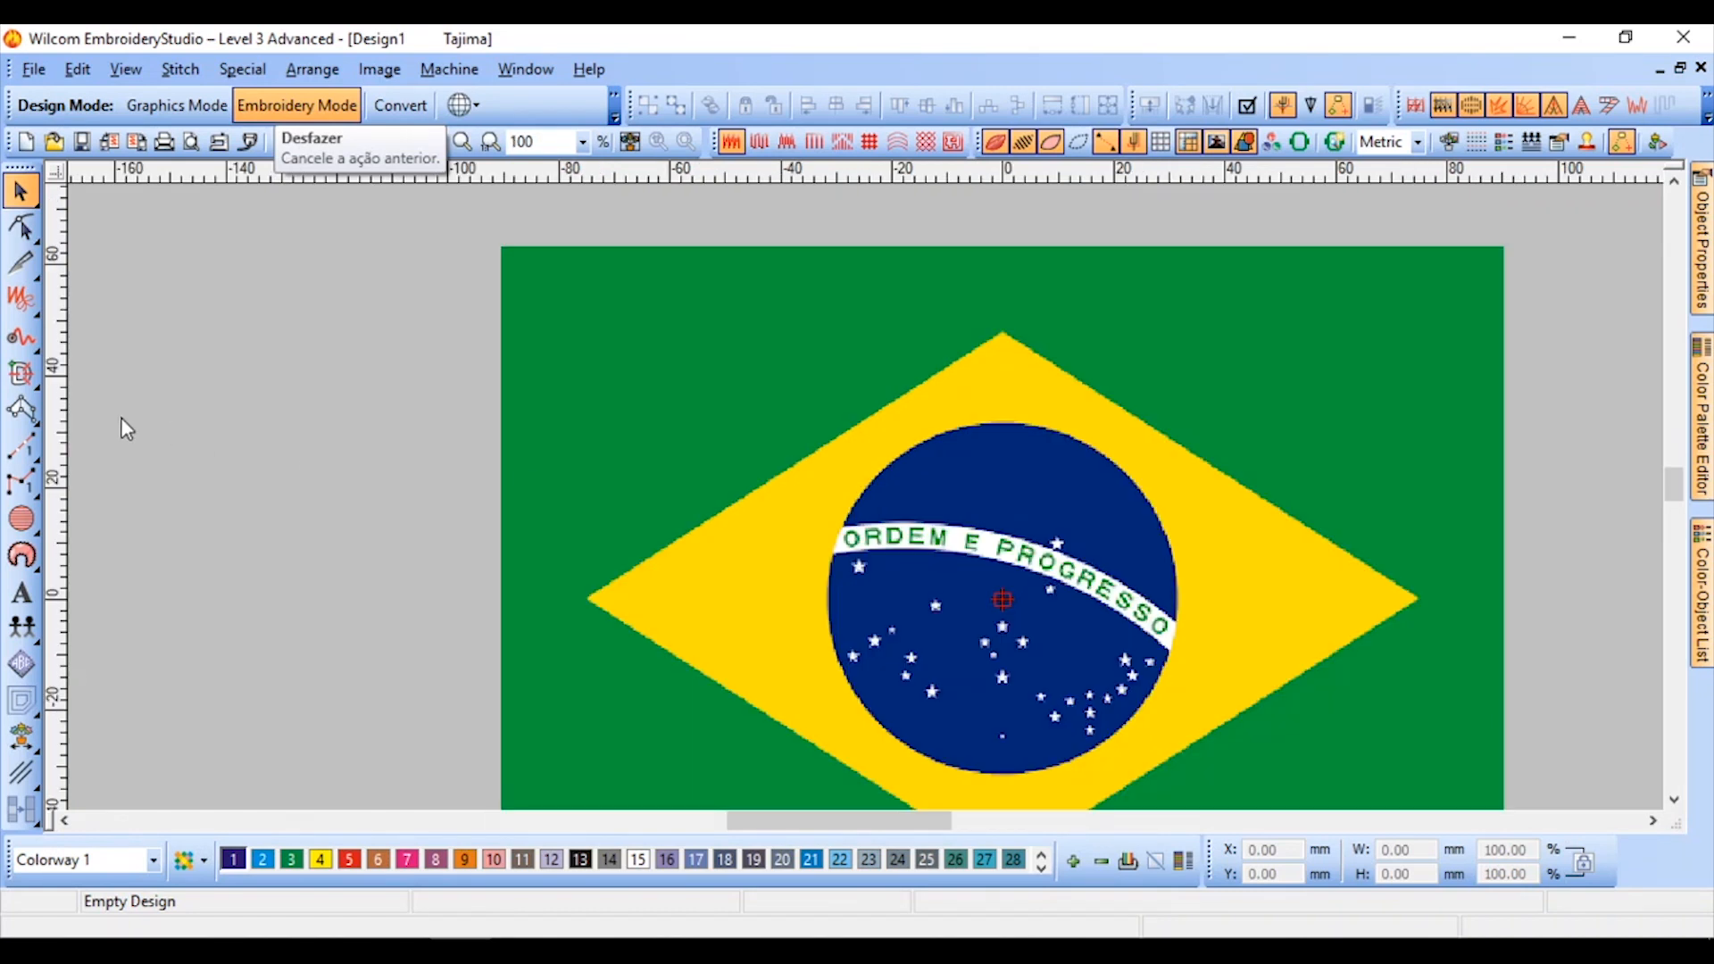
{"action": "mouse_move", "coordinate": [34, 423]}
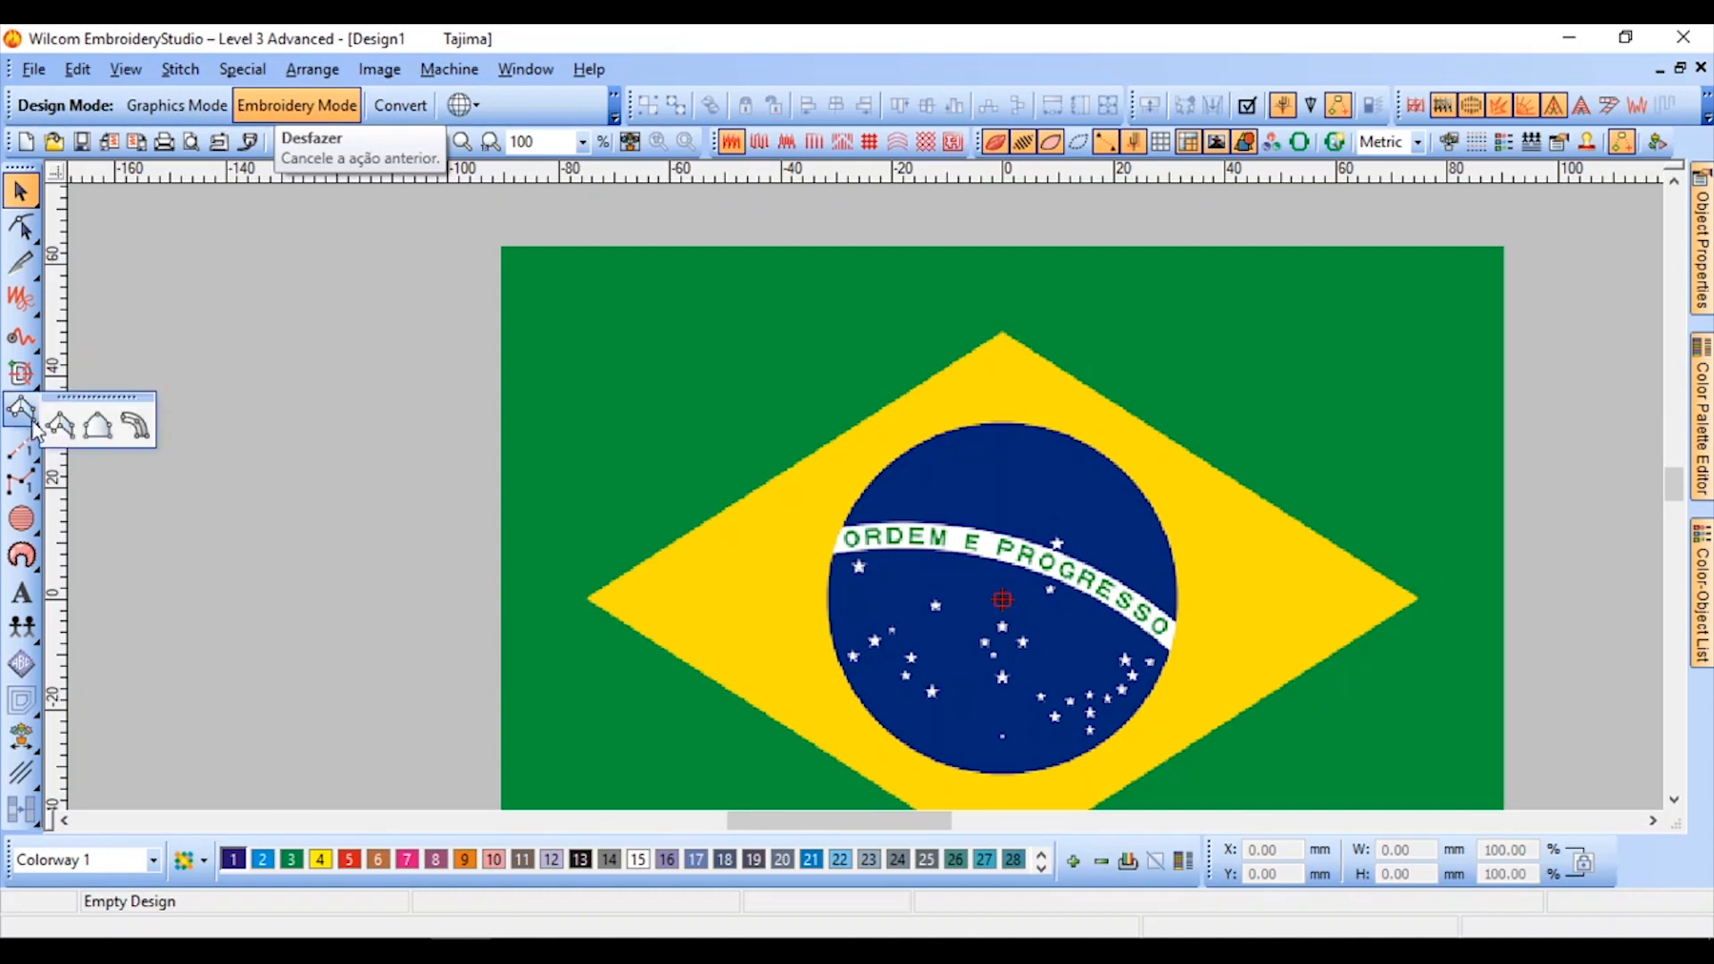
{"action": "left_click", "coordinate": [135, 425]}
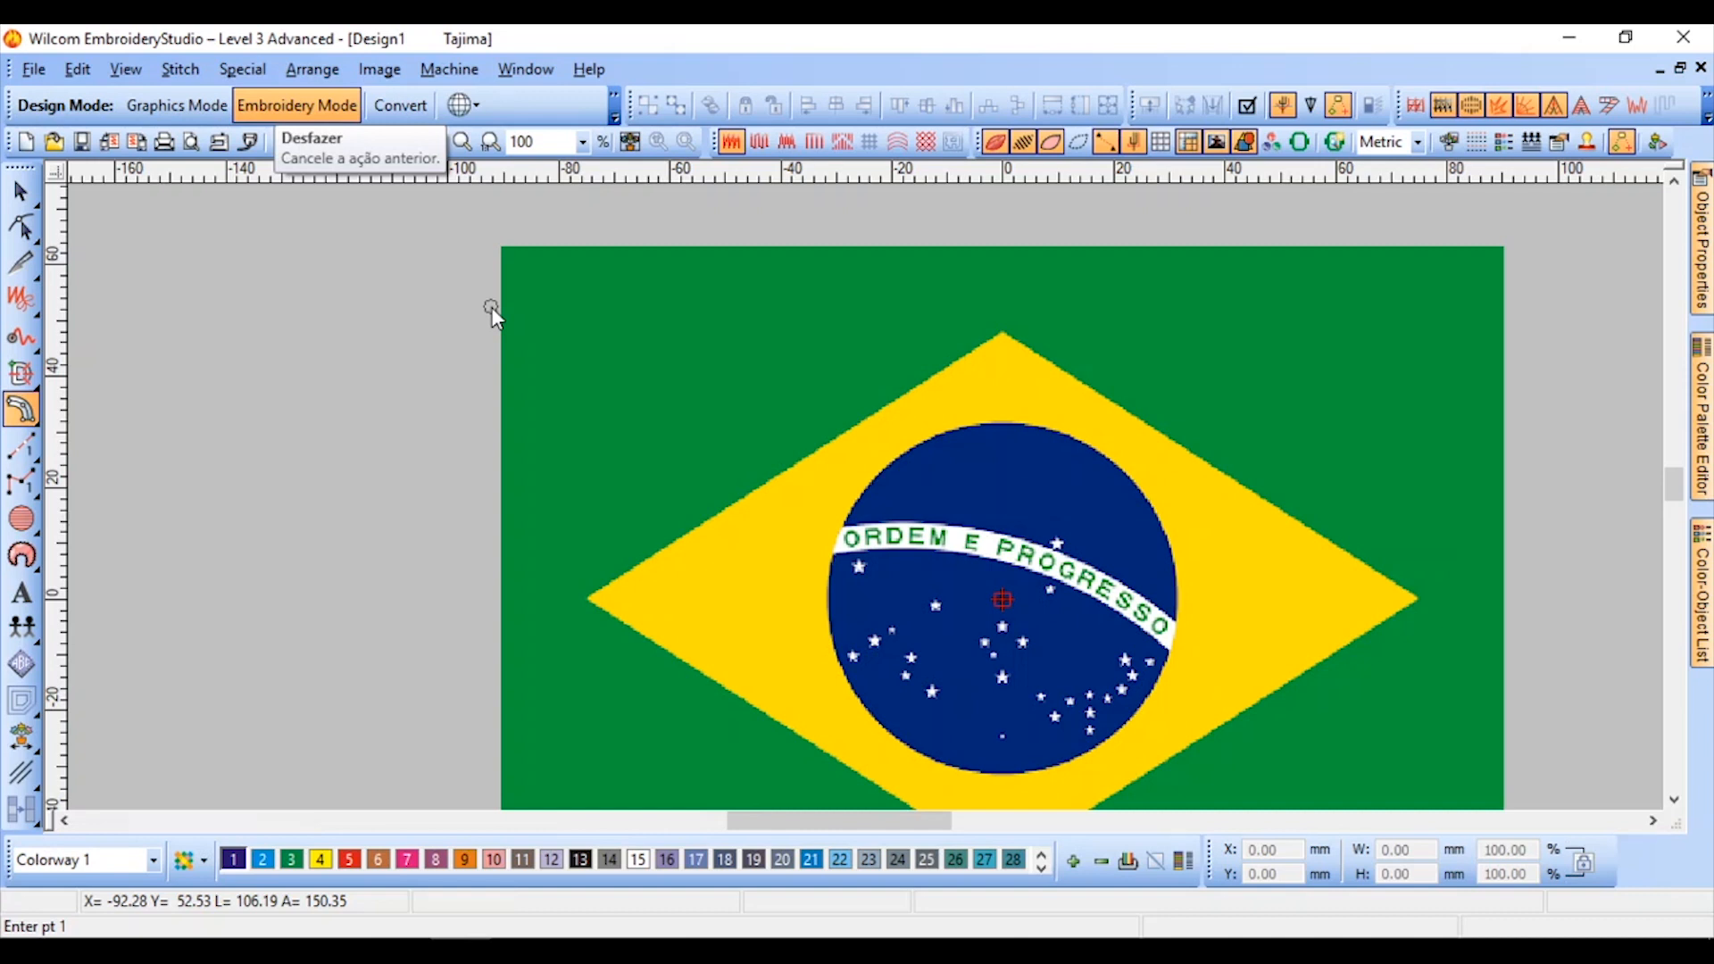
{"action": "left_click", "coordinate": [501, 246]}
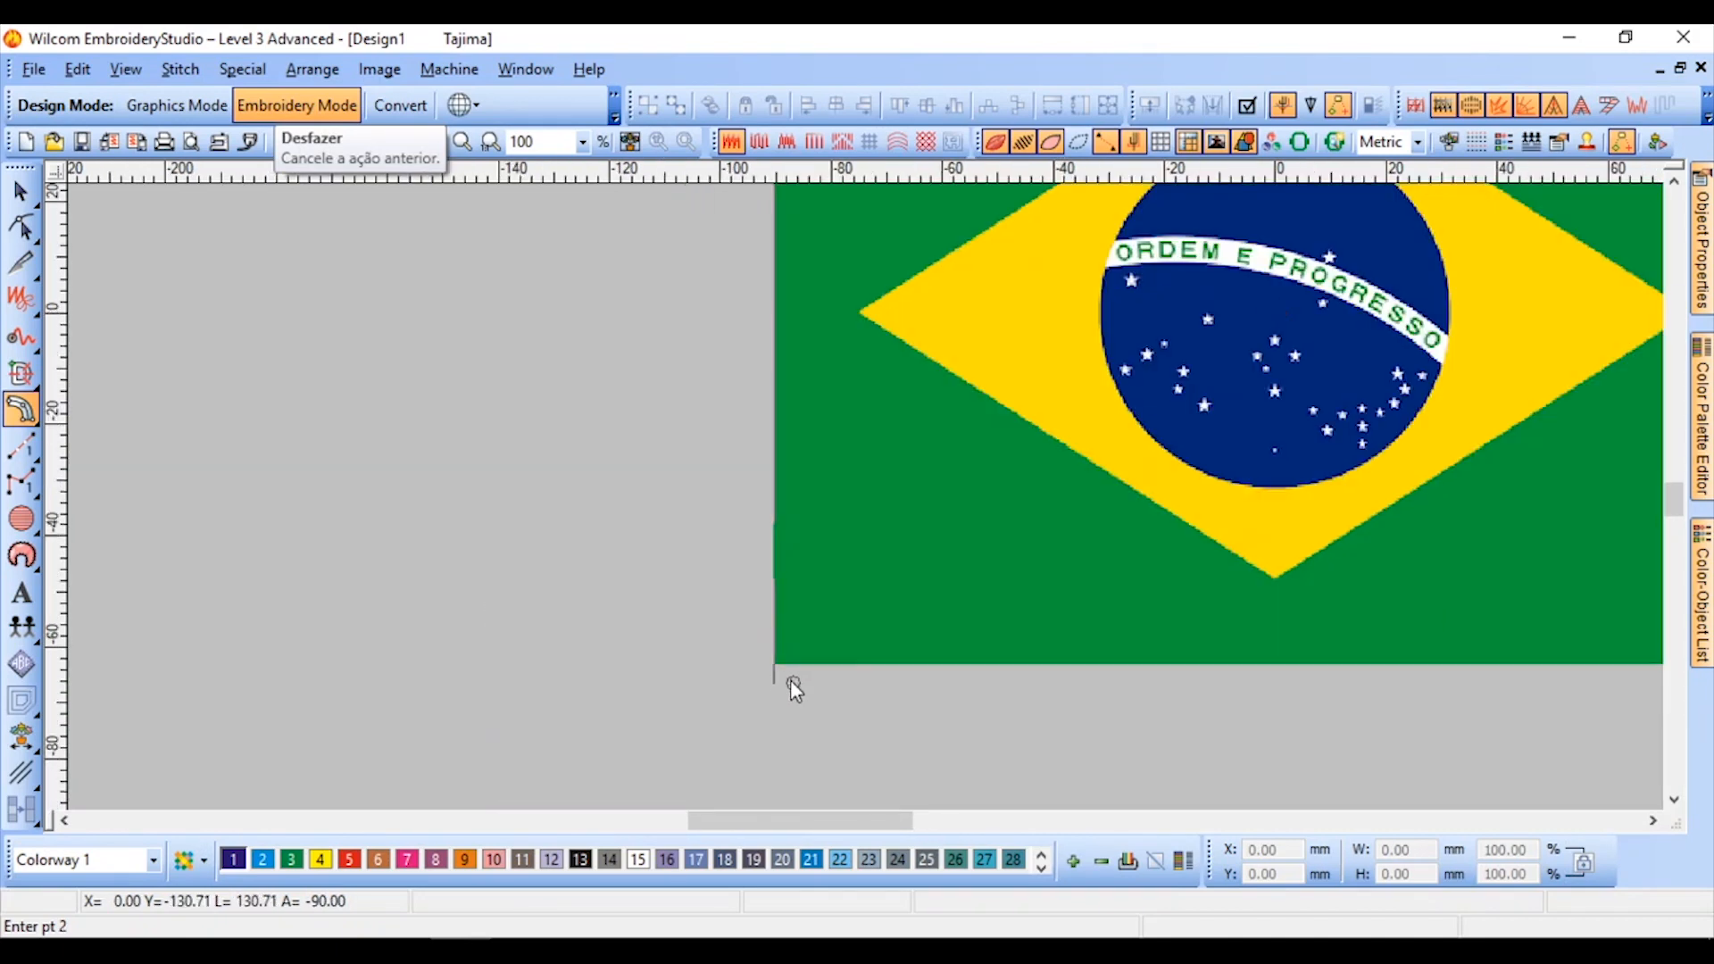
{"action": "left_click", "coordinate": [780, 663]}
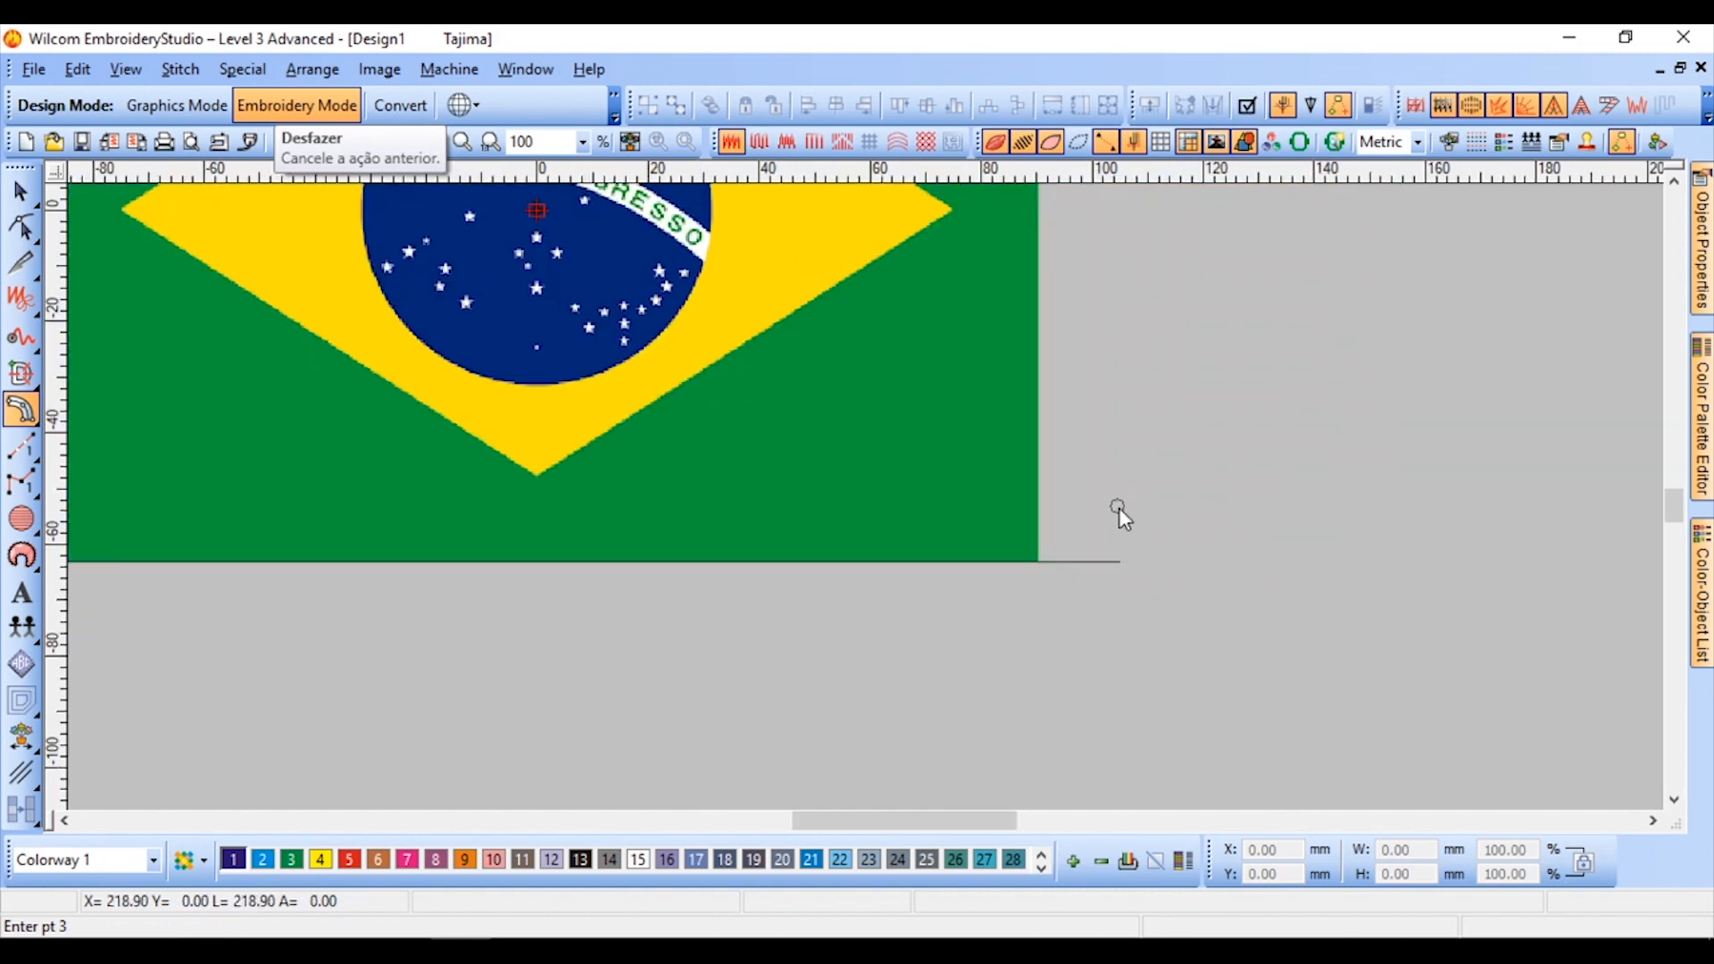
{"action": "left_click", "coordinate": [1037, 562]}
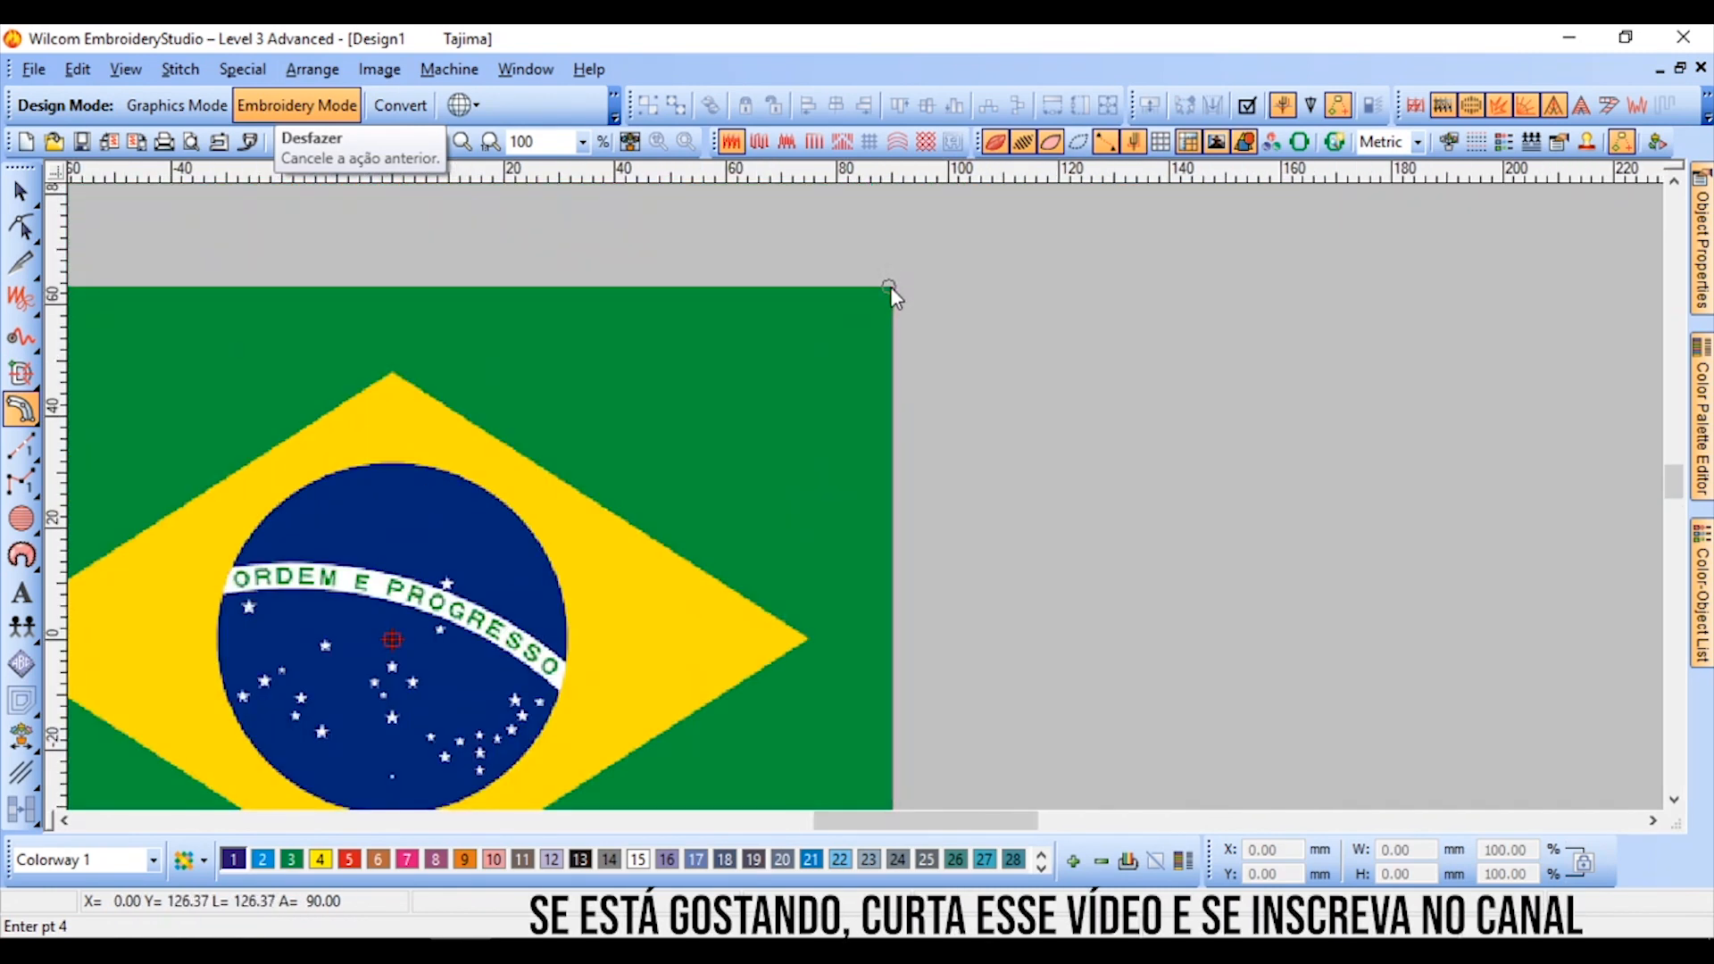
{"action": "left_click", "coordinate": [891, 287]}
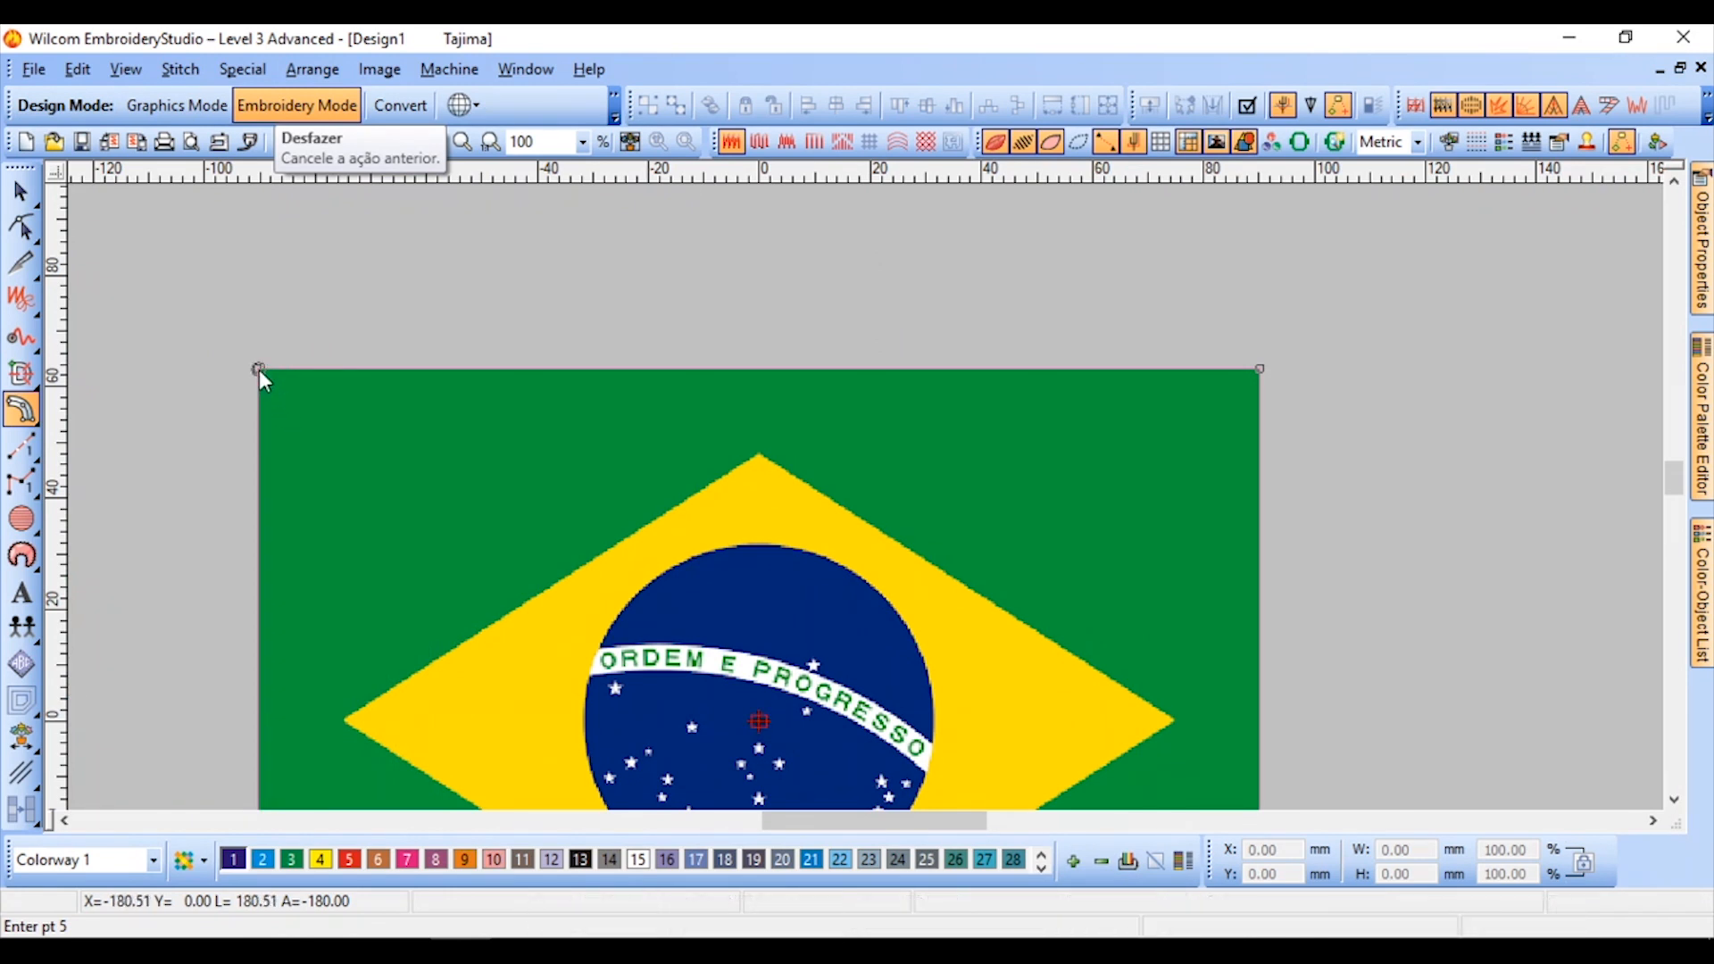
{"action": "key", "text": "Return"}
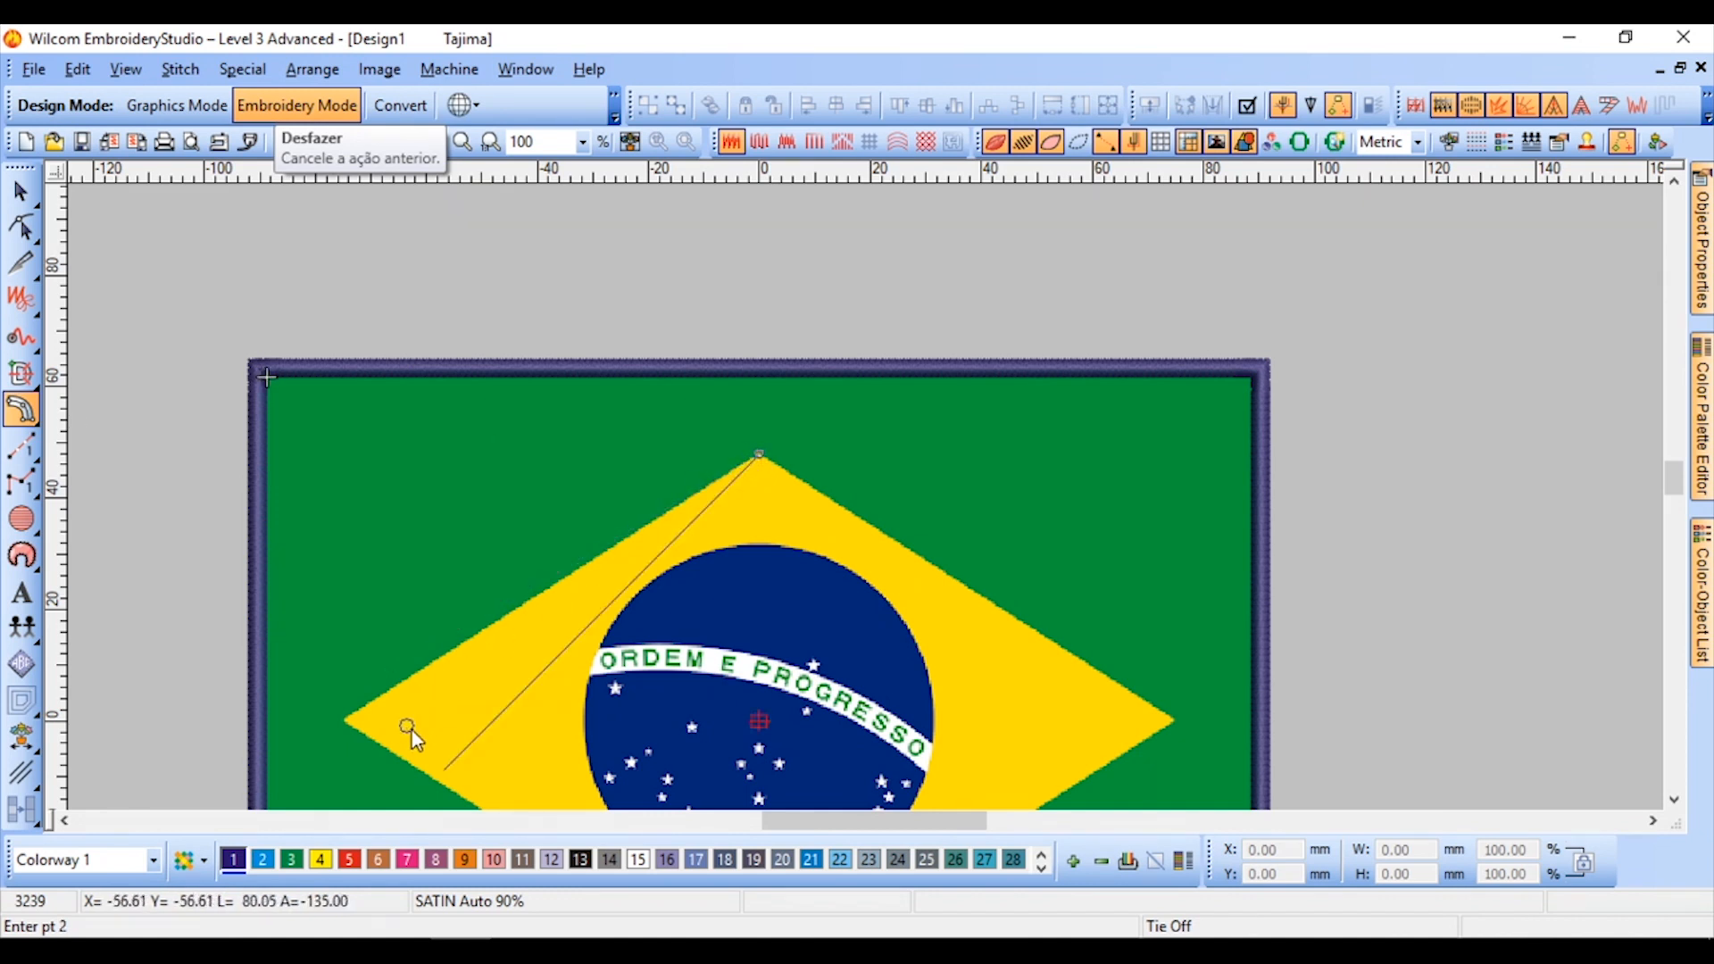
Digitize a satin column outline around the yellow diamond through its four corners, closing at the top corner
{"action": "left_click", "coordinate": [339, 722]}
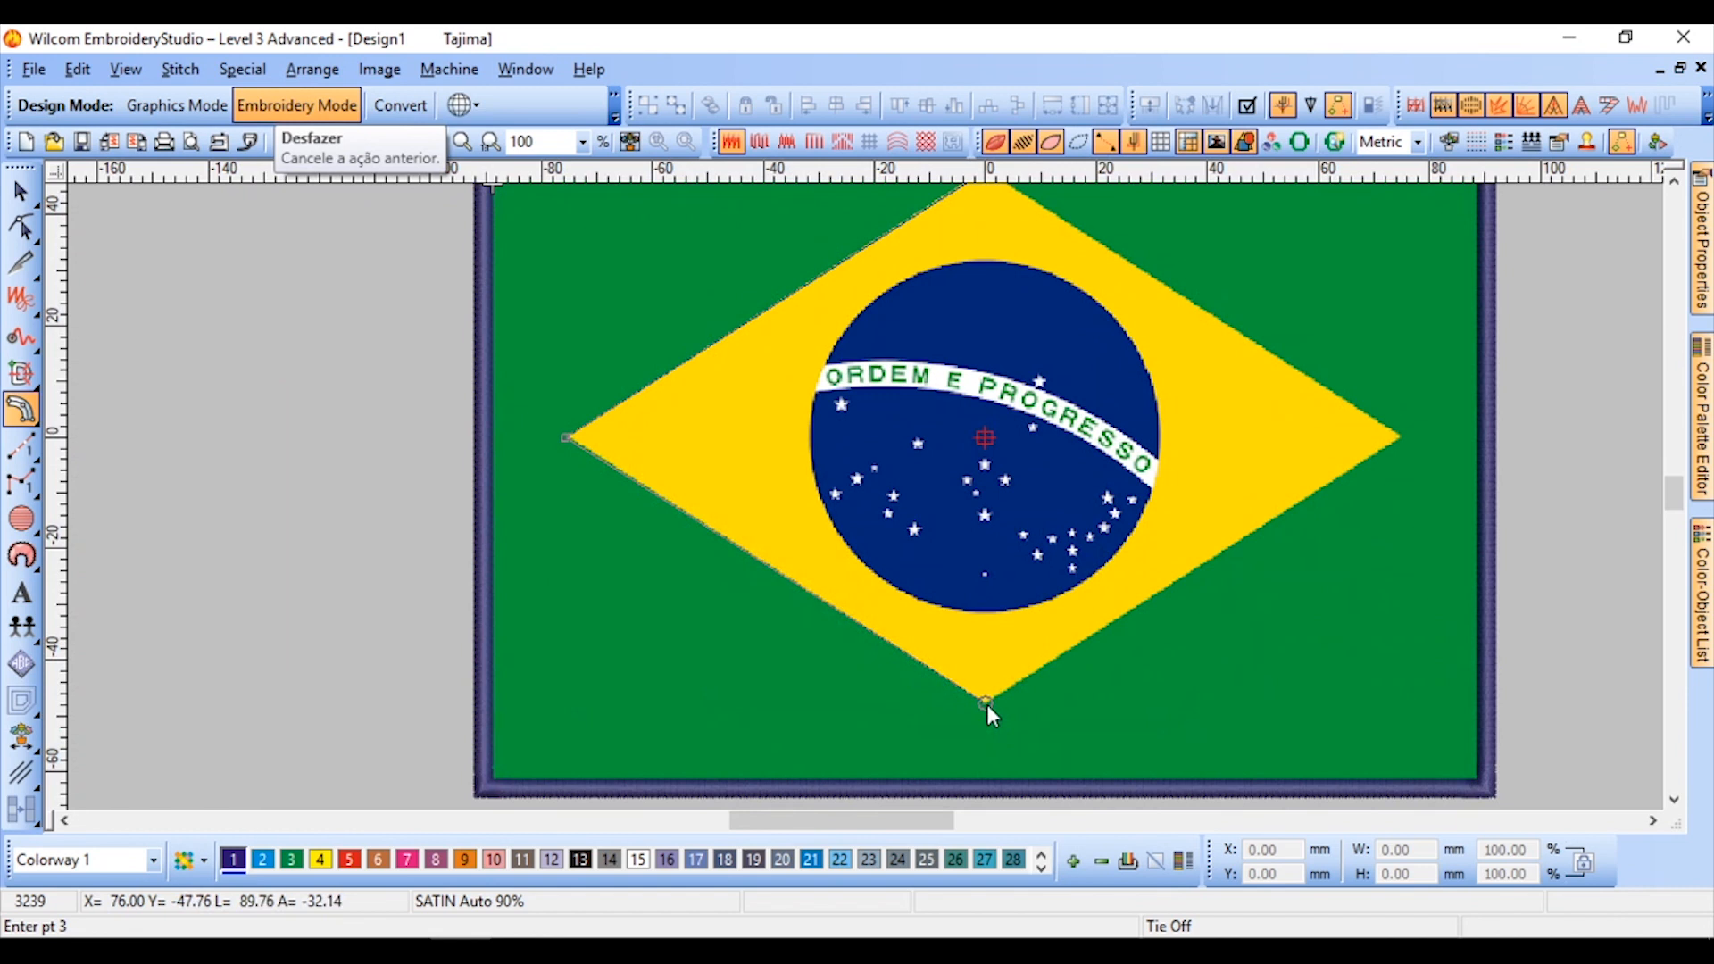
{"action": "left_click", "coordinate": [987, 704]}
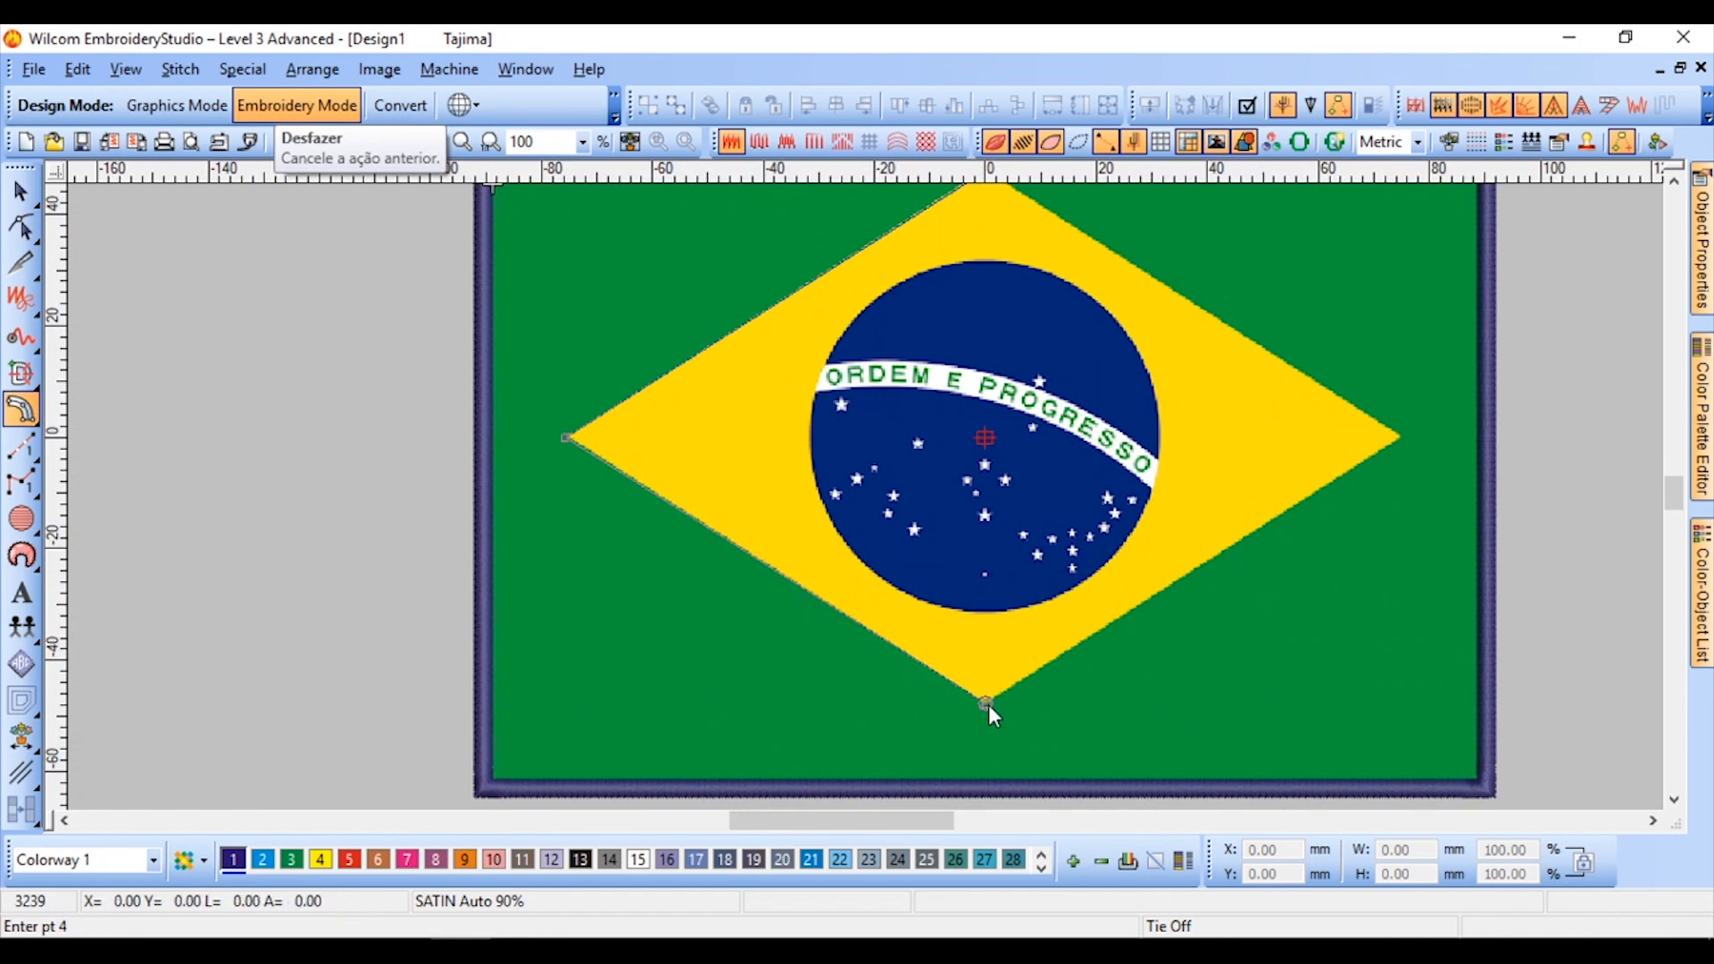
{"action": "left_click", "coordinate": [1398, 437]}
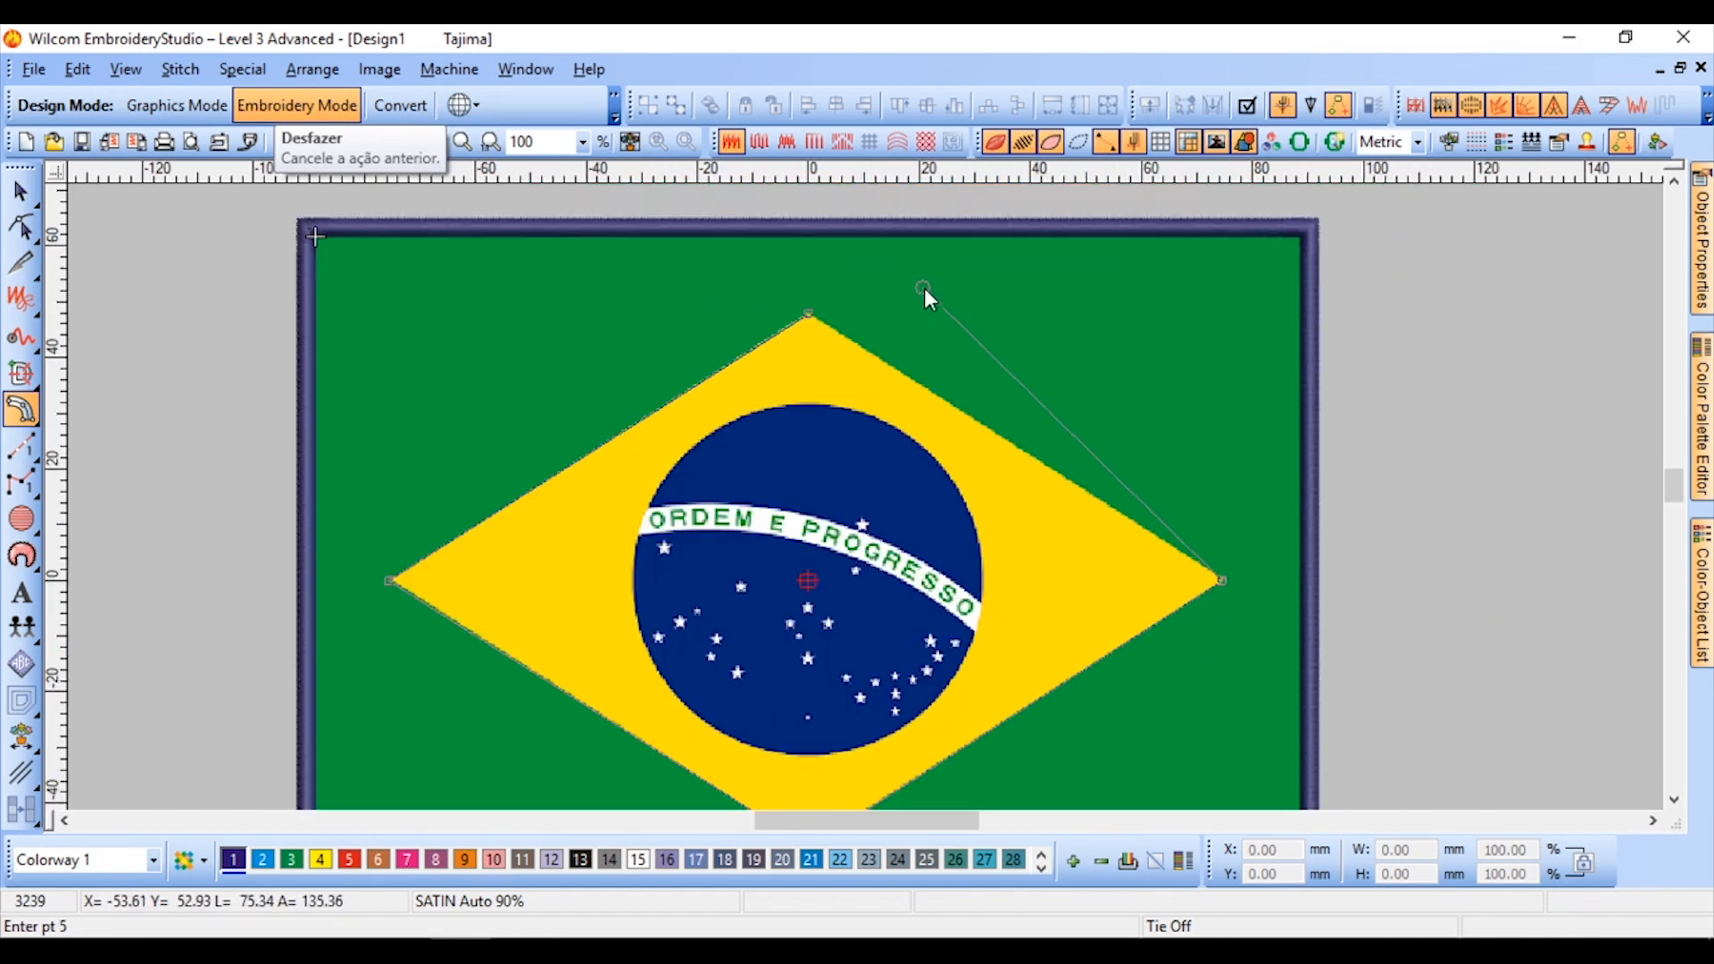
{"action": "left_click", "coordinate": [810, 315]}
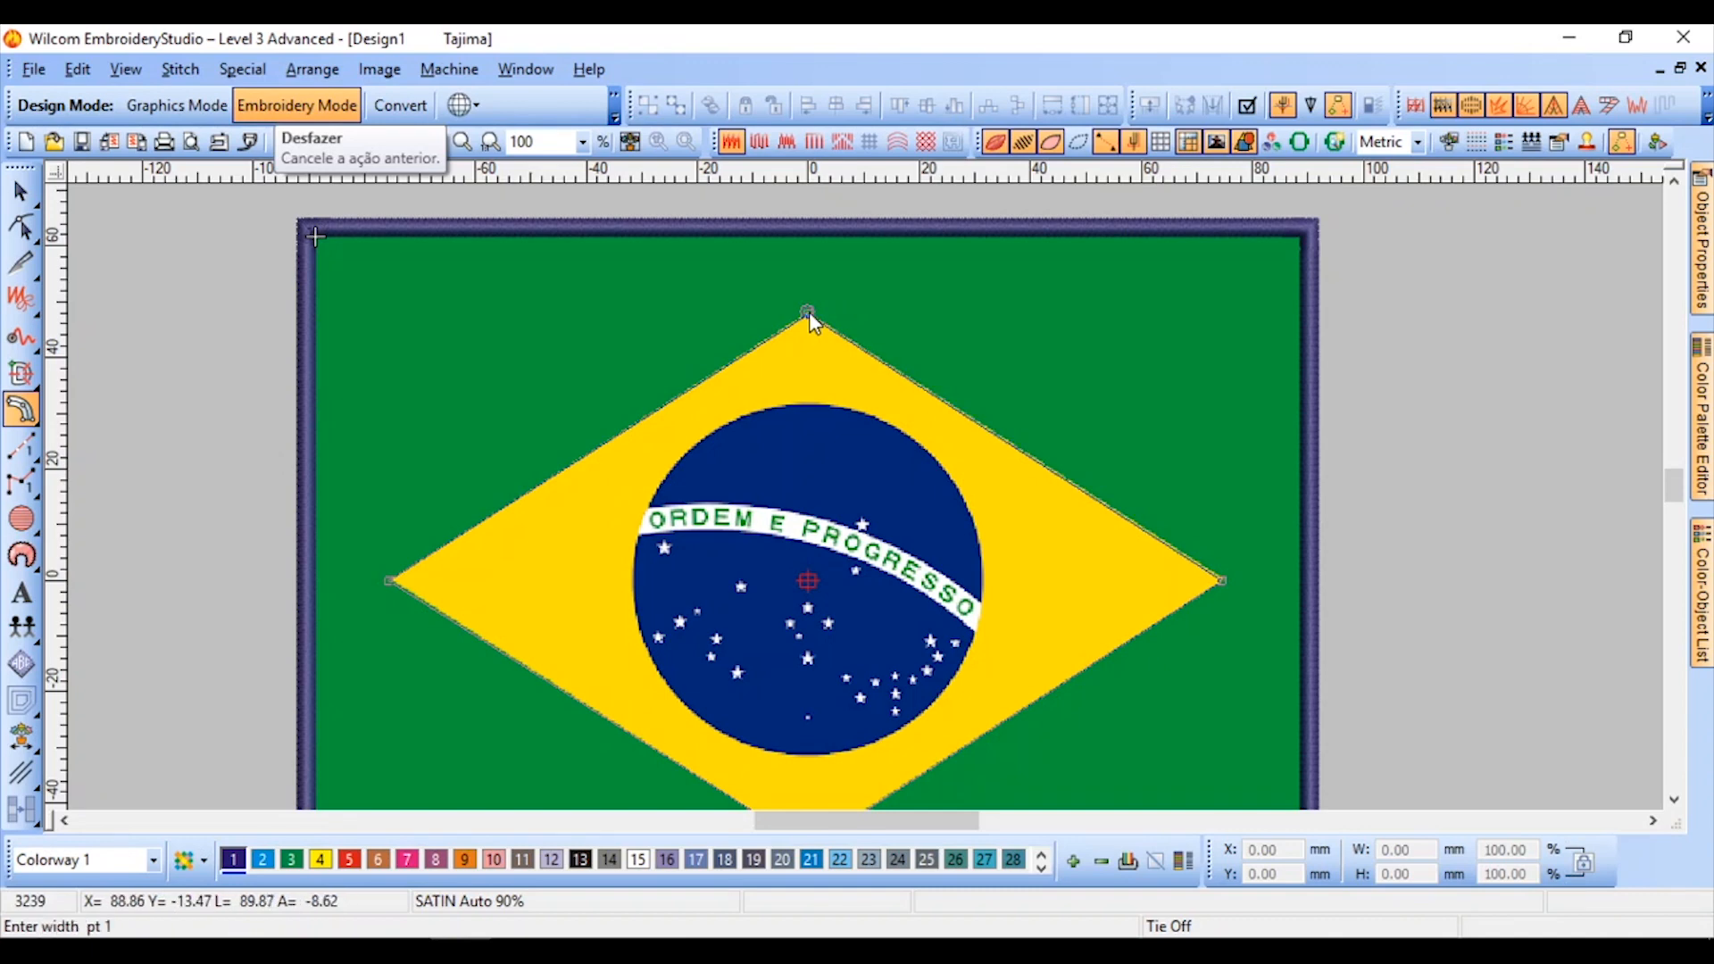
{"action": "key", "text": "Return"}
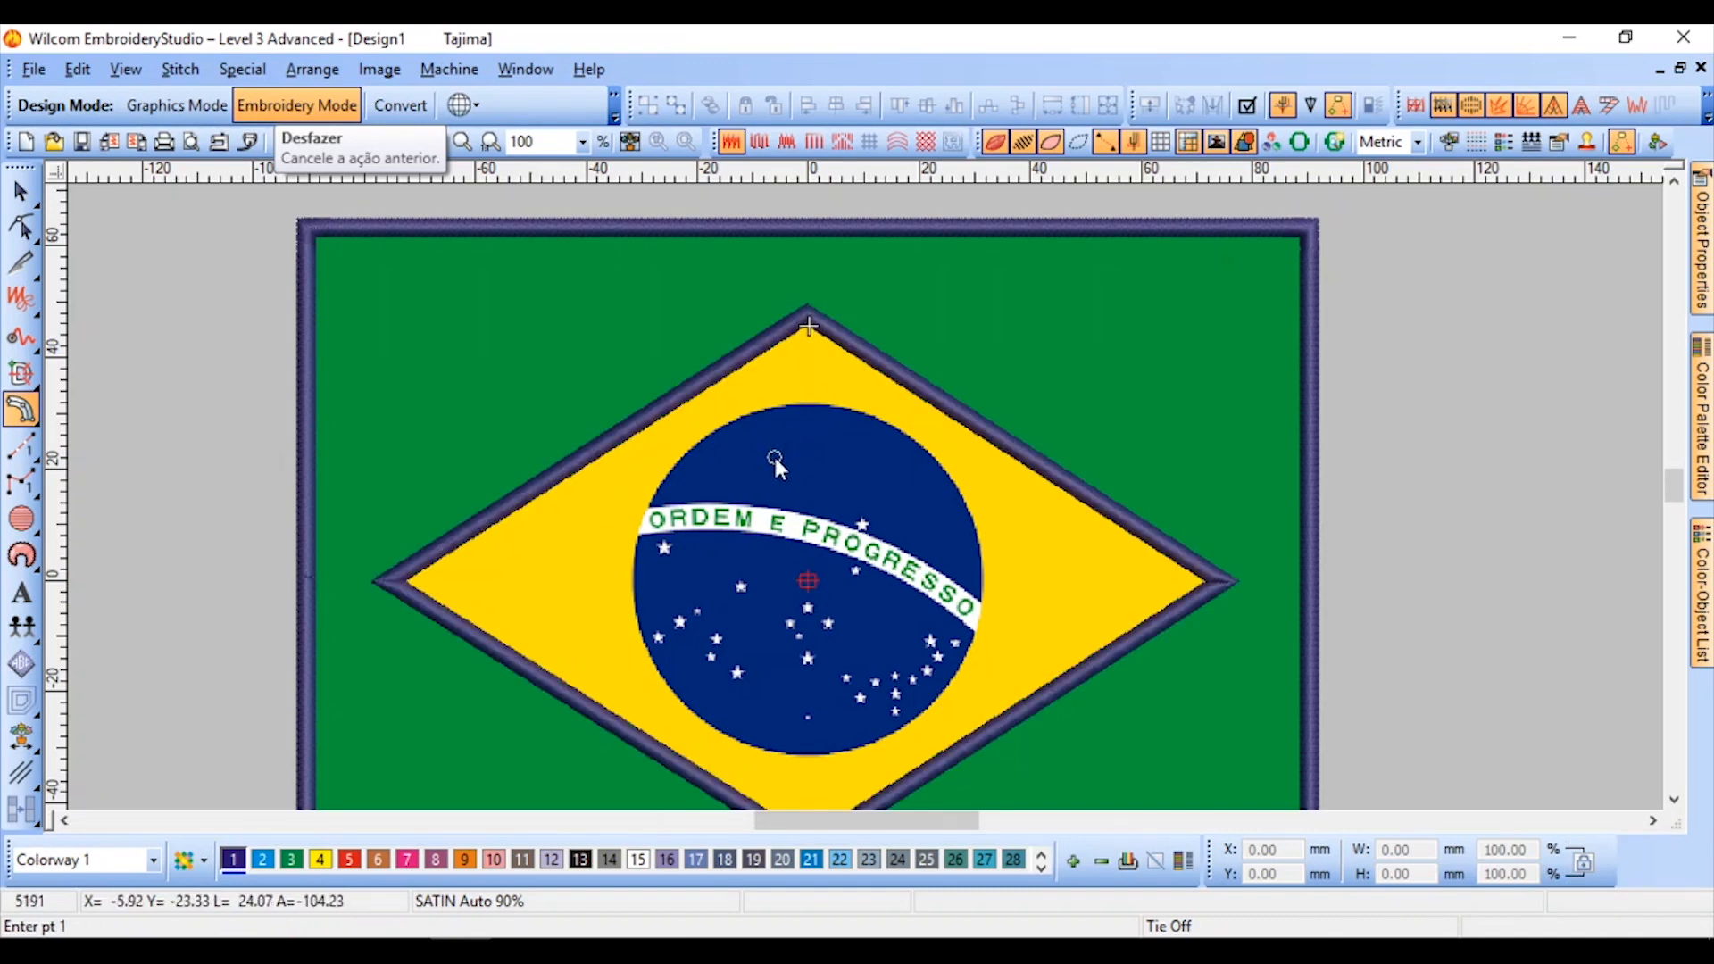
Digitize a satin column outline around the blue circle with curve points, closing it at the start of the white band
{"action": "scroll", "coordinate": [821, 482], "scroll_direction": "up", "scroll_amount": 1}
{"action": "scroll", "coordinate": [865, 496], "scroll_direction": "down", "scroll_amount": 1}
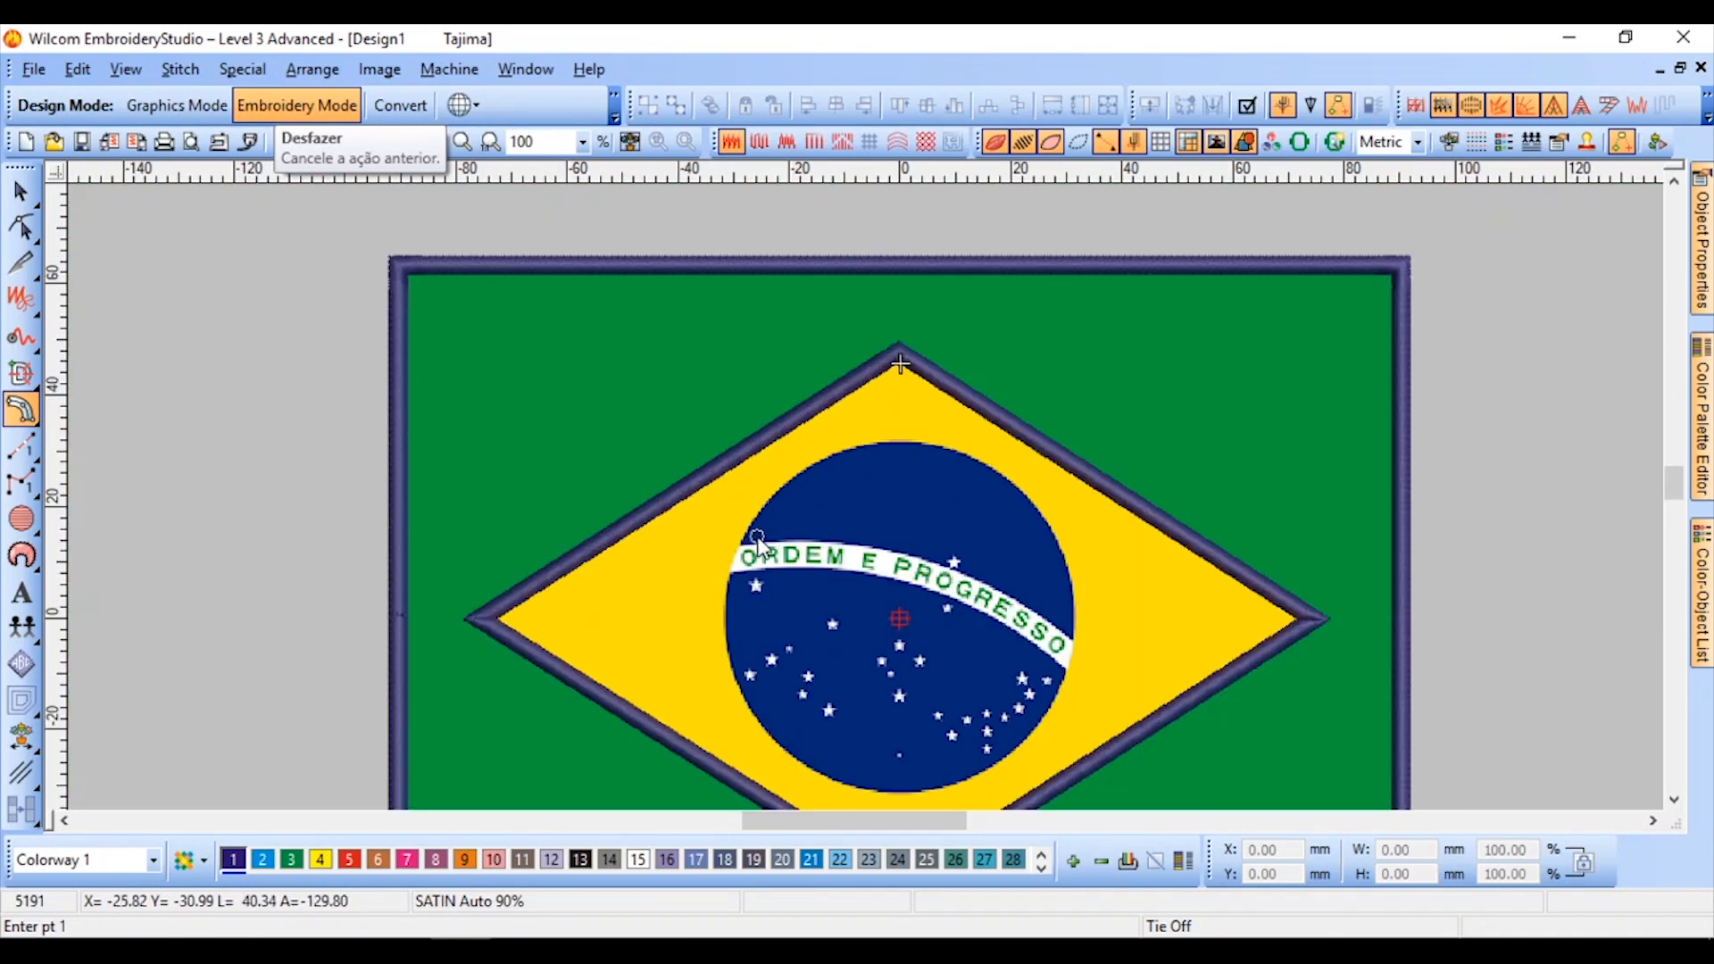
{"action": "left_click", "coordinate": [744, 545]}
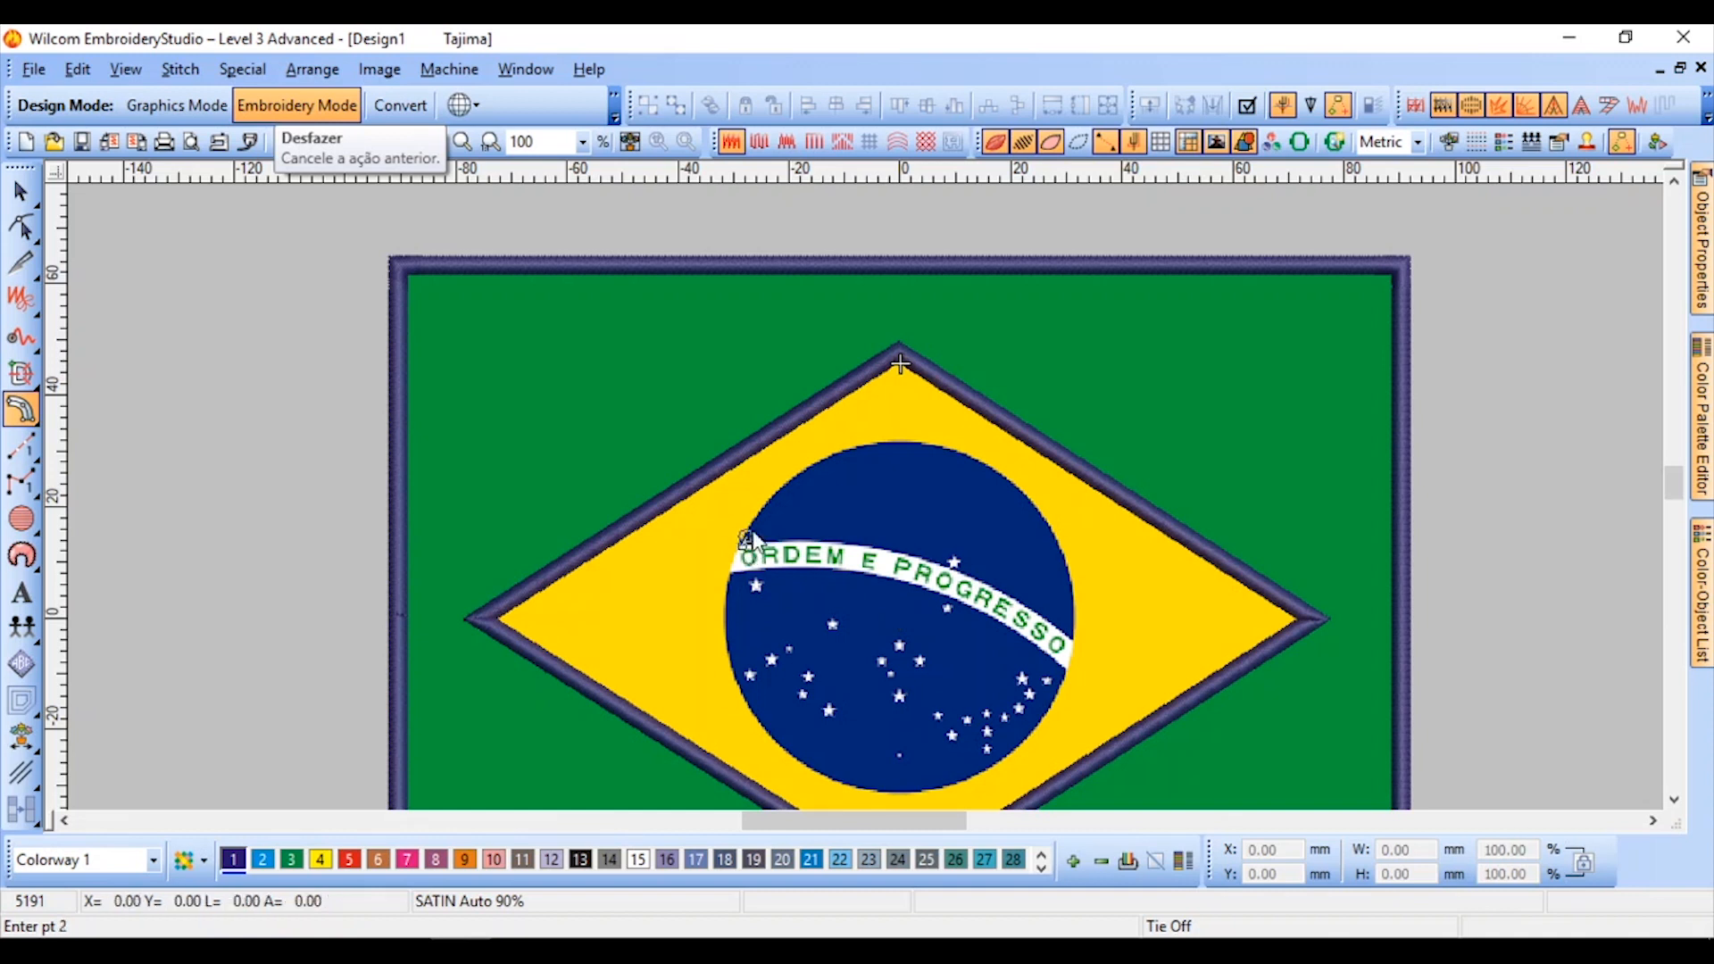
{"action": "left_click", "coordinate": [843, 452]}
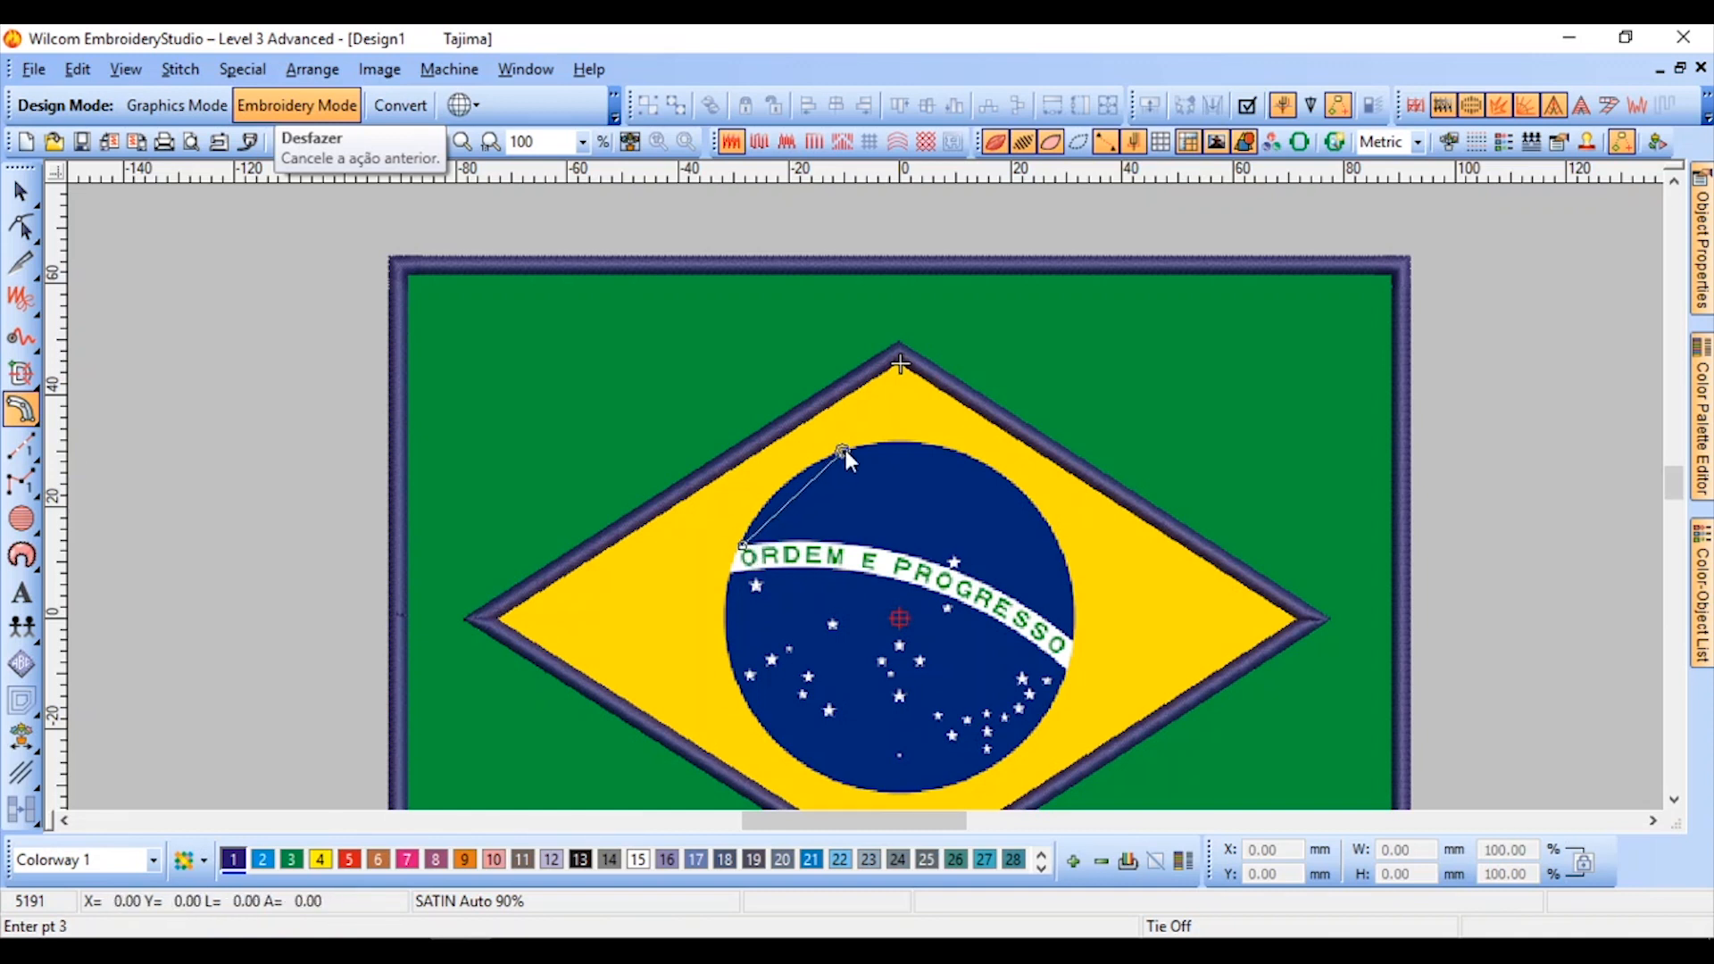
{"action": "left_click", "coordinate": [1000, 472]}
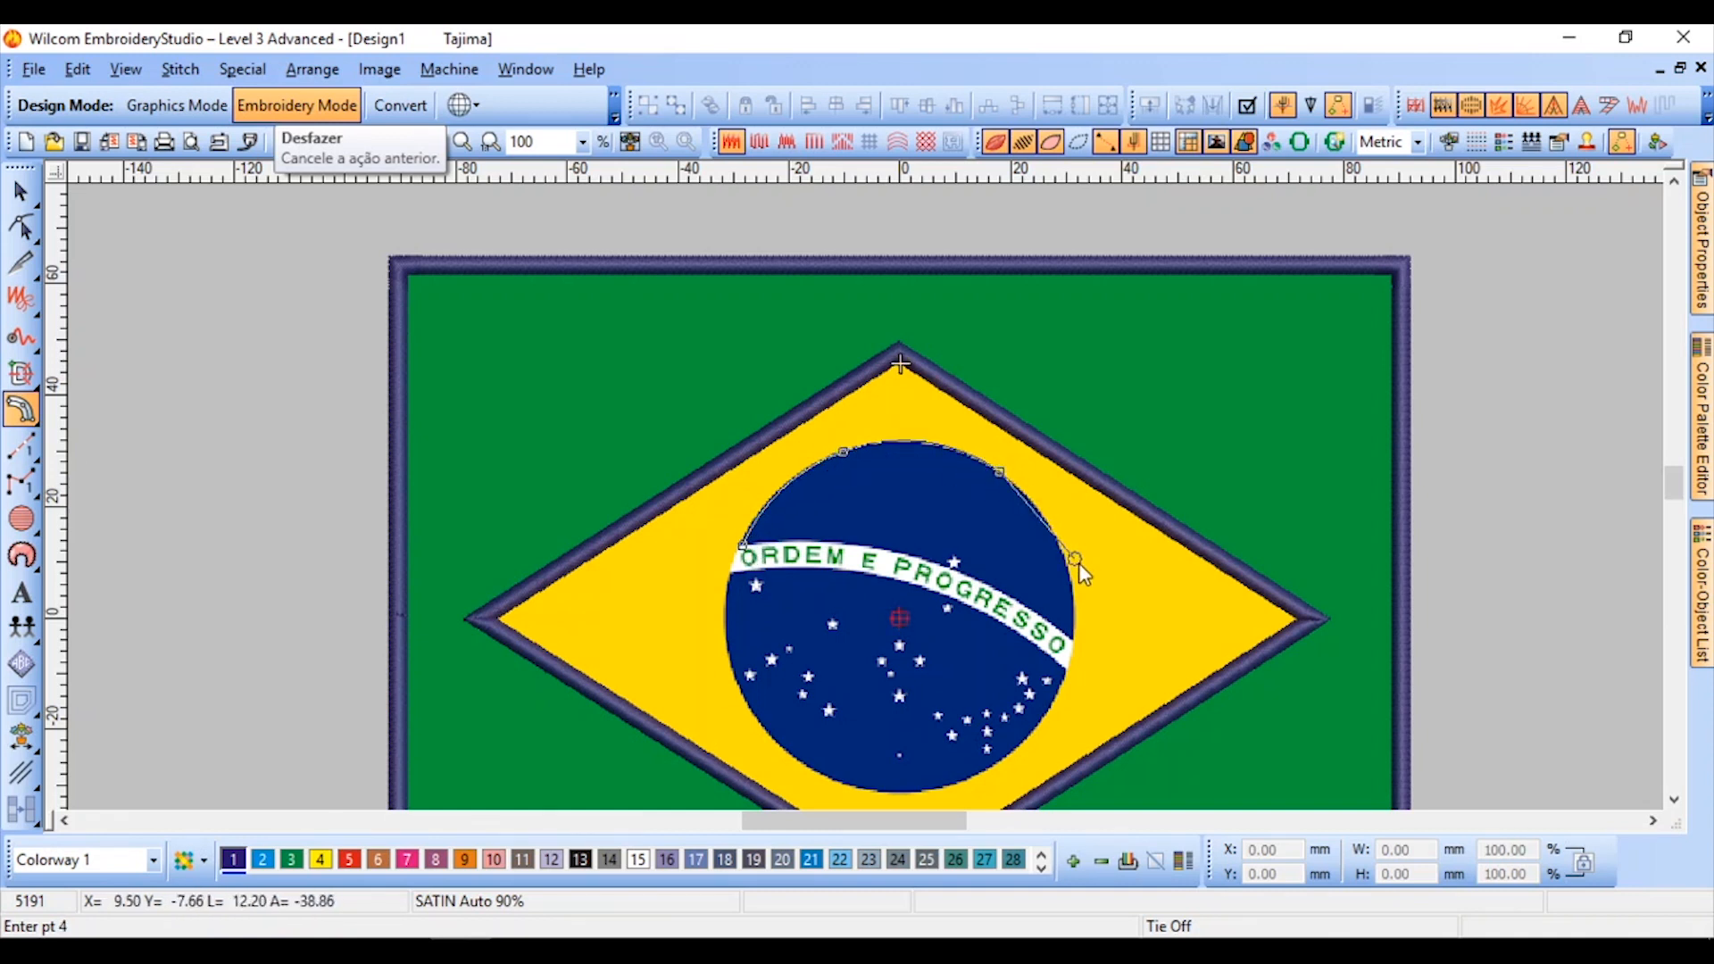
{"action": "left_click", "coordinate": [1075, 641]}
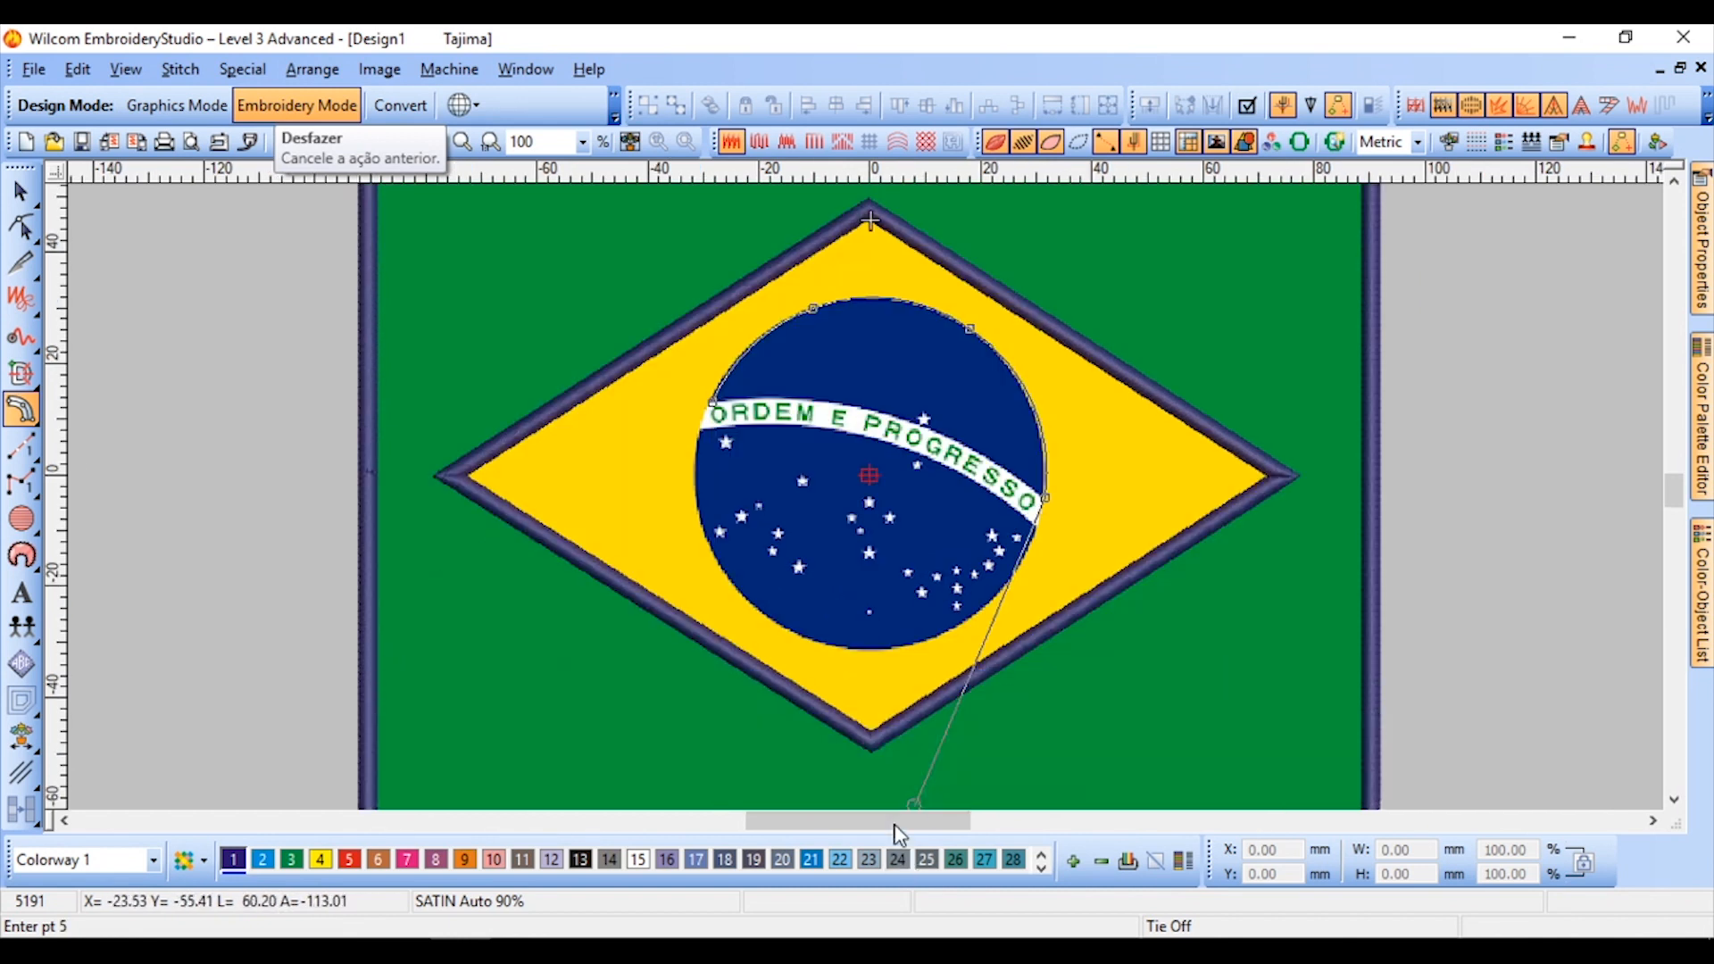
{"action": "left_click", "coordinate": [873, 649]}
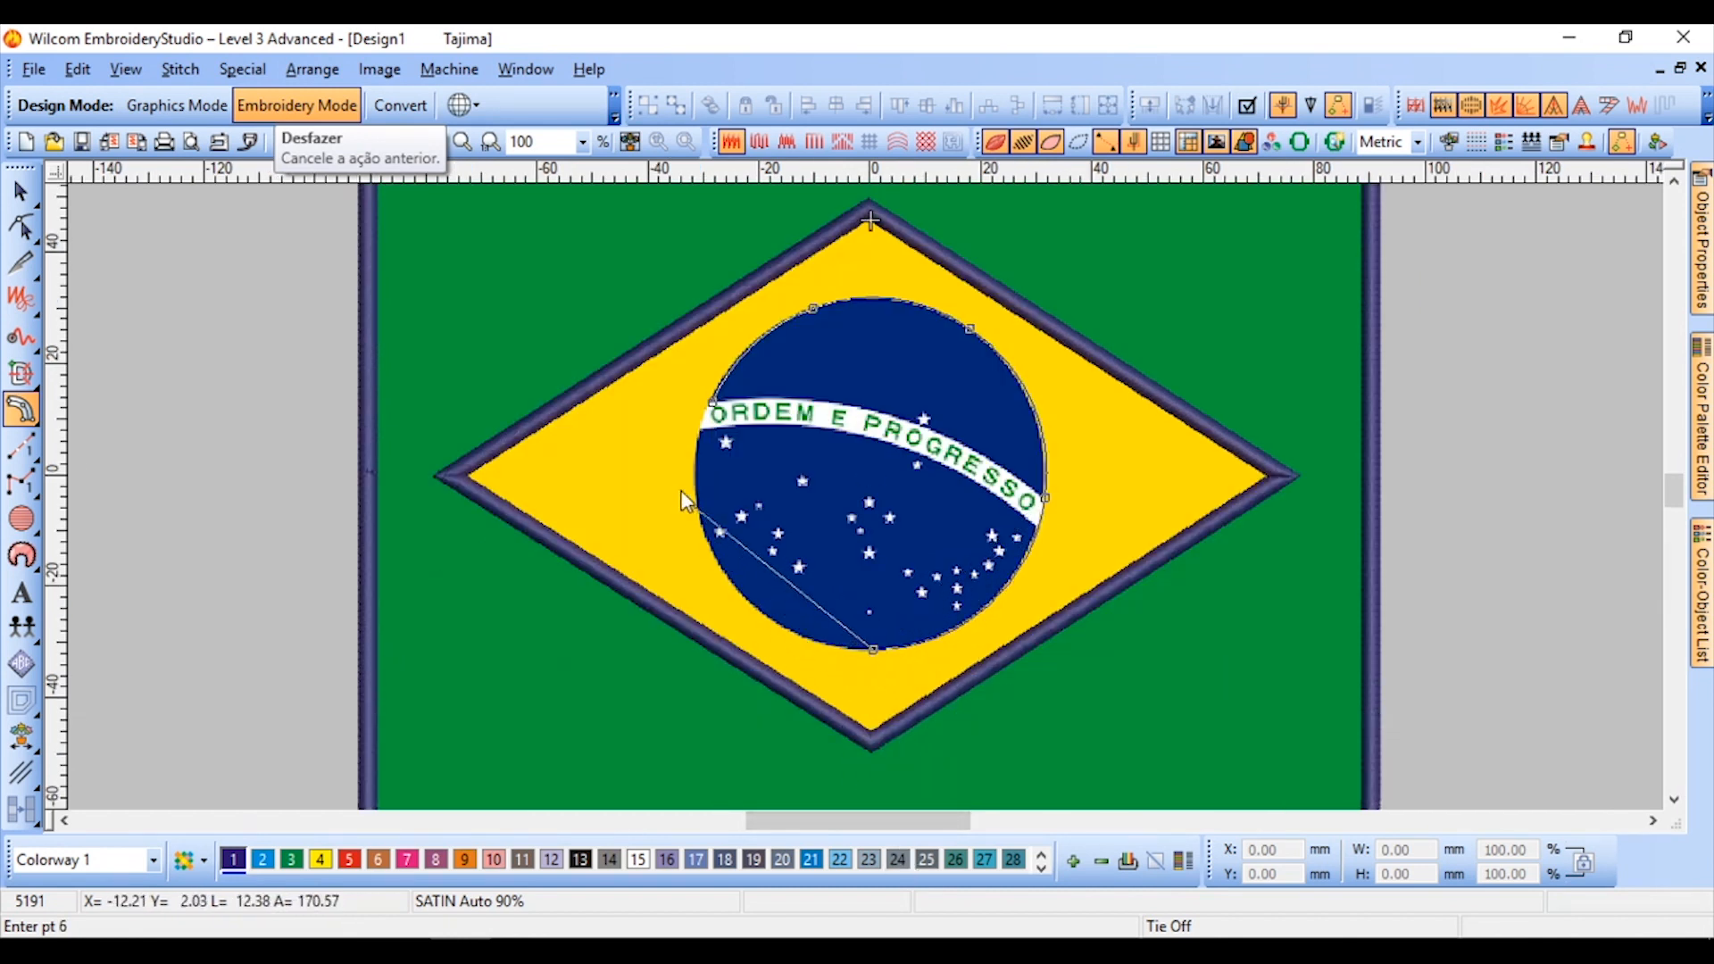
{"action": "left_click", "coordinate": [713, 406]}
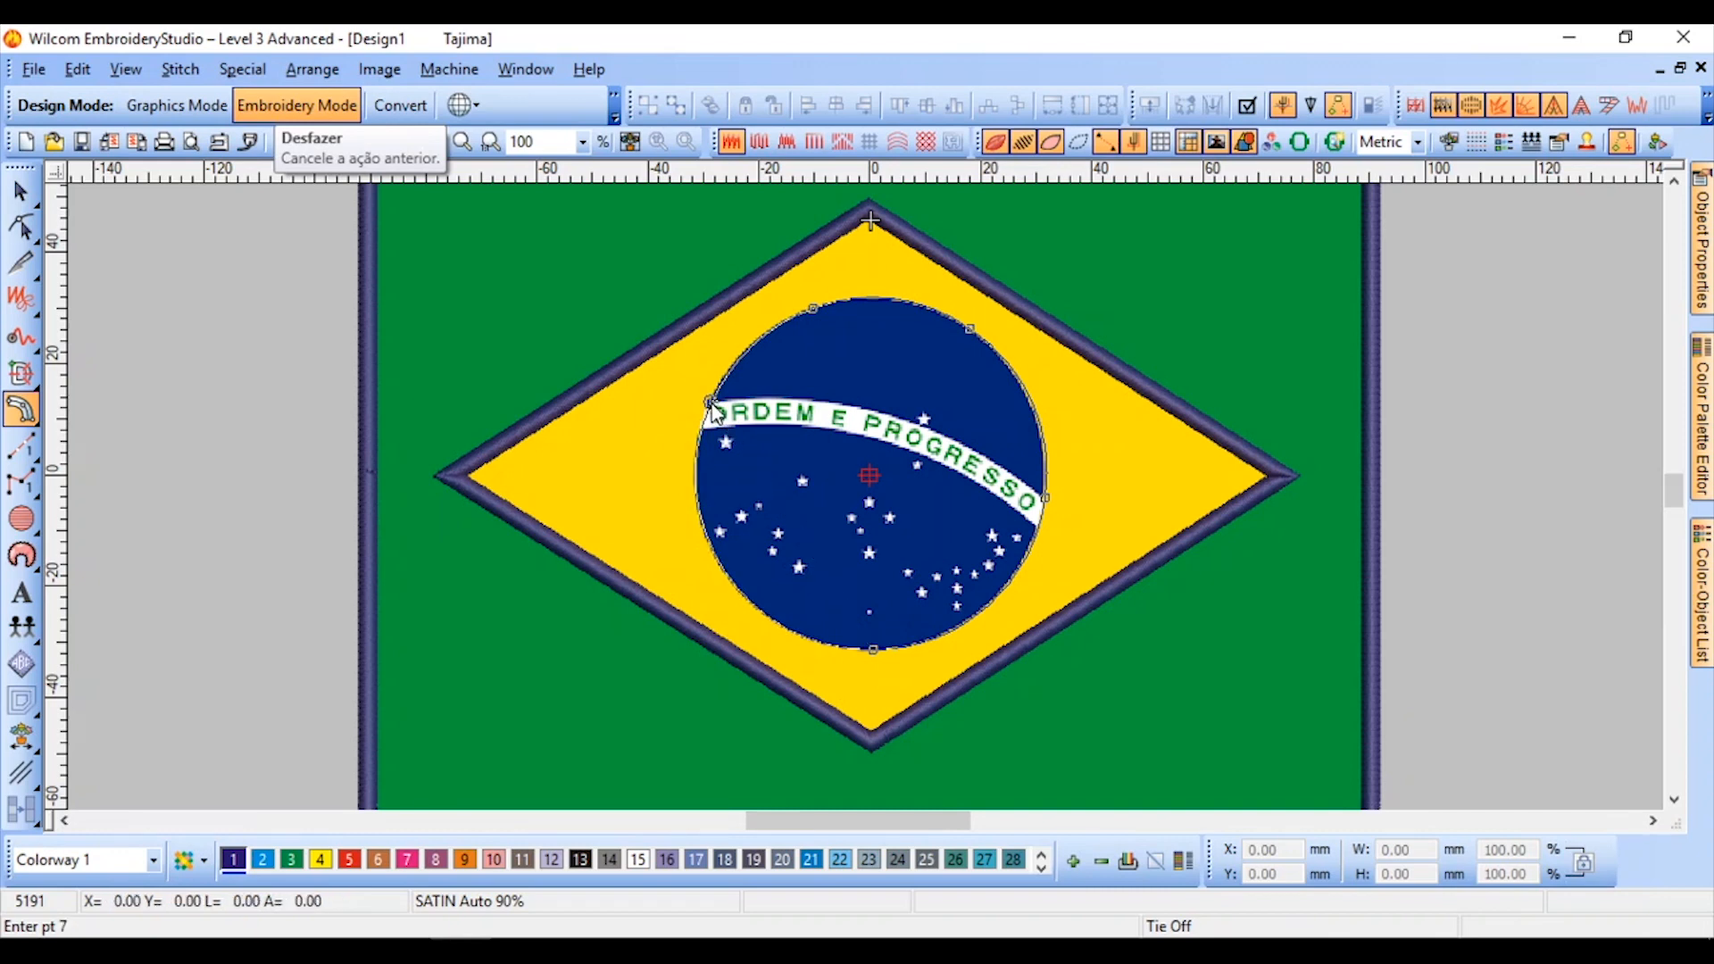
{"action": "key", "text": "Return"}
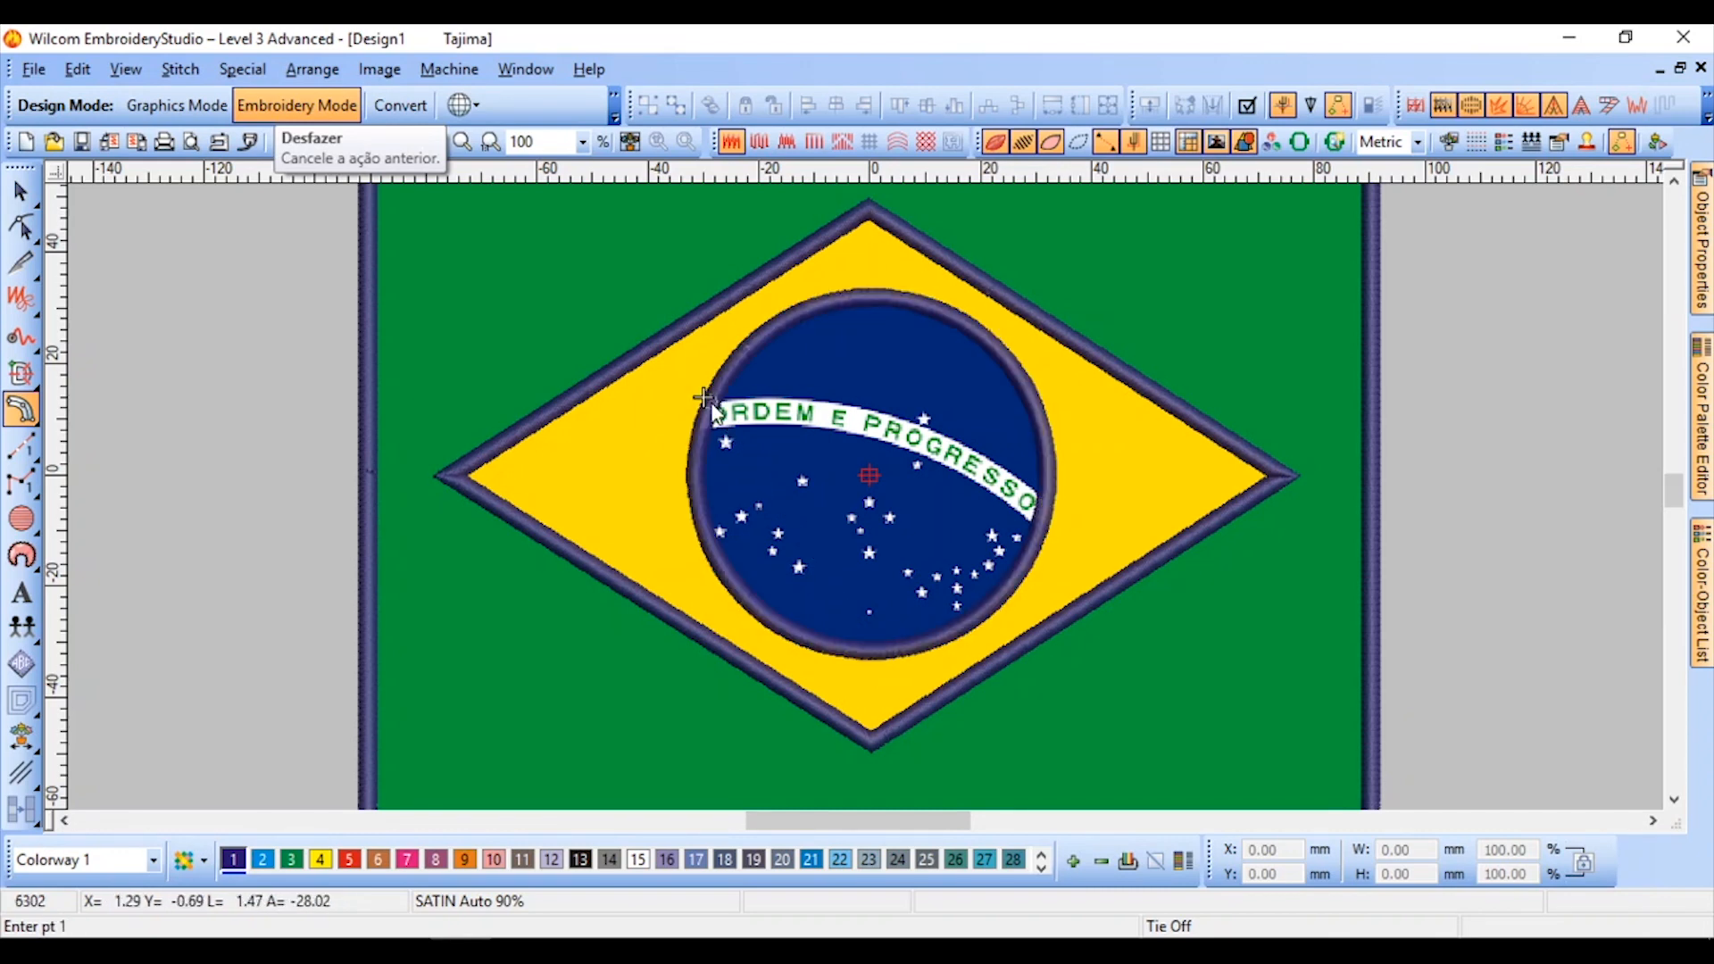
{"action": "scroll", "coordinate": [714, 409], "scroll_direction": "up", "scroll_amount": 1}
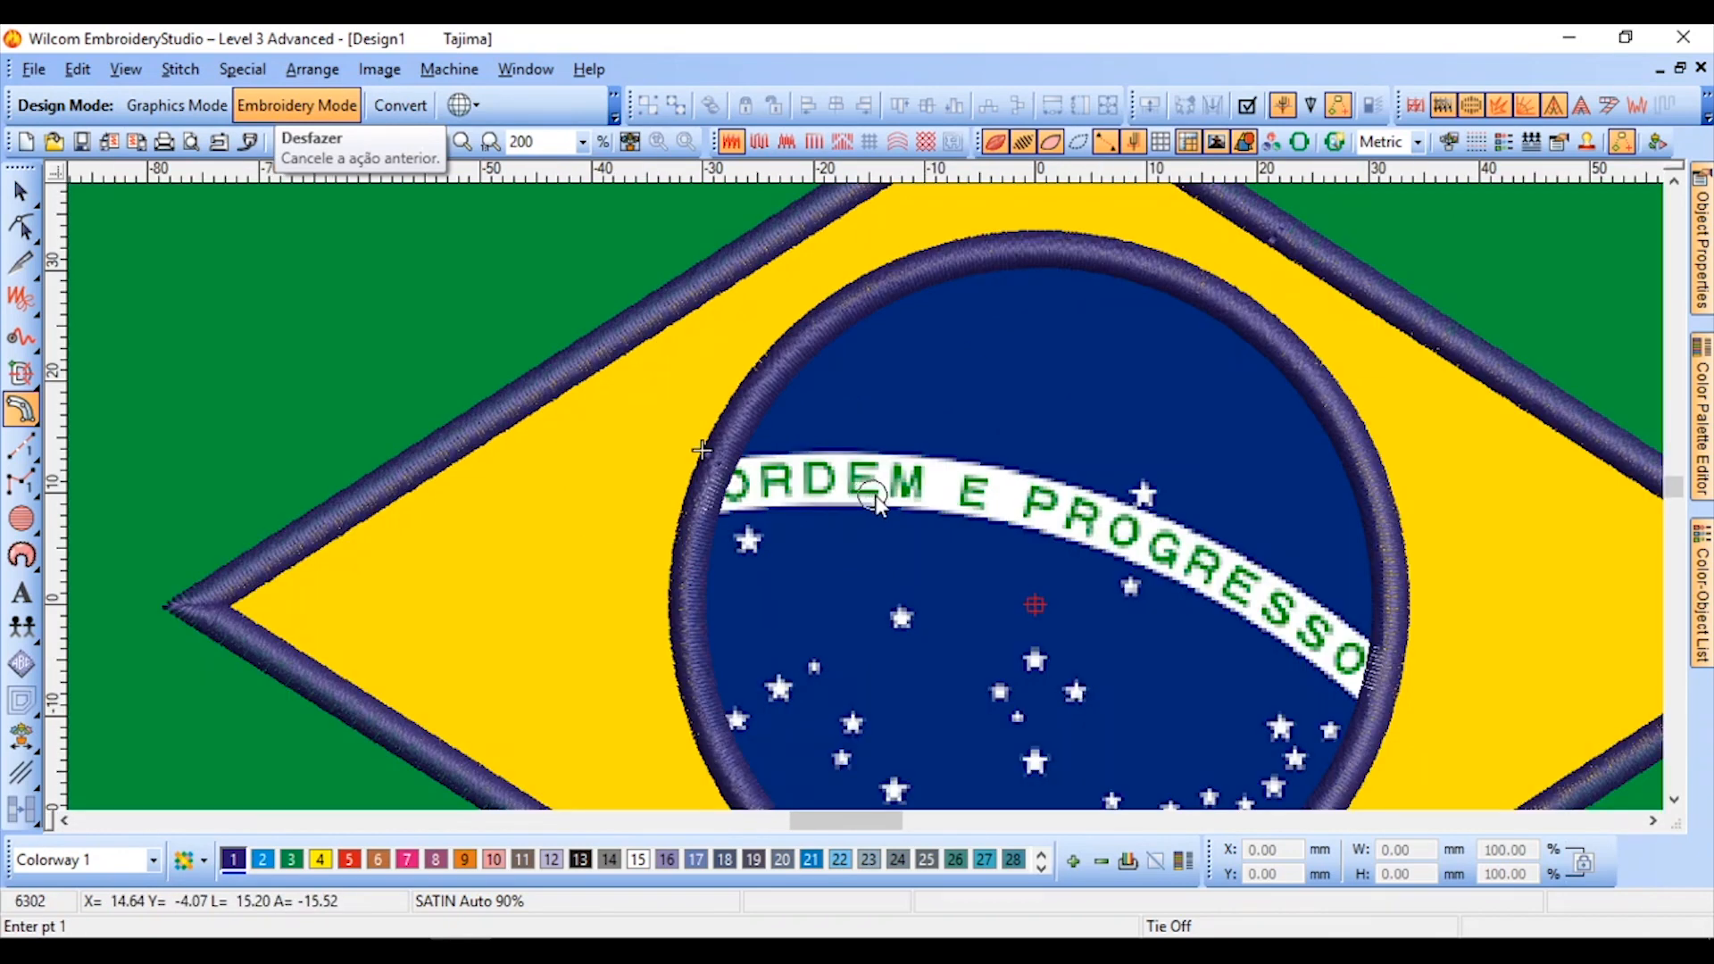
{"action": "scroll", "coordinate": [882, 495], "scroll_direction": "down", "scroll_amount": 1}
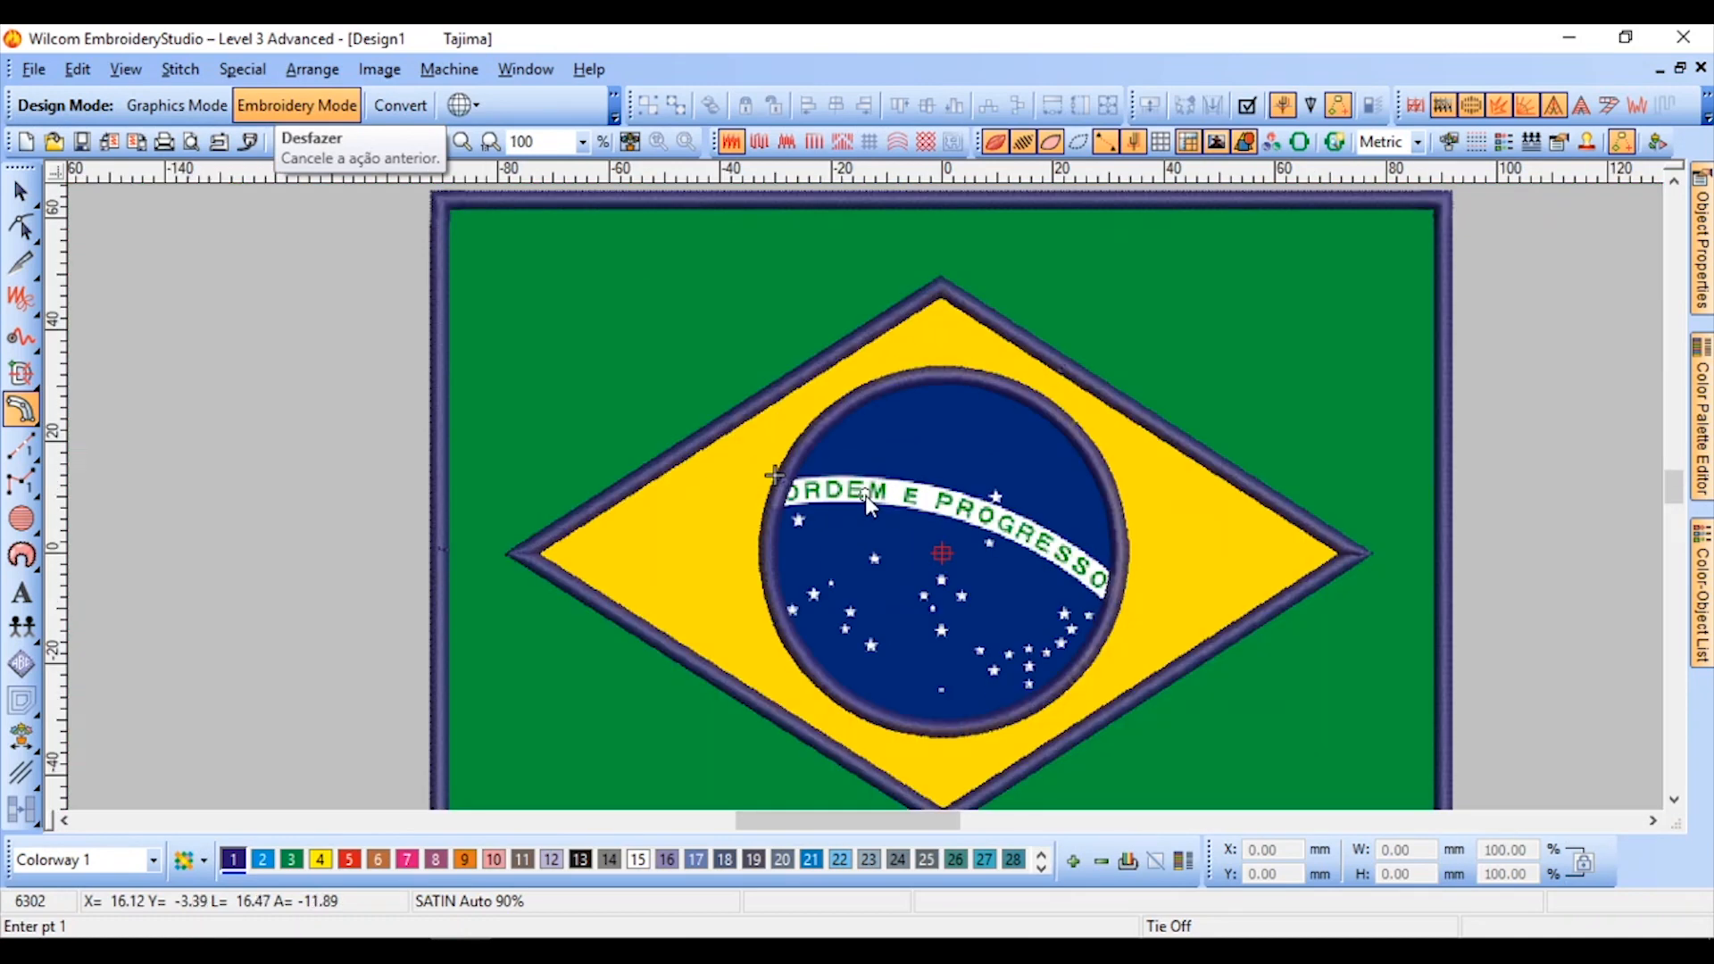
{"action": "left_click", "coordinate": [20, 190]}
{"action": "left_click", "coordinate": [214, 303]}
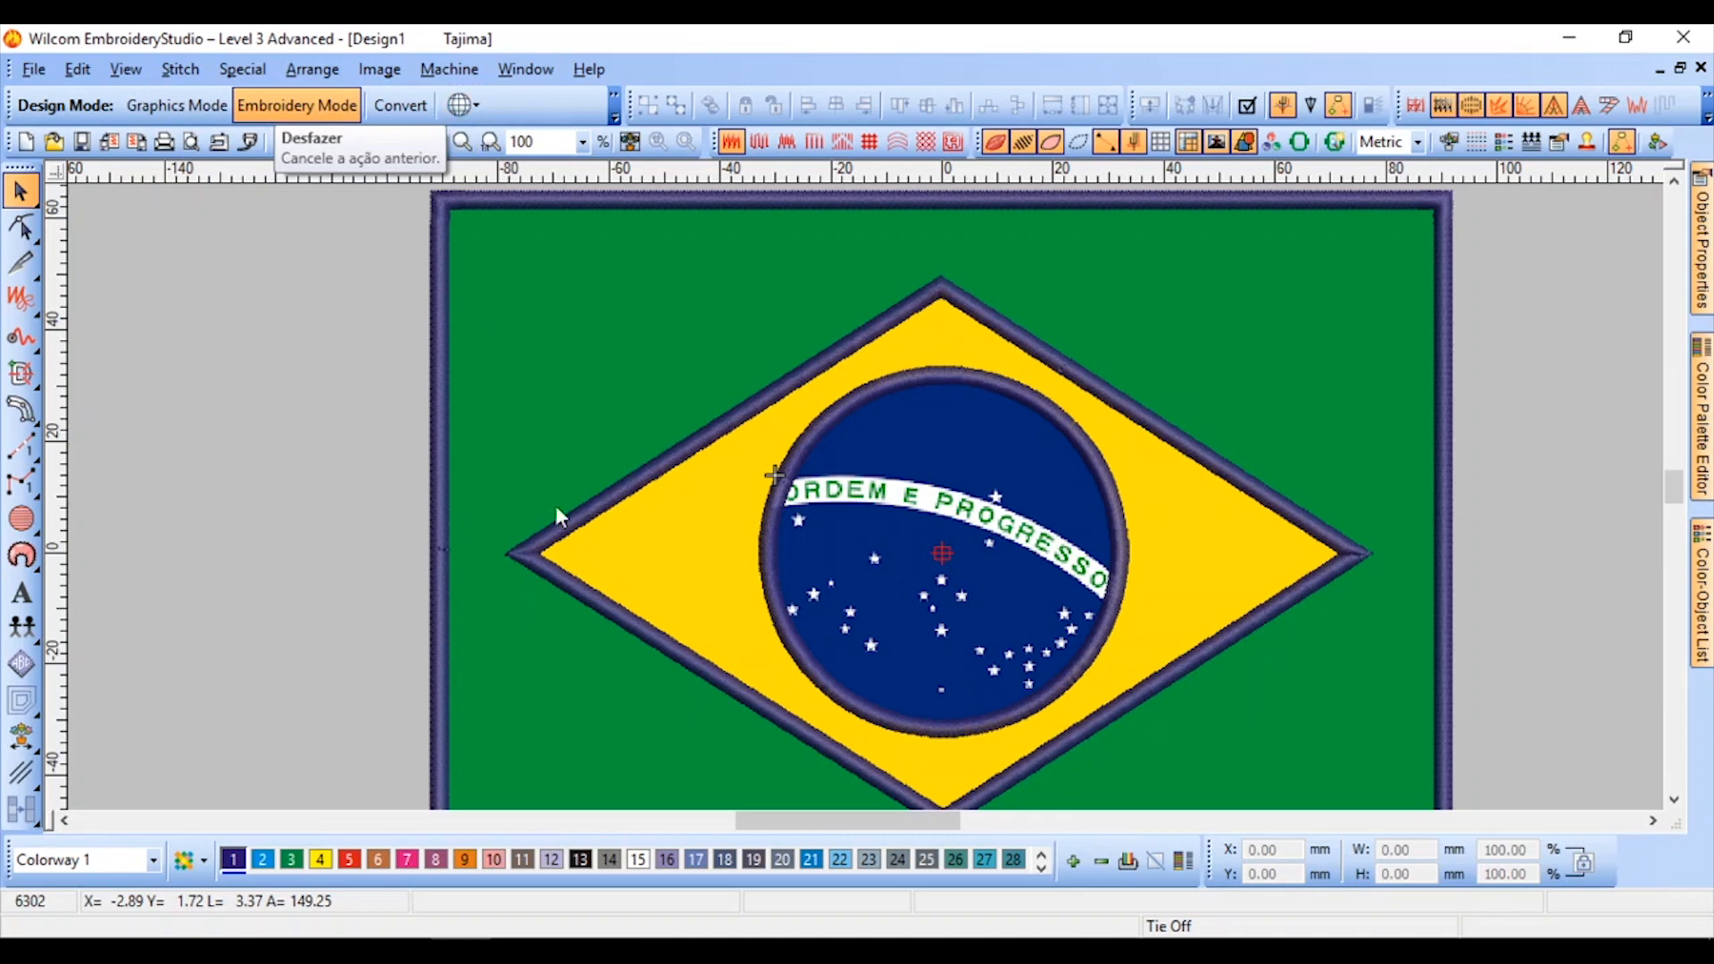
{"action": "scroll", "coordinate": [865, 496], "scroll_direction": "down", "scroll_amount": 1}
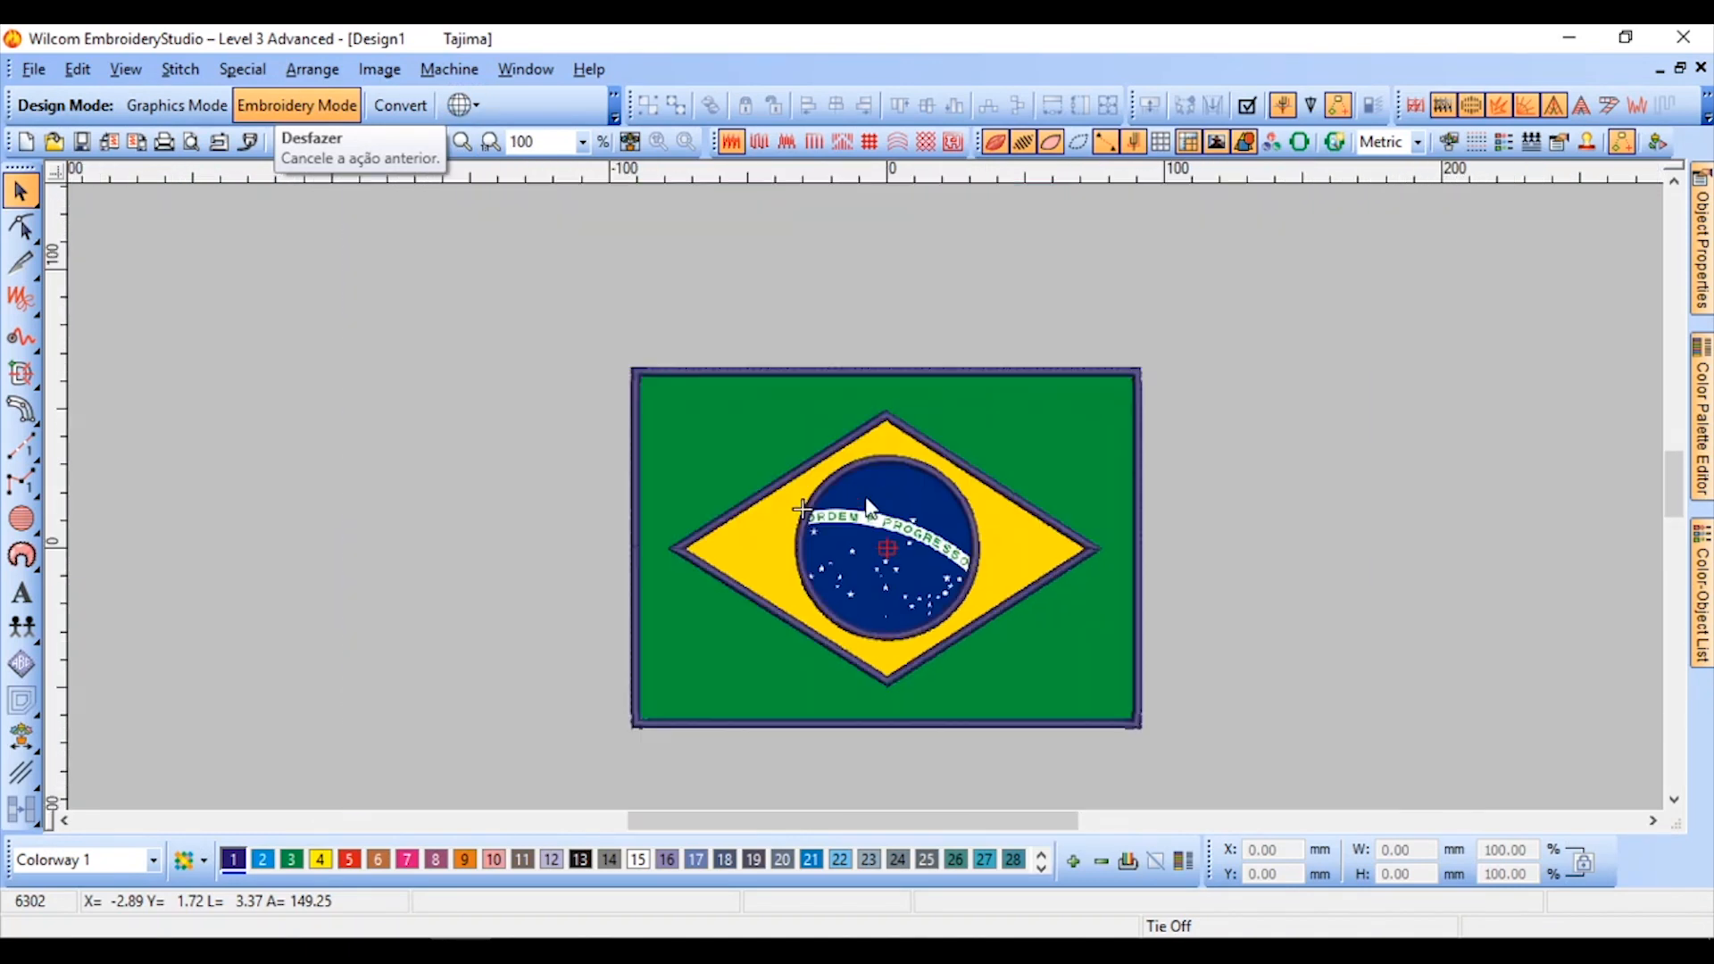
{"action": "scroll", "coordinate": [866, 500], "scroll_direction": "up", "scroll_amount": 1}
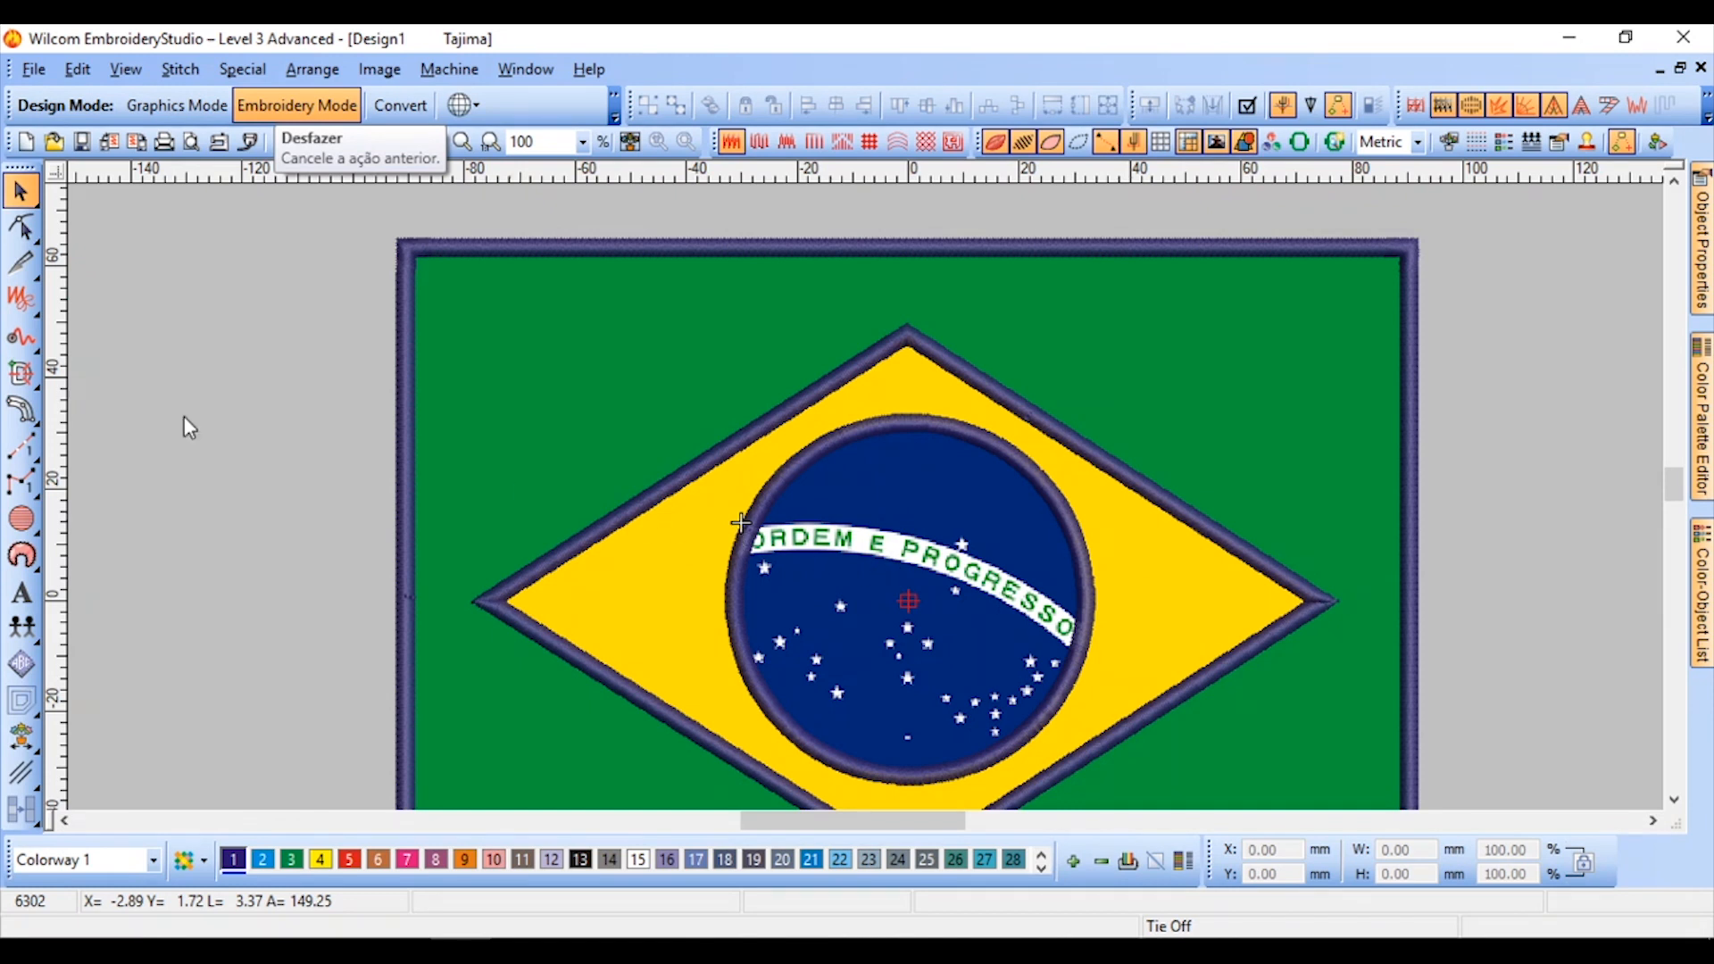
Digitize a Complex Fill about 64 mm across over the blue circle, with curve points along its outline and closing at the white band's start
{"action": "left_click", "coordinate": [21, 382]}
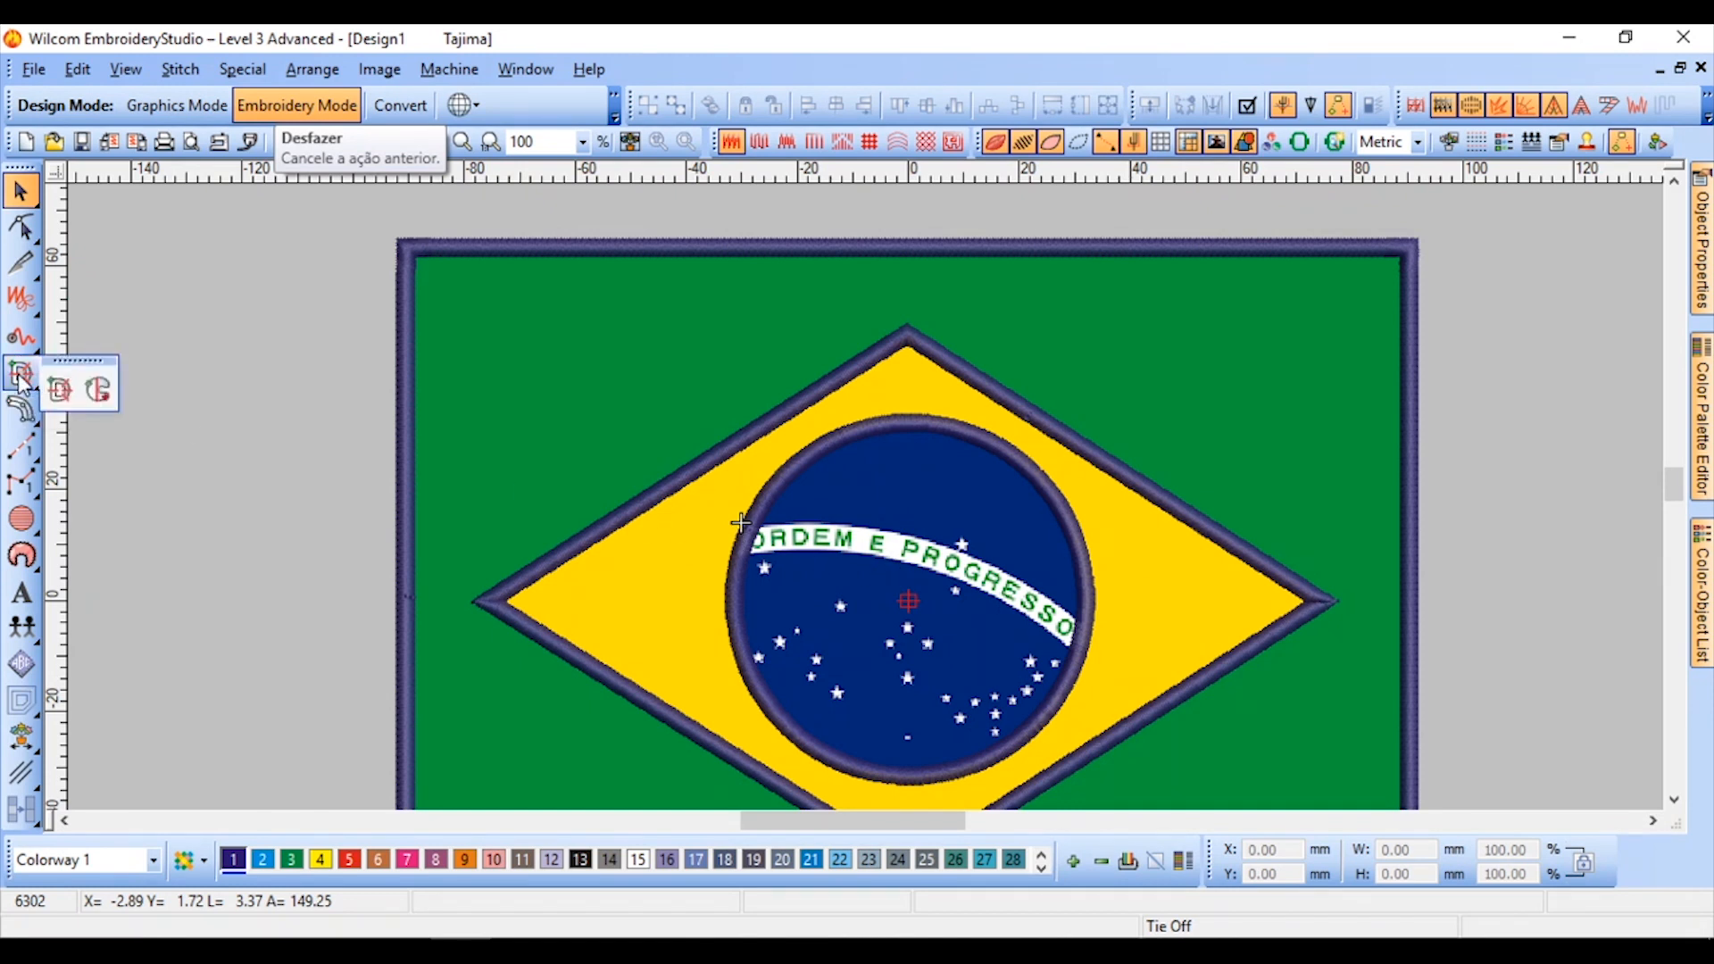
{"action": "left_click", "coordinate": [98, 390]}
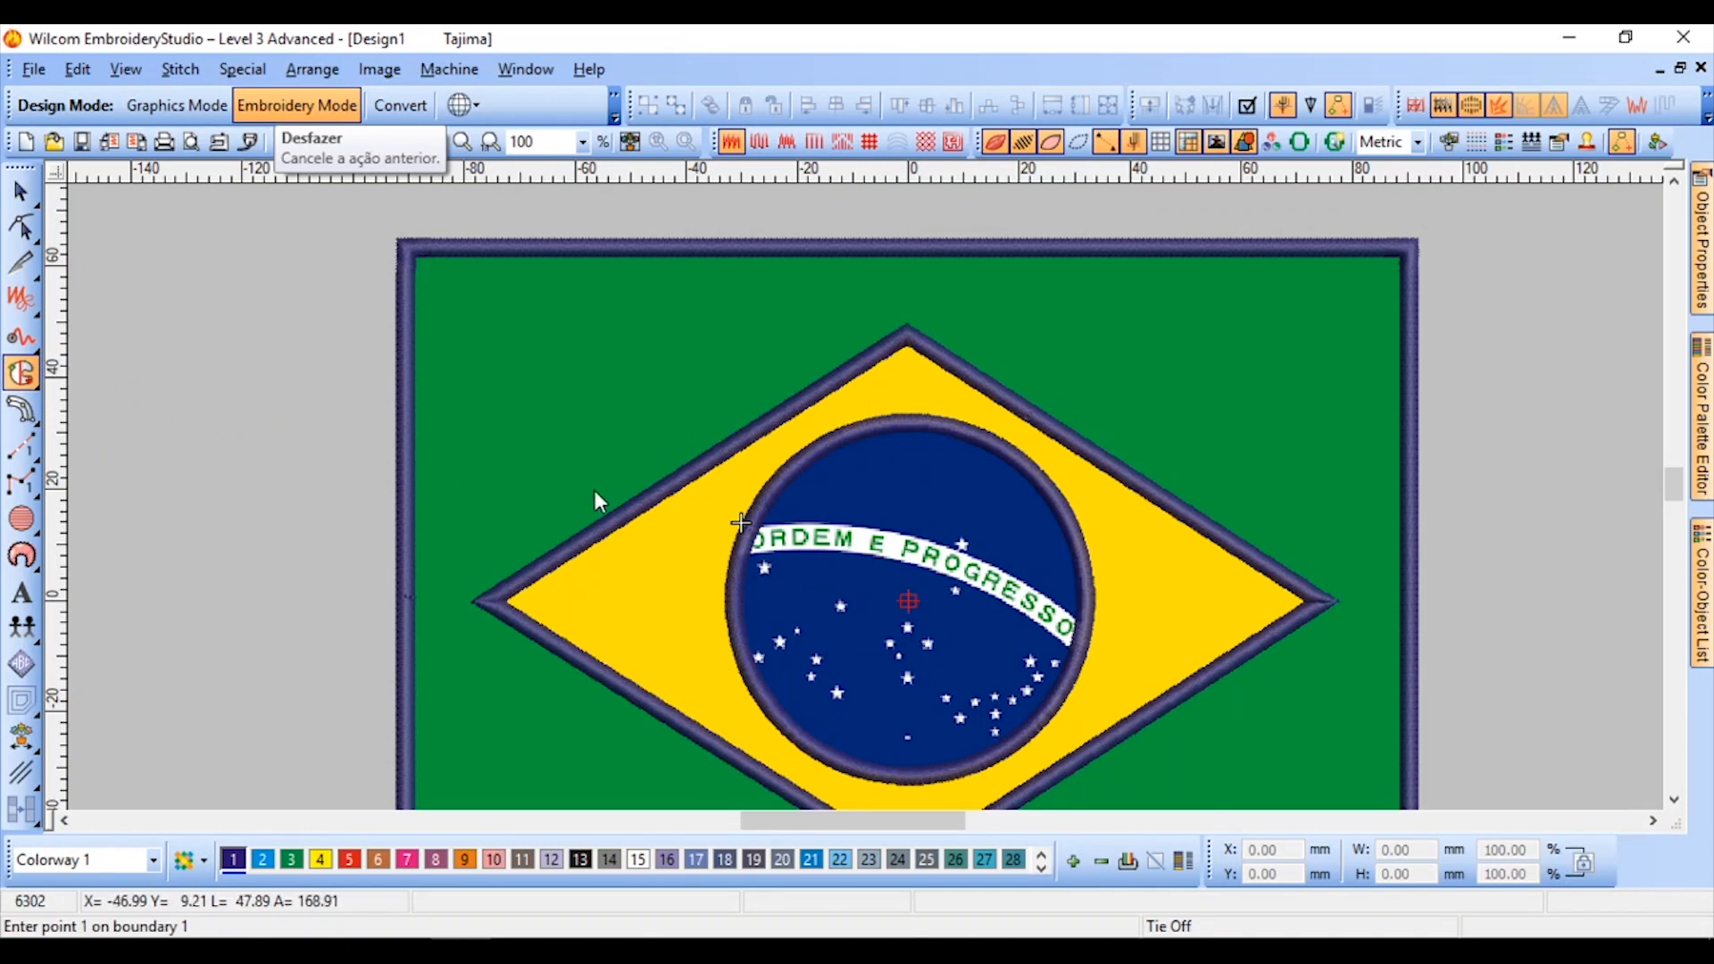
{"action": "left_click", "coordinate": [405, 252]}
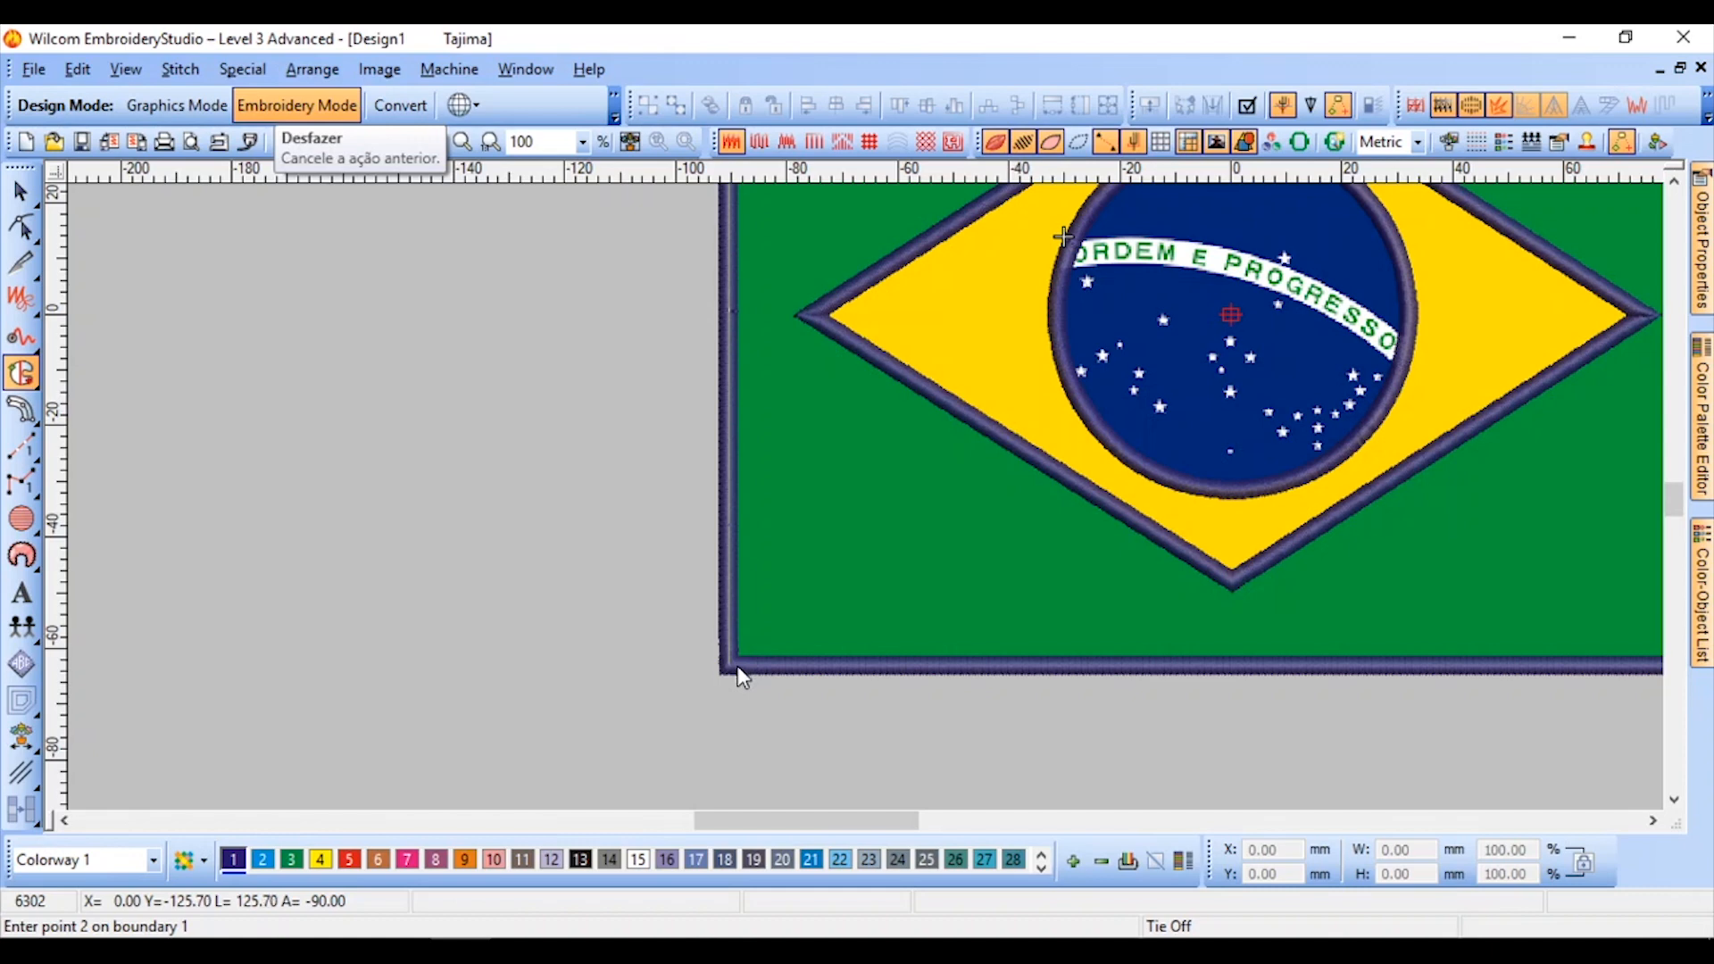
{"action": "key", "text": "Escape"}
{"action": "scroll", "coordinate": [1209, 243], "scroll_direction": "up", "scroll_amount": 1}
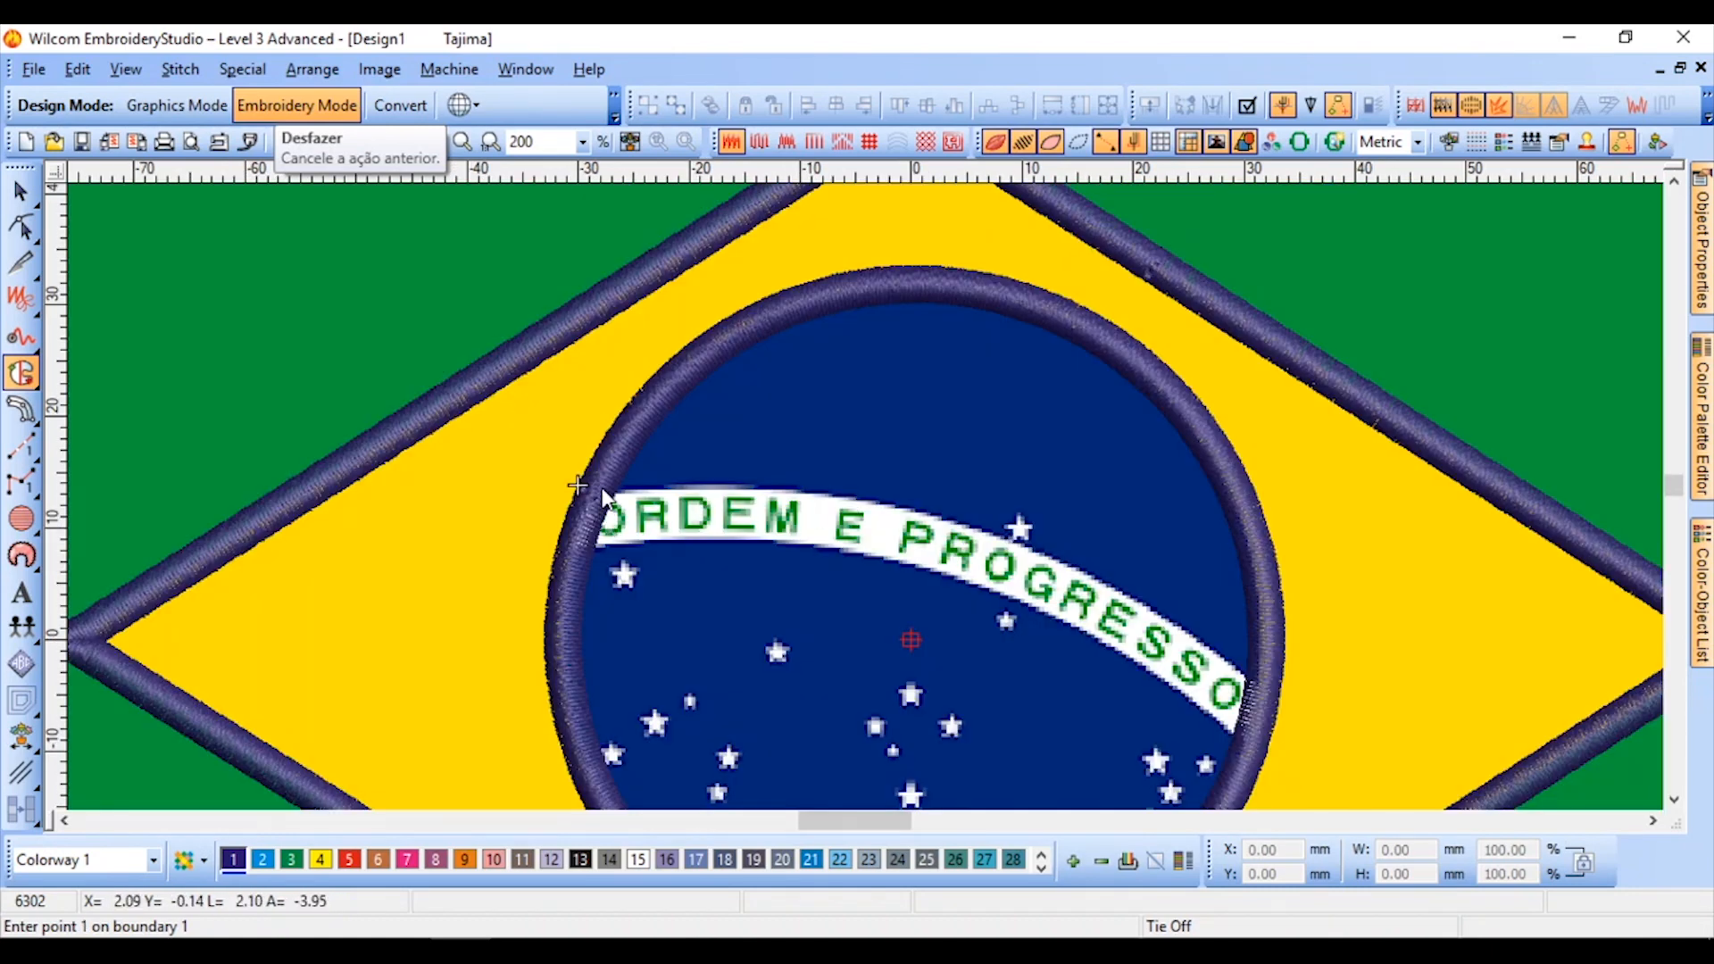
{"action": "left_click", "coordinate": [580, 488]}
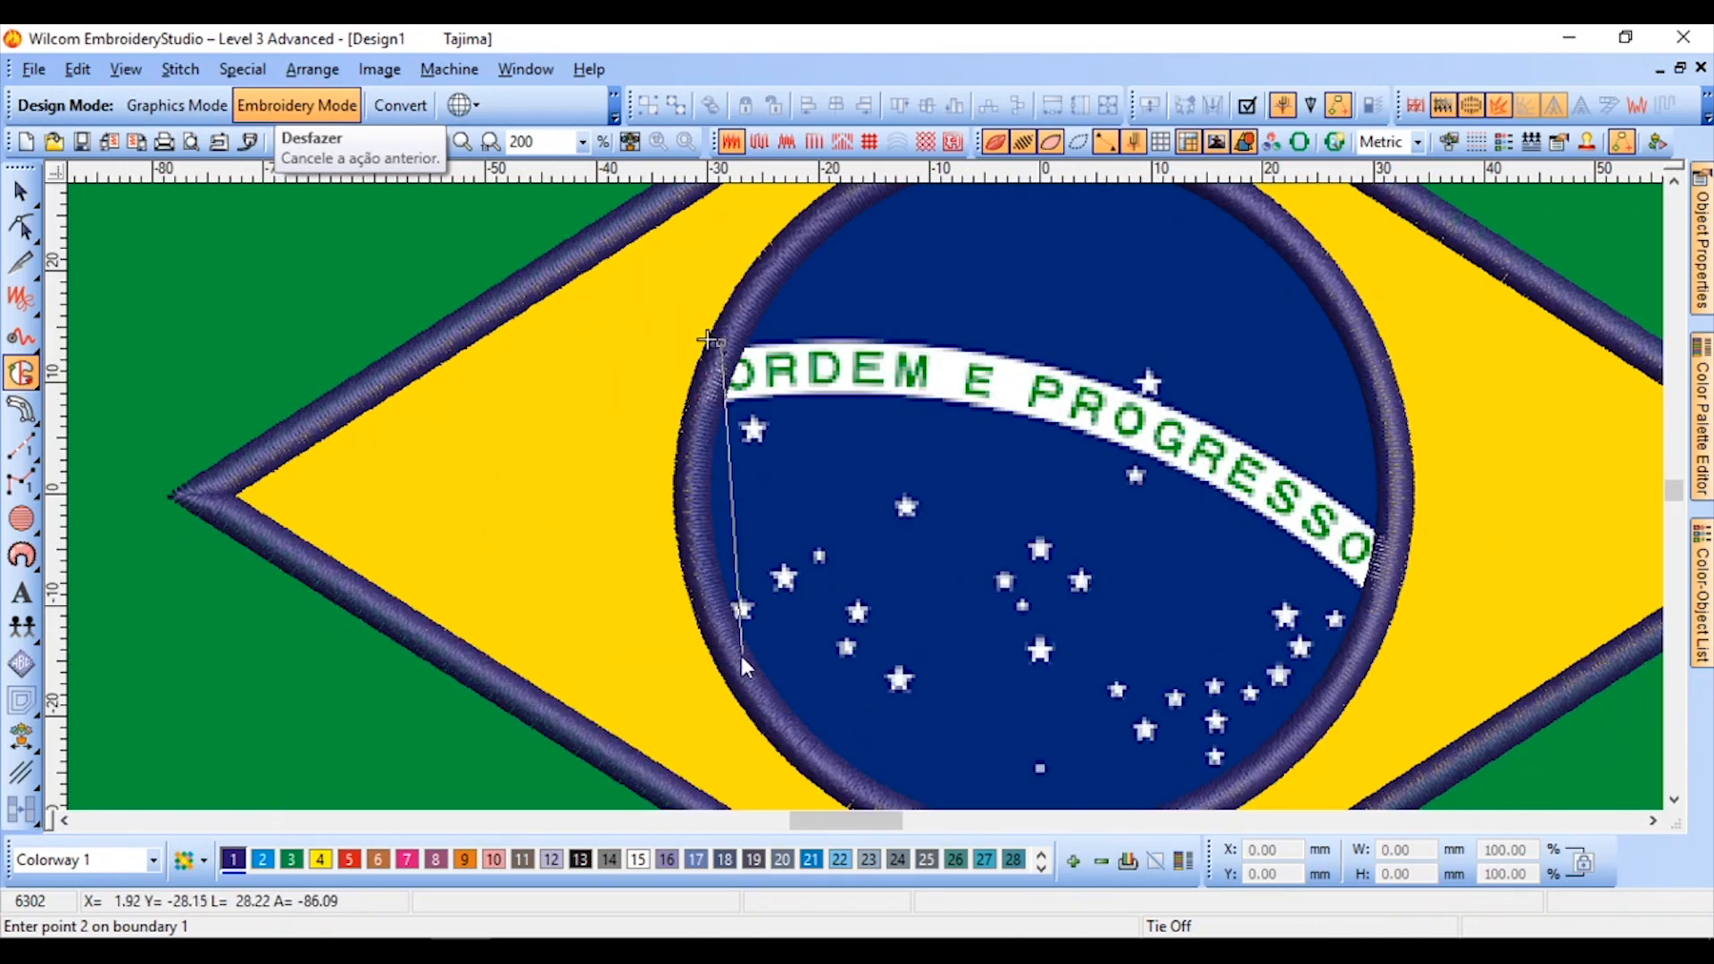
{"action": "left_click", "coordinate": [739, 675]}
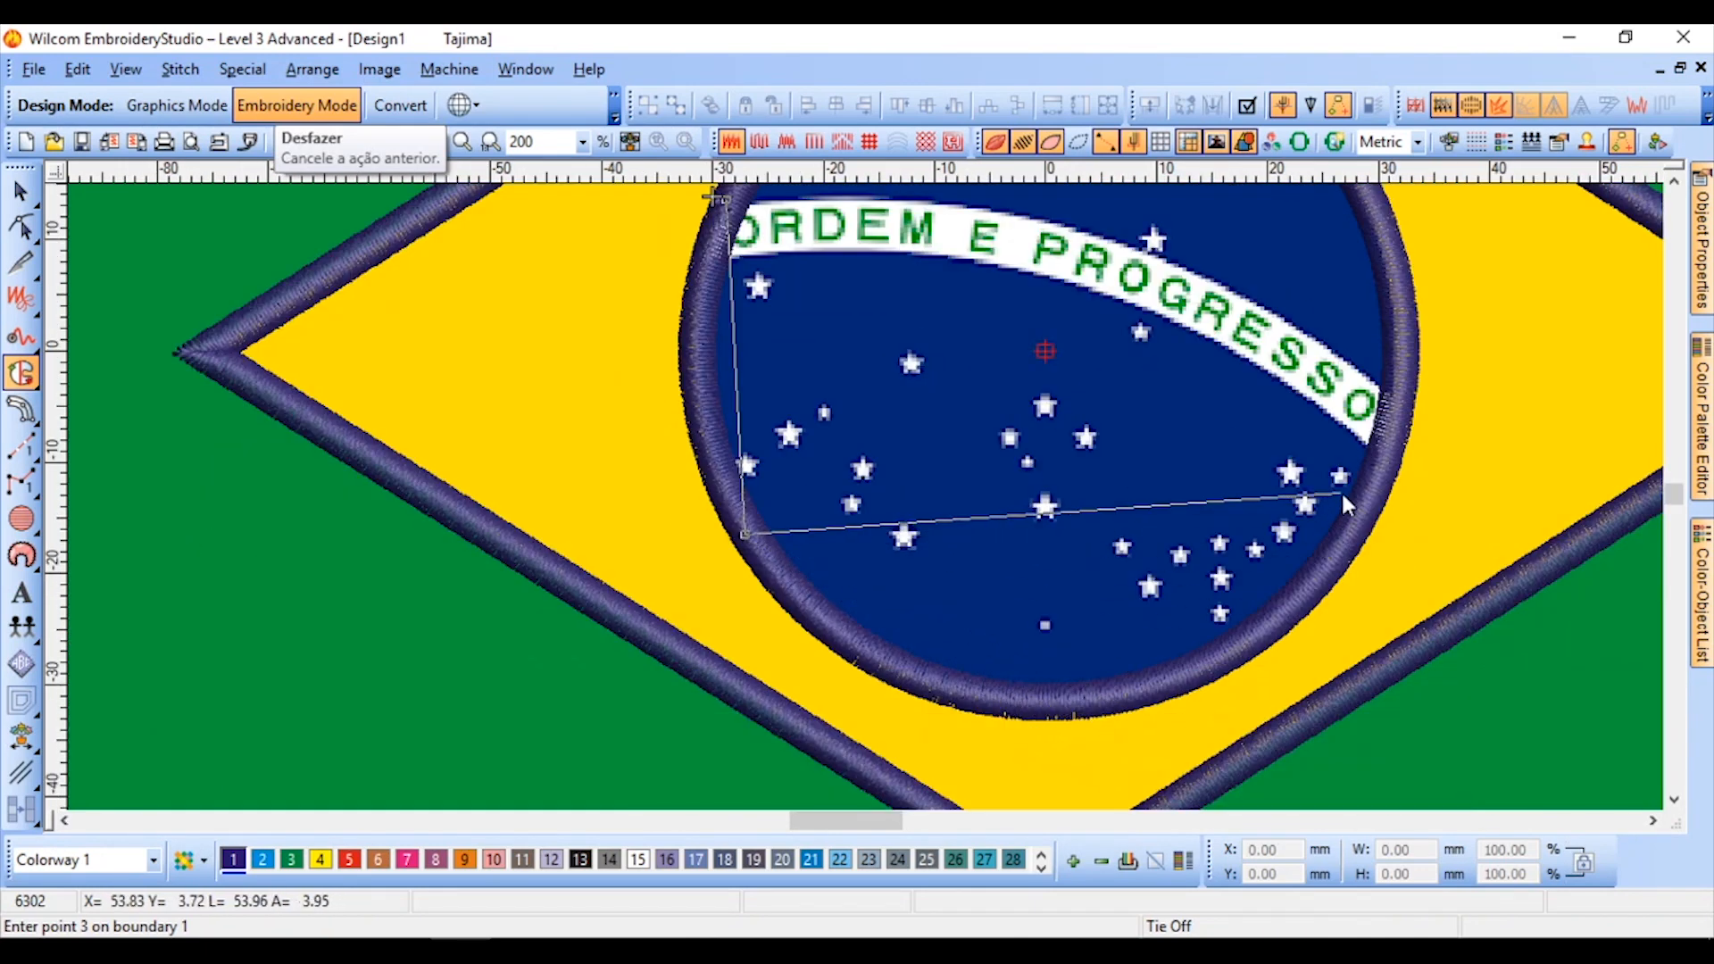
{"action": "left_click", "coordinate": [1328, 583]}
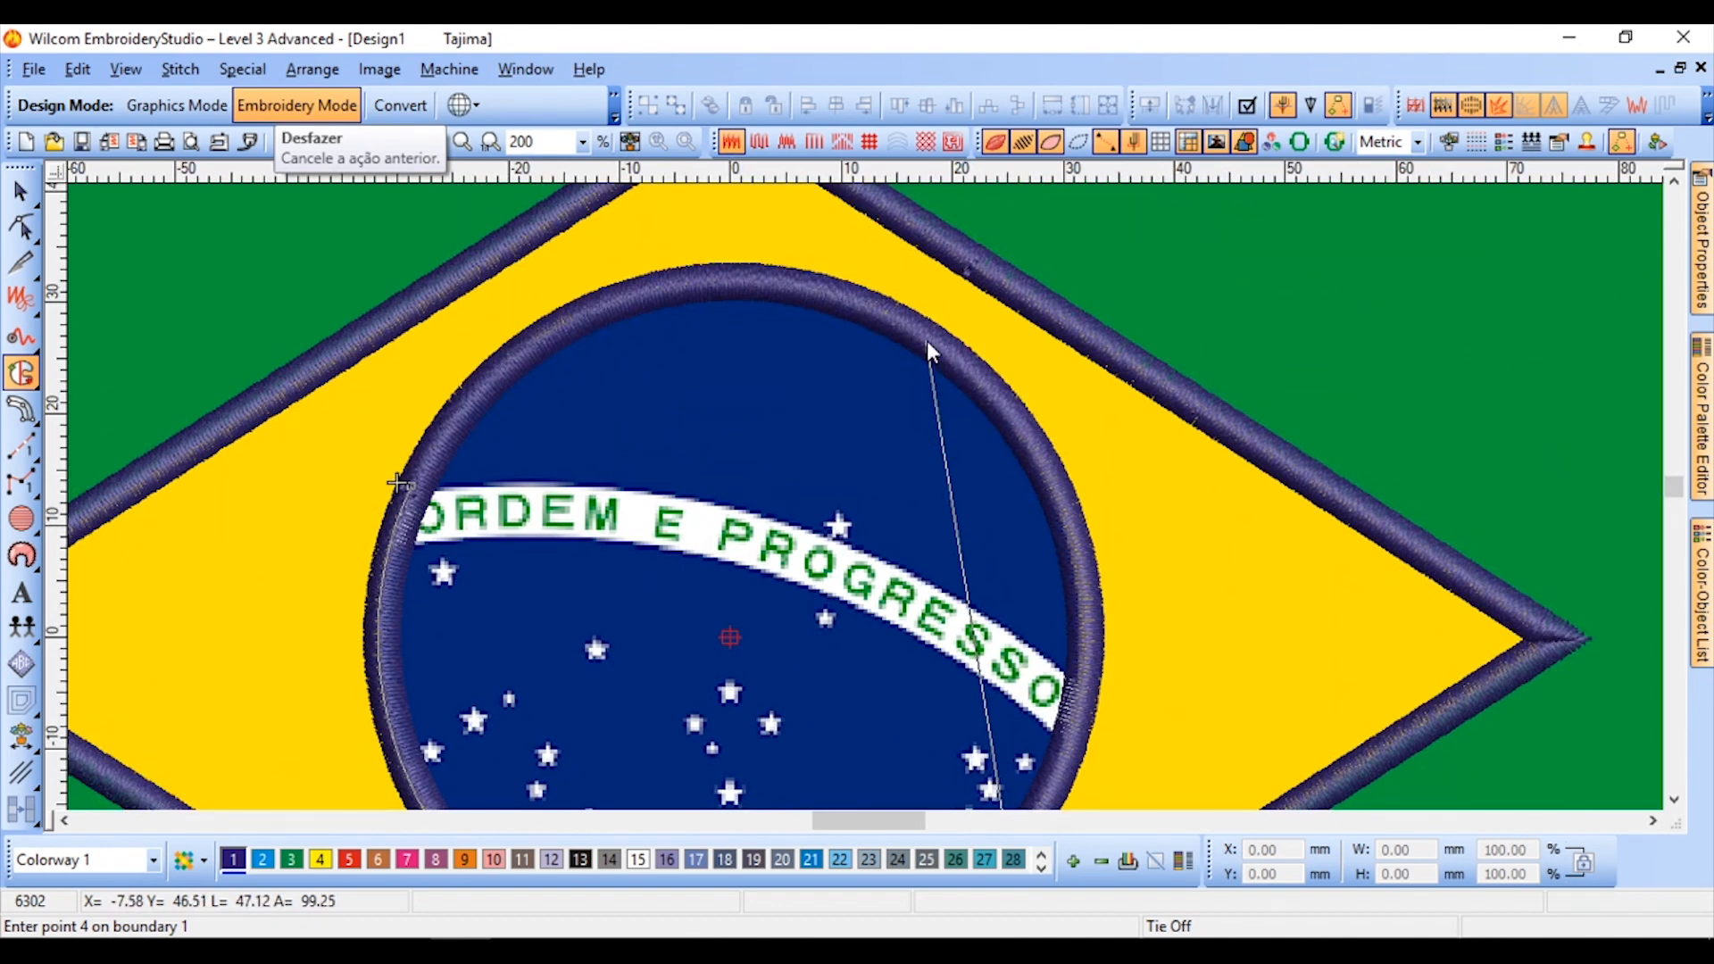
{"action": "left_click", "coordinate": [926, 339]}
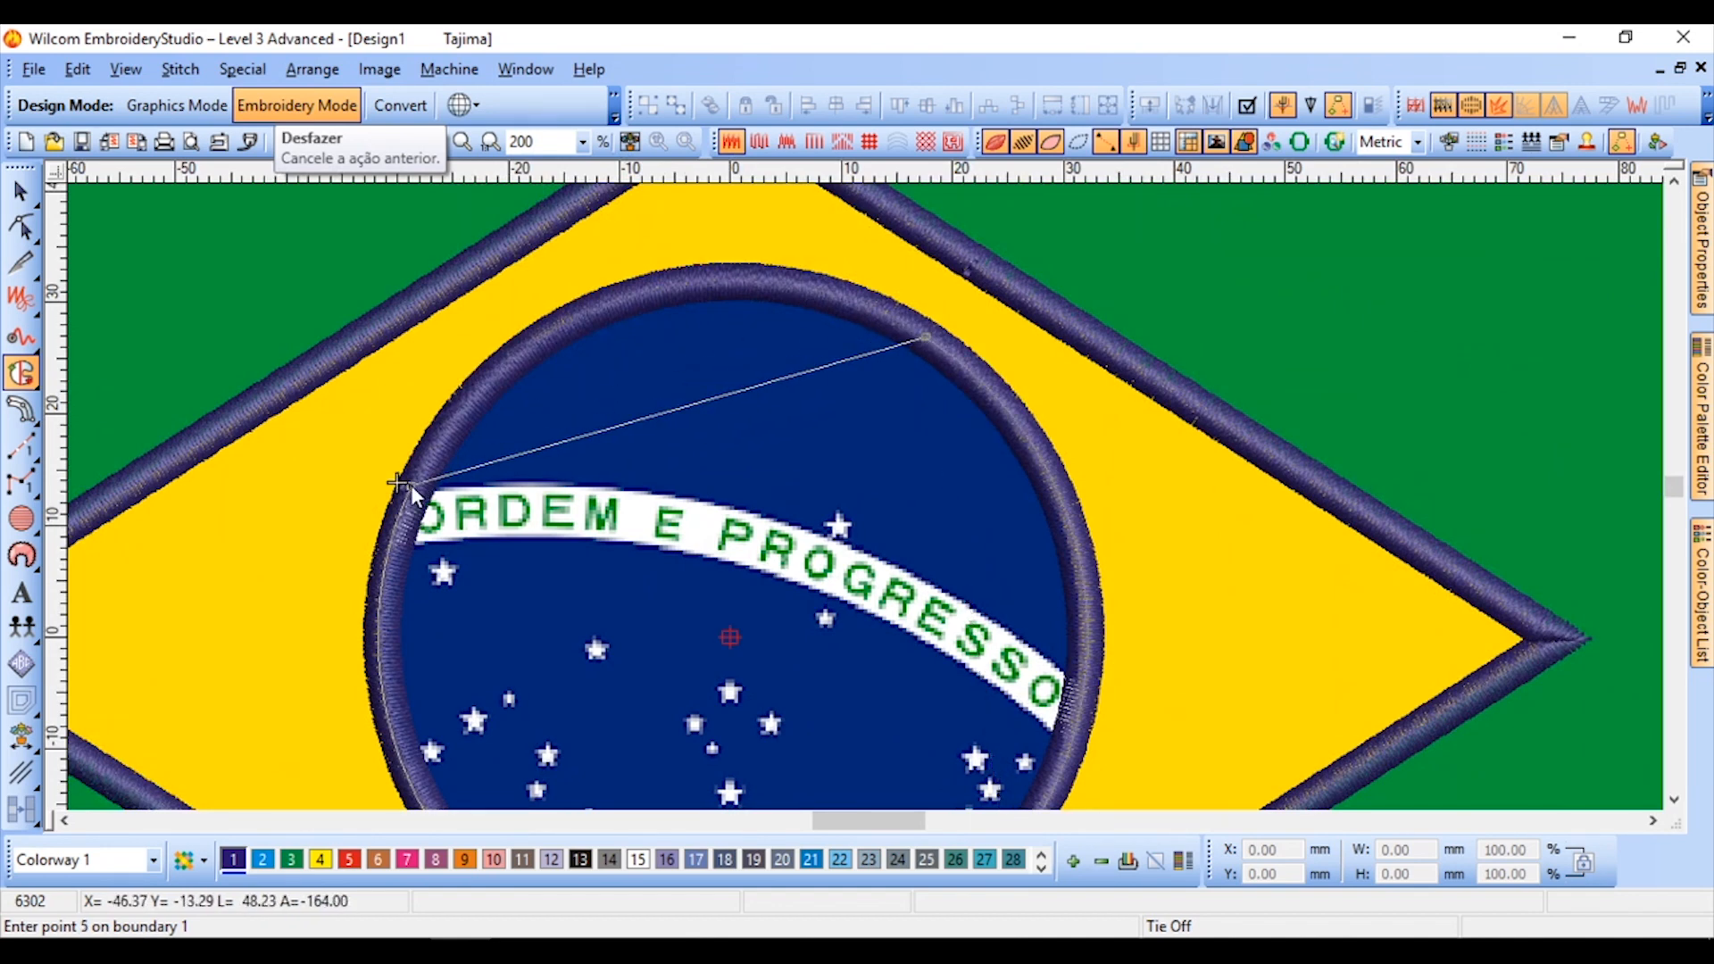
{"action": "left_click", "coordinate": [399, 484]}
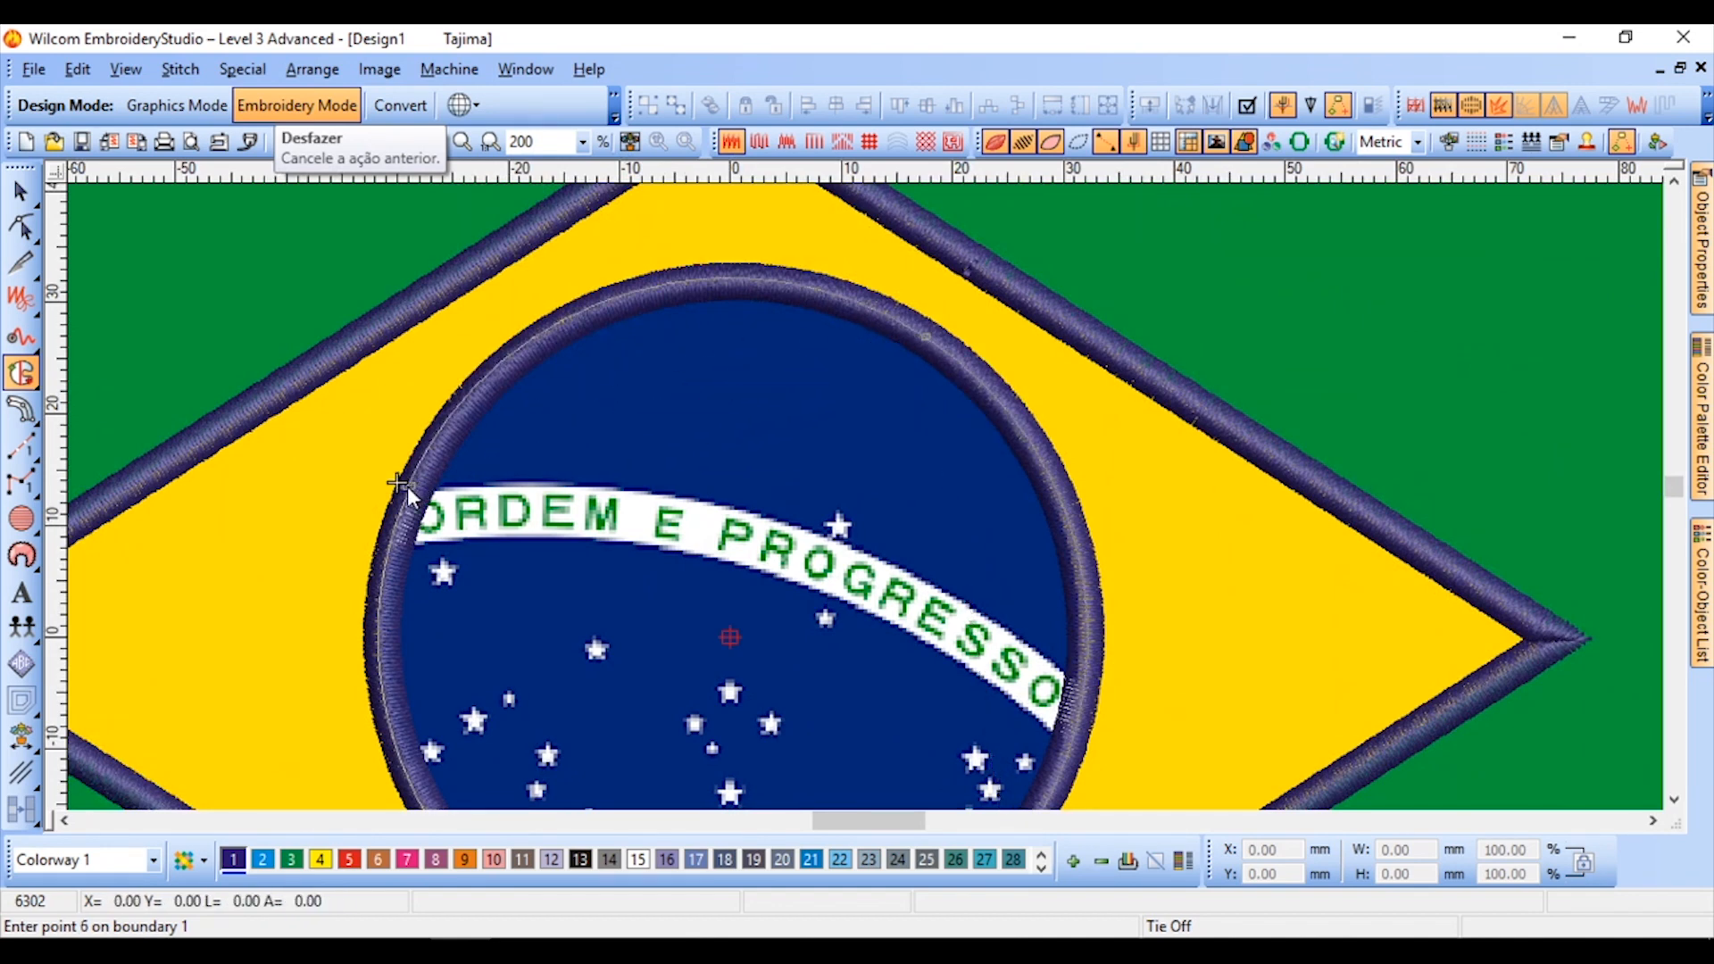
{"action": "key", "text": "Return"}
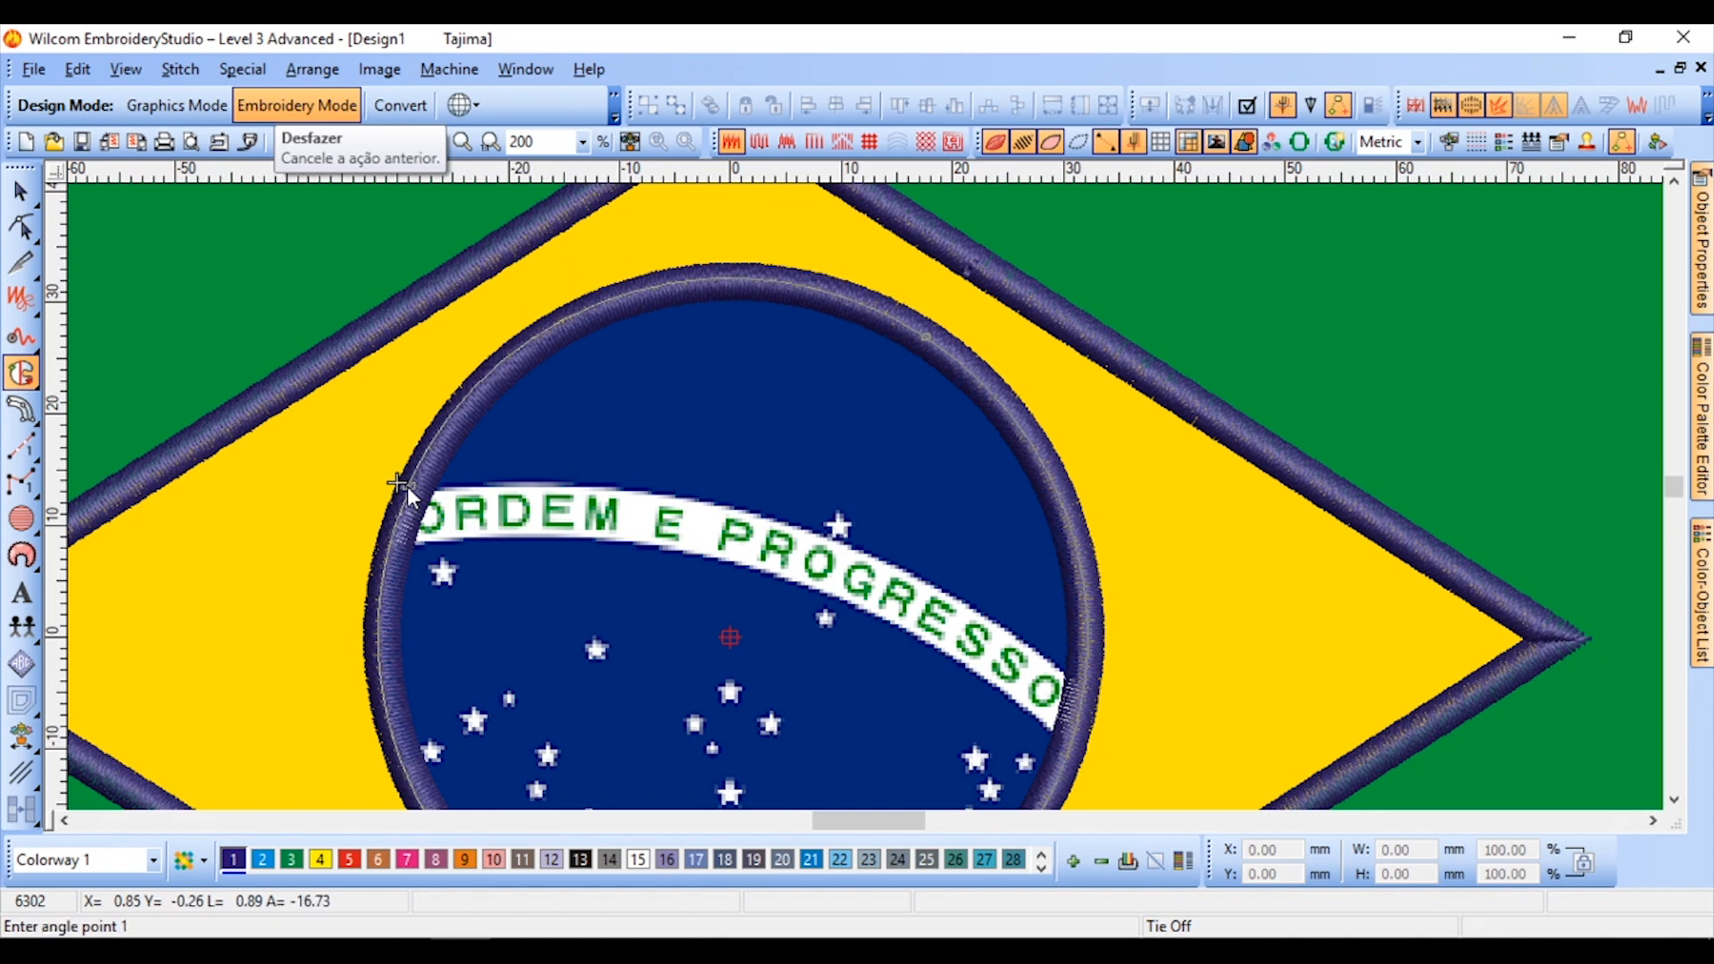
{"action": "key", "text": "Return"}
{"action": "key", "text": "Escape"}
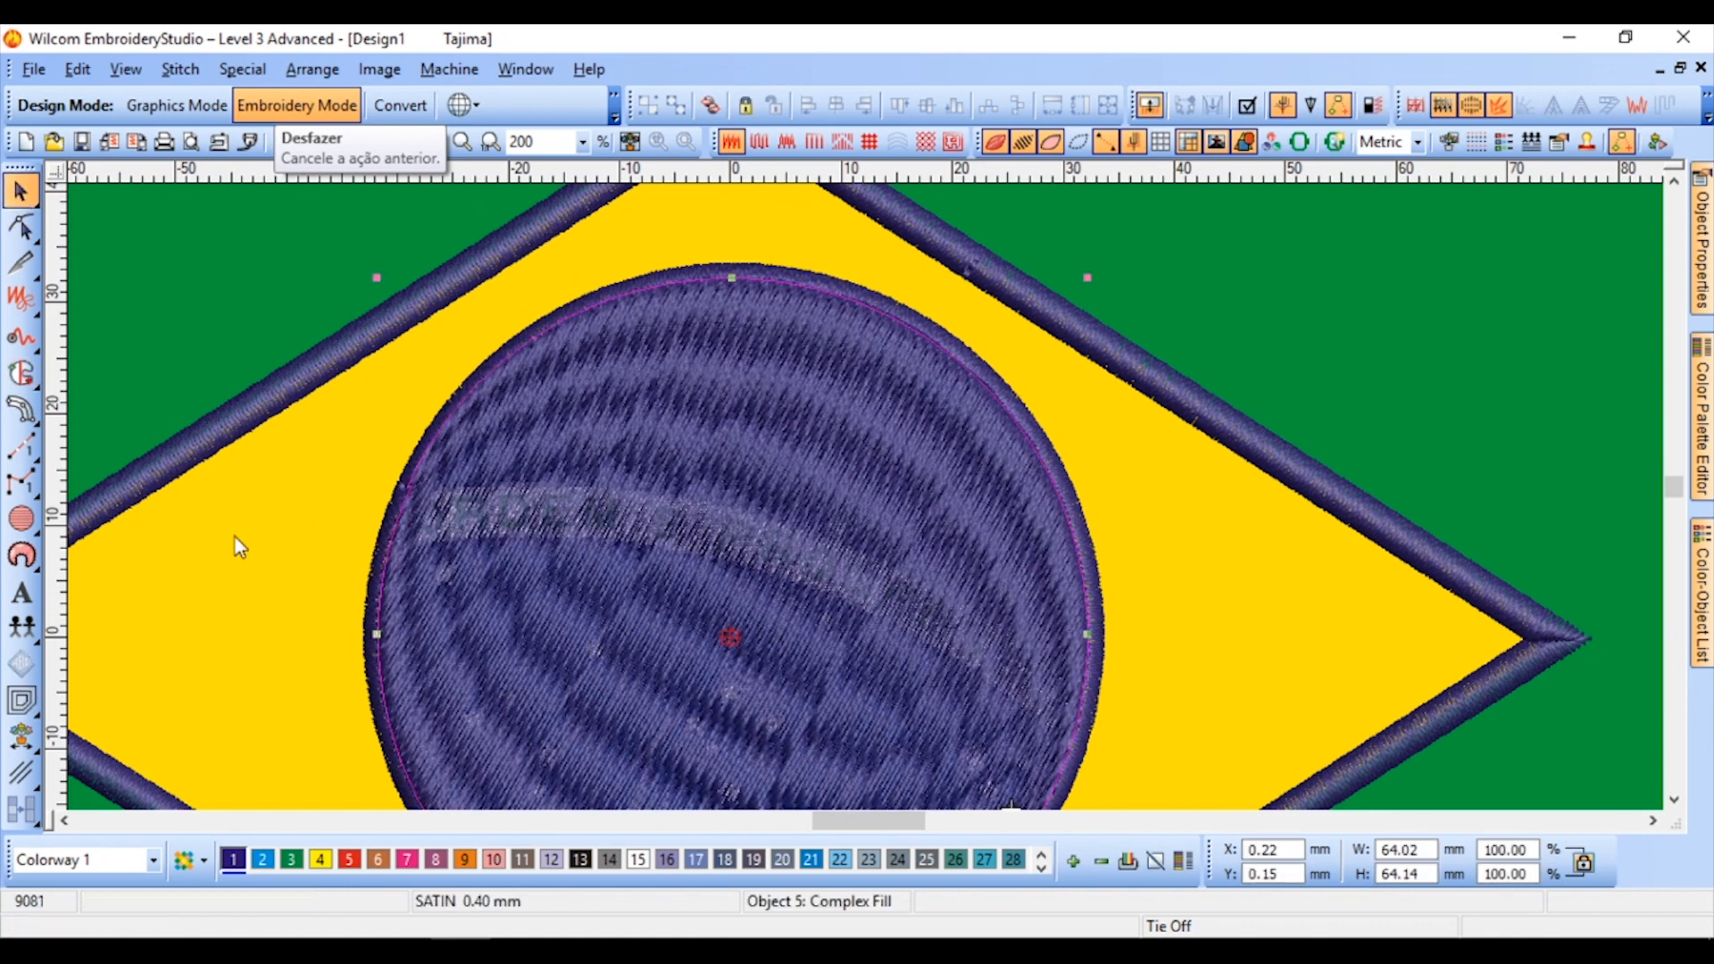
Recolor the circle's fill with color 2 and change its fill stitch type to Tatami
{"action": "left_click", "coordinate": [262, 860]}
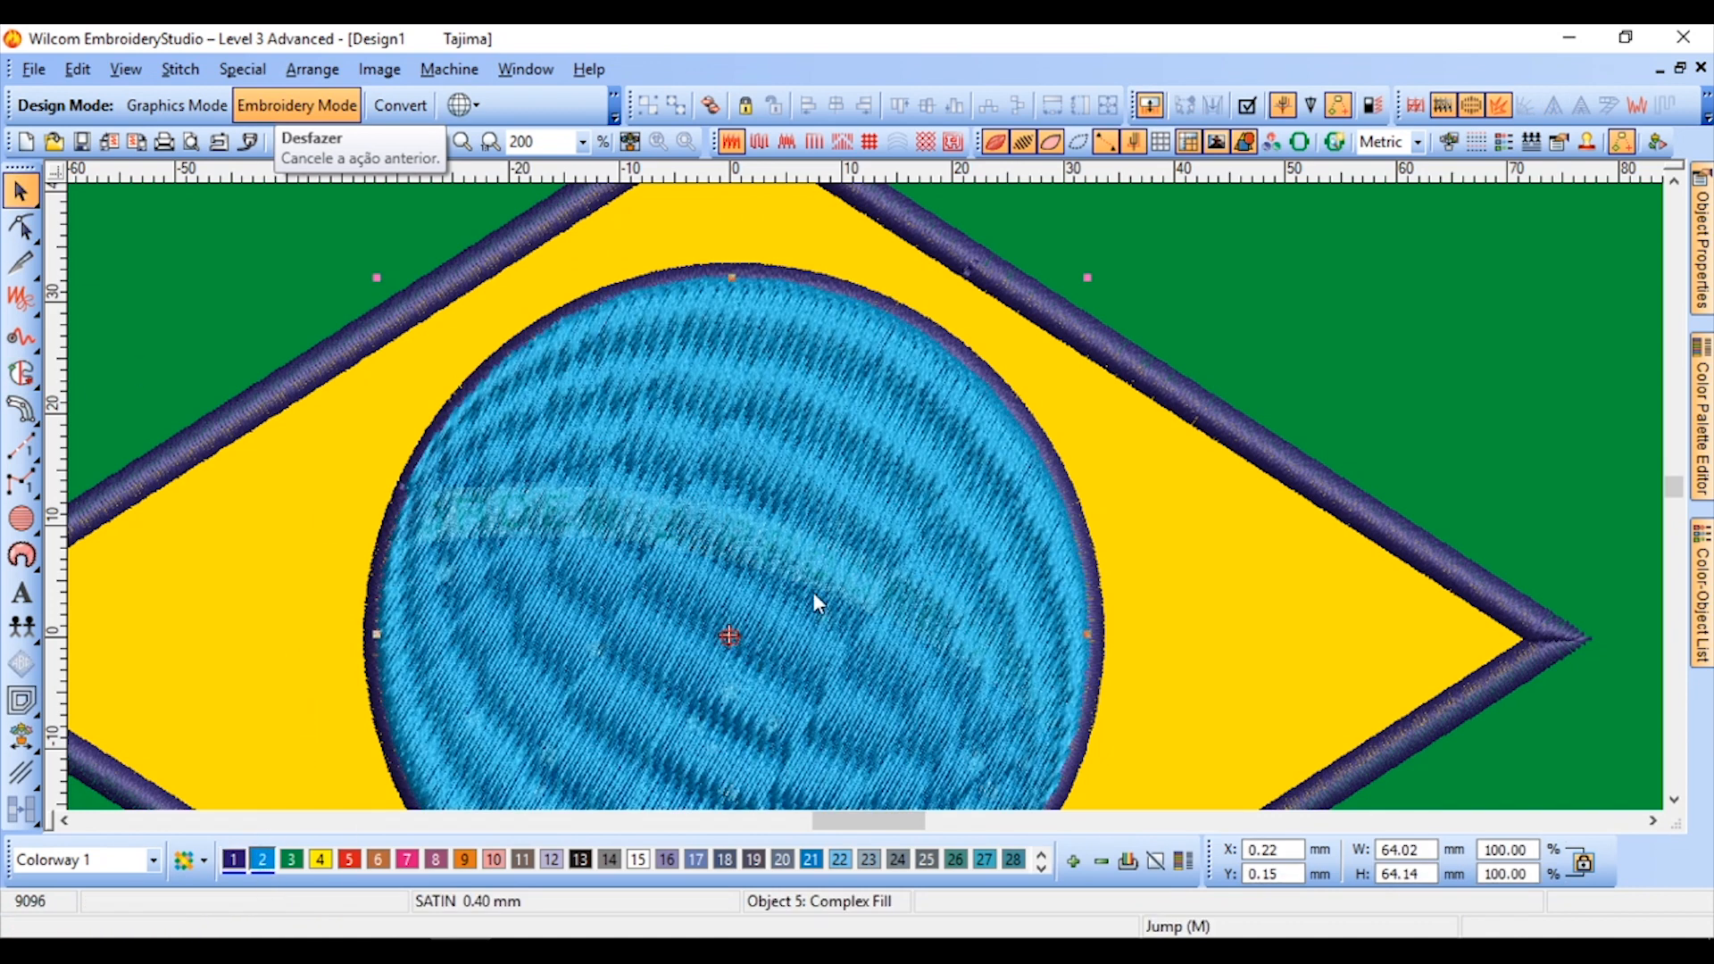
{"action": "left_click", "coordinate": [1701, 223]}
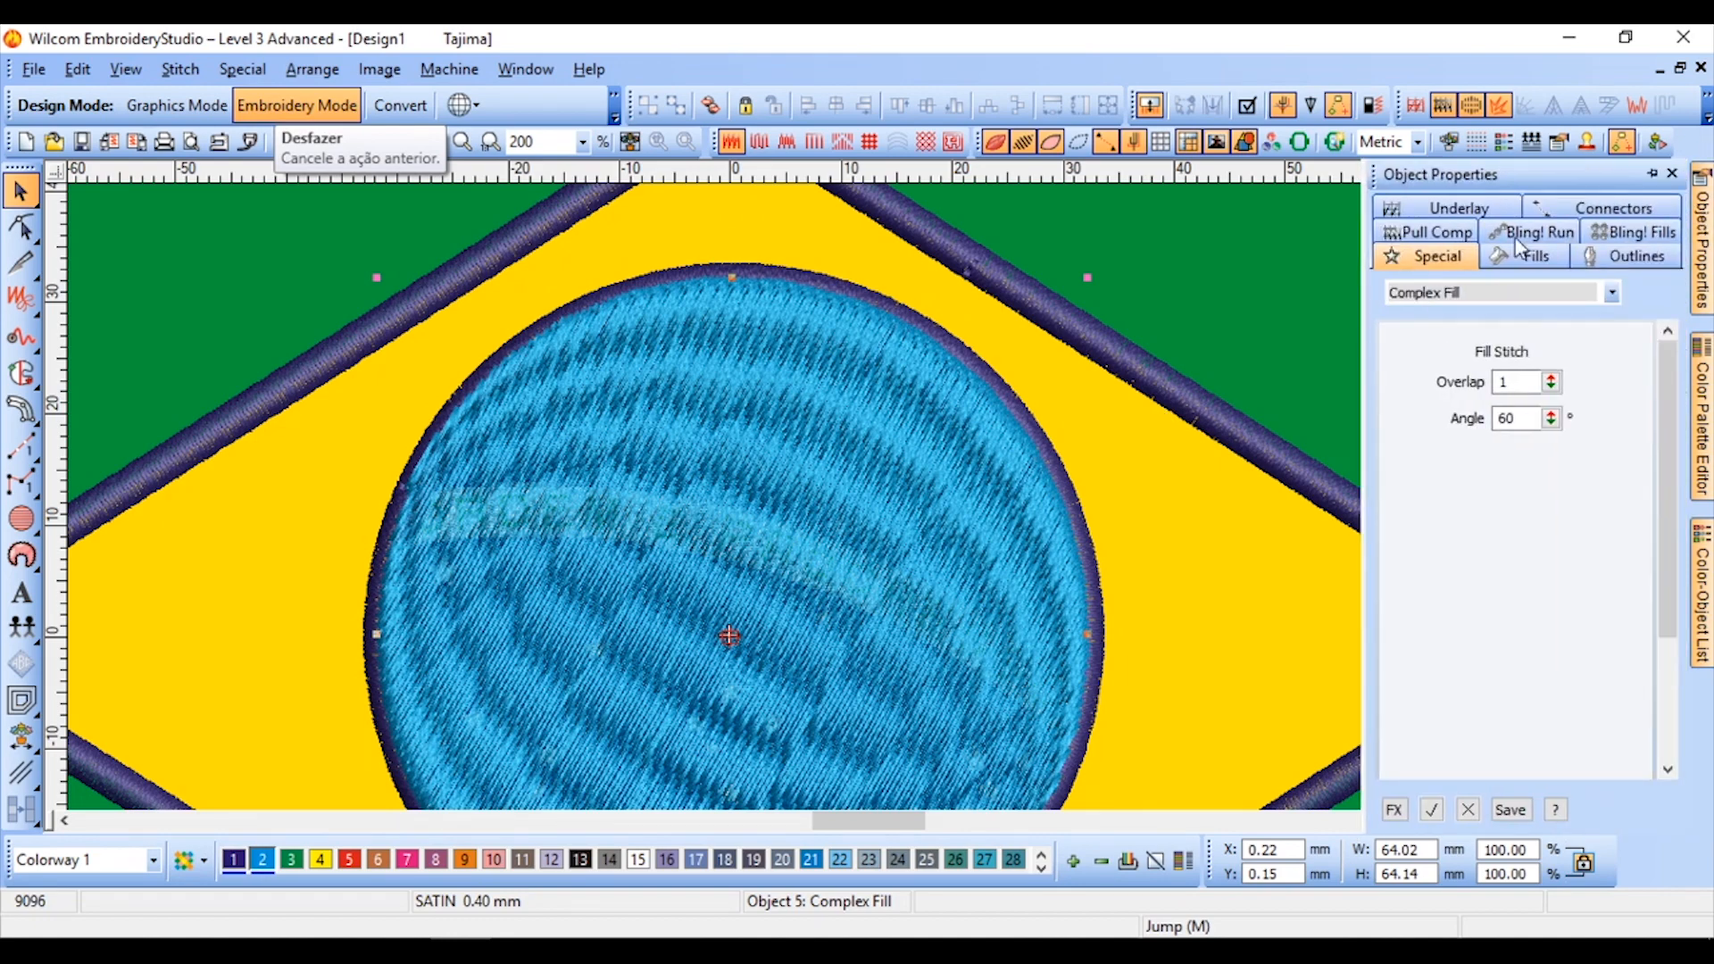
{"action": "scroll", "coordinate": [881, 463], "scroll_direction": "down", "scroll_amount": 3}
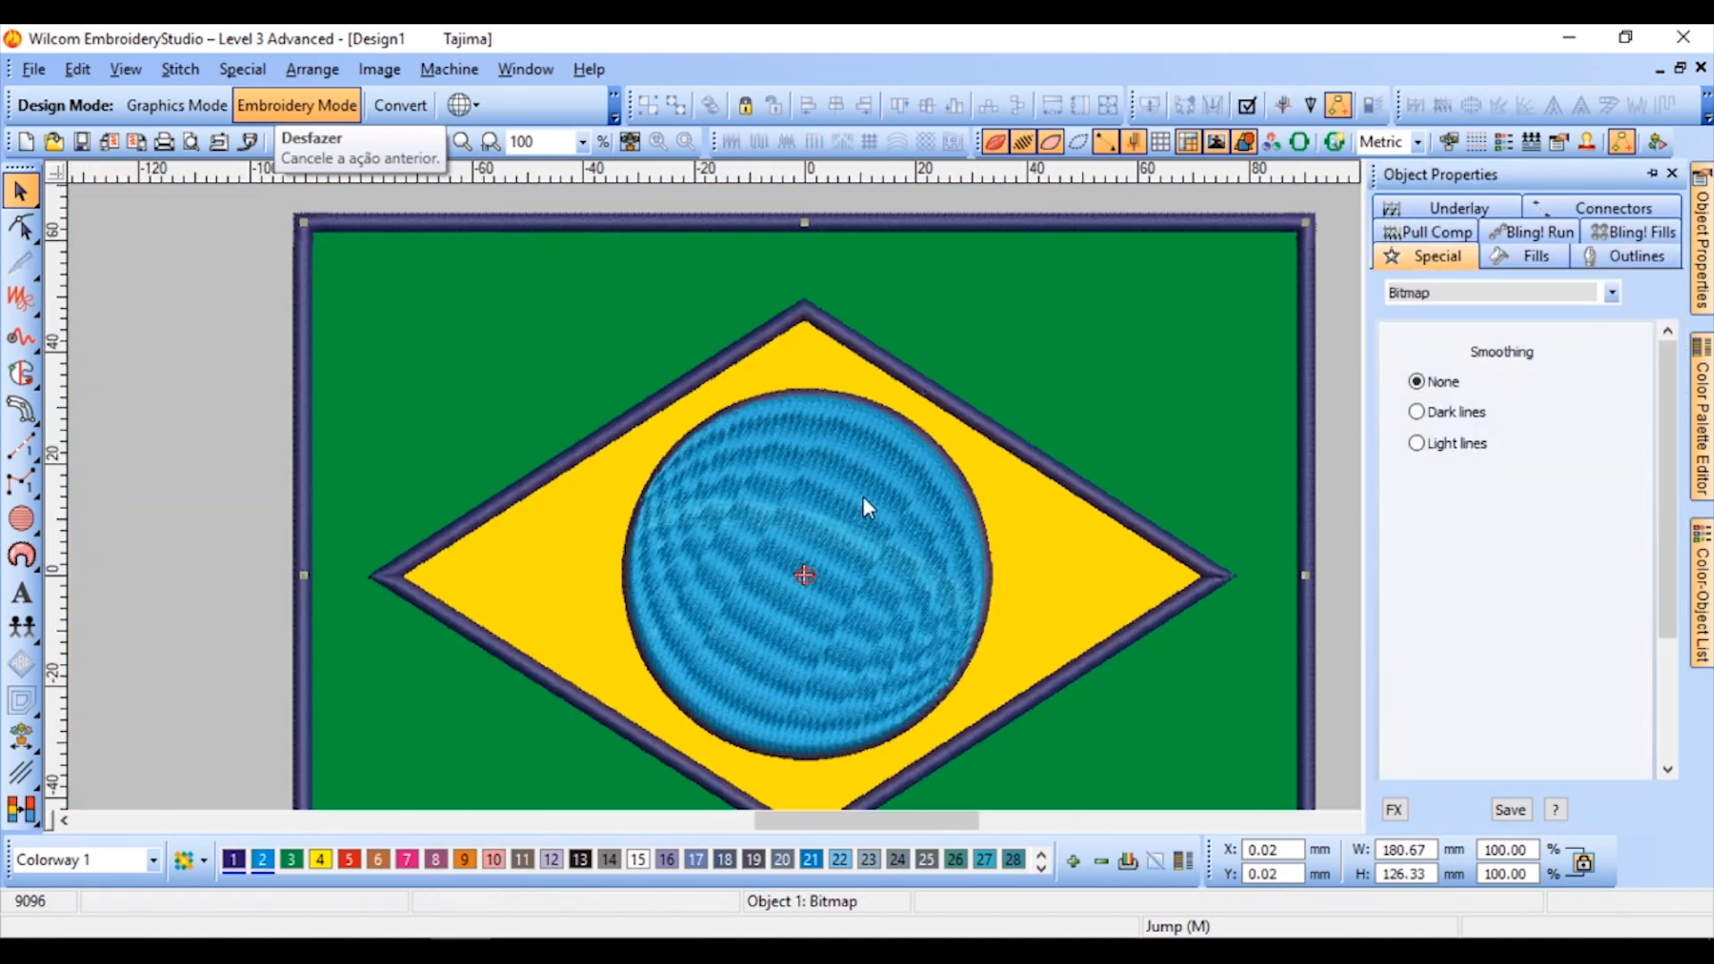
{"action": "scroll", "coordinate": [862, 496], "scroll_direction": "up", "scroll_amount": 3}
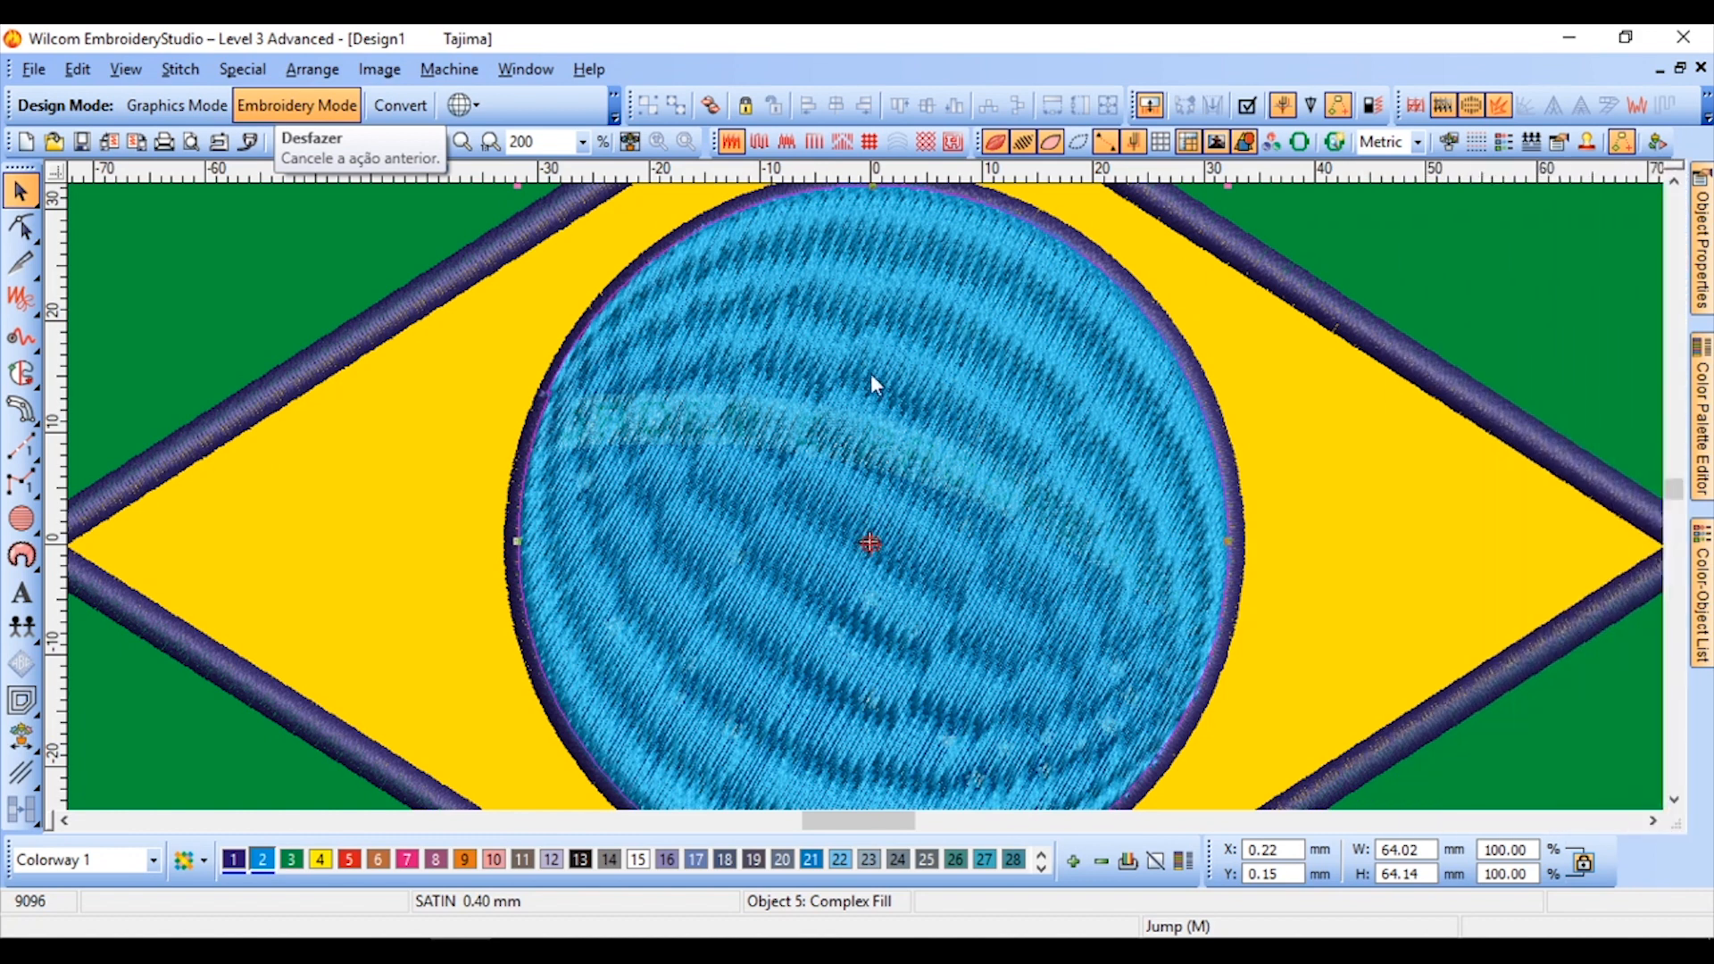
{"action": "mouse_move", "coordinate": [1696, 241]}
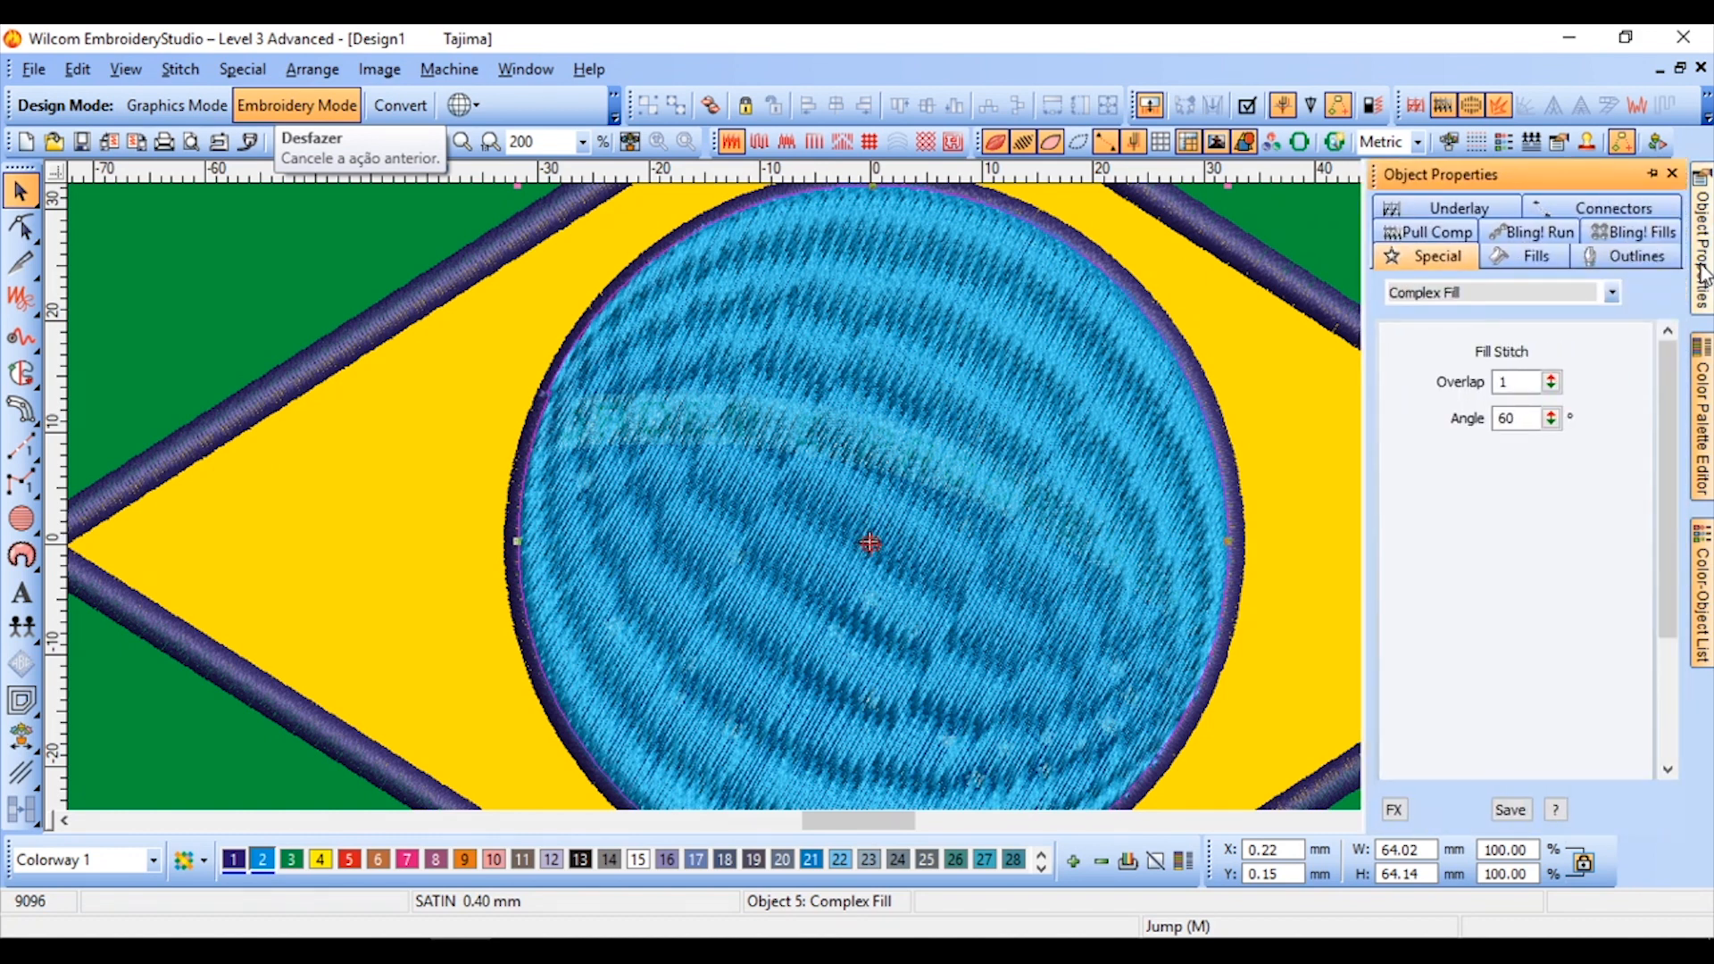
{"action": "left_click", "coordinate": [1514, 255]}
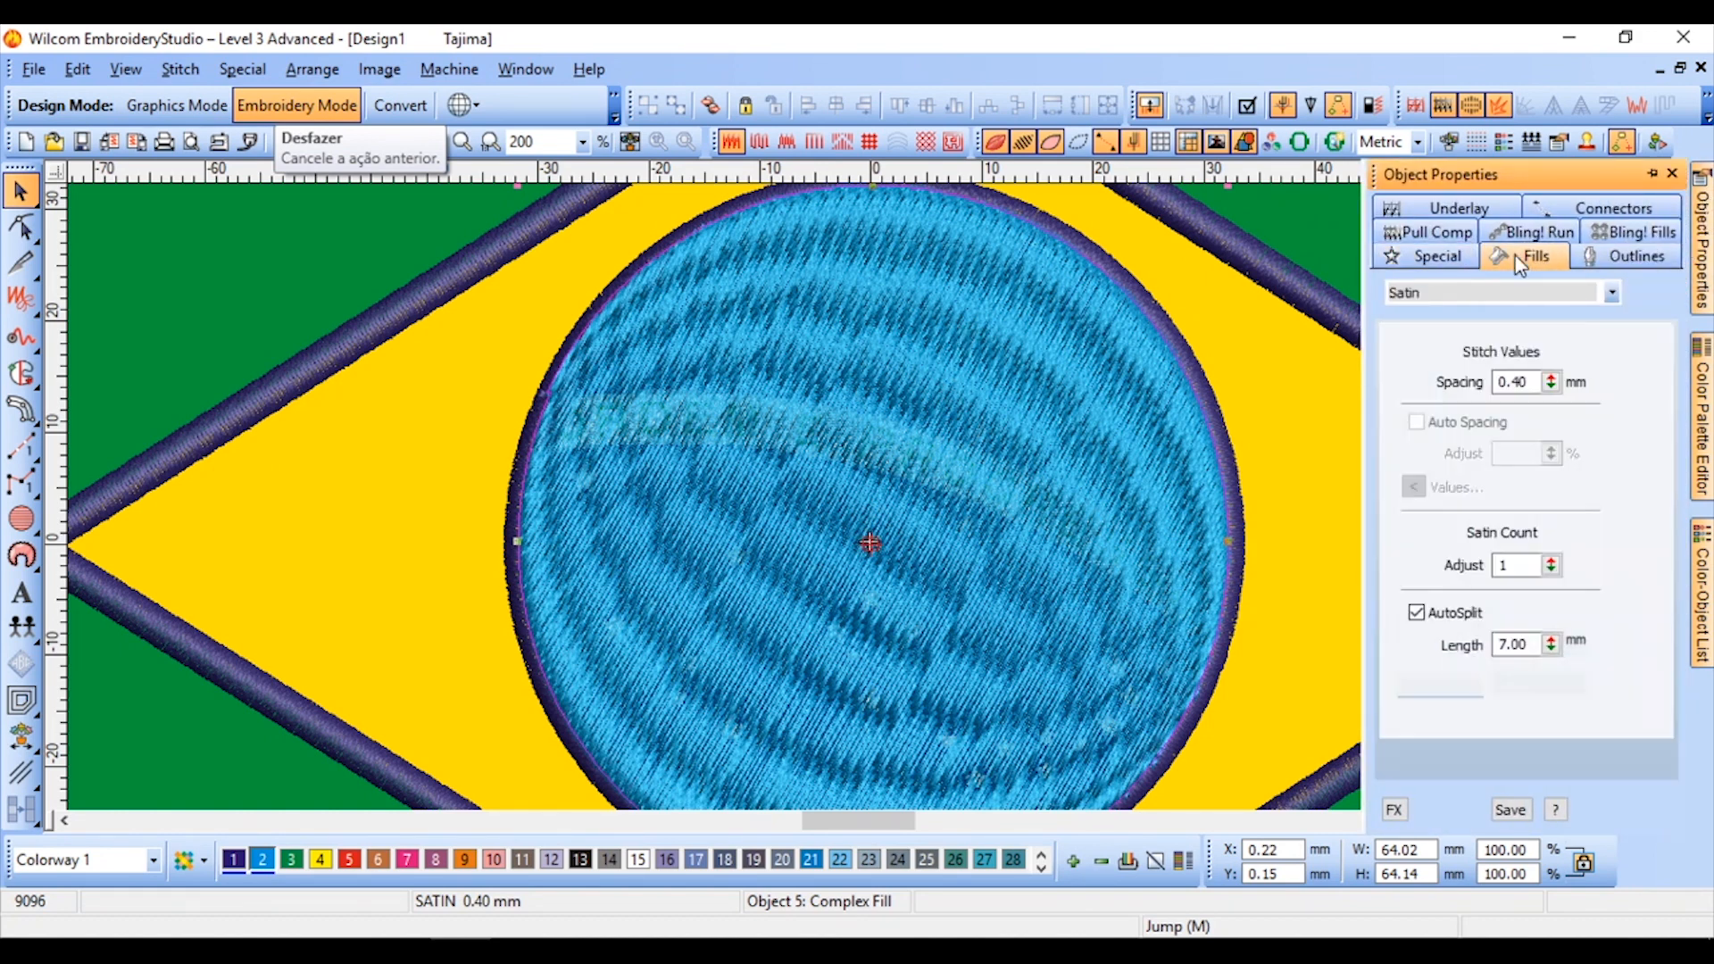
{"action": "left_click", "coordinate": [1497, 295]}
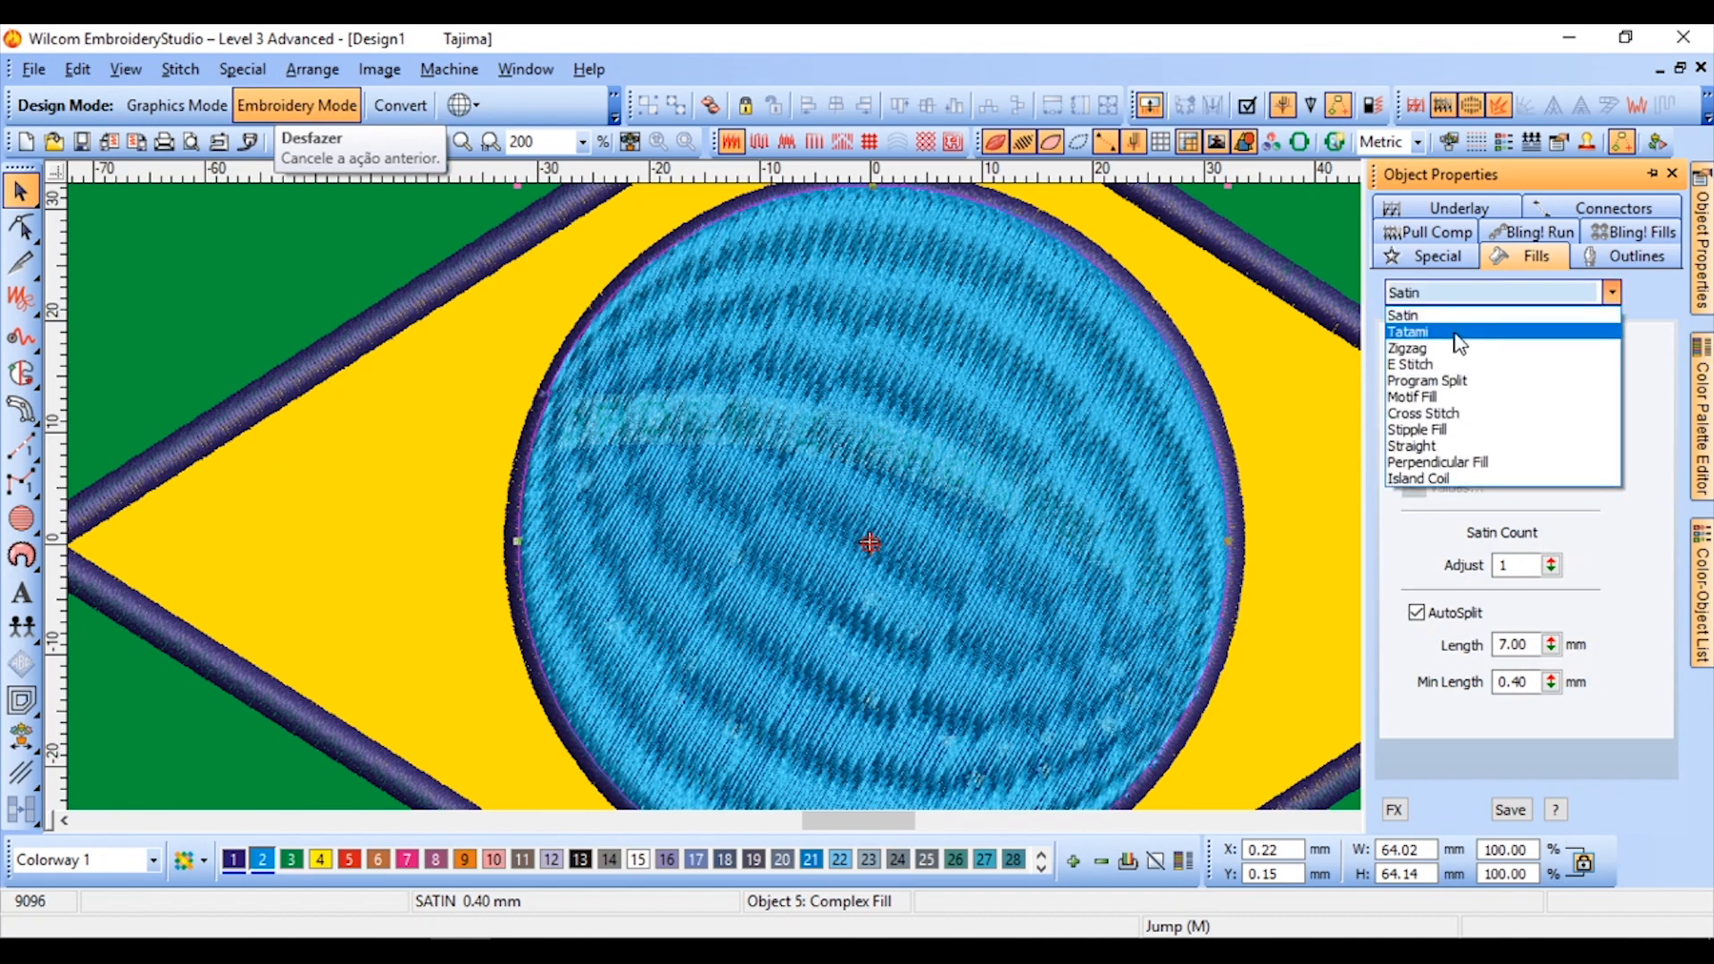
{"action": "left_click", "coordinate": [1457, 333]}
{"action": "scroll", "coordinate": [830, 452], "scroll_direction": "down", "scroll_amount": 1}
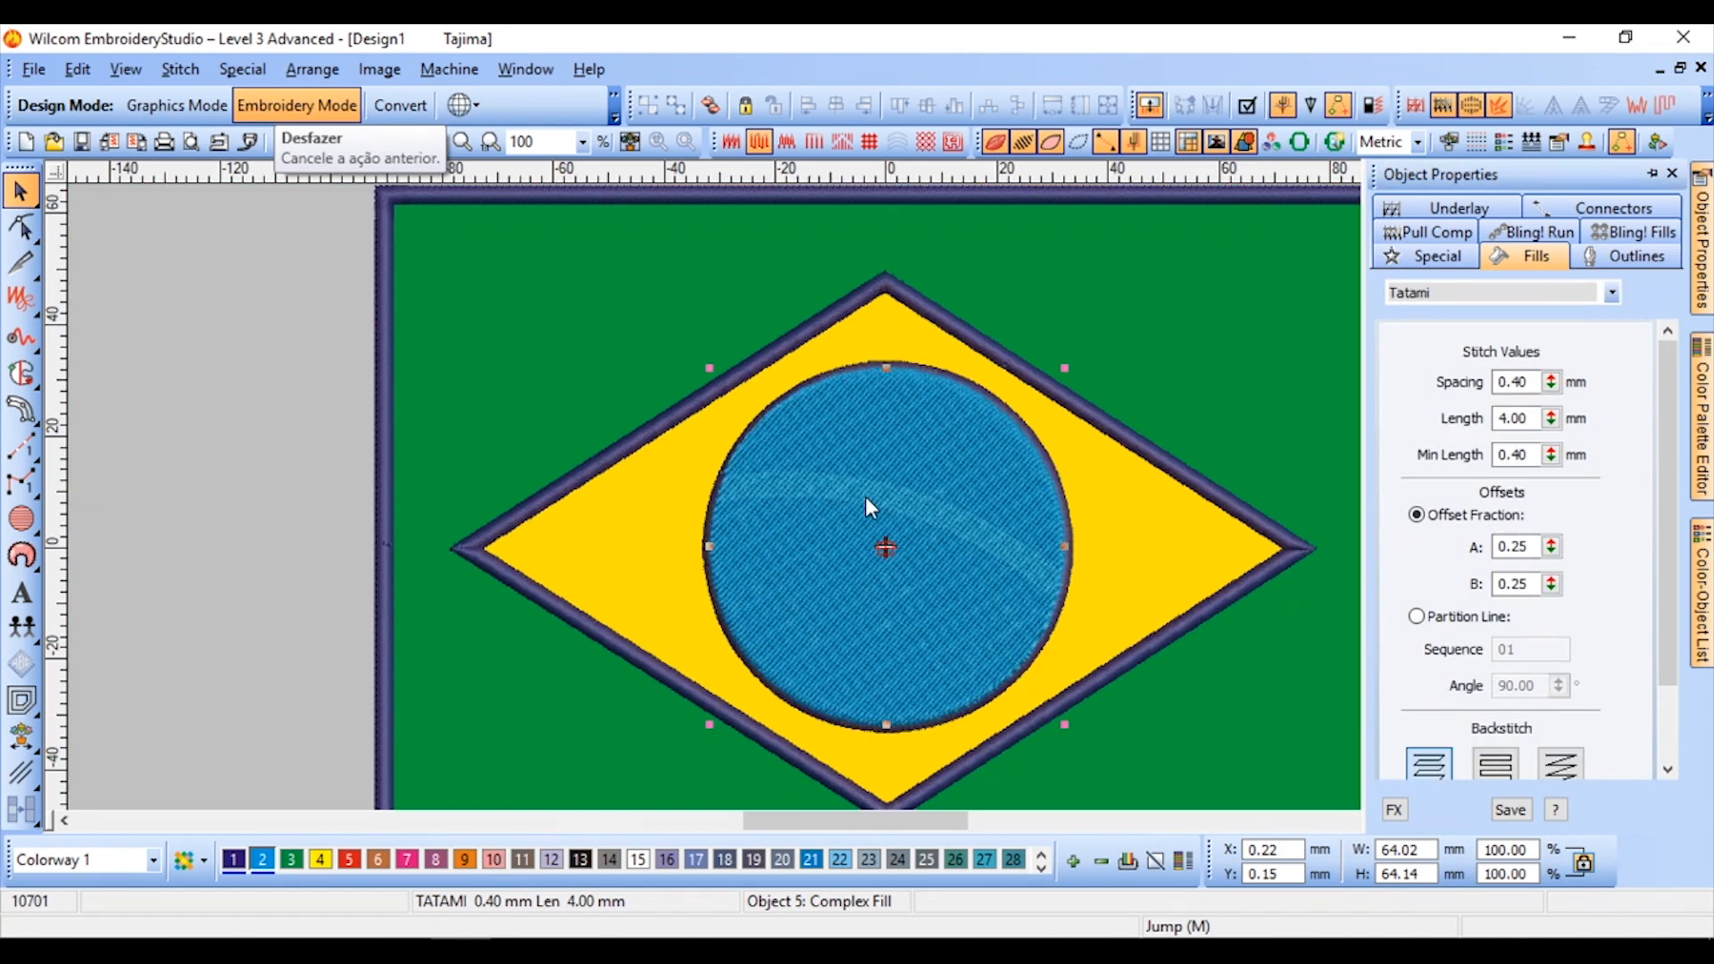
Move the circle fill ahead of the three satin outlines in the stitching sequence, directly after the flag bitmap
{"action": "left_click", "coordinate": [1701, 589]}
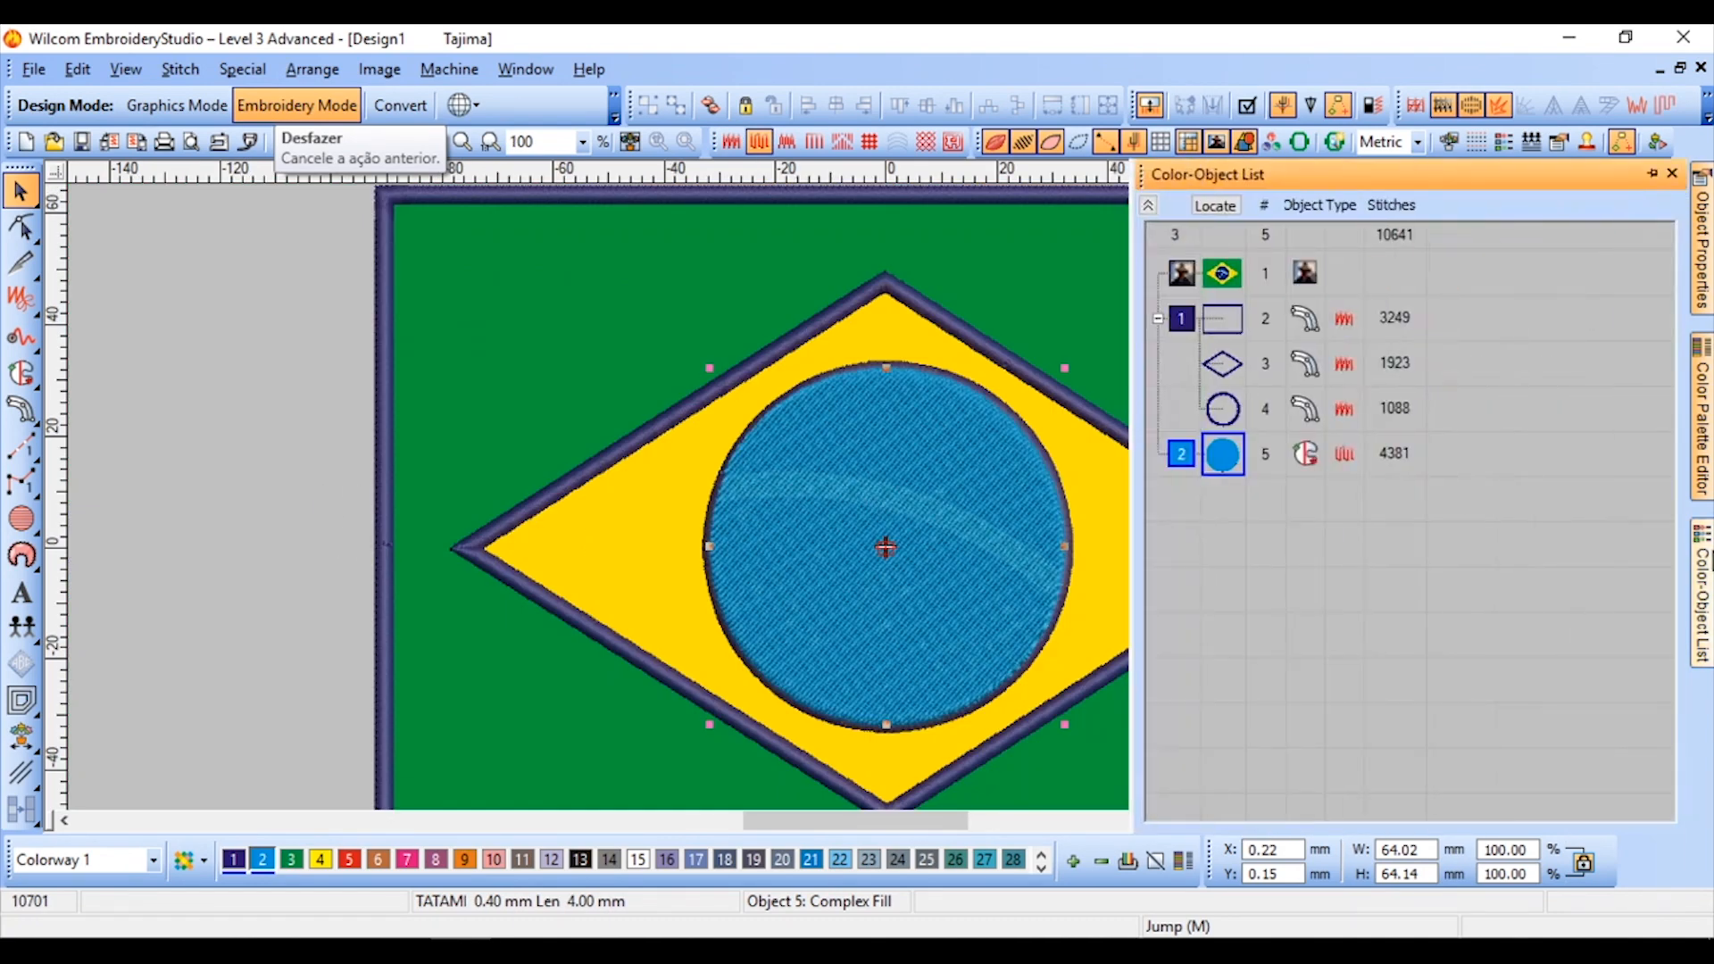
{"action": "left_click_drag", "start_coordinate": [1227, 457], "coordinate": [1230, 298]}
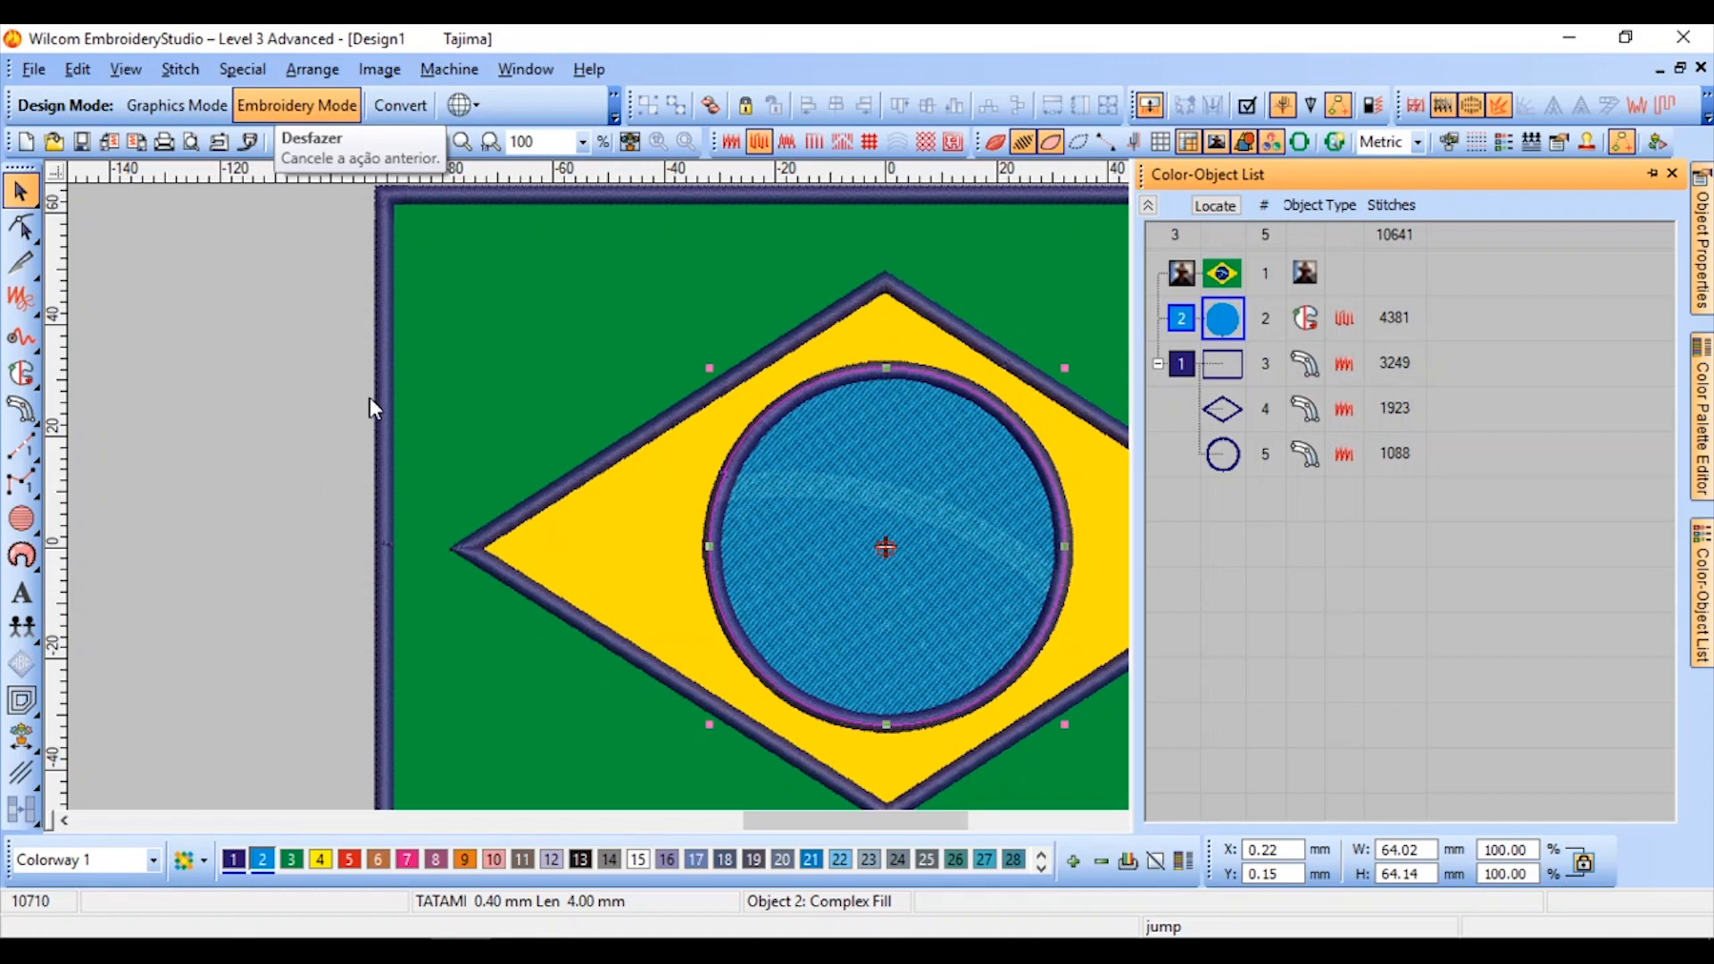
{"action": "left_click", "coordinate": [252, 500]}
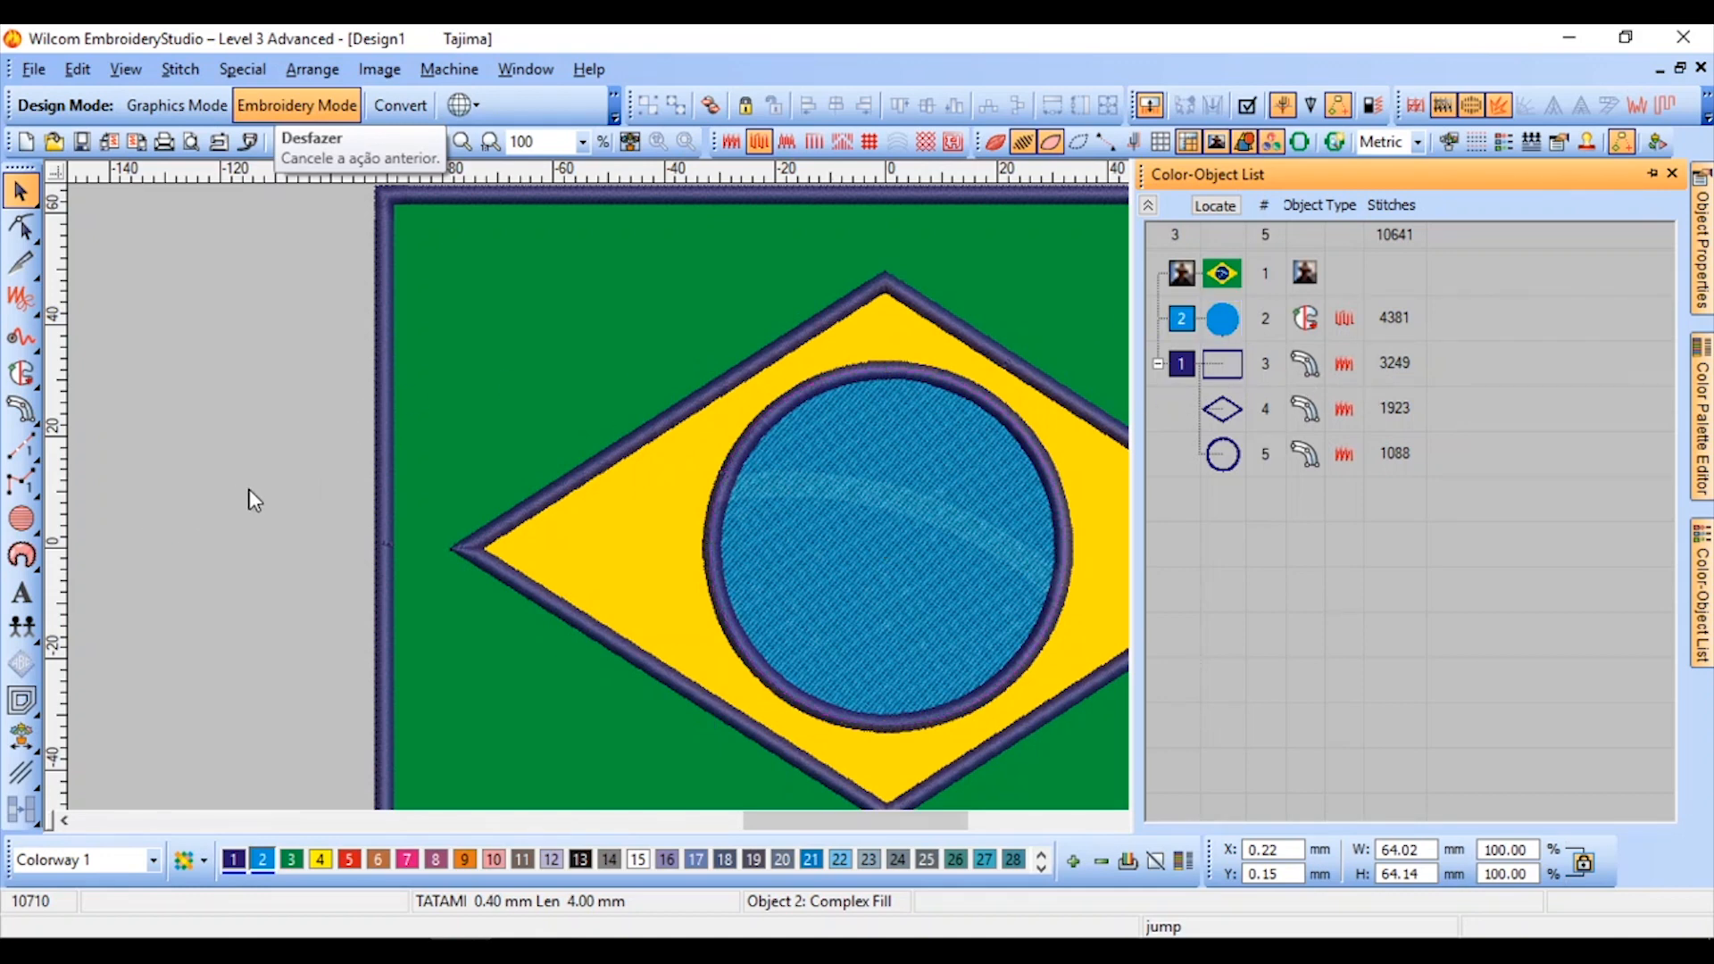
Turn off the TrueView display so the flag artwork shows through plain stitch lines, keeping the stitches shown
{"action": "scroll", "coordinate": [934, 535], "scroll_direction": "up", "scroll_amount": 1}
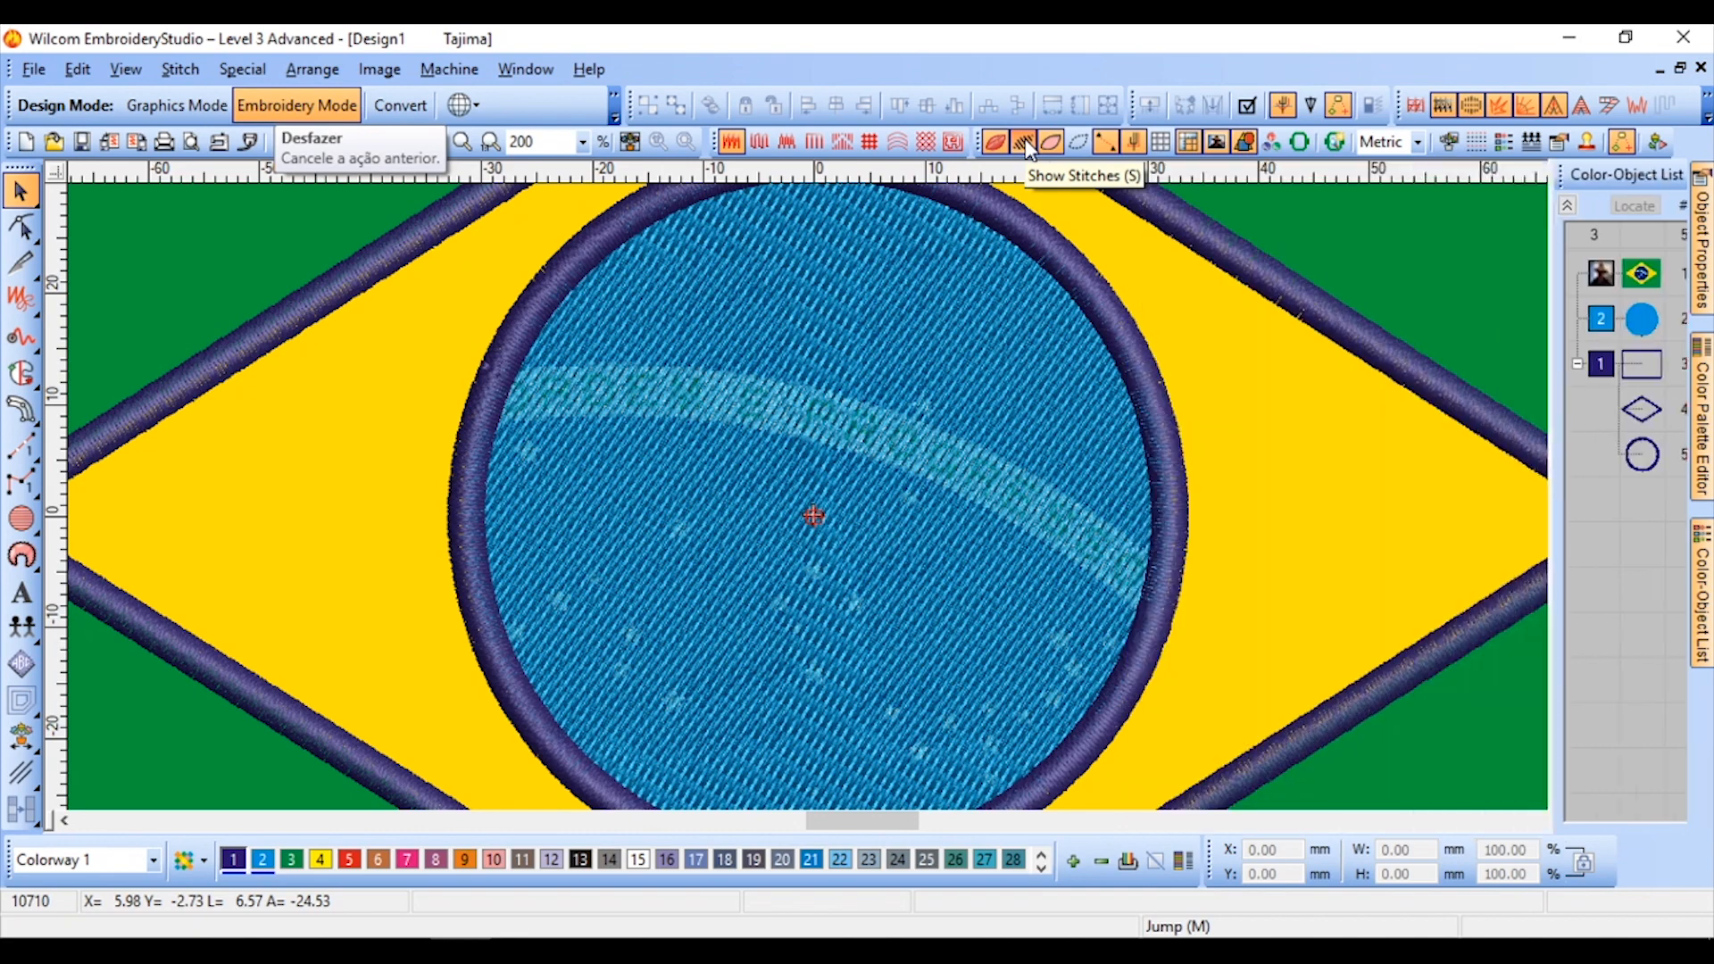
{"action": "left_click", "coordinate": [1025, 139]}
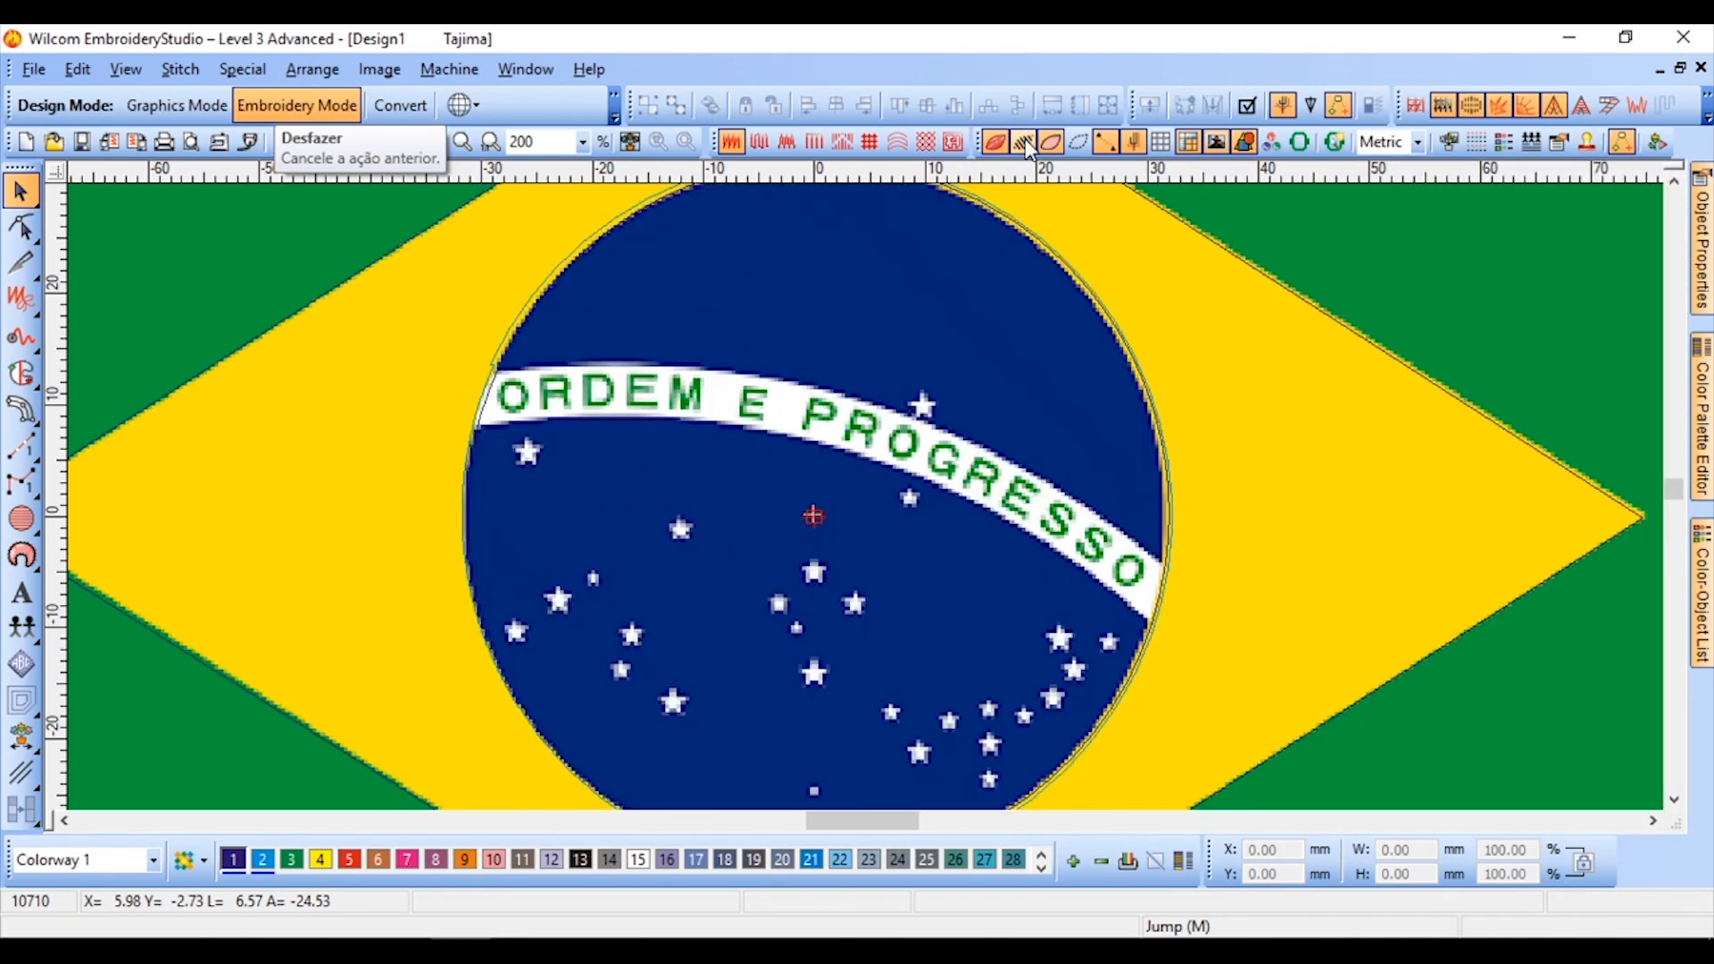
{"action": "left_click", "coordinate": [1025, 137]}
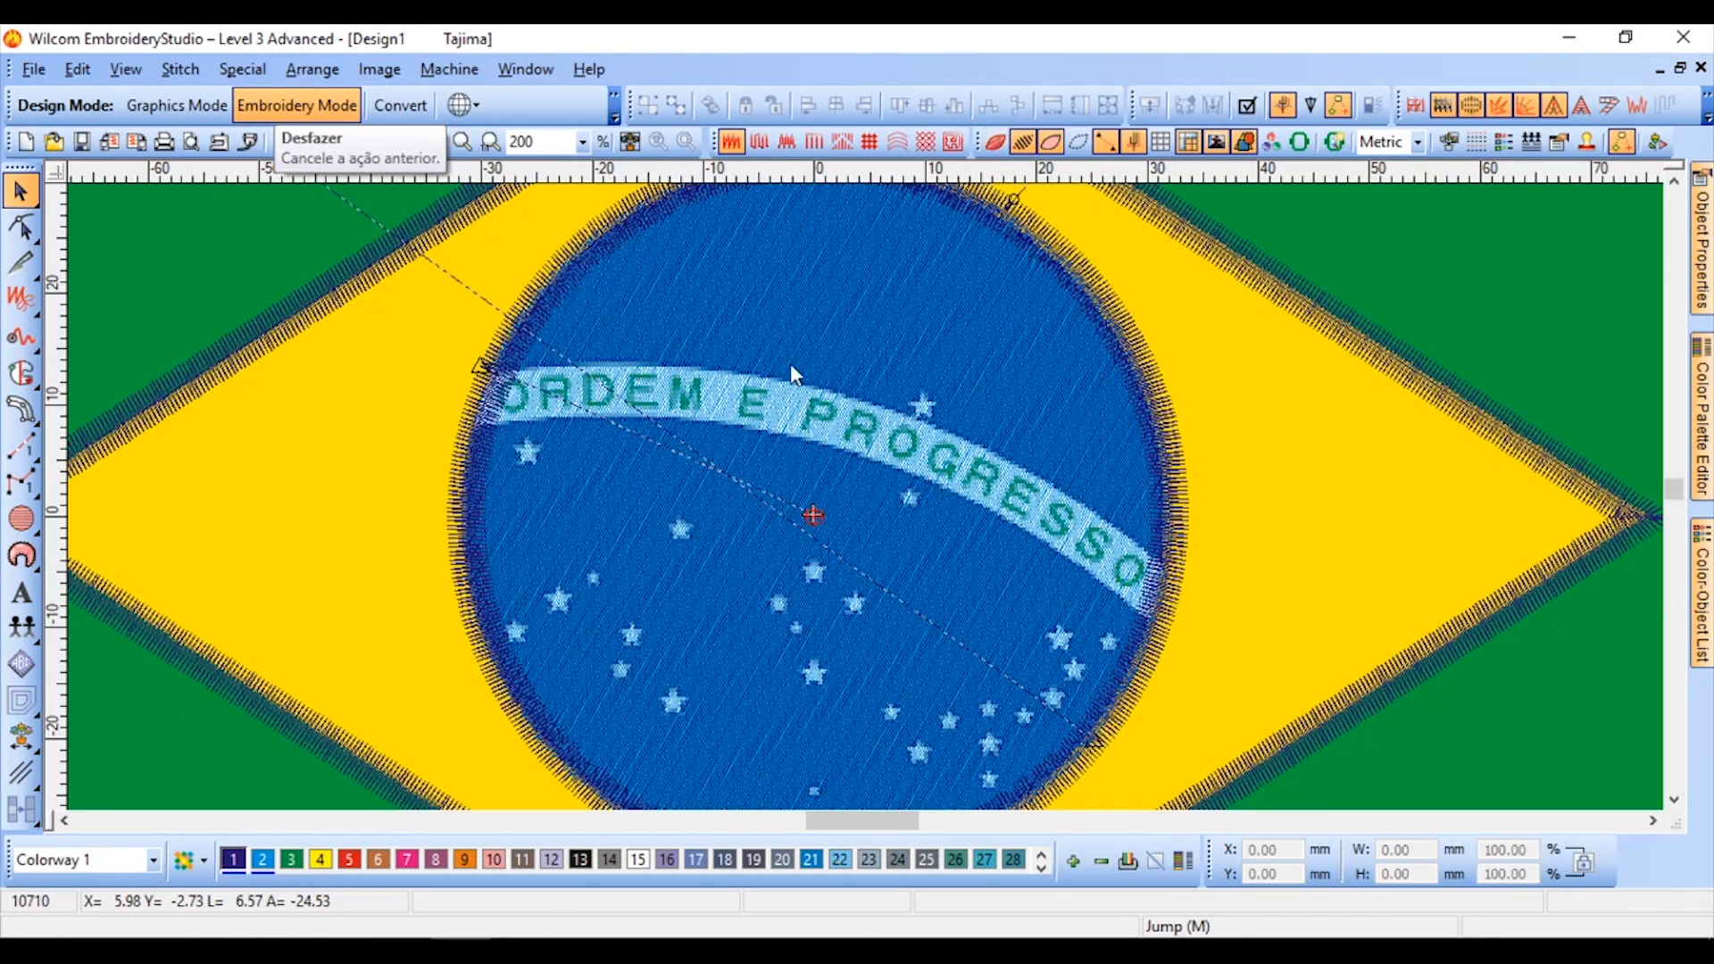
{"action": "key", "text": "shift+z"}
{"action": "scroll", "coordinate": [865, 496], "scroll_direction": "up", "scroll_amount": 1}
{"action": "scroll", "coordinate": [864, 496], "scroll_direction": "down", "scroll_amount": 1}
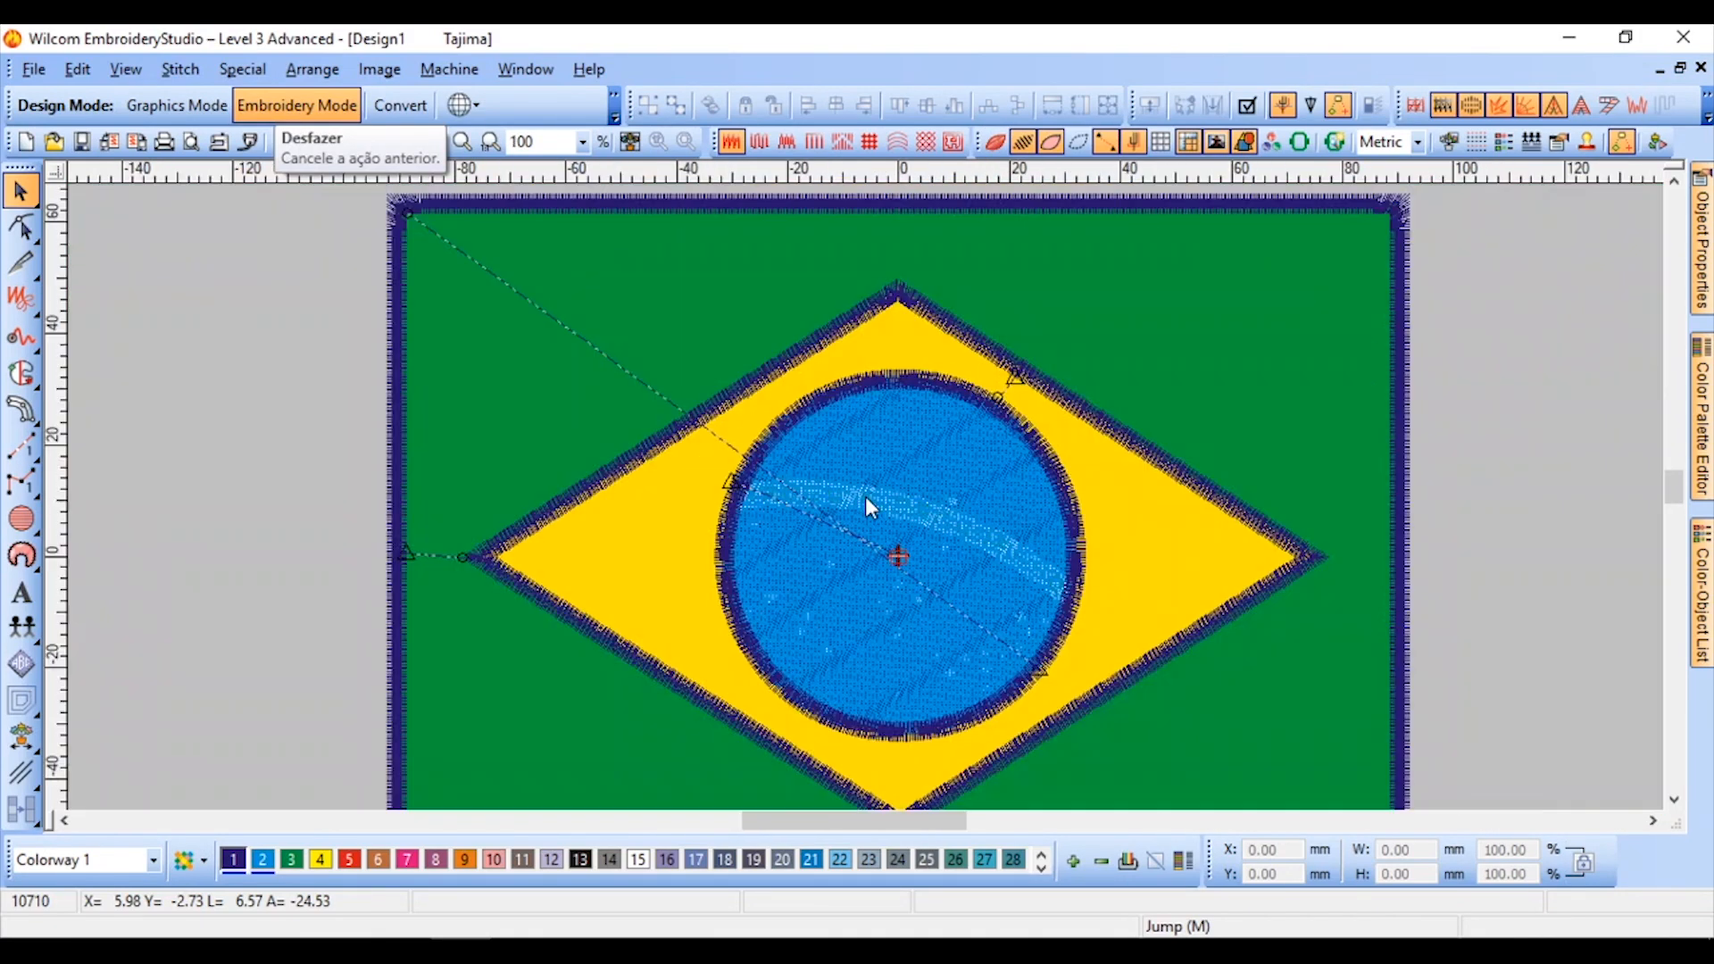
{"action": "scroll", "coordinate": [878, 446], "scroll_direction": "up", "scroll_amount": 1}
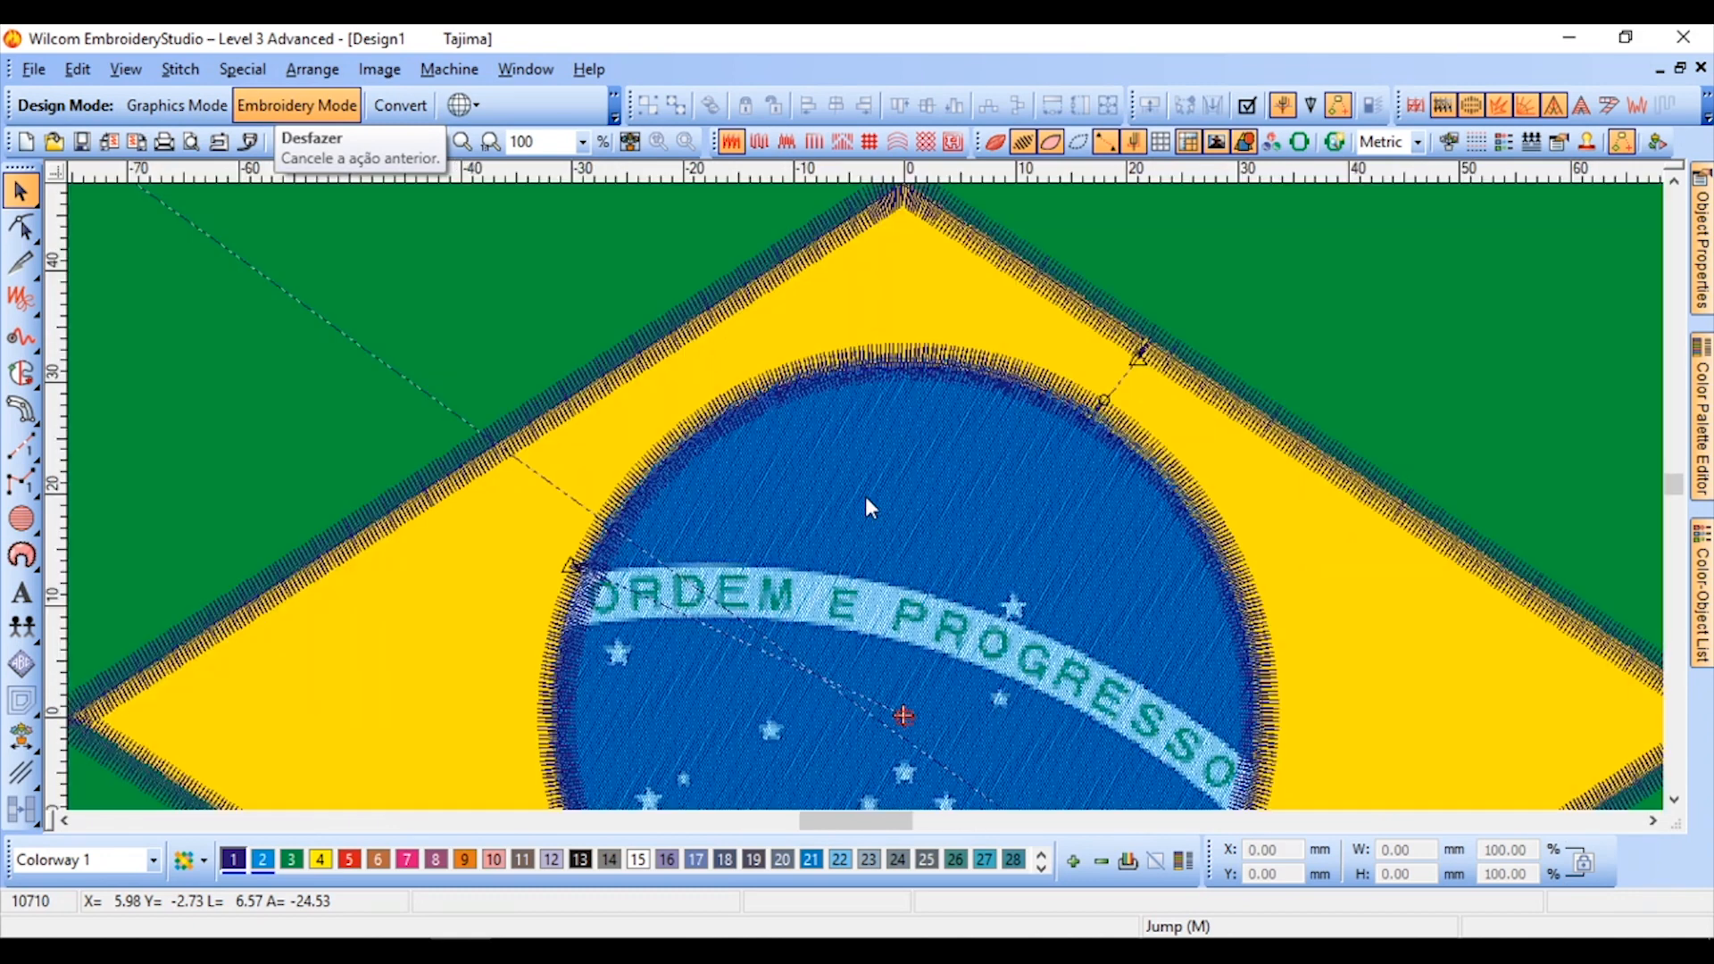
Digitize a Complex Fill over the yellow diamond through its top, left, bottom and right corners, with plain stitch lines displayed
{"action": "left_click", "coordinate": [31, 380]}
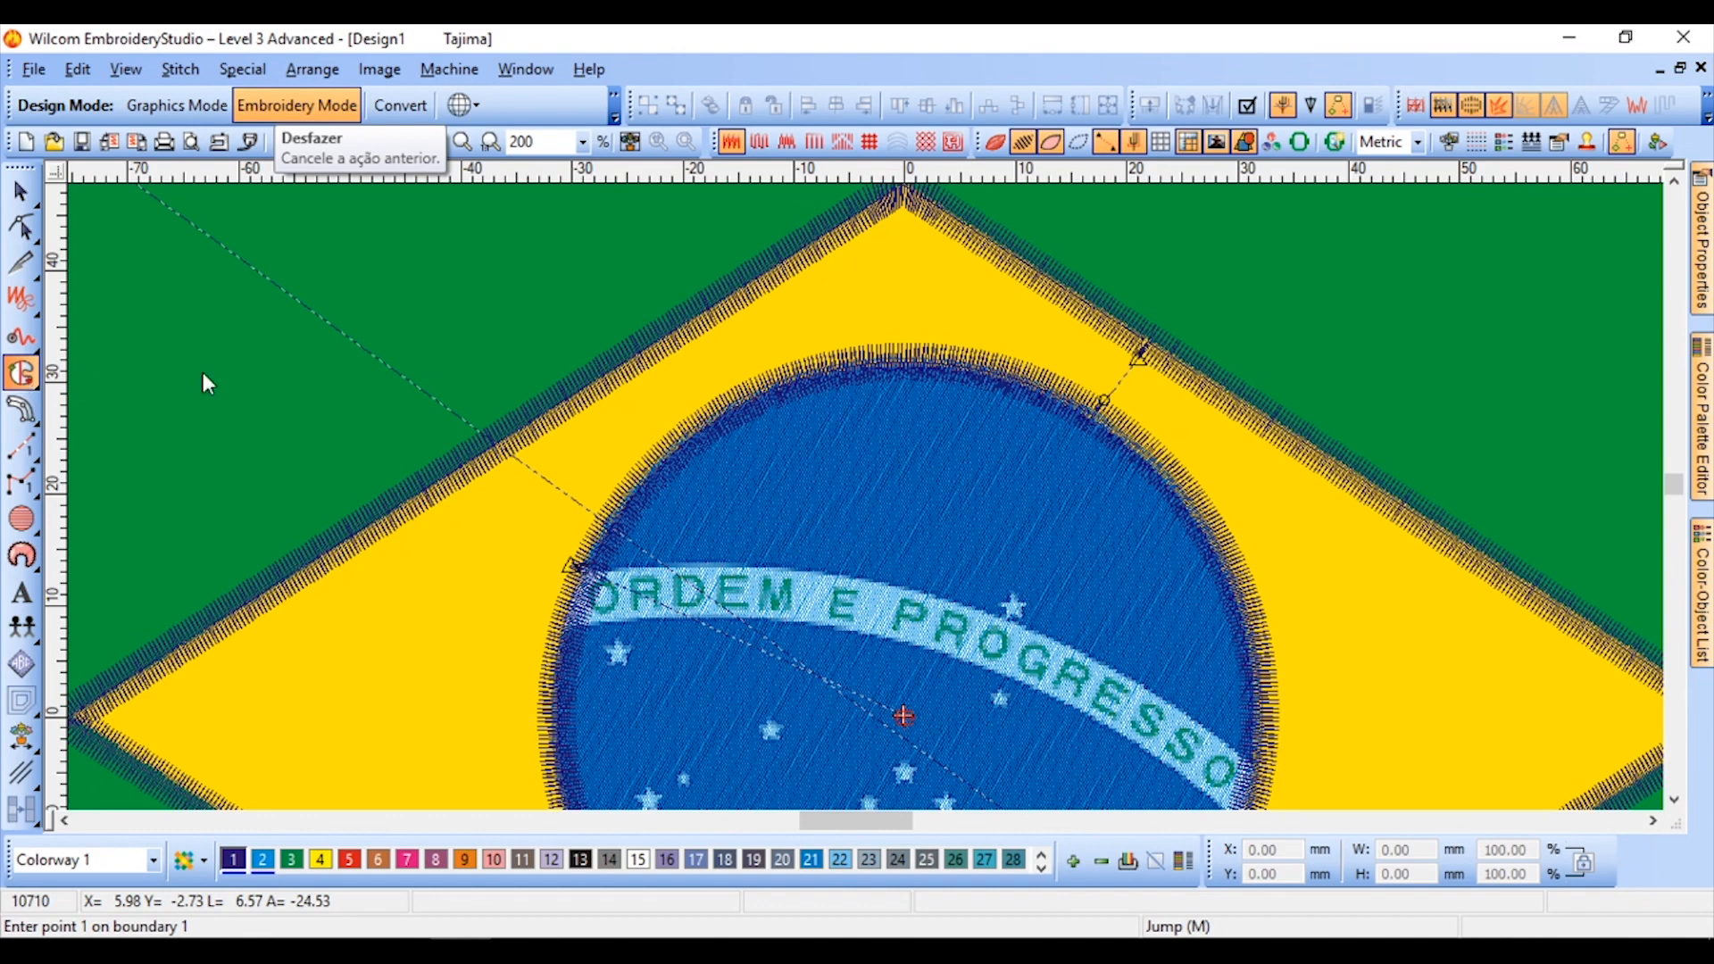
{"action": "left_click", "coordinate": [907, 188]}
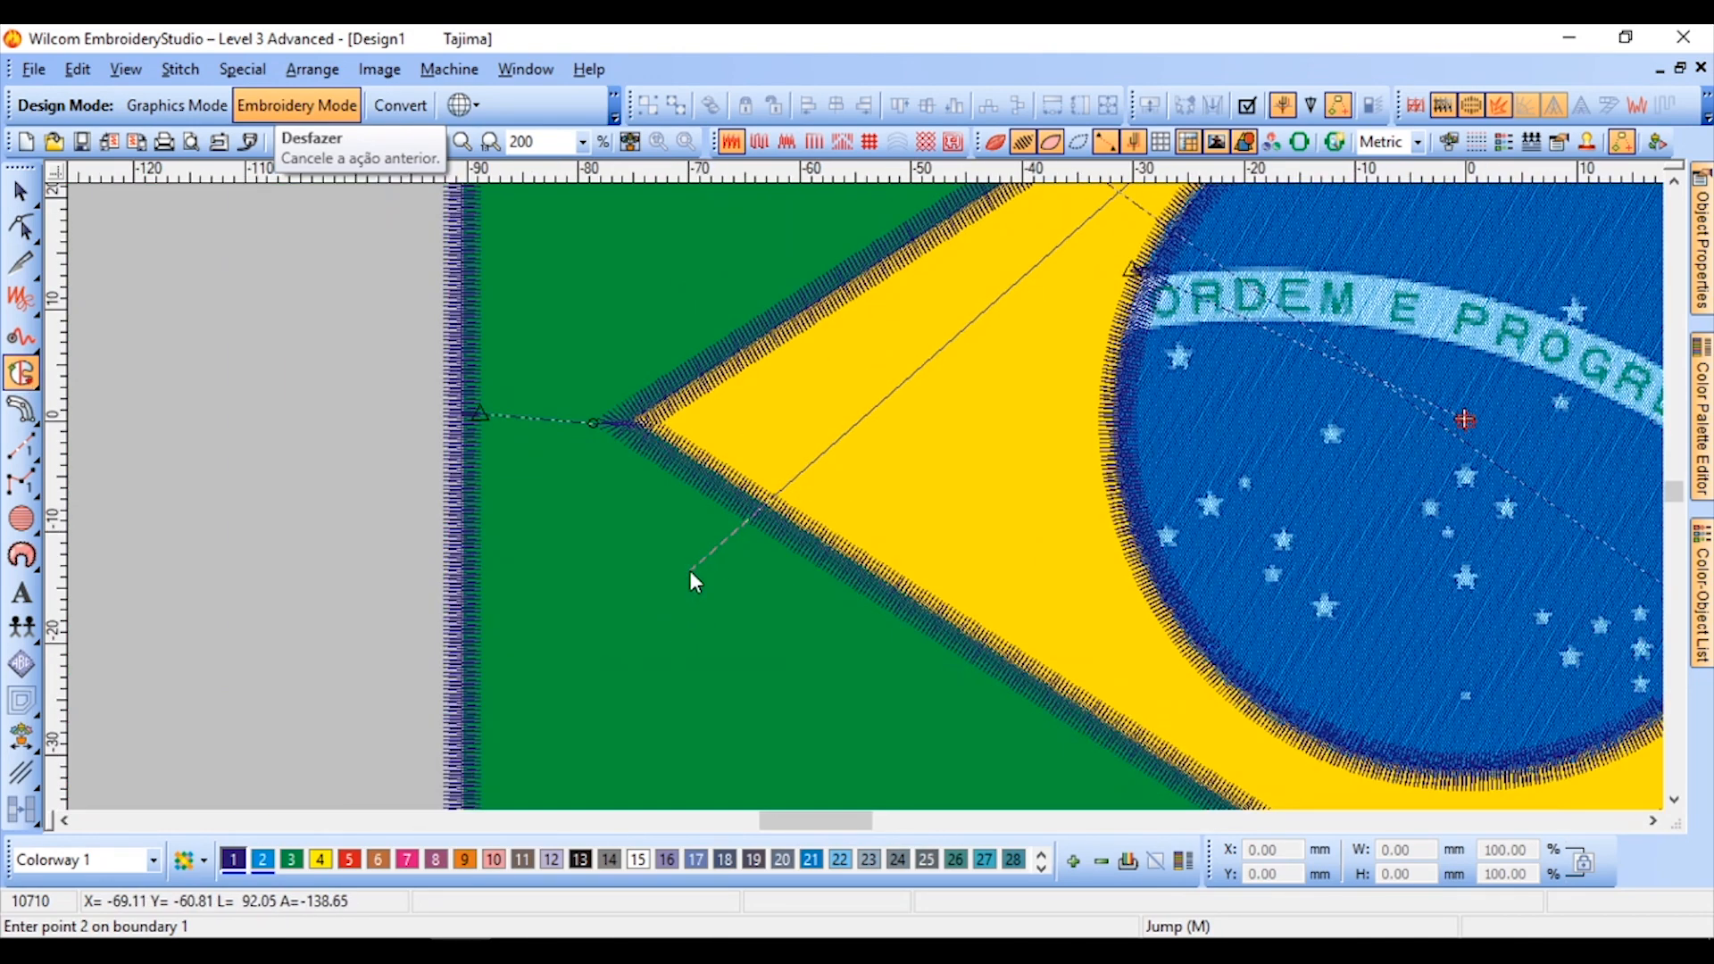
{"action": "left_click", "coordinate": [633, 423]}
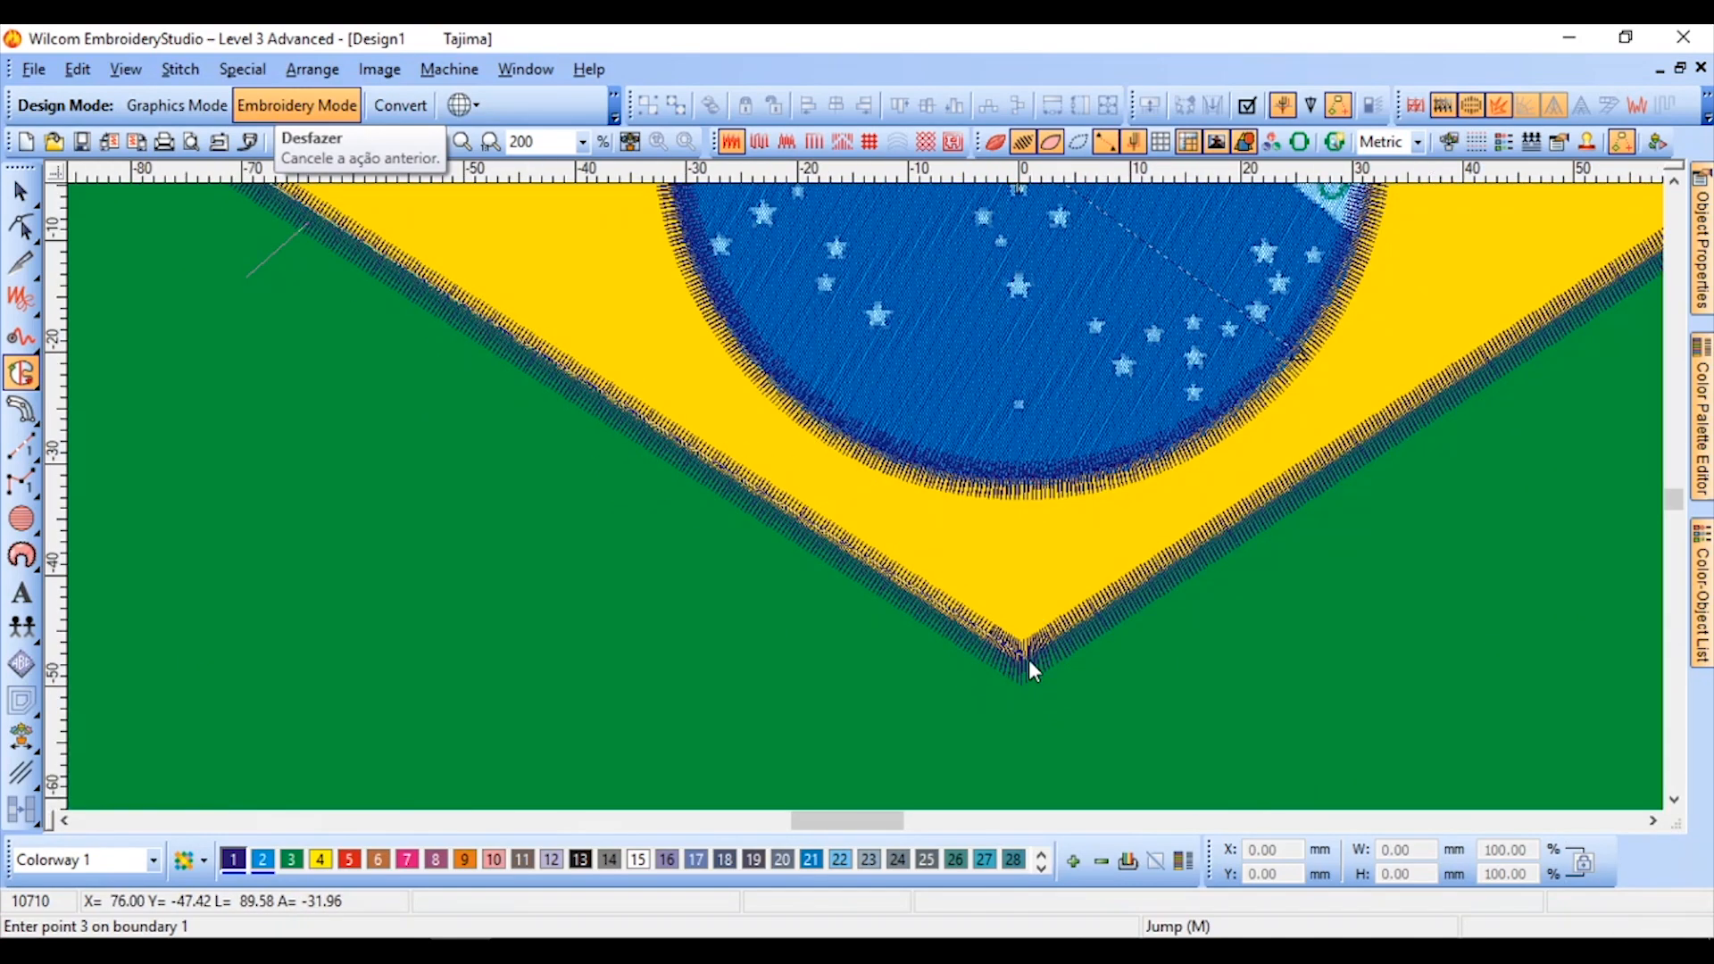
{"action": "left_click", "coordinate": [1020, 661]}
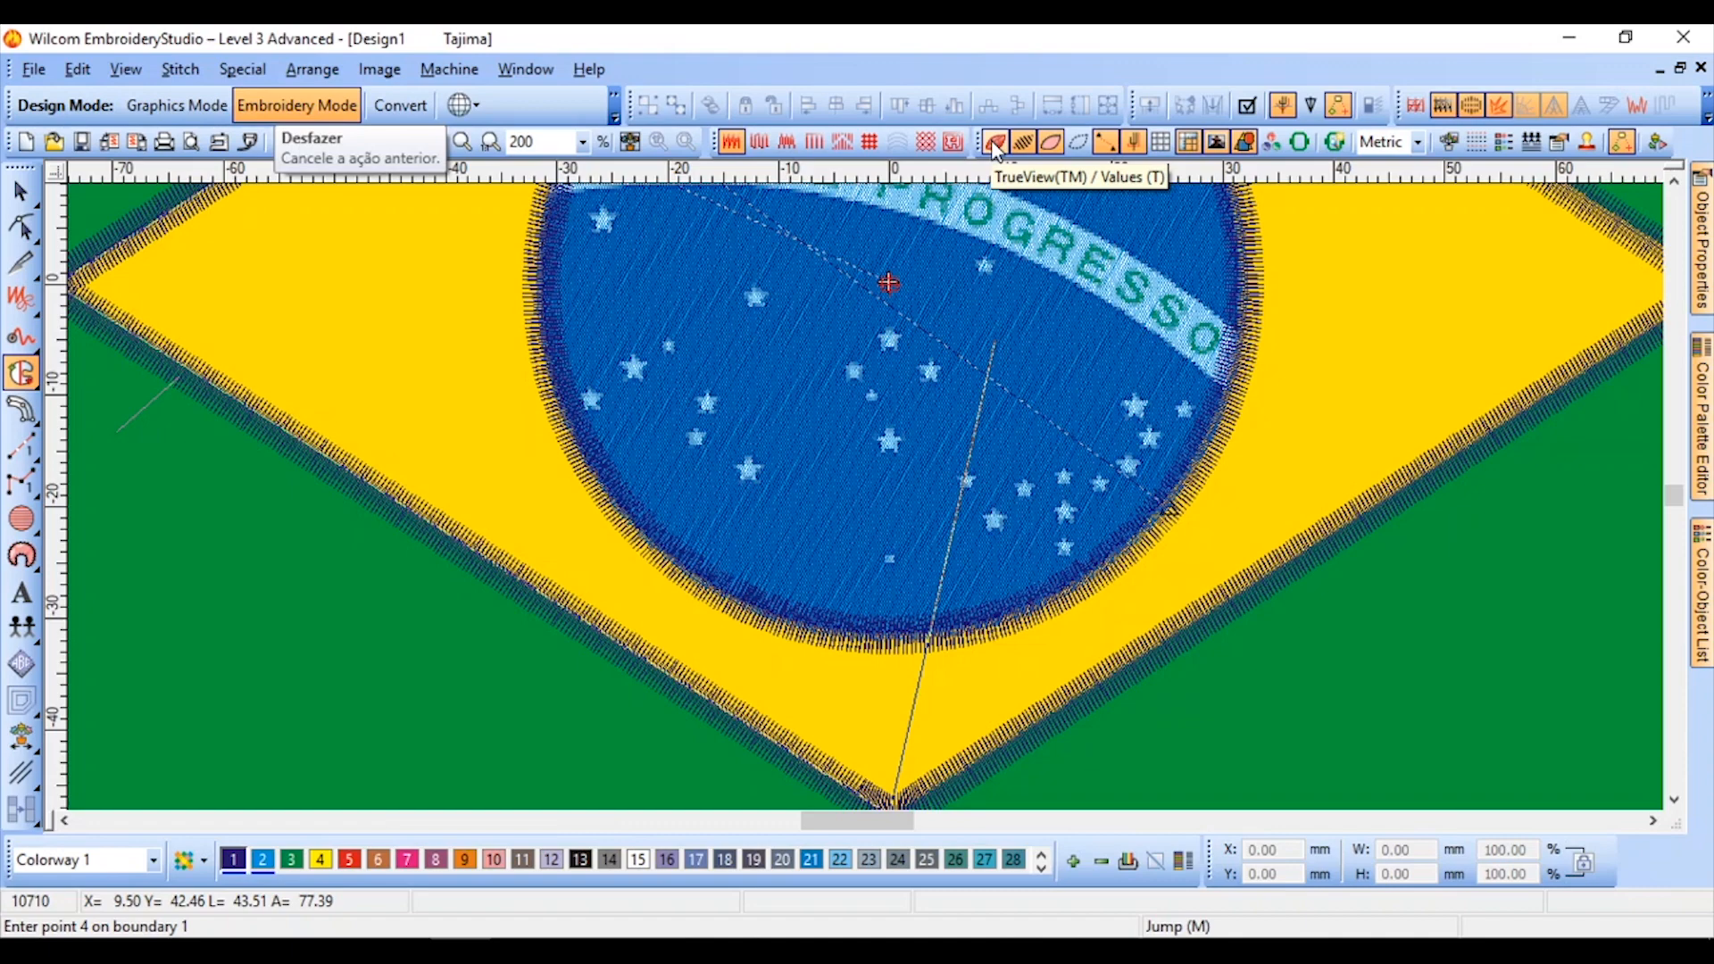
{"action": "left_click", "coordinate": [996, 143]}
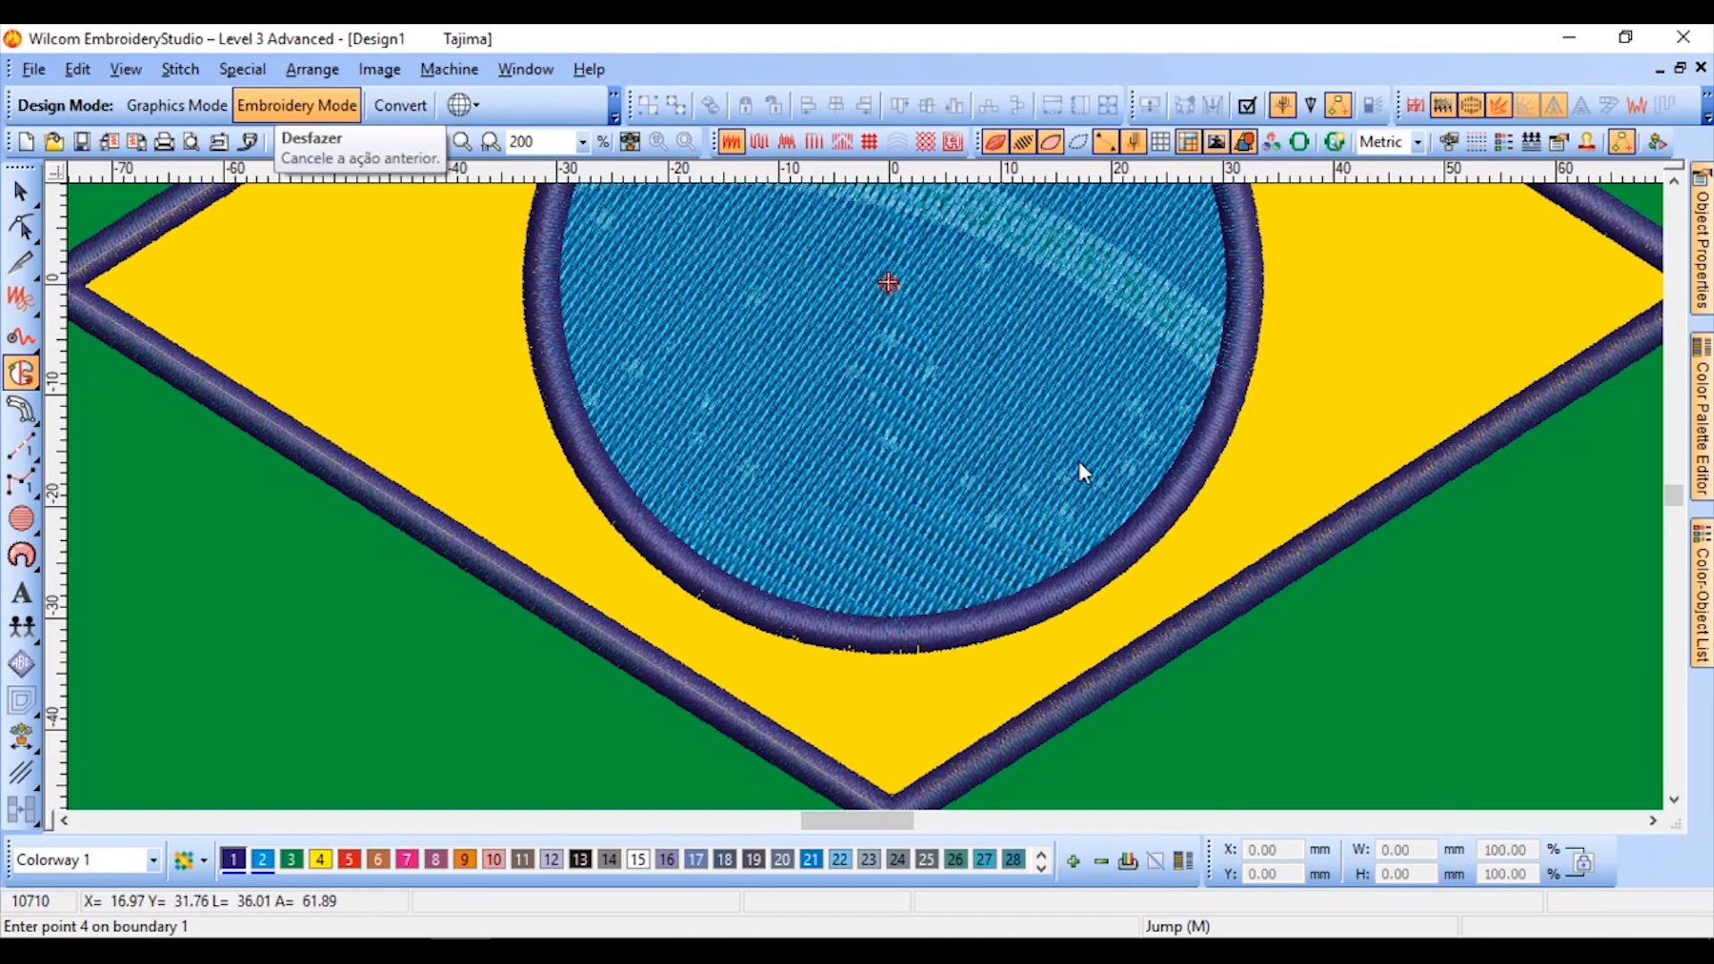
{"action": "key", "text": "t"}
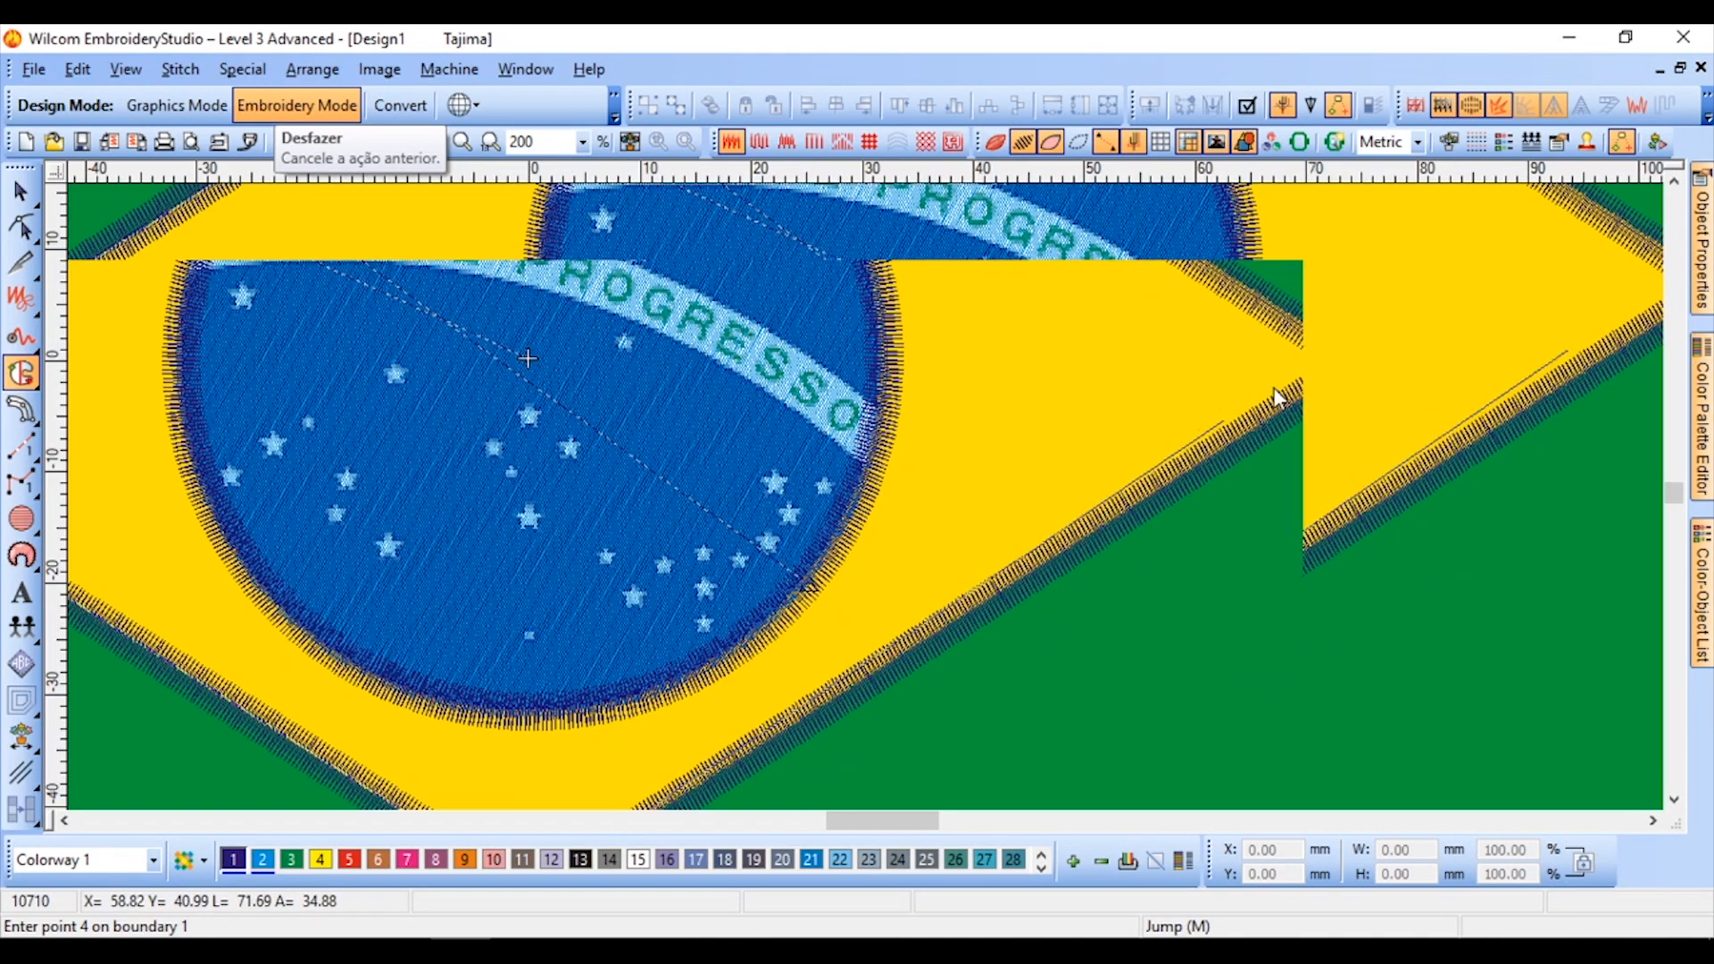
{"action": "left_click", "coordinate": [1359, 361]}
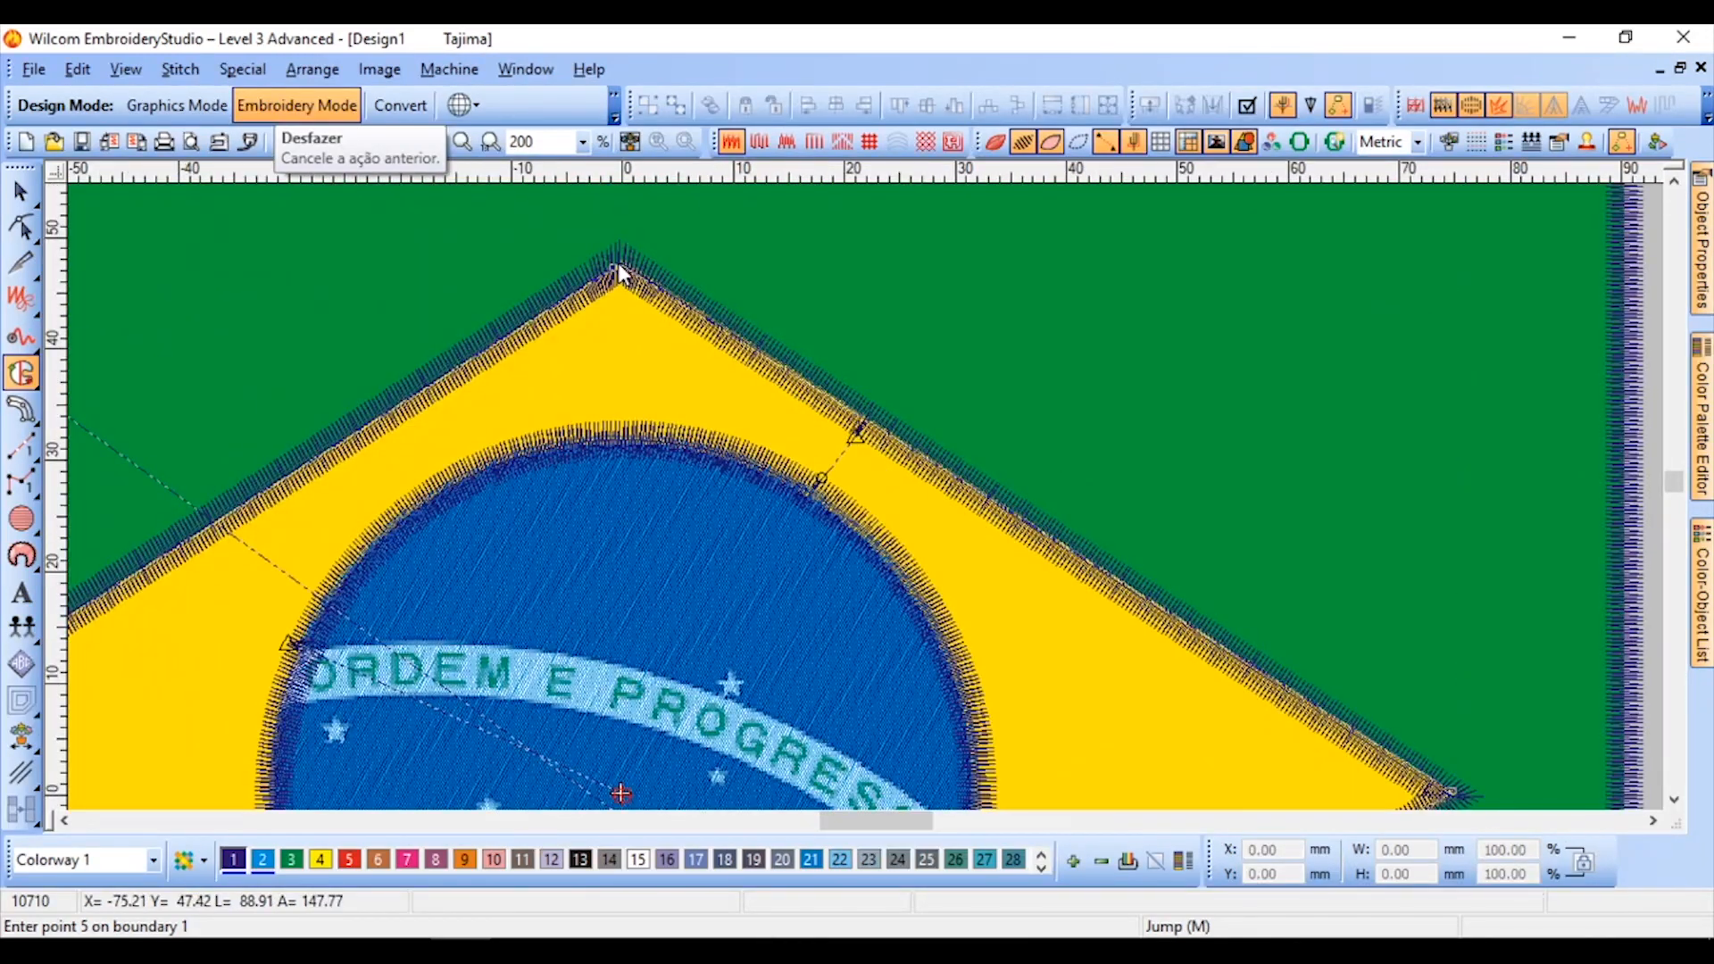
{"action": "key", "text": "Return"}
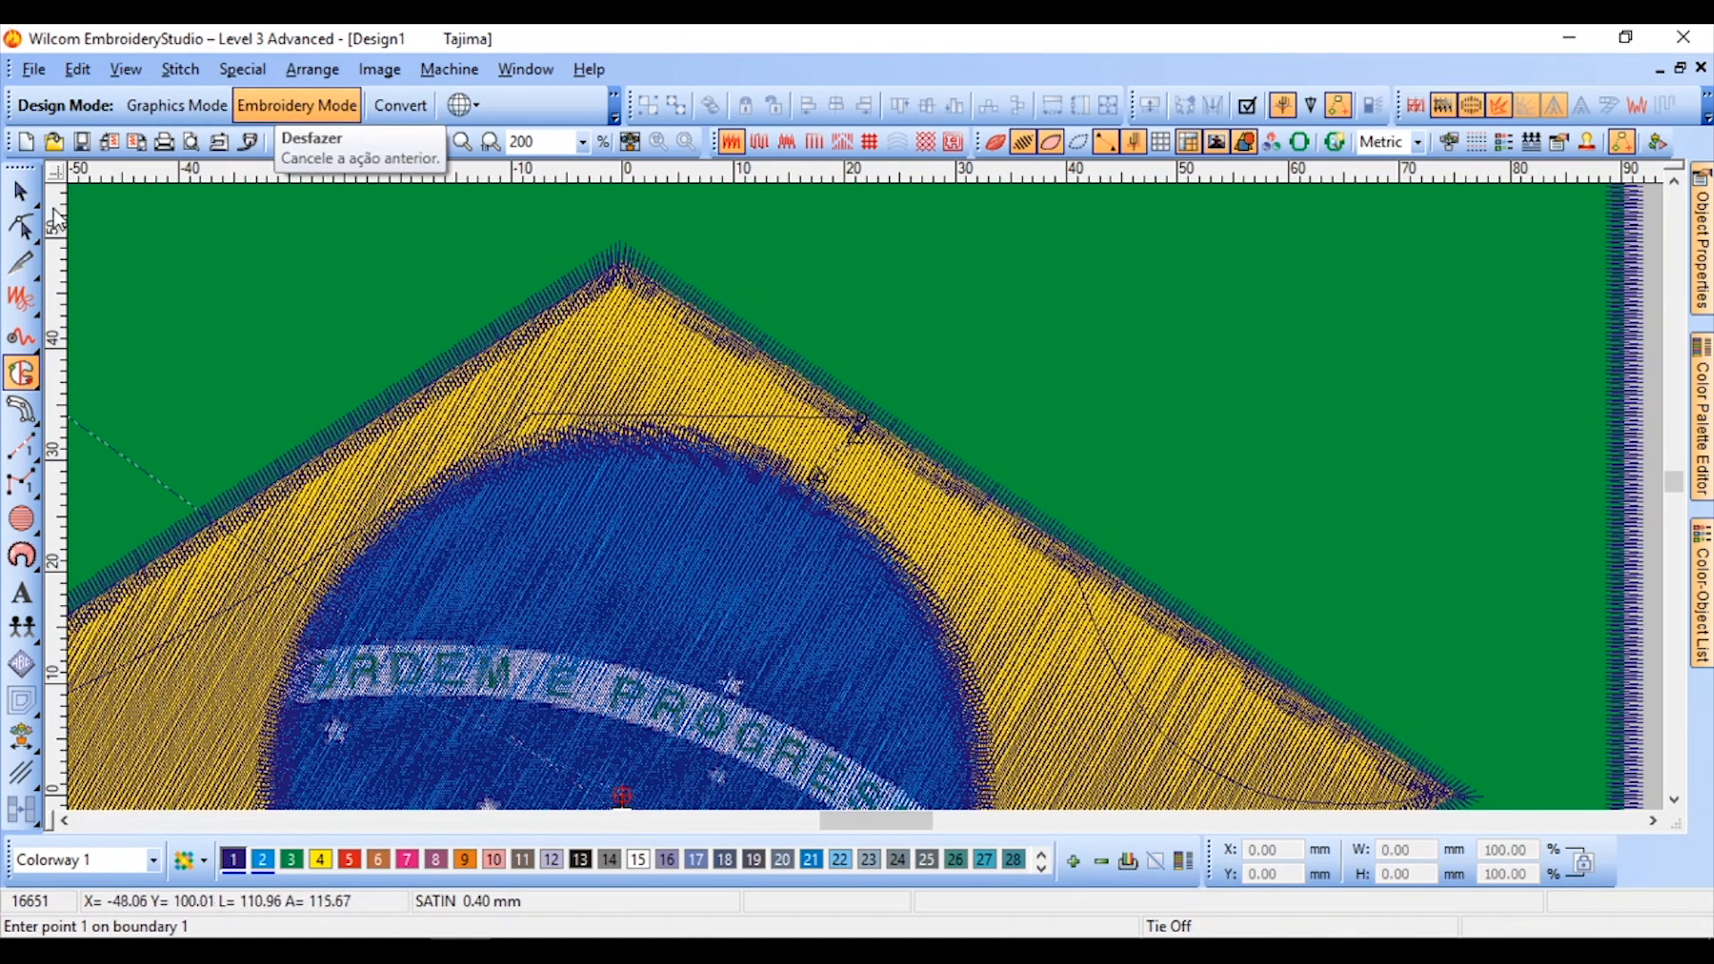
Digitize a Complex Fill over the flag's green rectangle through its top-left, bottom-left, bottom-right and top-right corners, closing it at the starting corner
{"action": "scroll", "coordinate": [482, 342], "scroll_direction": "down", "scroll_amount": 1}
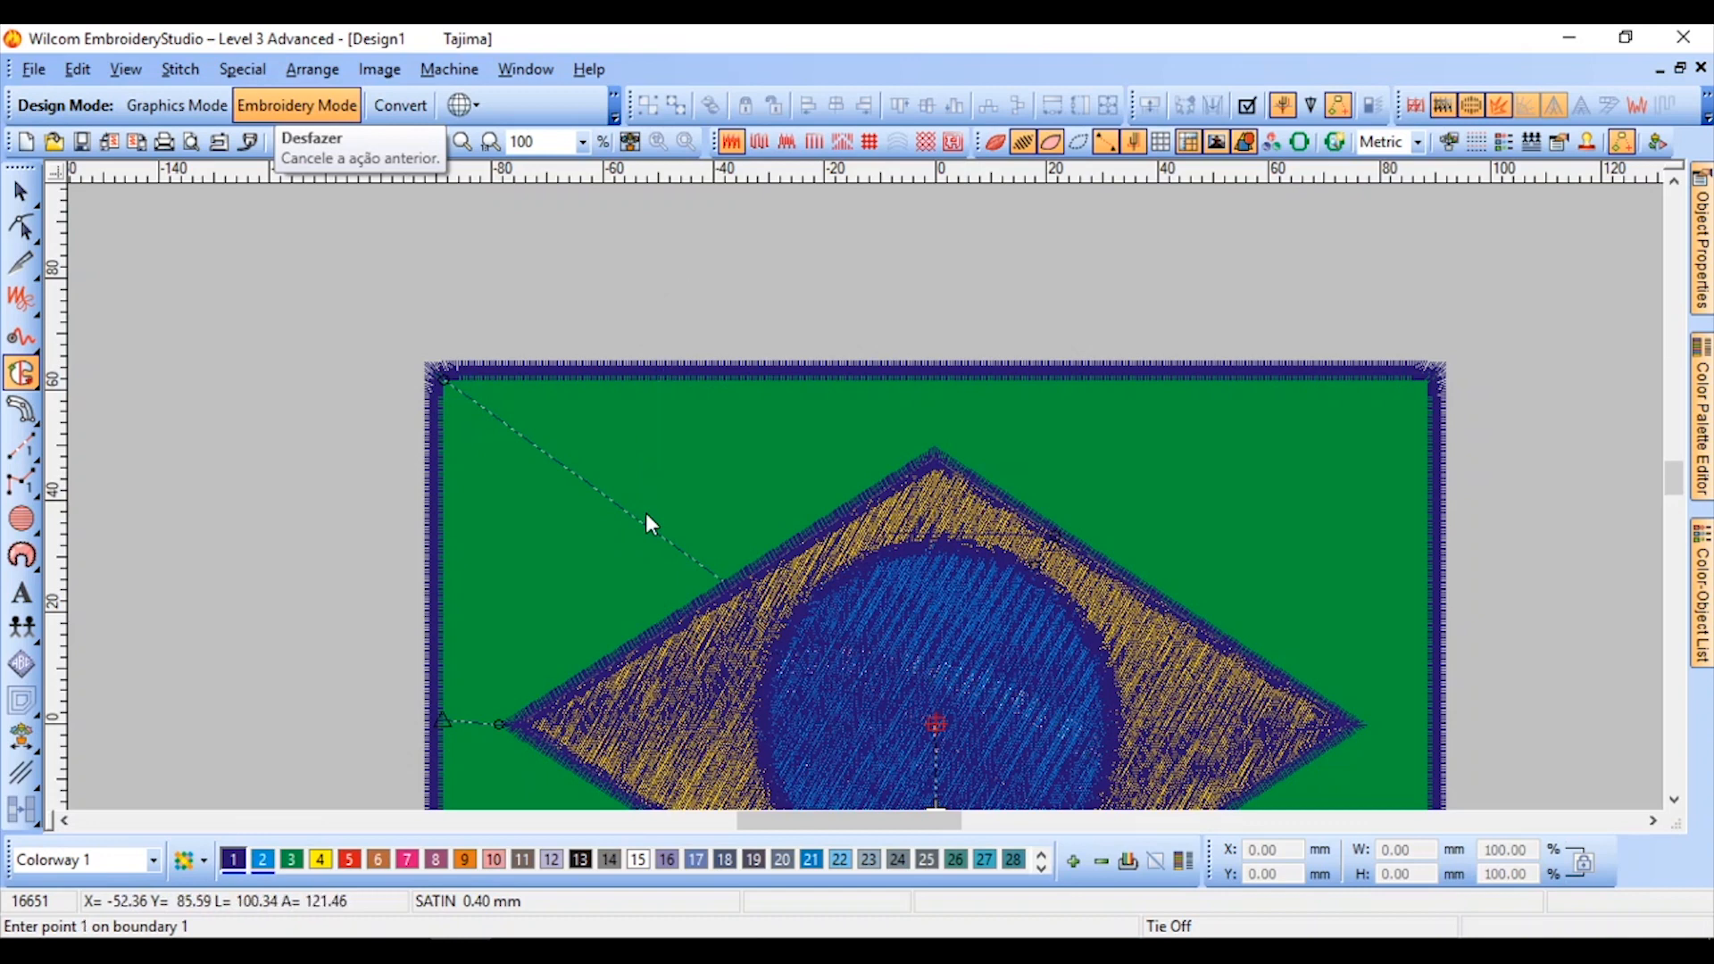
{"action": "scroll", "coordinate": [548, 495], "scroll_direction": "up", "scroll_amount": 1}
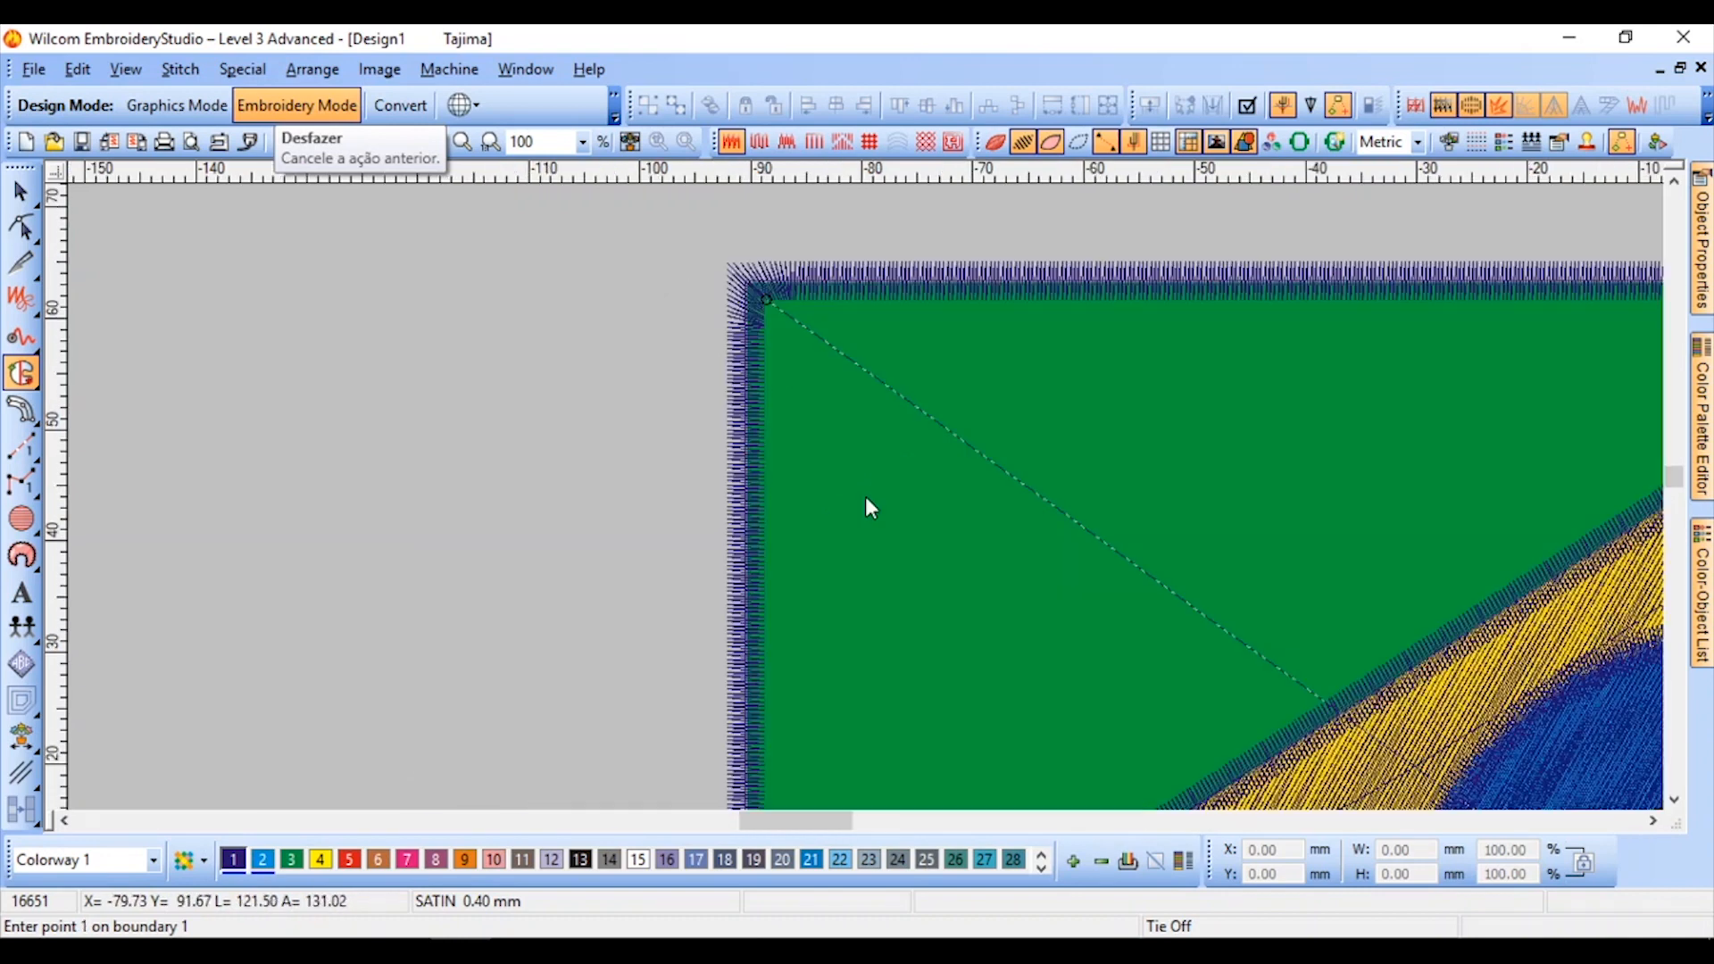
{"action": "left_click", "coordinate": [749, 287]}
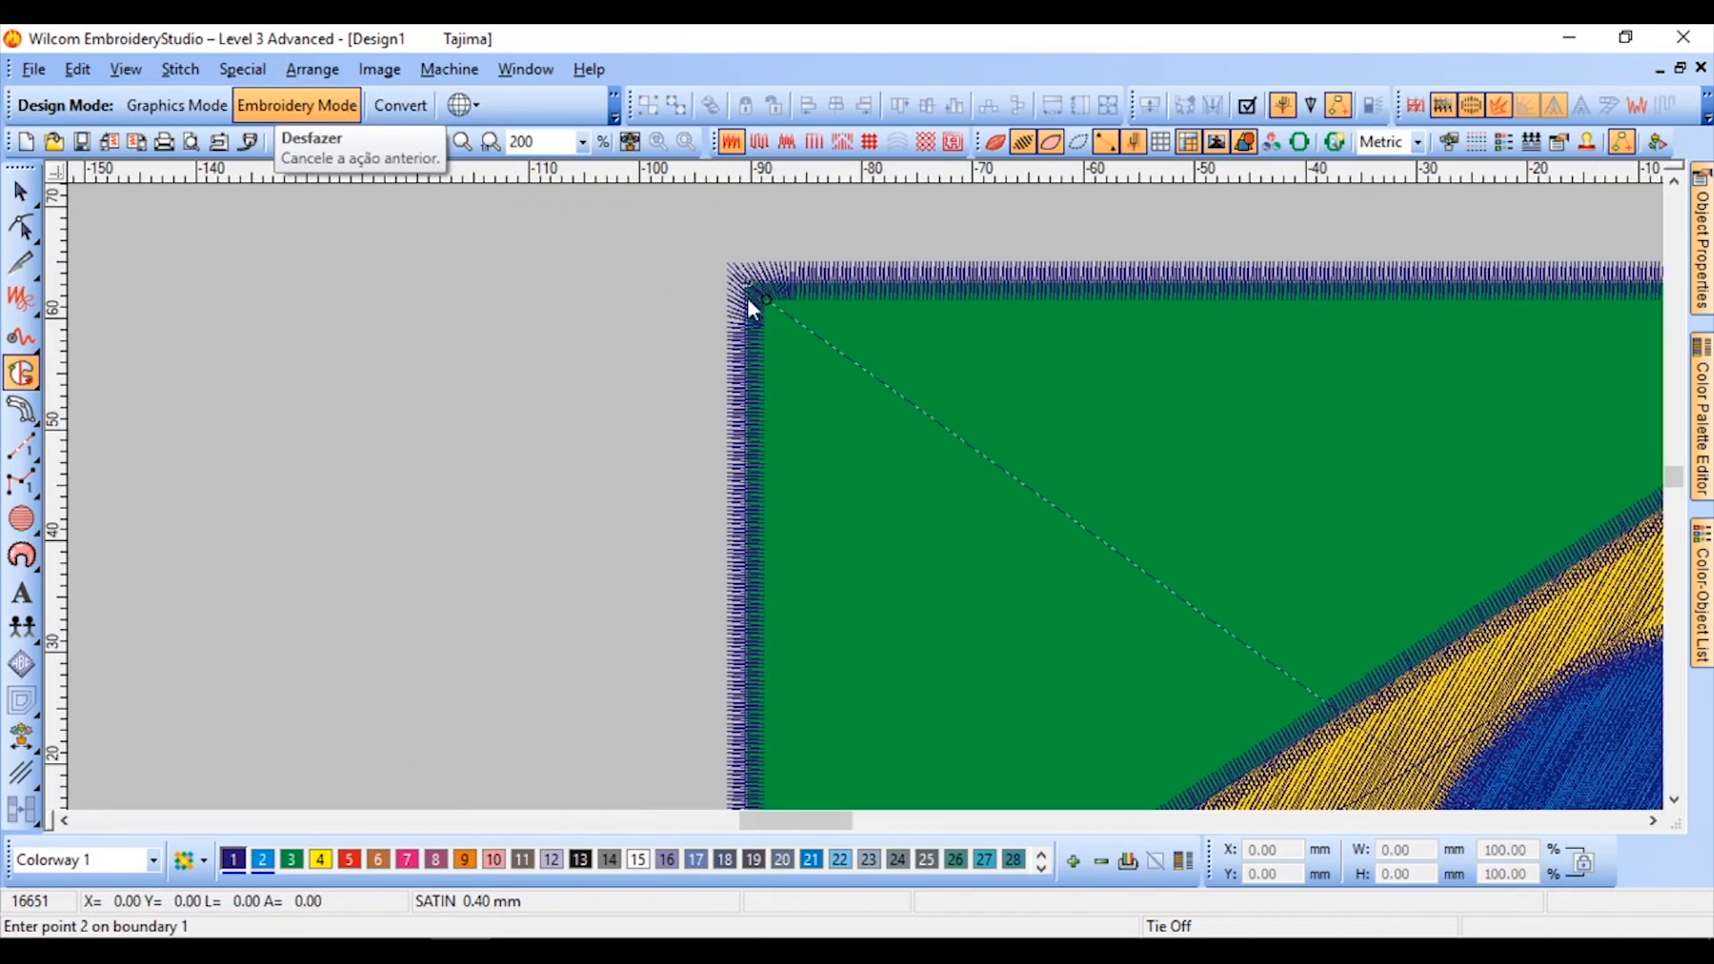
{"action": "scroll", "coordinate": [879, 691], "scroll_direction": "down", "scroll_amount": 5}
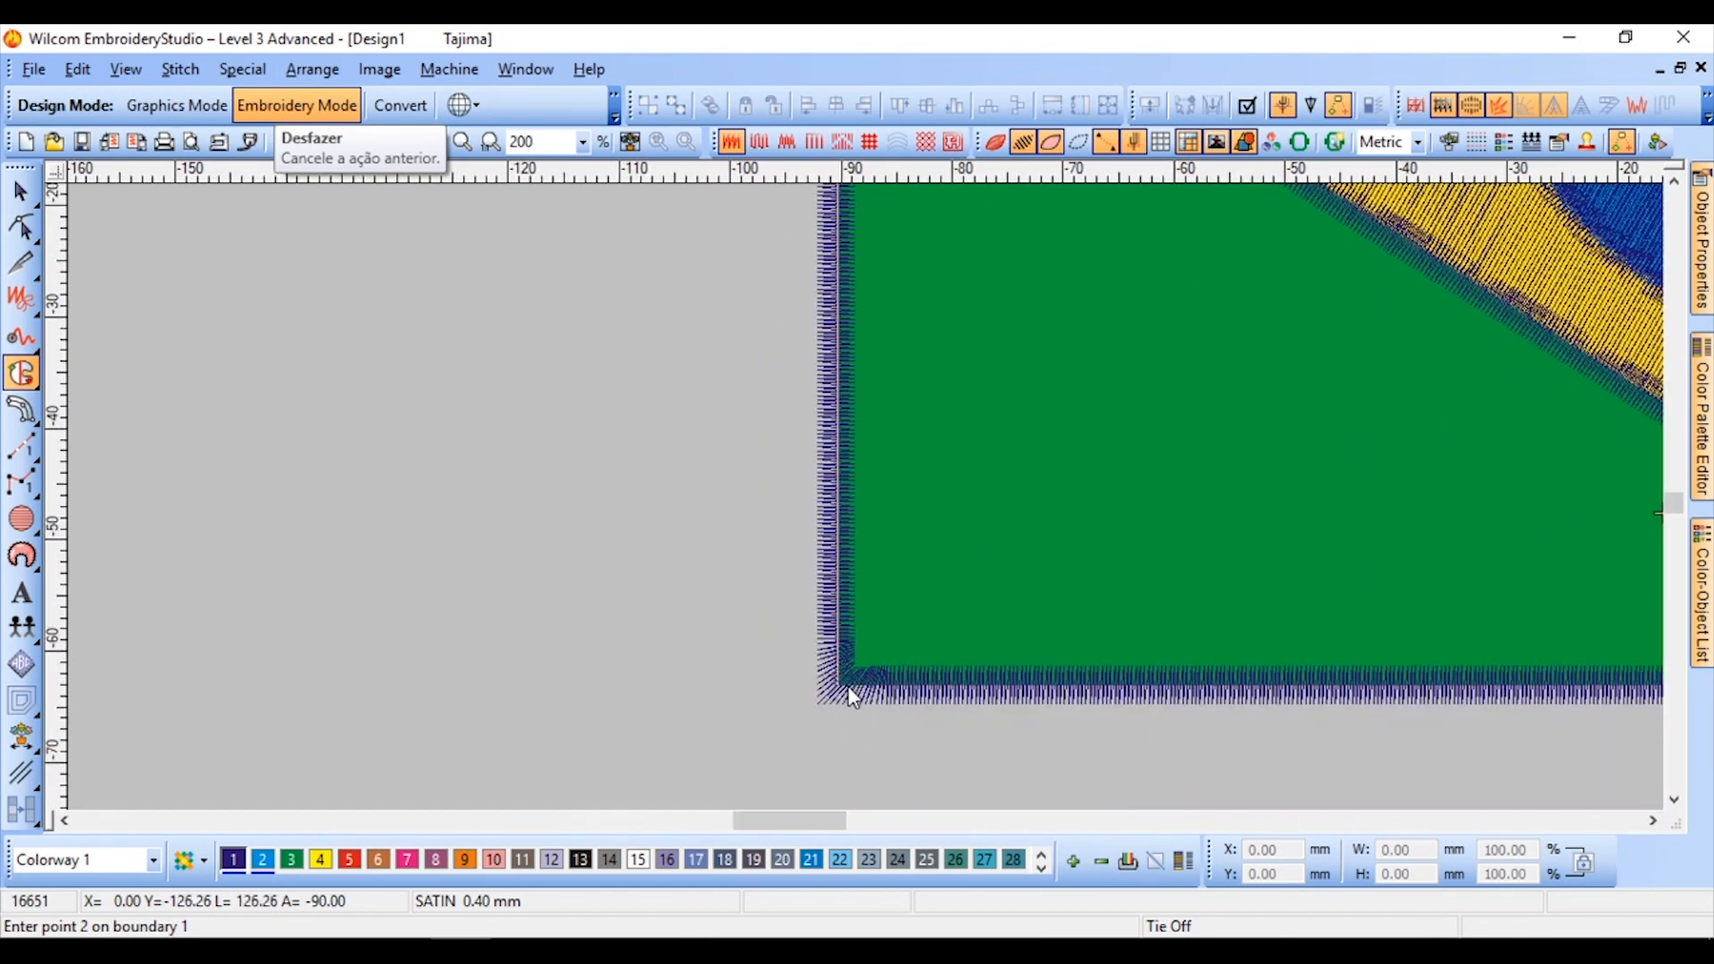
{"action": "left_click", "coordinate": [848, 684]}
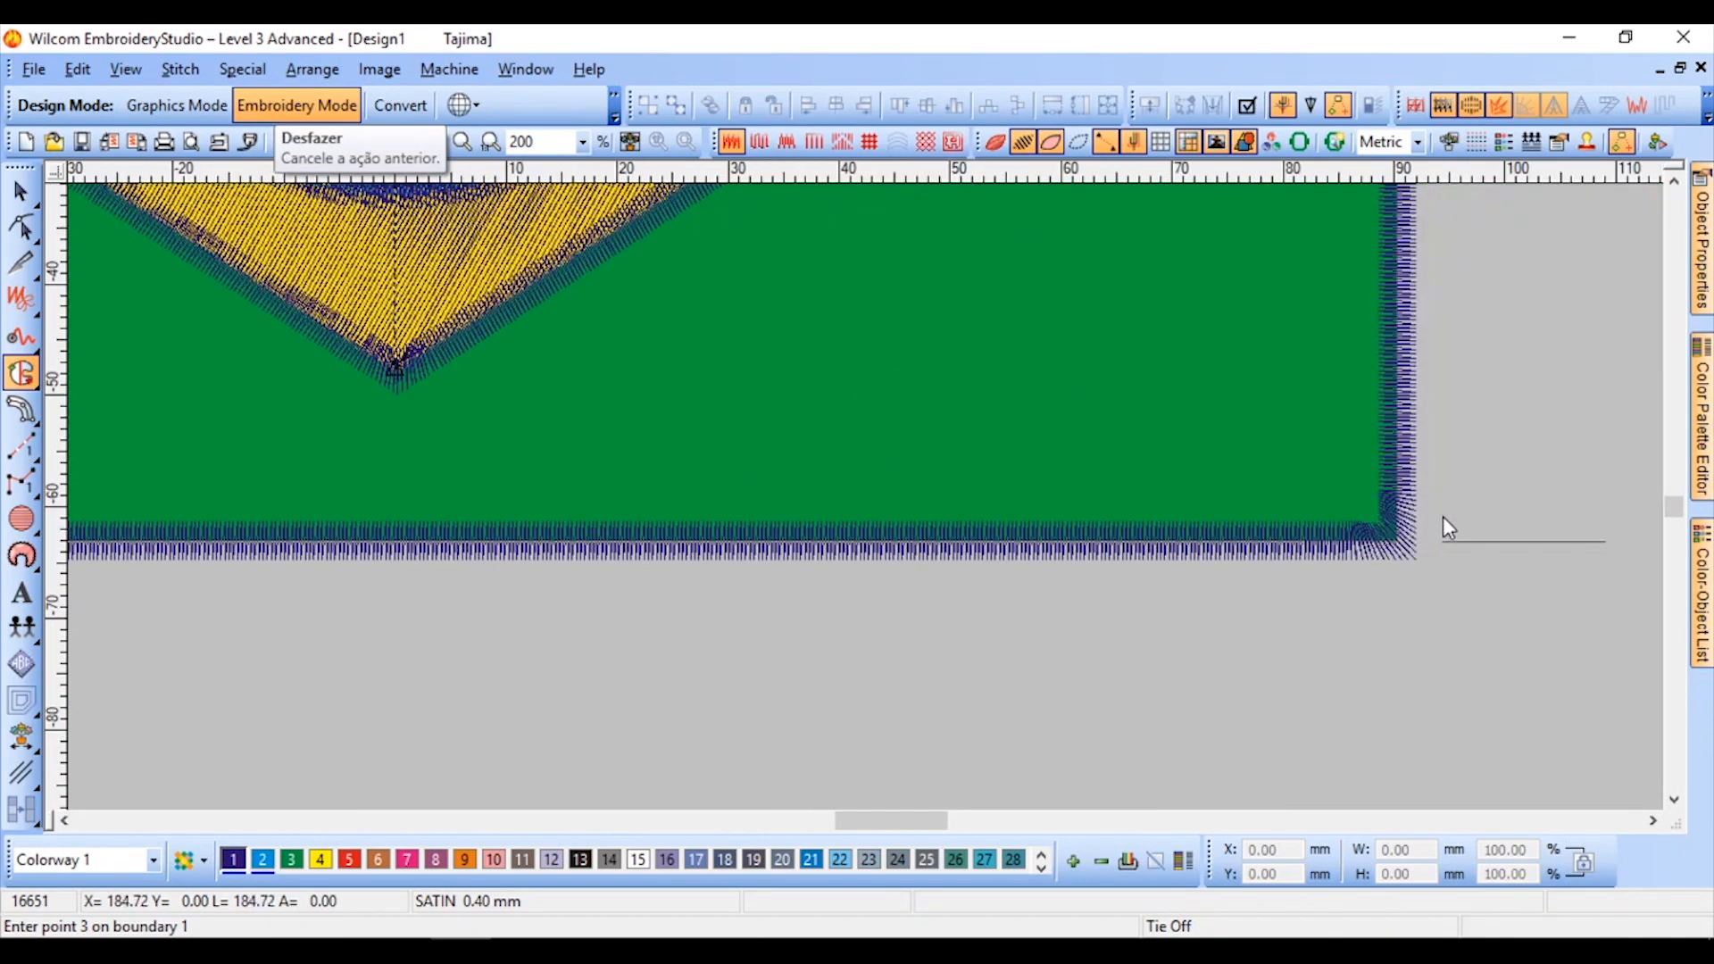
{"action": "left_click", "coordinate": [1401, 544]}
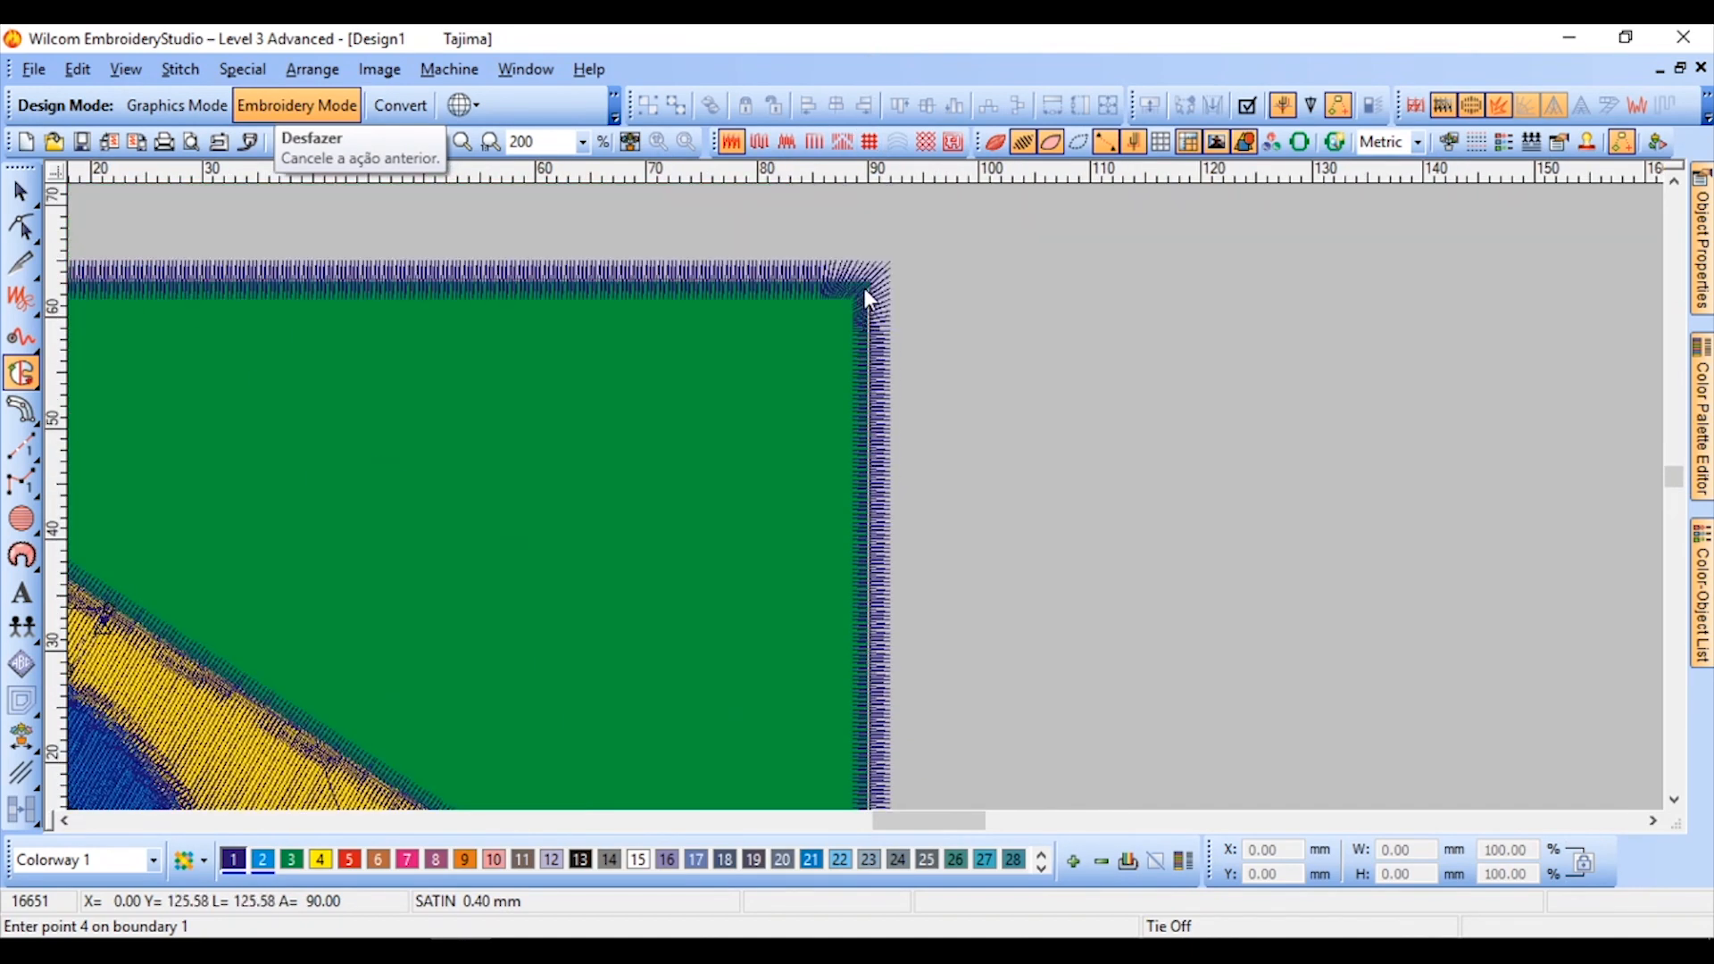
{"action": "left_click", "coordinate": [864, 280]}
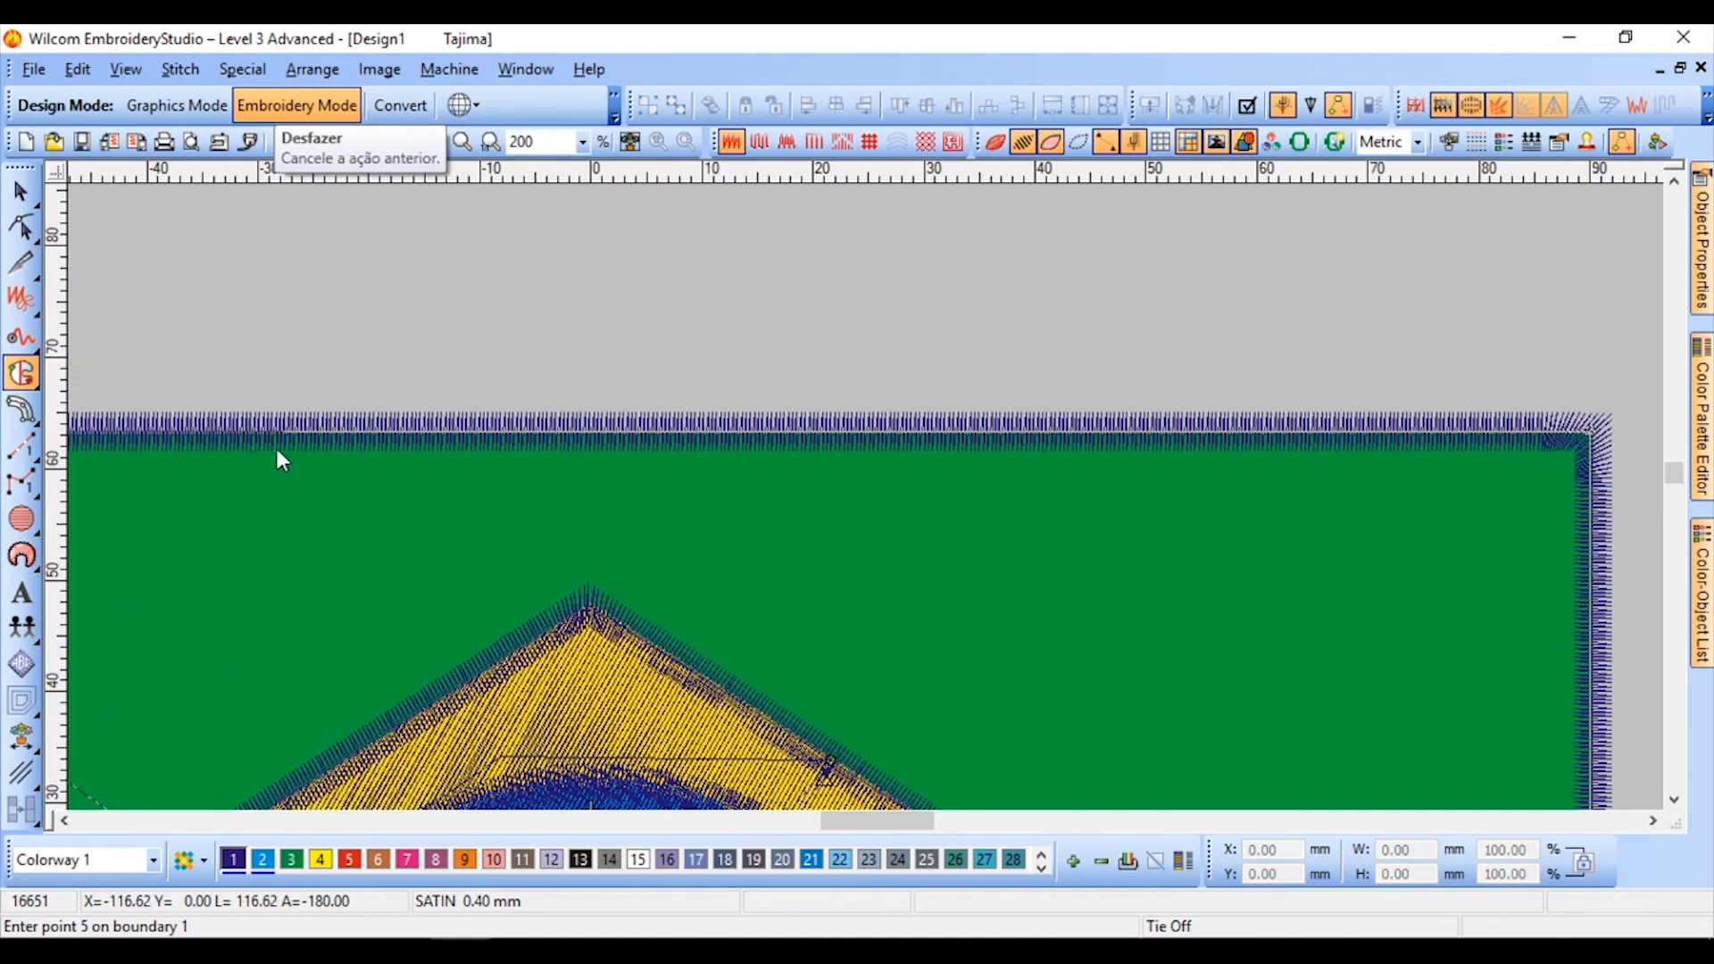
{"action": "left_click", "coordinate": [315, 473]}
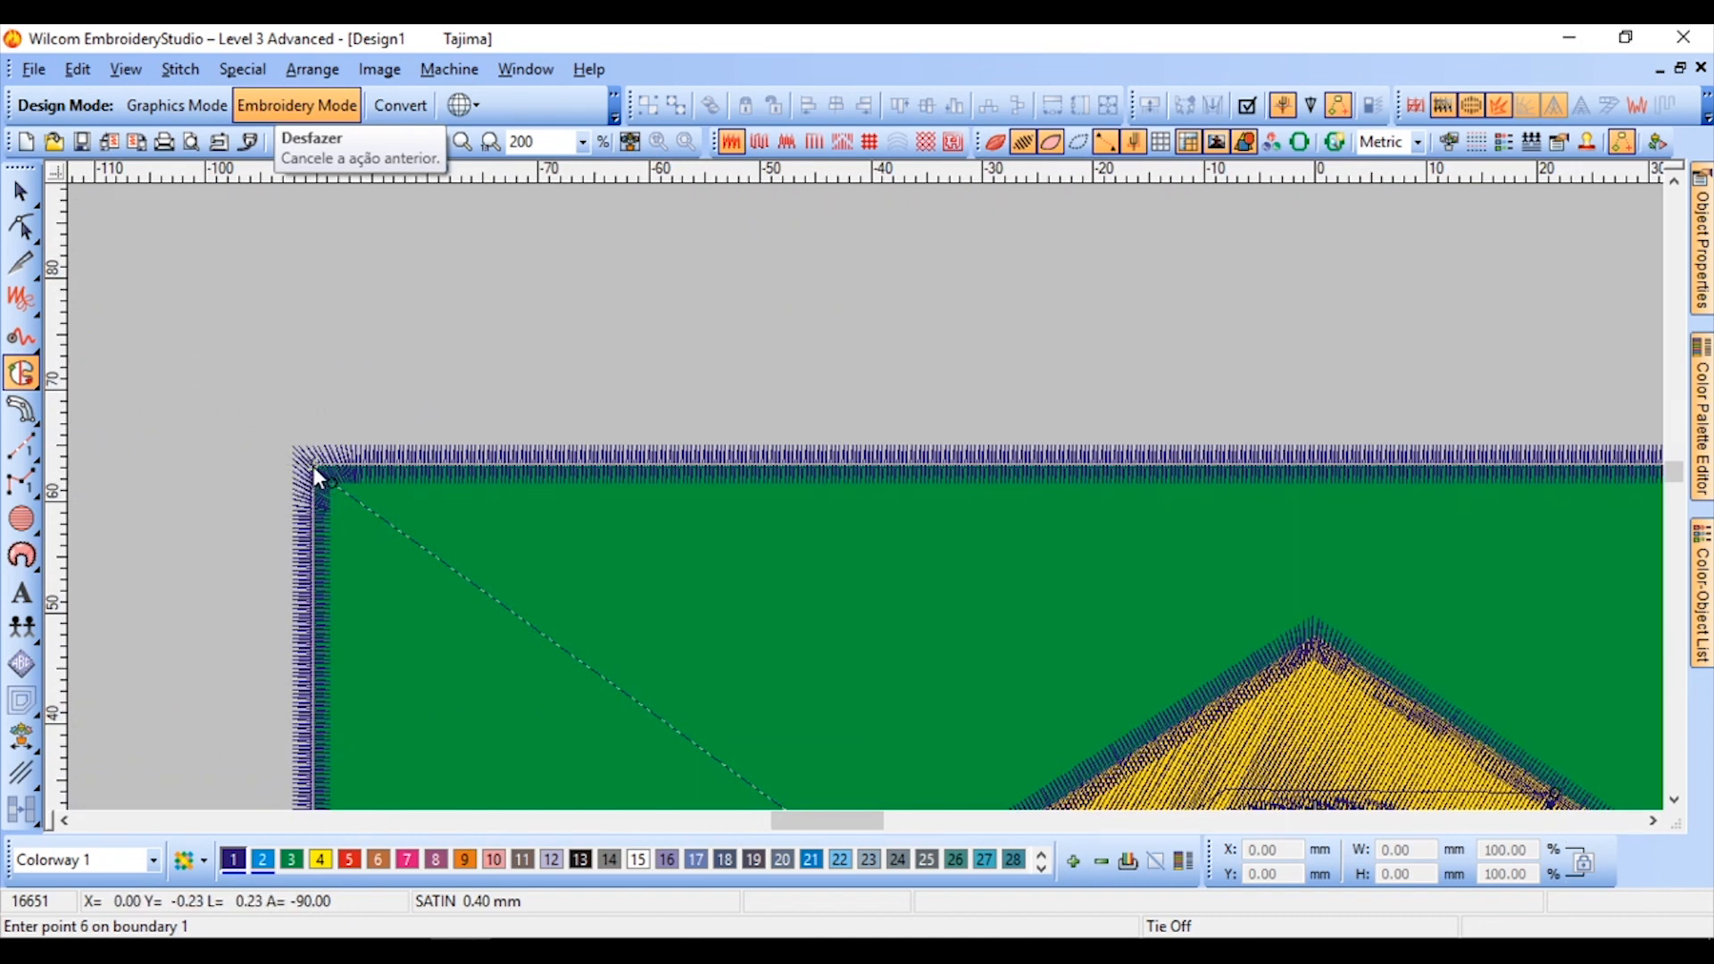
{"action": "key", "text": "Return"}
{"action": "key", "text": "Return"}
{"action": "key", "text": "Return"}
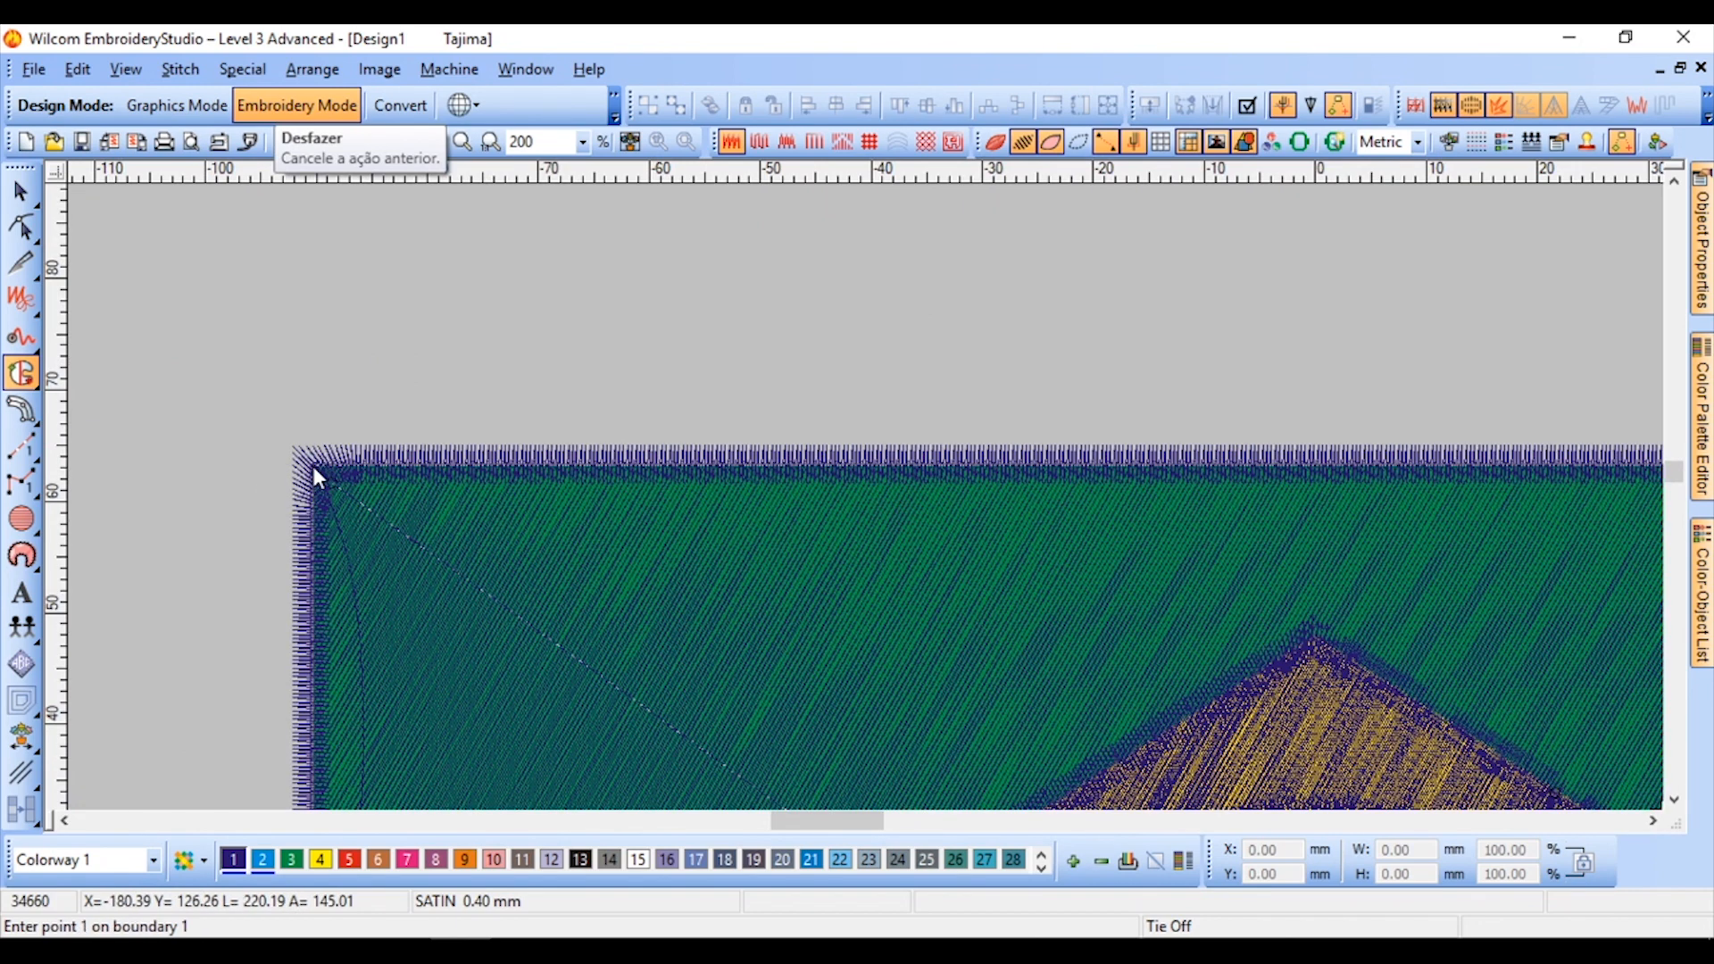
{"action": "scroll", "coordinate": [1127, 605], "scroll_direction": "down", "scroll_amount": 1}
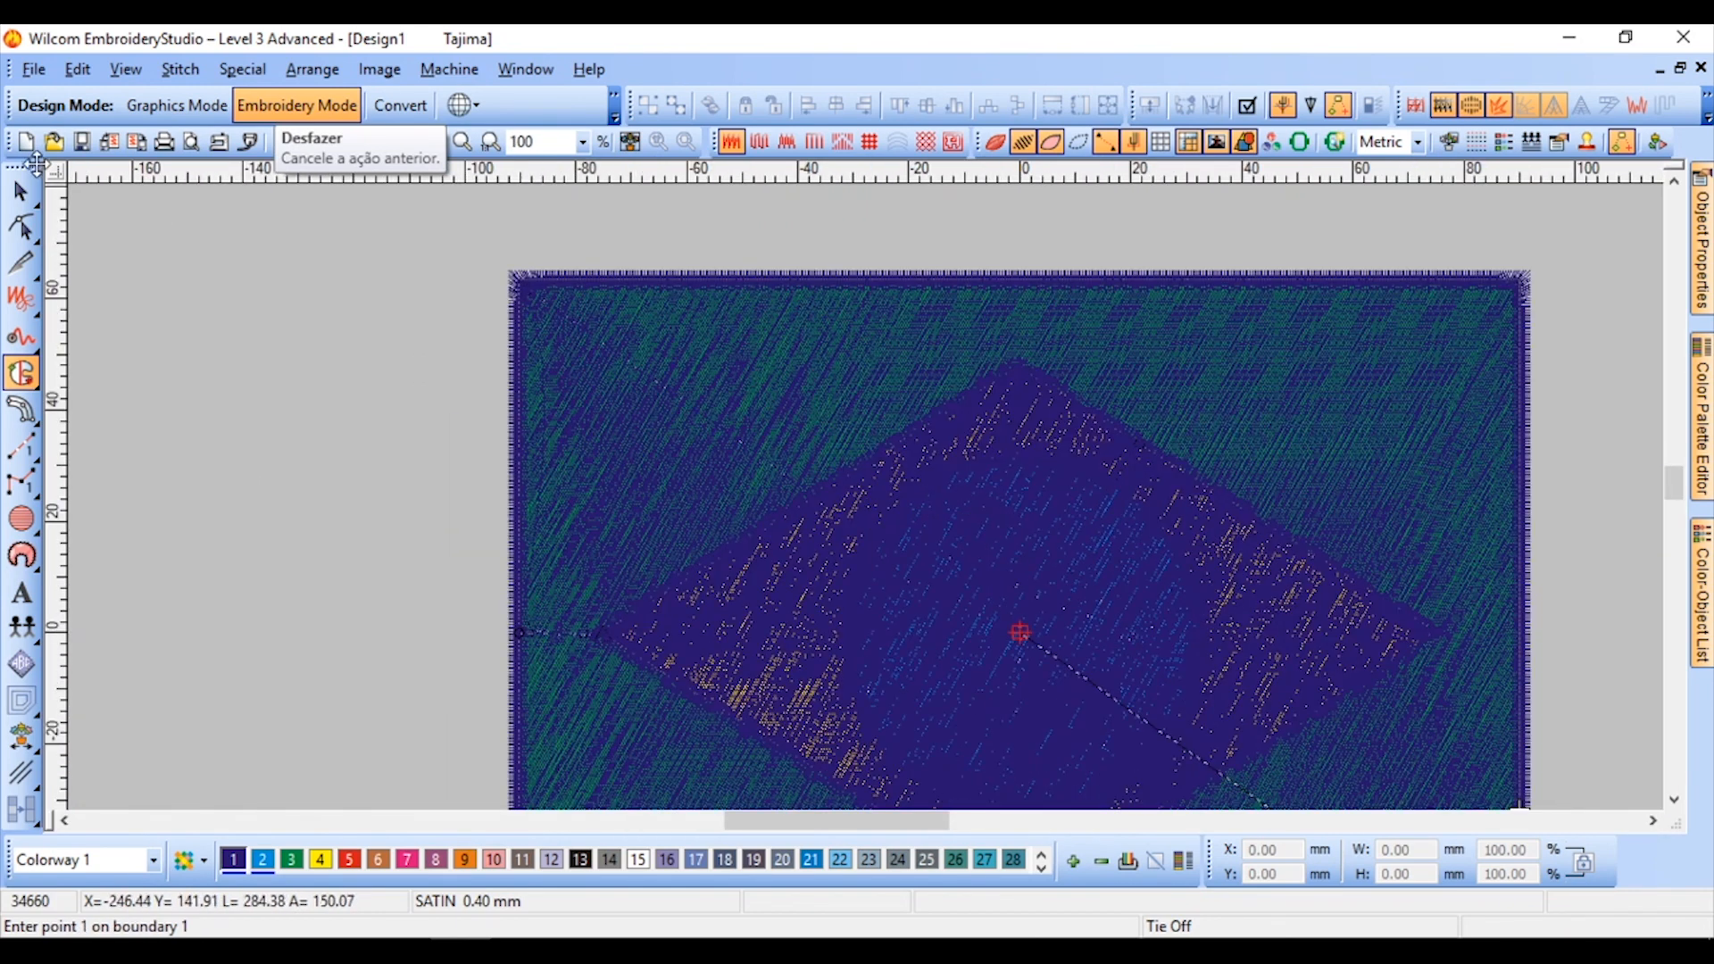
{"action": "left_click", "coordinate": [24, 188]}
{"action": "left_click", "coordinate": [359, 527]}
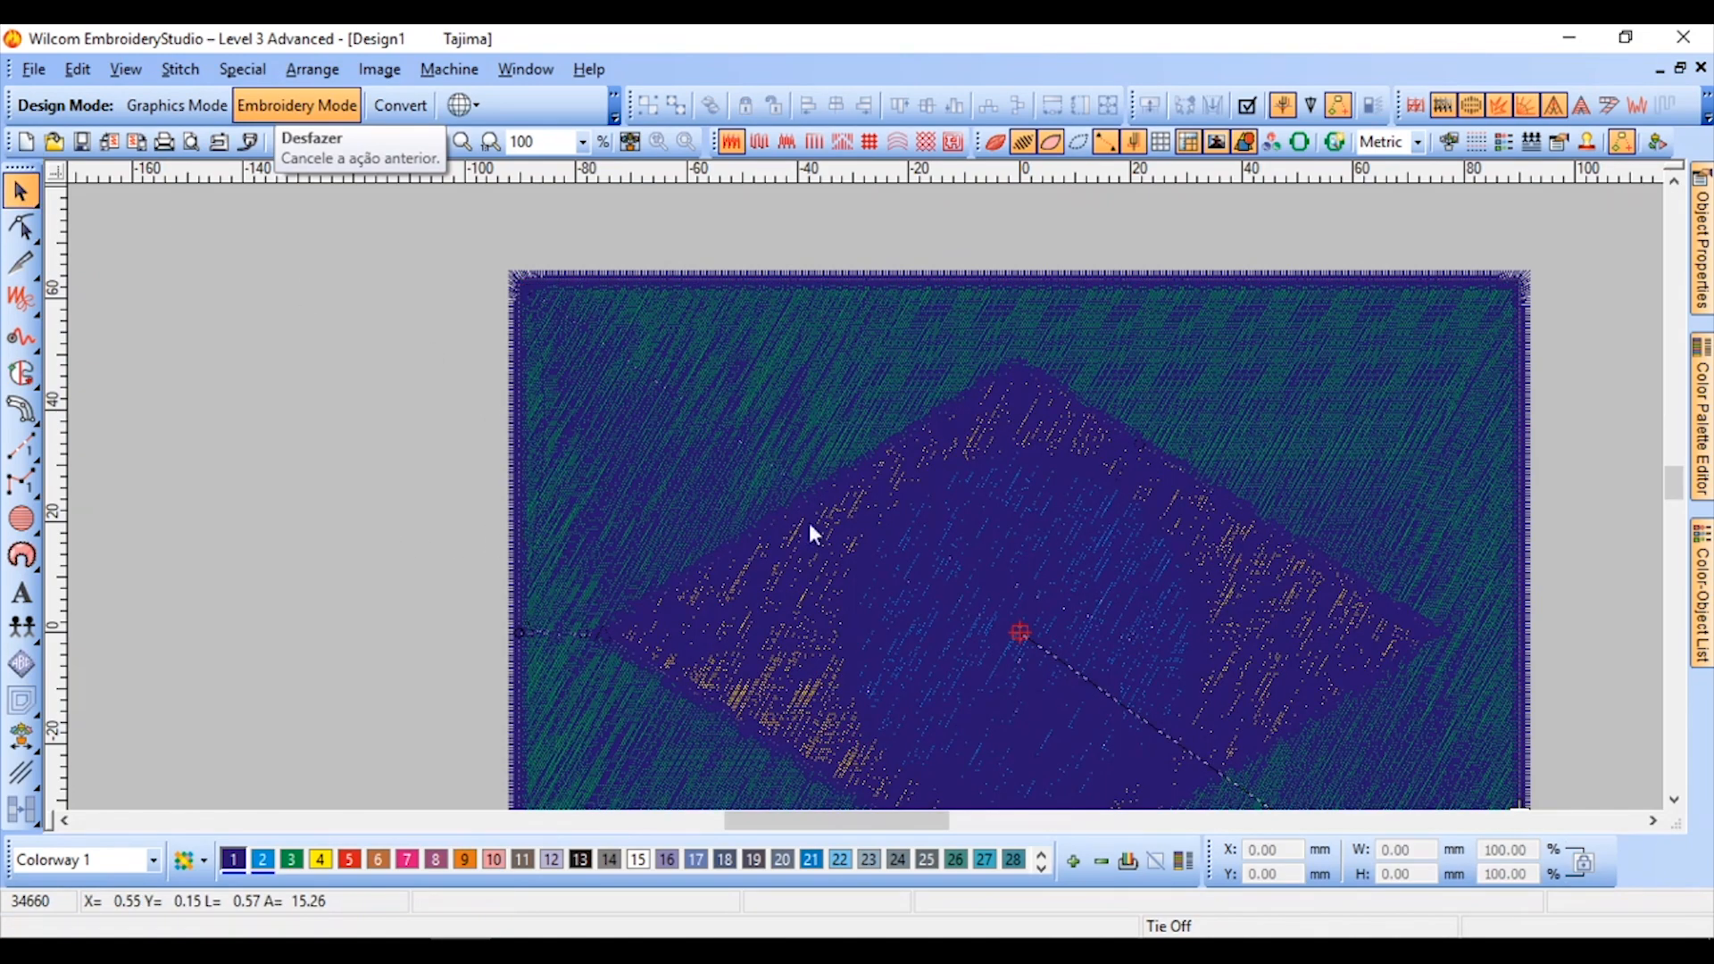
Turn the TrueView display back on to show the whole flag design with realistic stitches
{"action": "mouse_move", "coordinate": [1702, 580]}
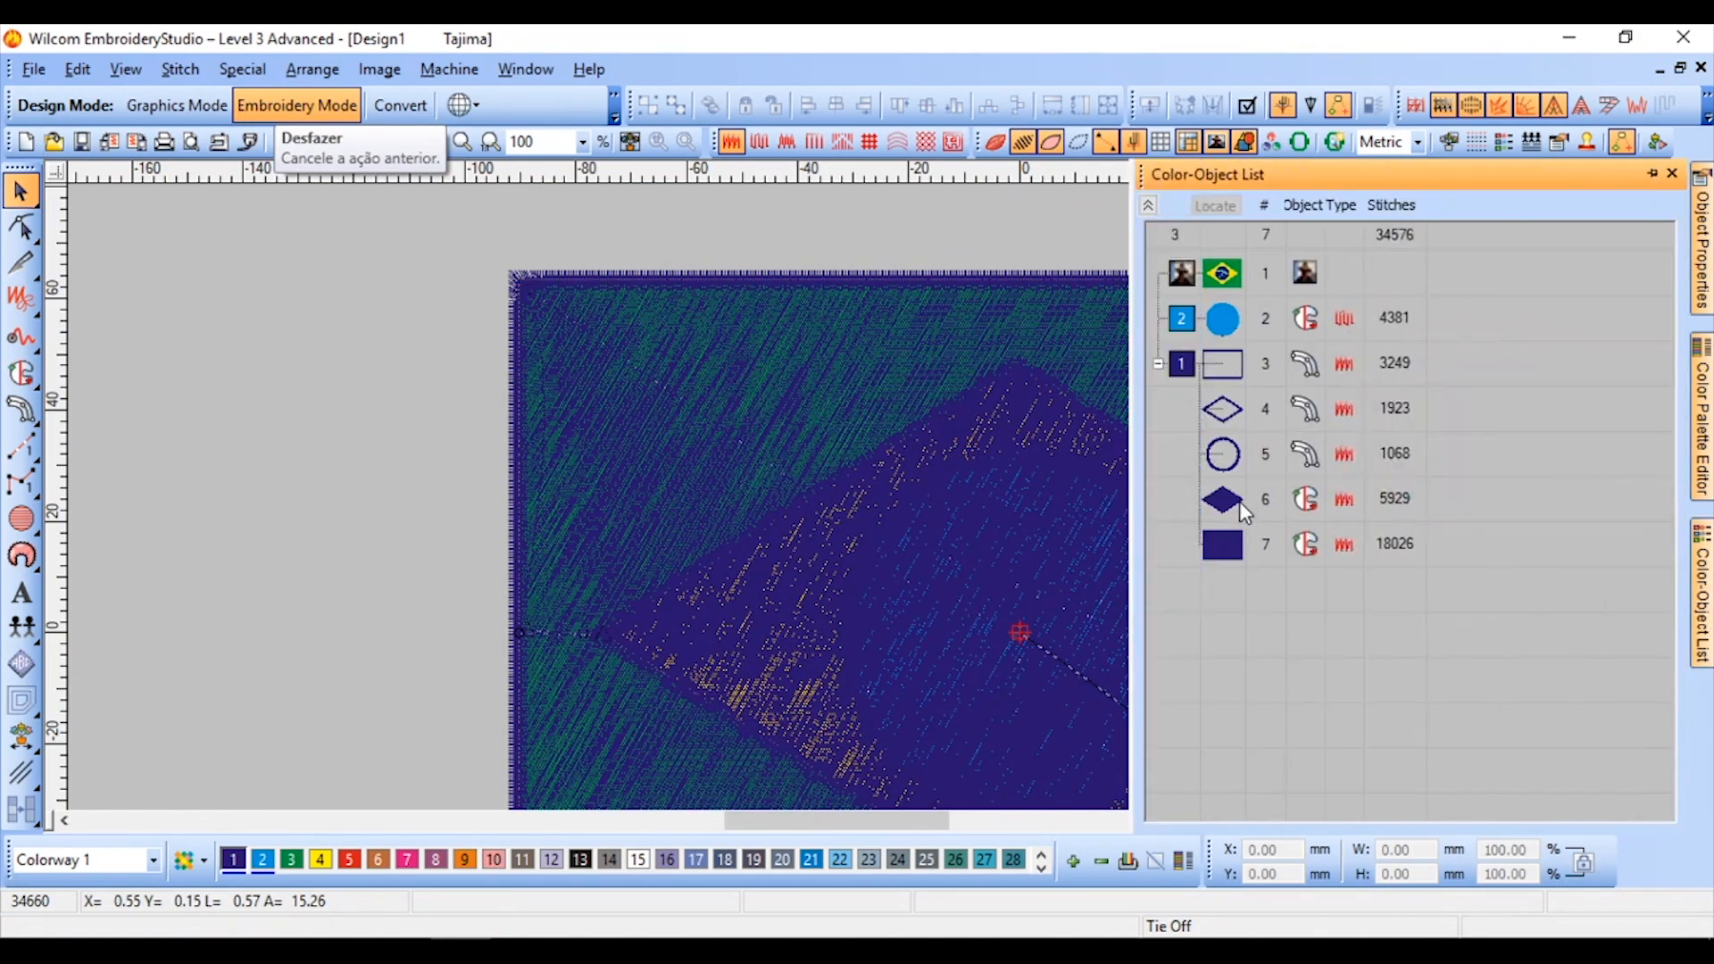
{"action": "left_click", "coordinate": [999, 140]}
{"action": "scroll", "coordinate": [991, 473], "scroll_direction": "down", "scroll_amount": 1}
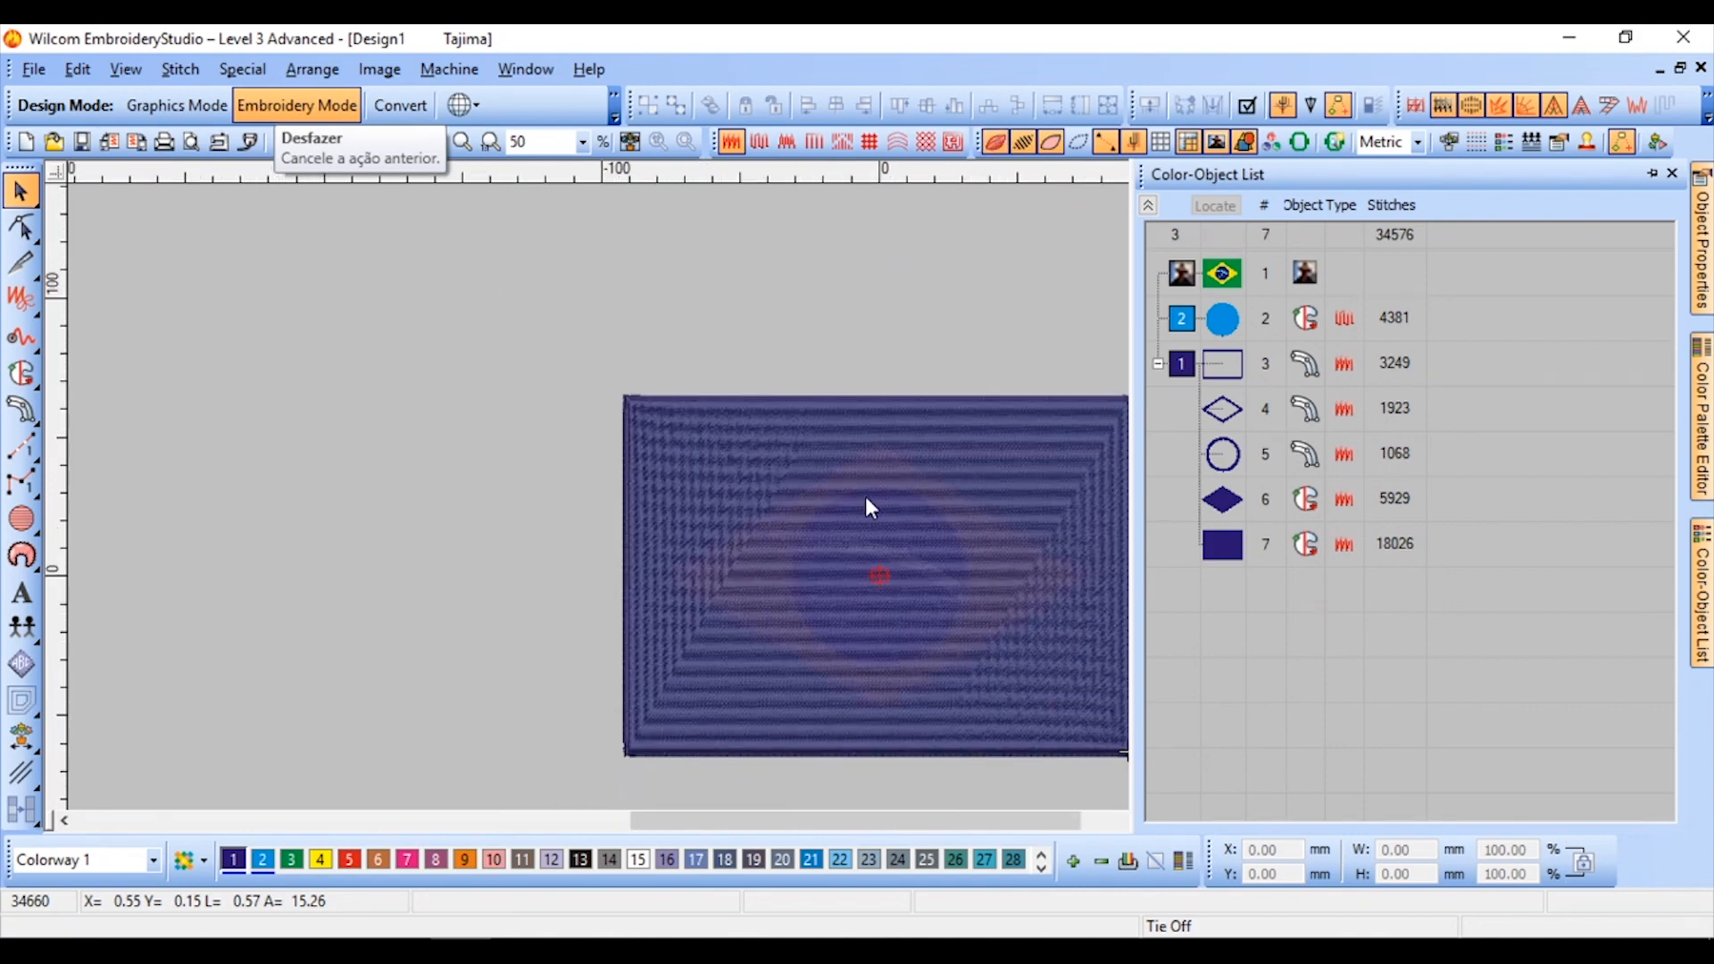
{"action": "scroll", "coordinate": [865, 505], "scroll_direction": "up", "scroll_amount": 1}
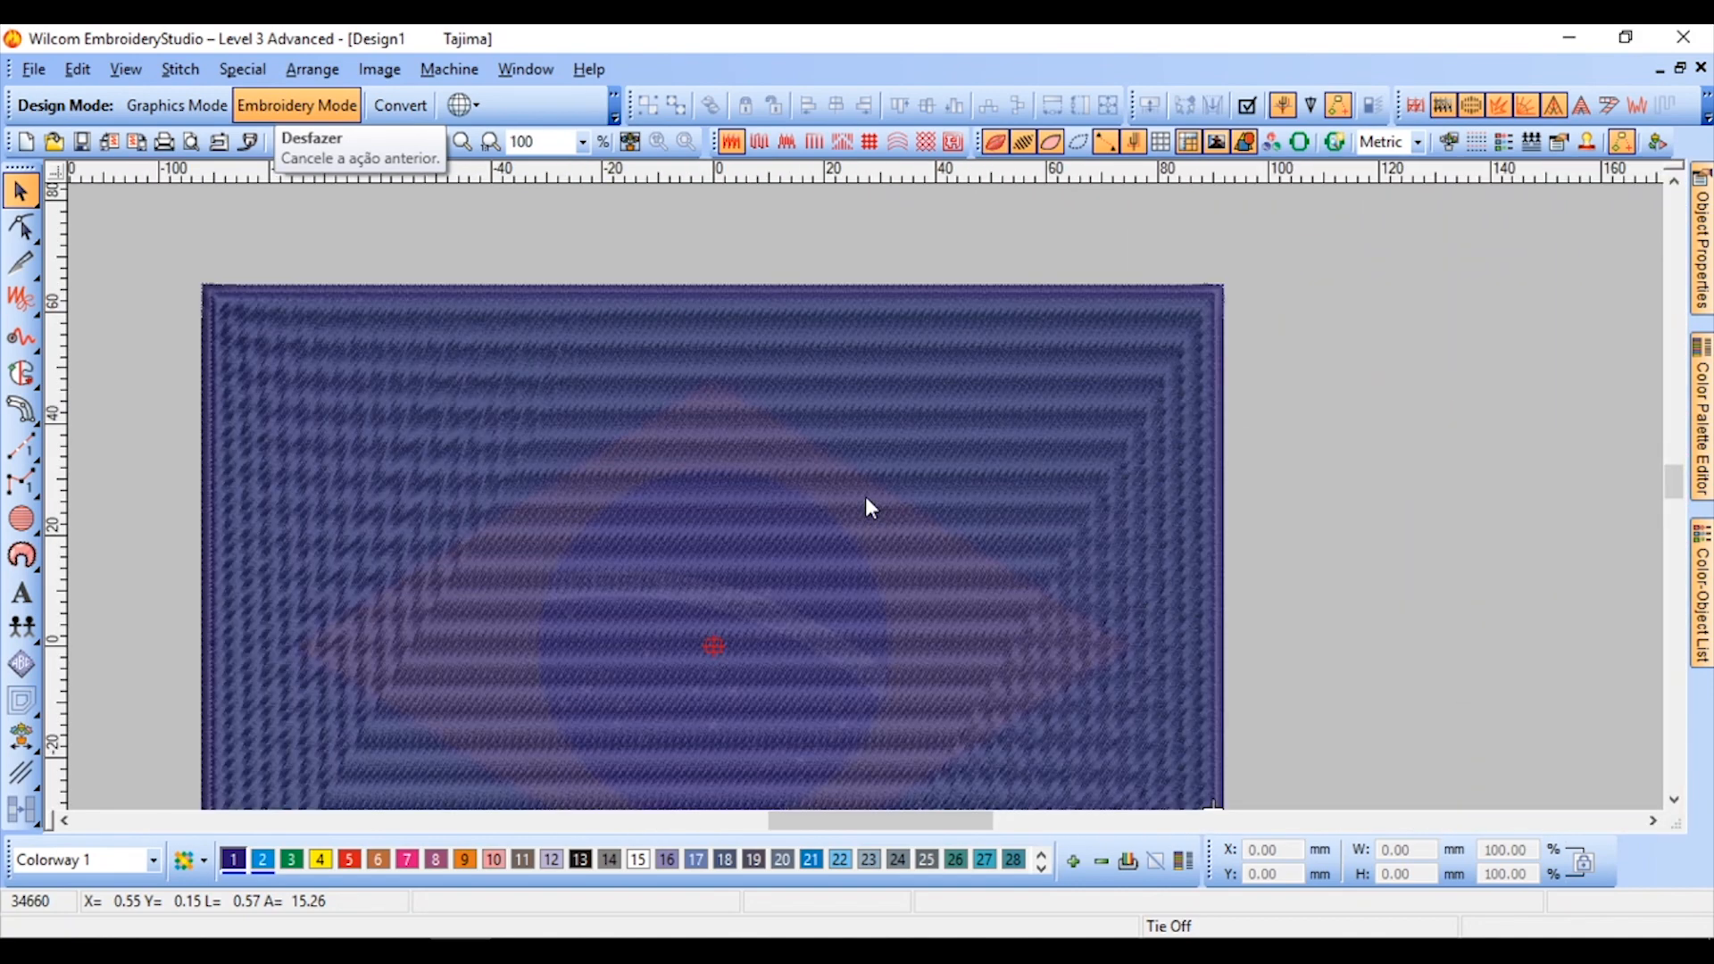
{"action": "scroll", "coordinate": [866, 502], "scroll_direction": "down", "scroll_amount": 1}
{"action": "scroll", "coordinate": [848, 536], "scroll_direction": "up", "scroll_amount": 1}
{"action": "scroll", "coordinate": [866, 502], "scroll_direction": "down", "scroll_amount": 1}
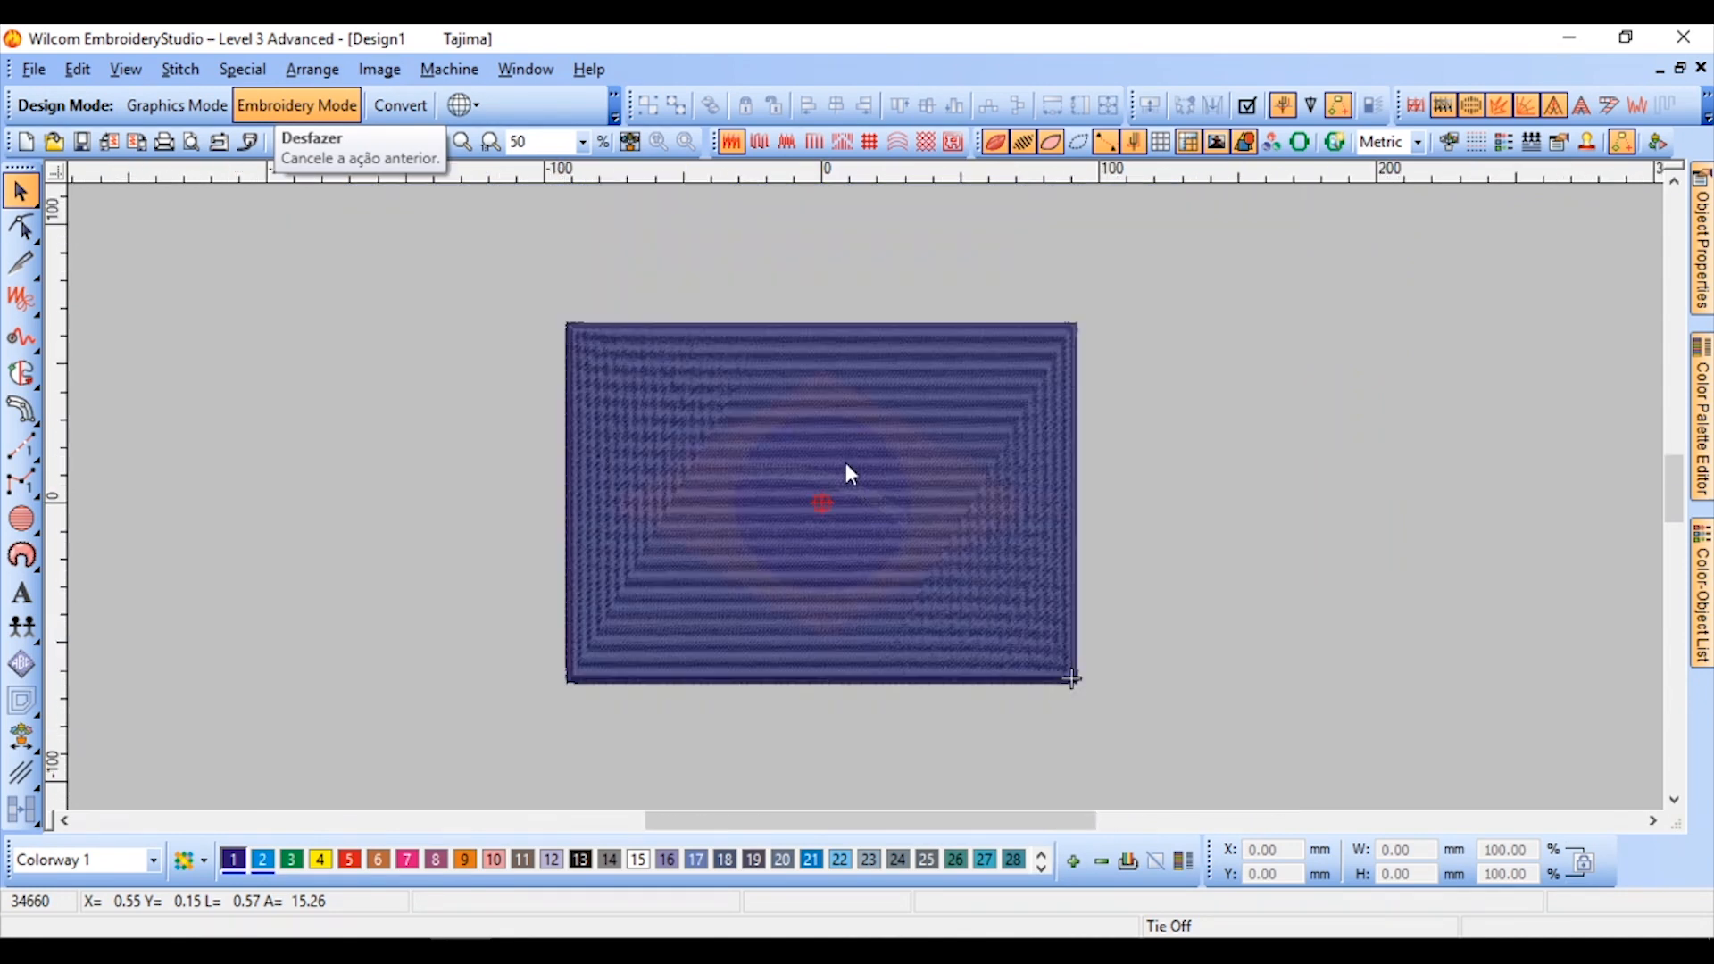
Recolor the rectangle's fill with color 3 and move it directly after the flag bitmap in the stitching sequence
{"action": "mouse_move", "coordinate": [1701, 593]}
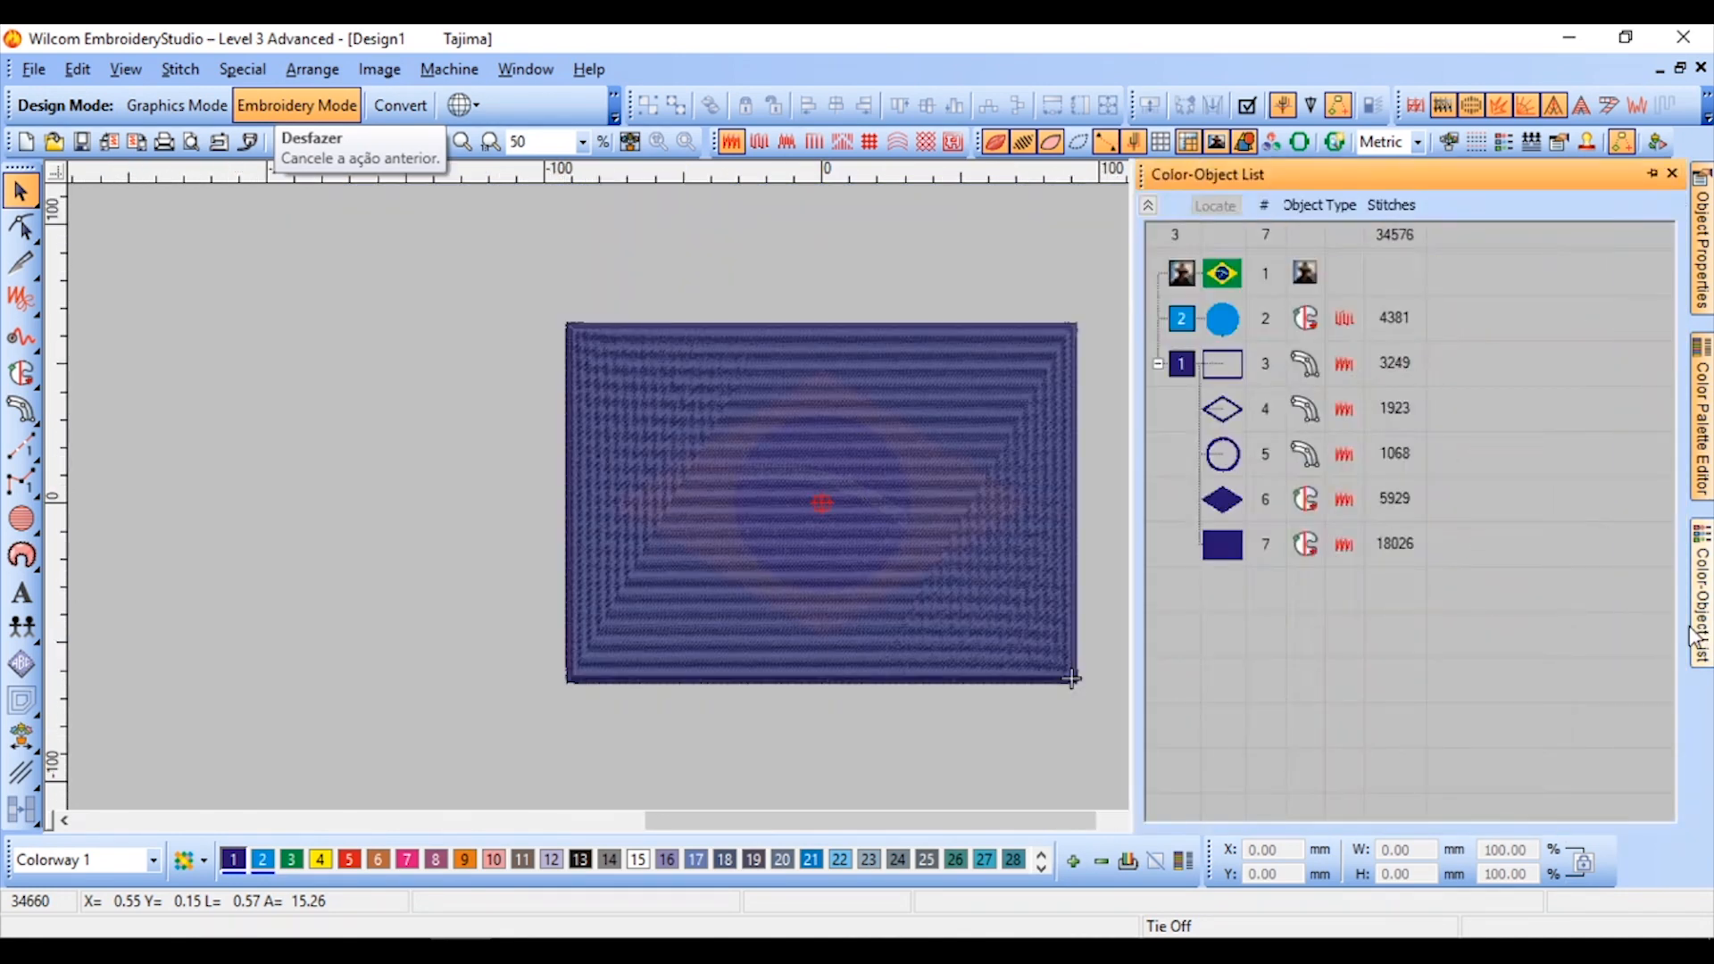
{"action": "left_click", "coordinate": [1224, 550]}
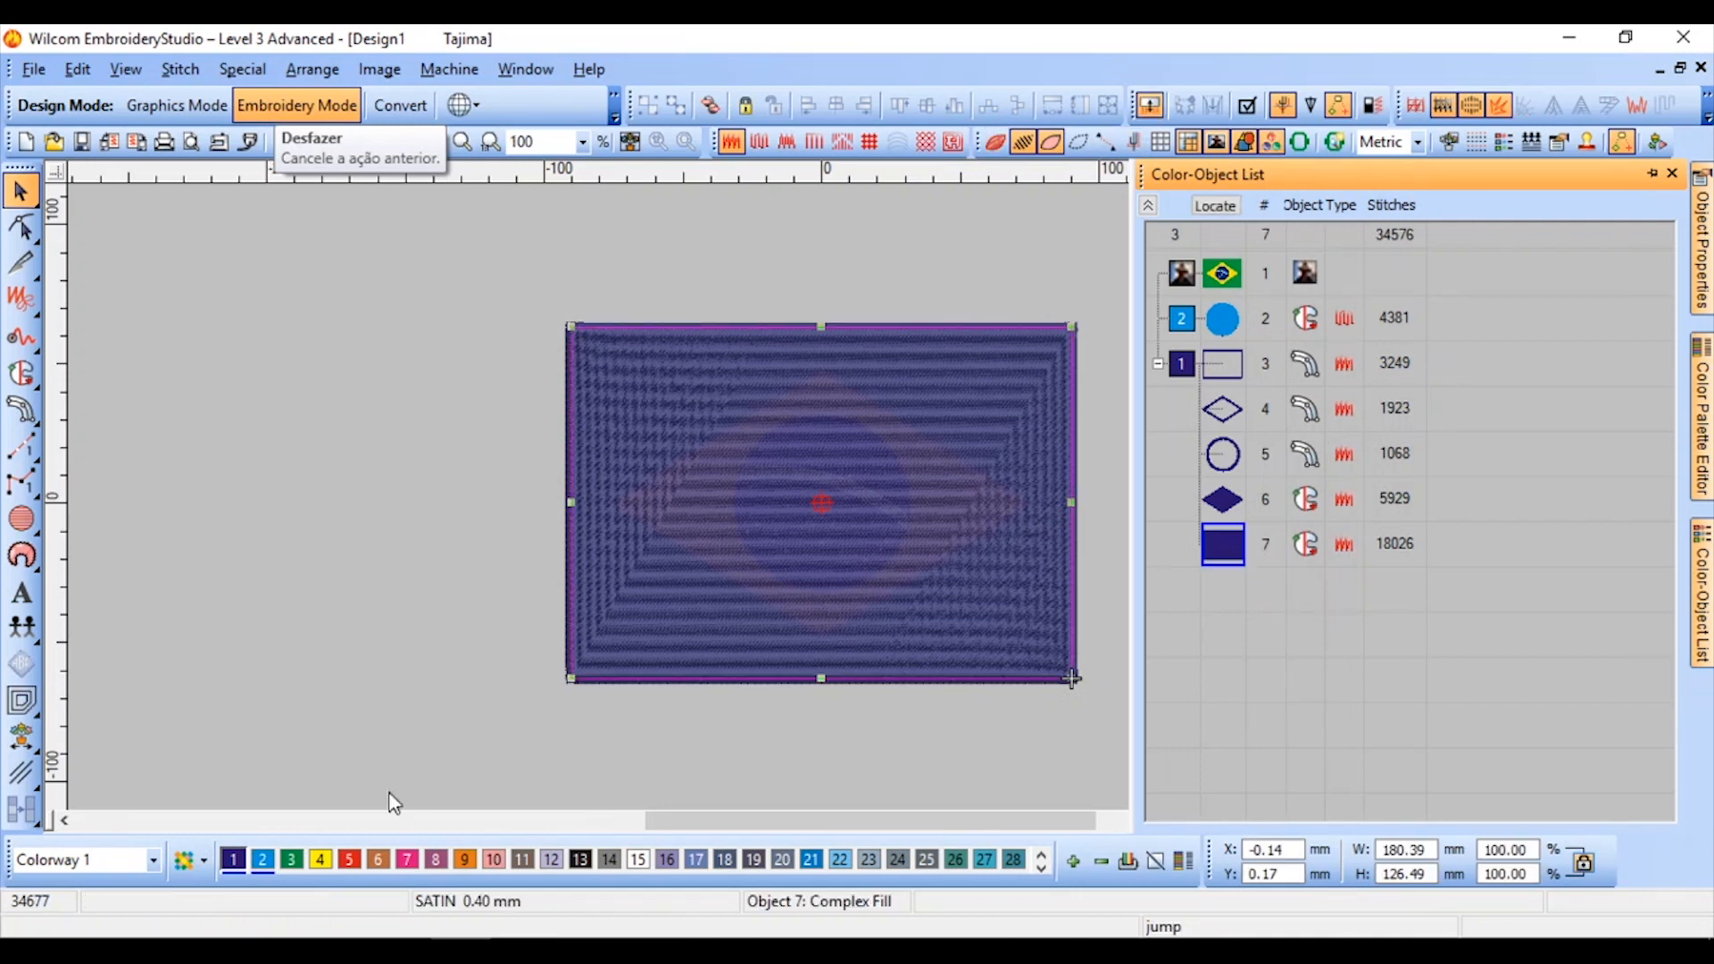
{"action": "left_click", "coordinate": [289, 862]}
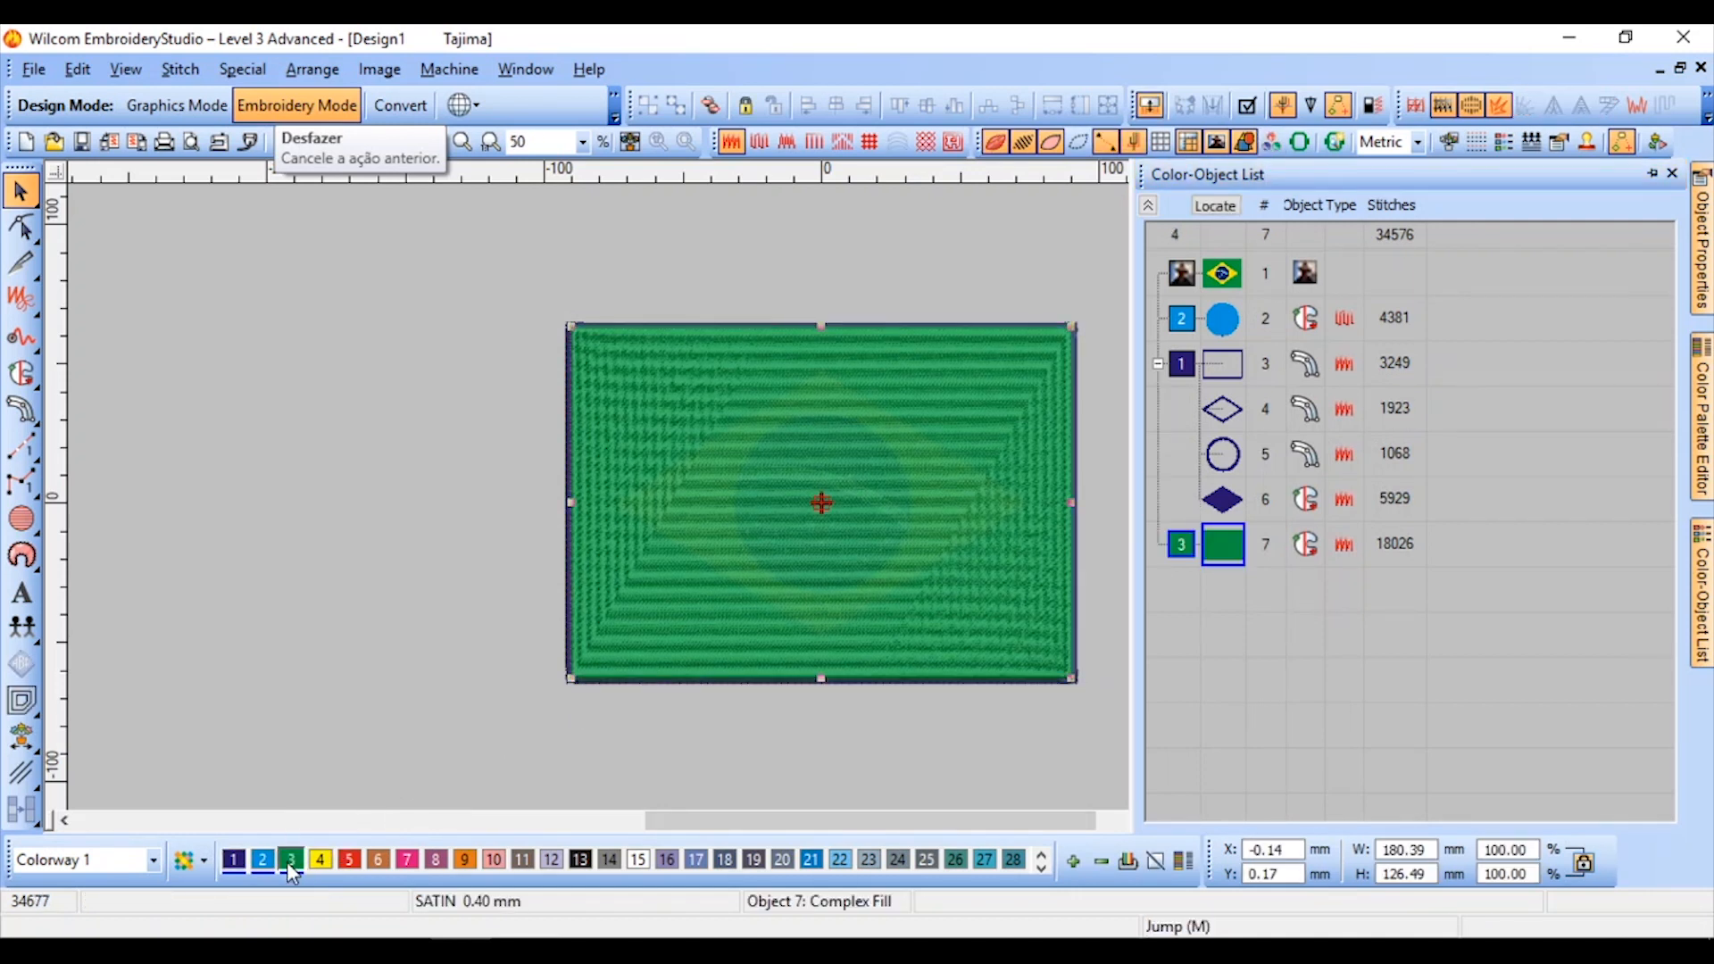
{"action": "left_click_drag", "start_coordinate": [1241, 555], "coordinate": [1235, 309]}
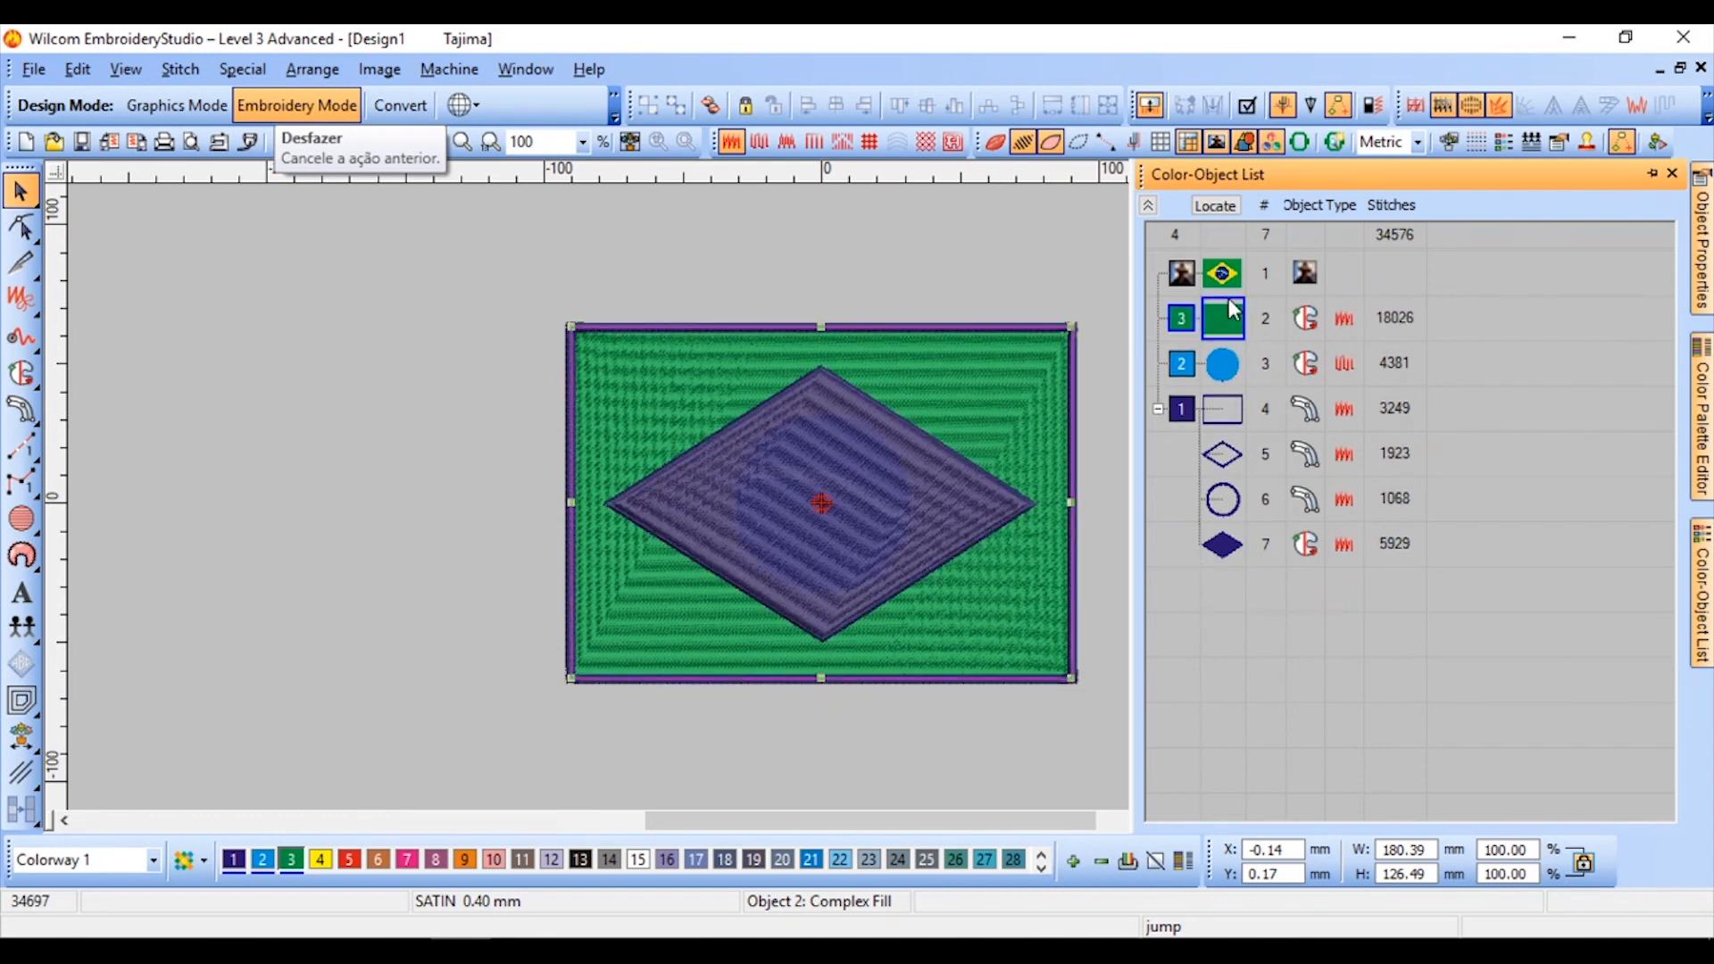
{"action": "left_click", "coordinate": [384, 607]}
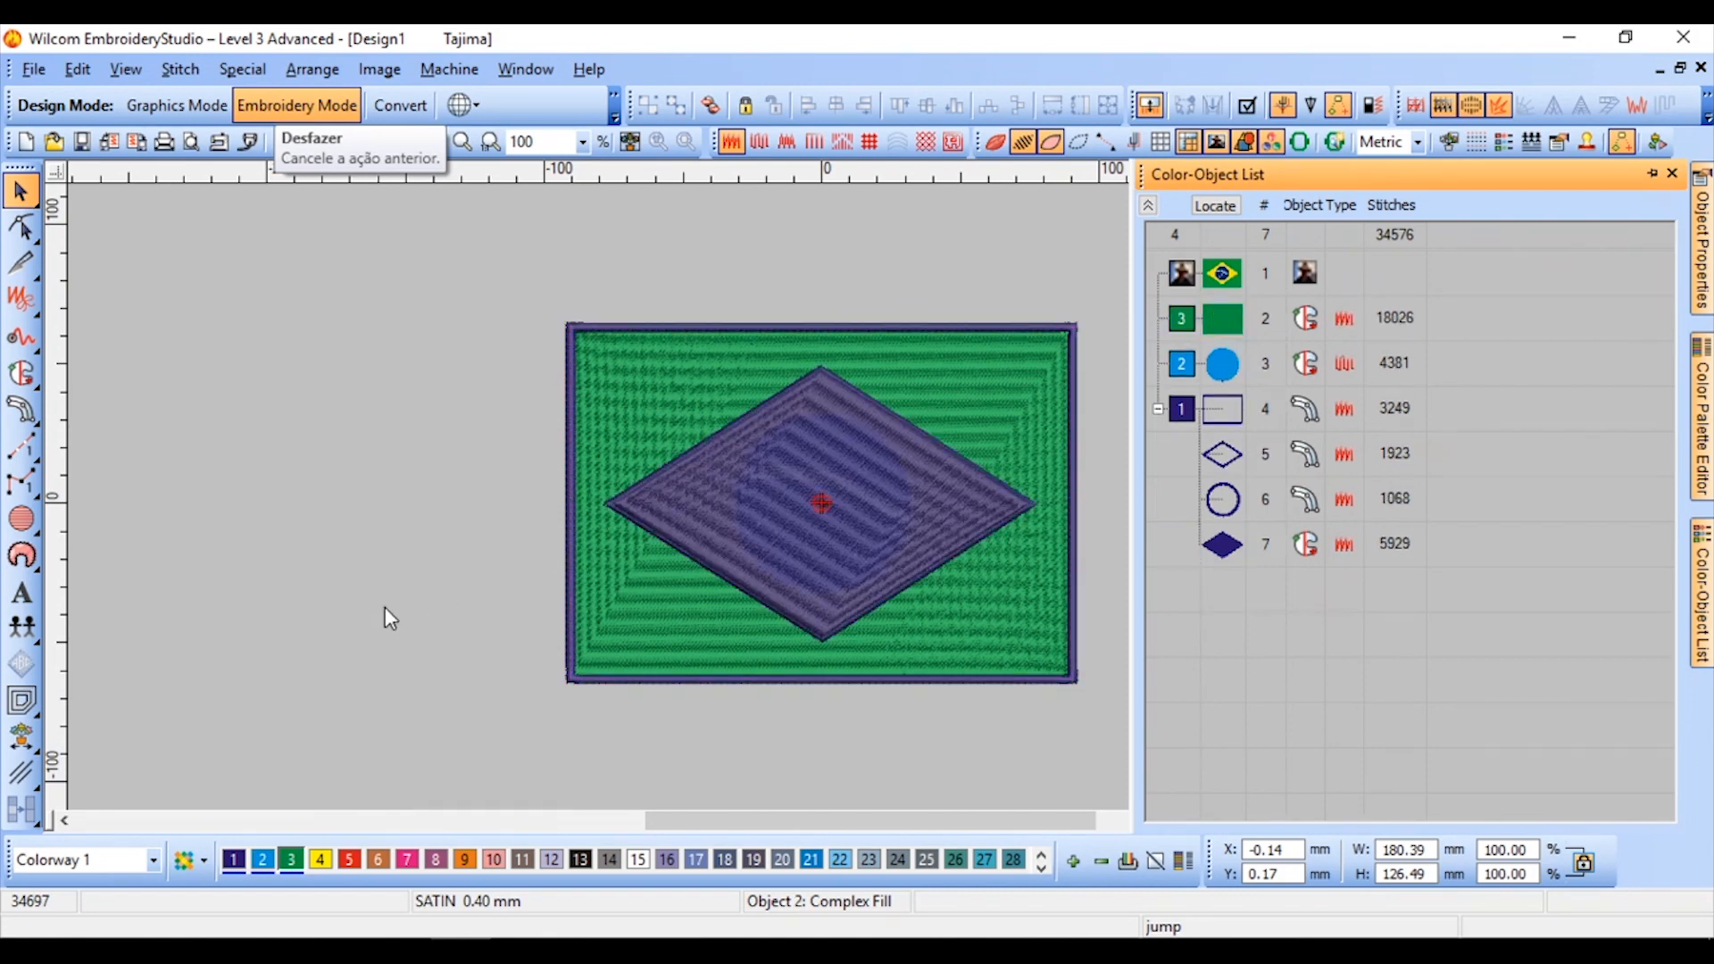
Recolor the diamond's fill with color 4 and move it between the rectangle fill and the circle fill in the stitching sequence
{"action": "left_click", "coordinate": [1227, 549]}
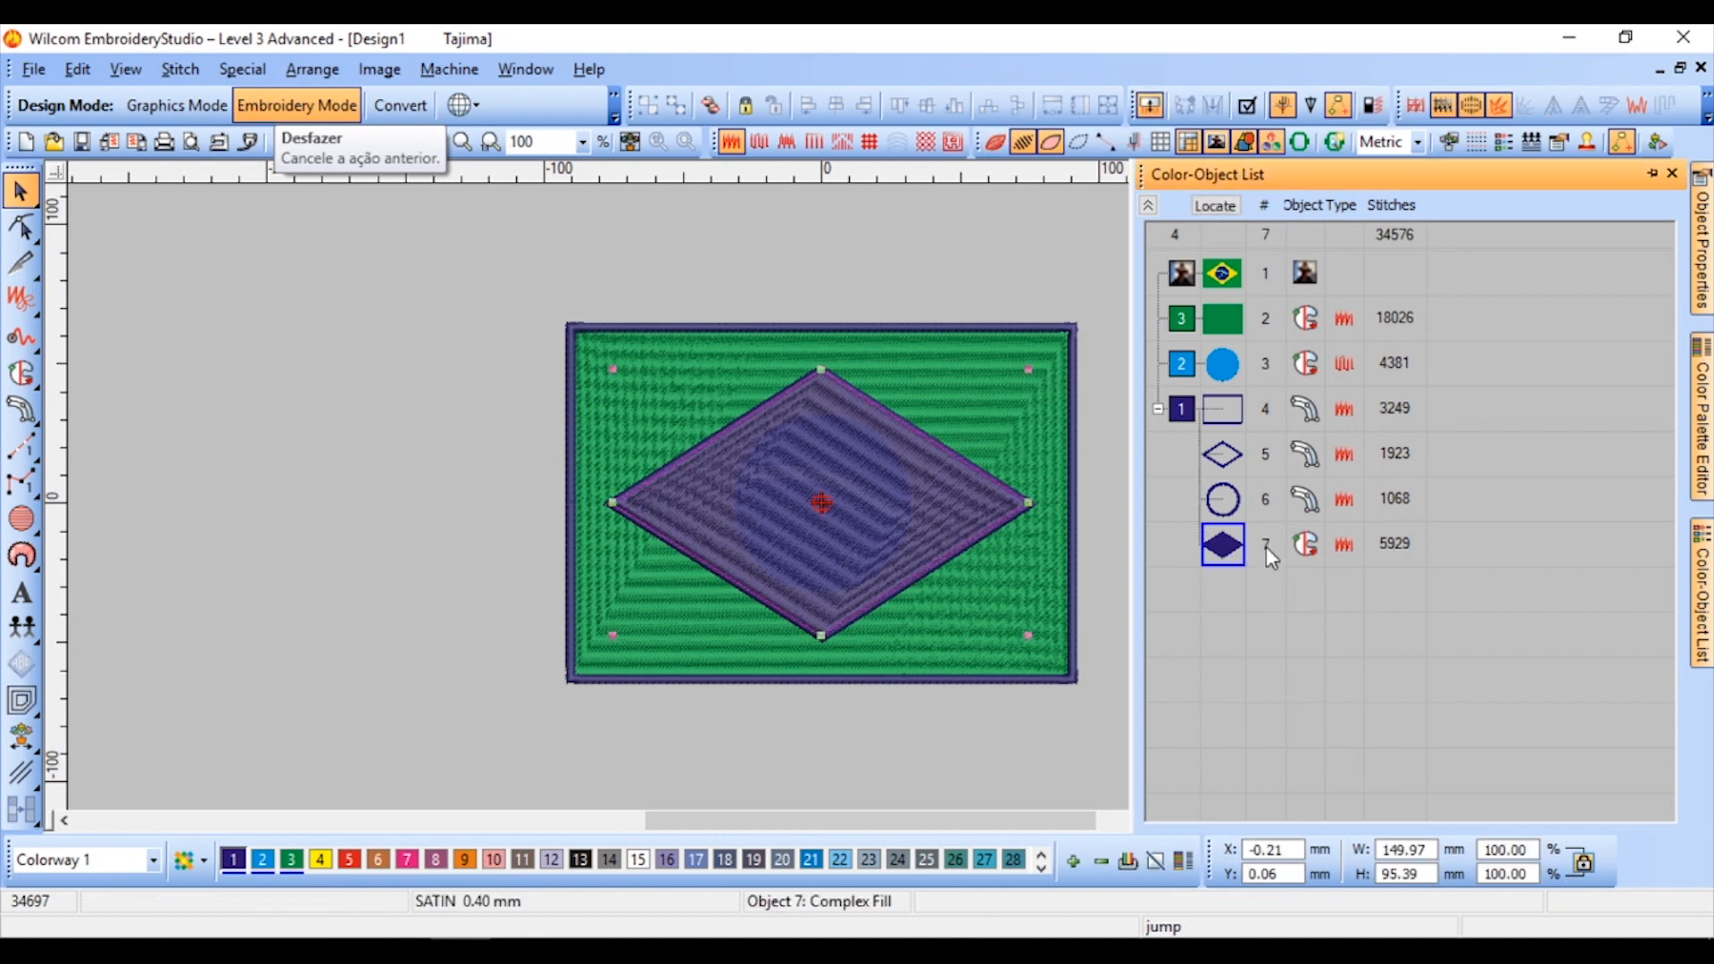
{"action": "left_click", "coordinate": [317, 860]}
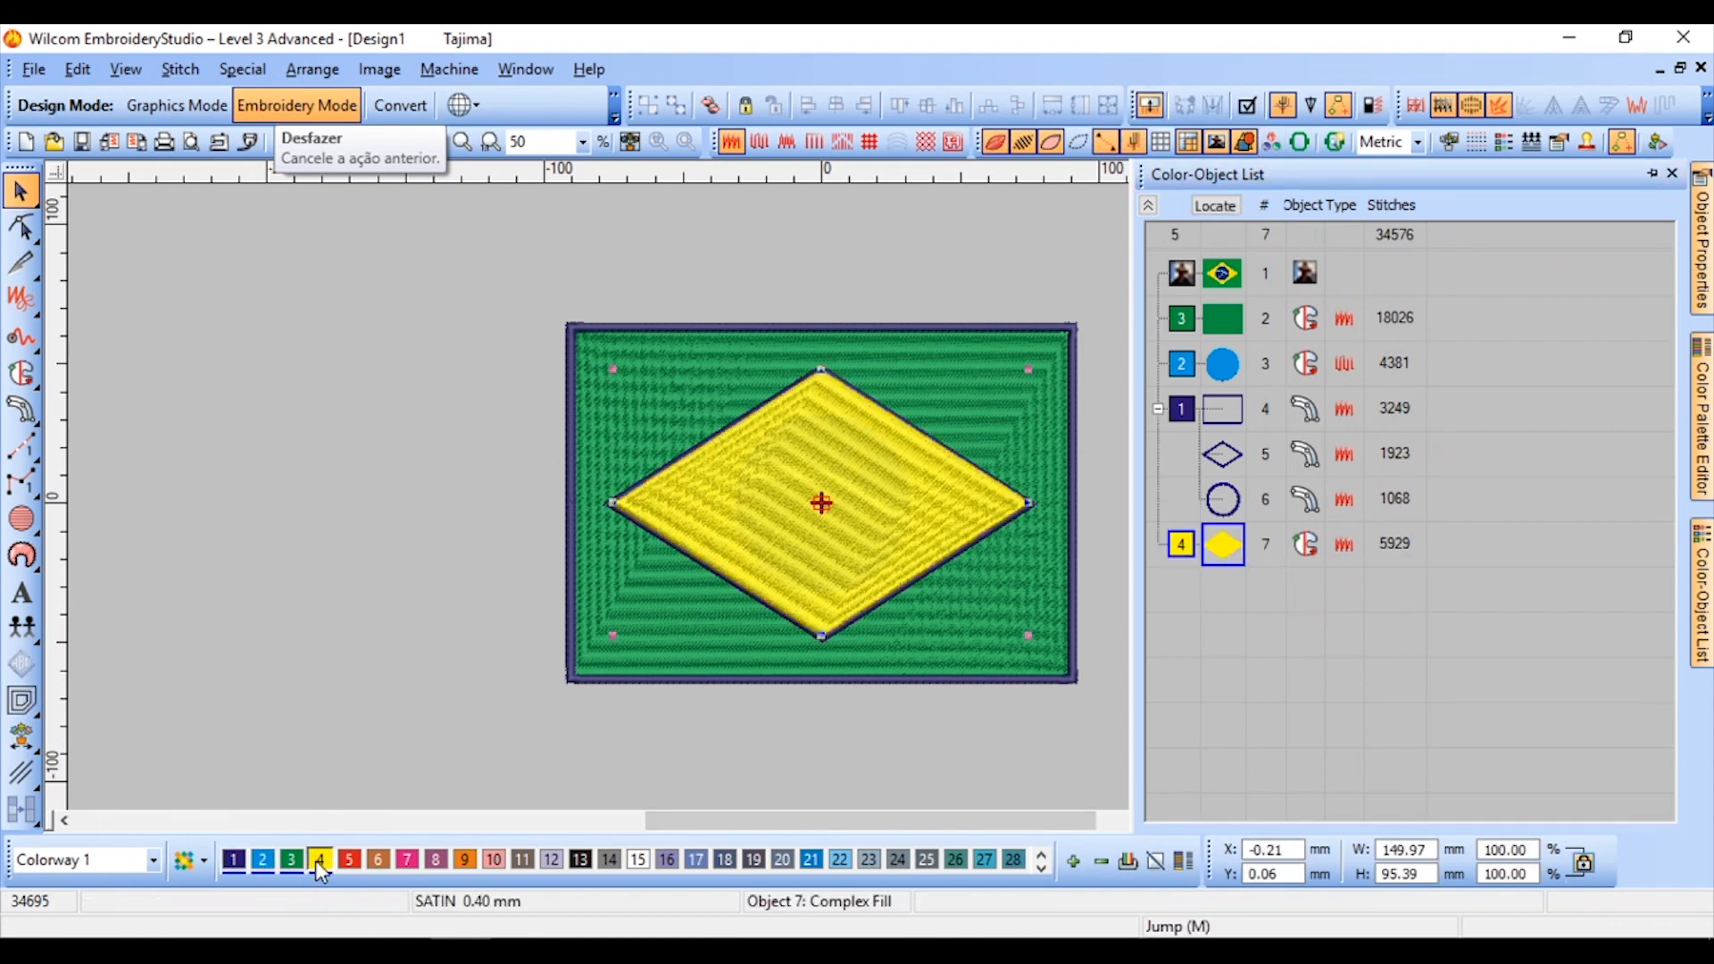
{"action": "left_click", "coordinate": [1224, 558]}
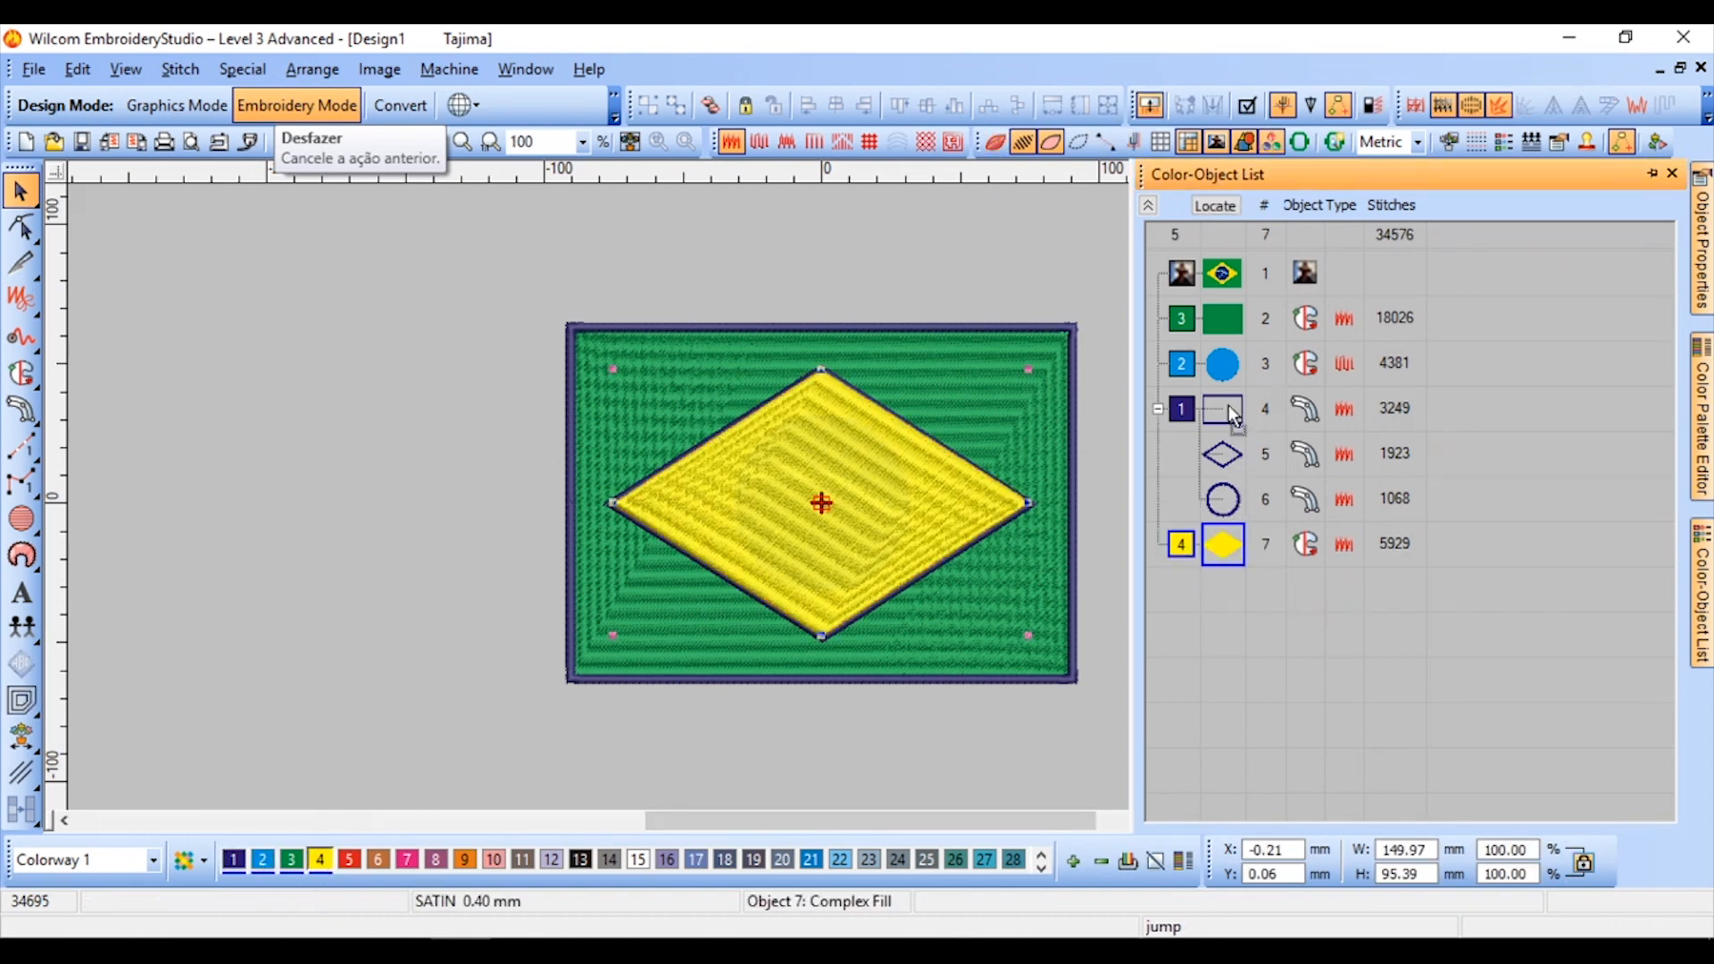
{"action": "left_click_drag", "start_coordinate": [1228, 351], "coordinate": [1229, 352]}
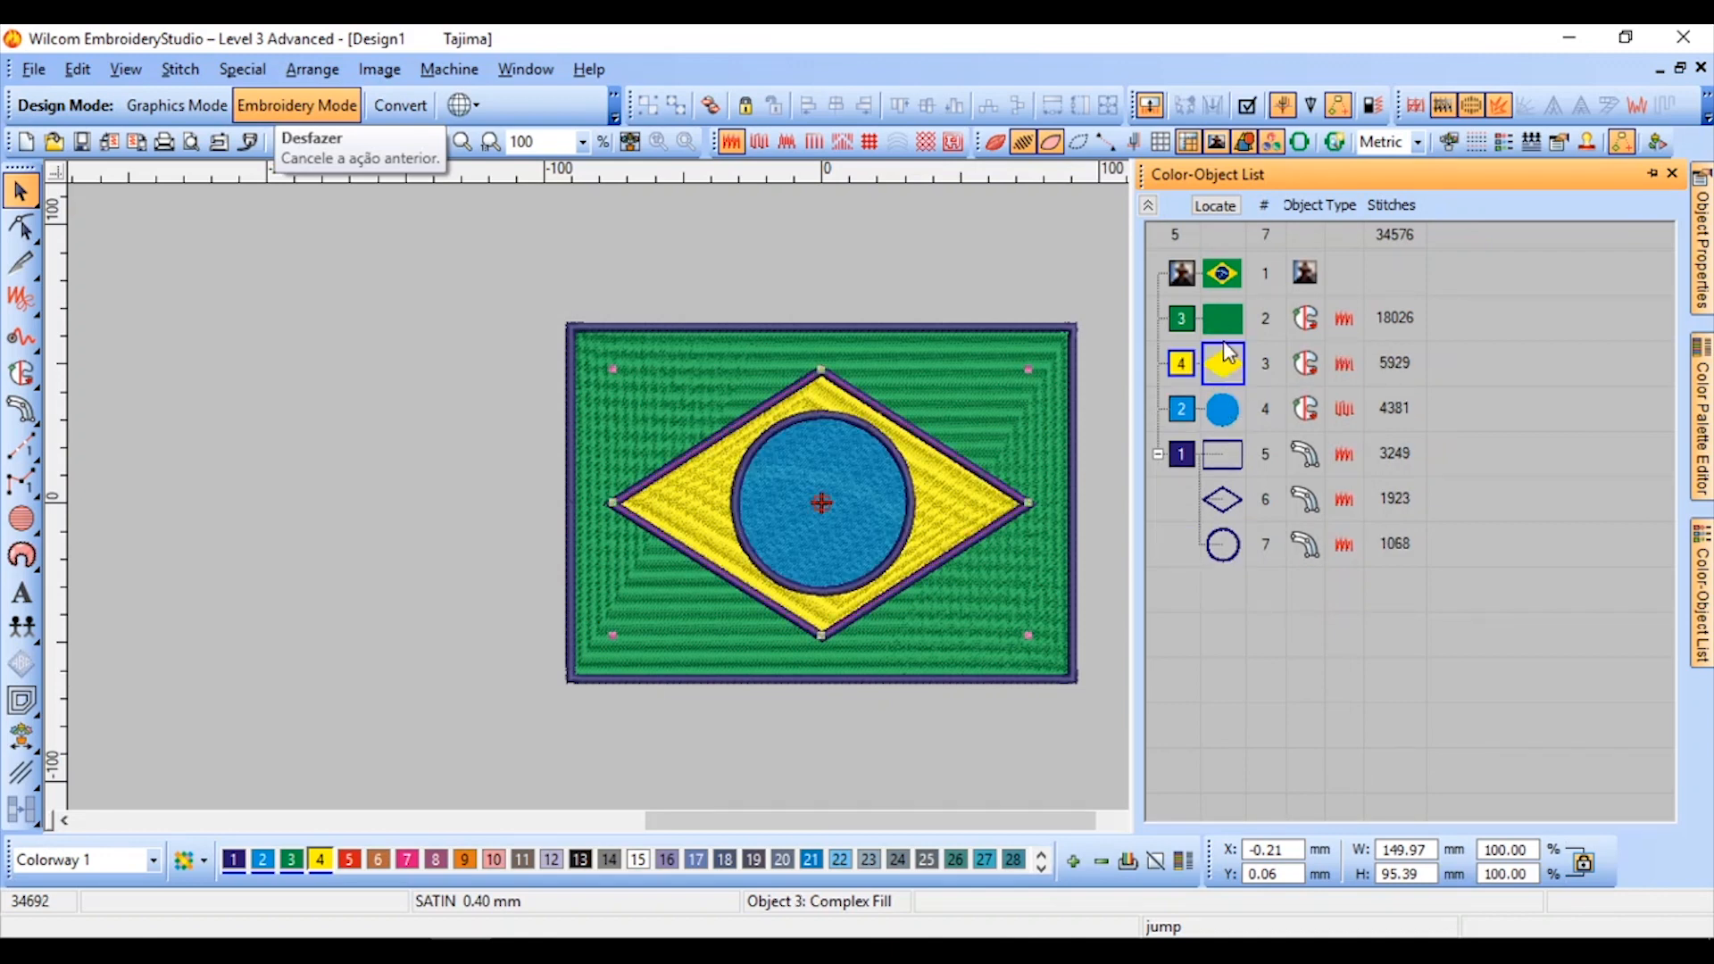
{"action": "left_click", "coordinate": [315, 430]}
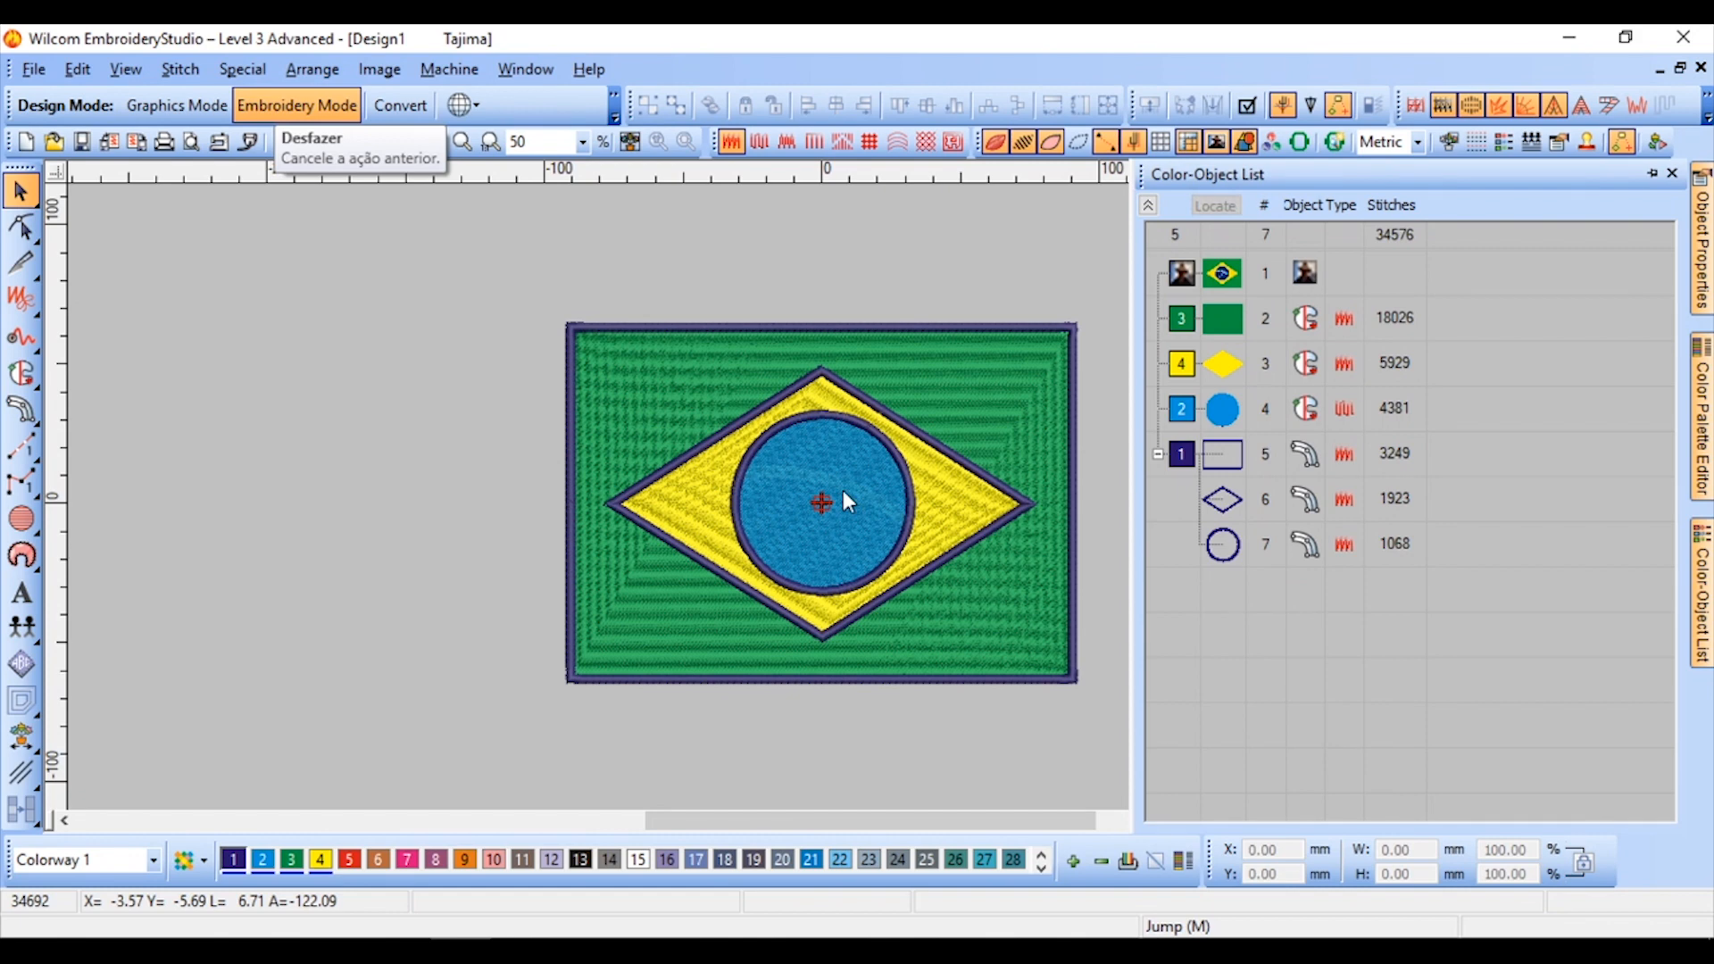
Change the fill stitch type of the rectangle, diamond and circle fills together to Tatami, and check the resulting texture
{"action": "scroll", "coordinate": [897, 482], "scroll_direction": "up", "scroll_amount": 1}
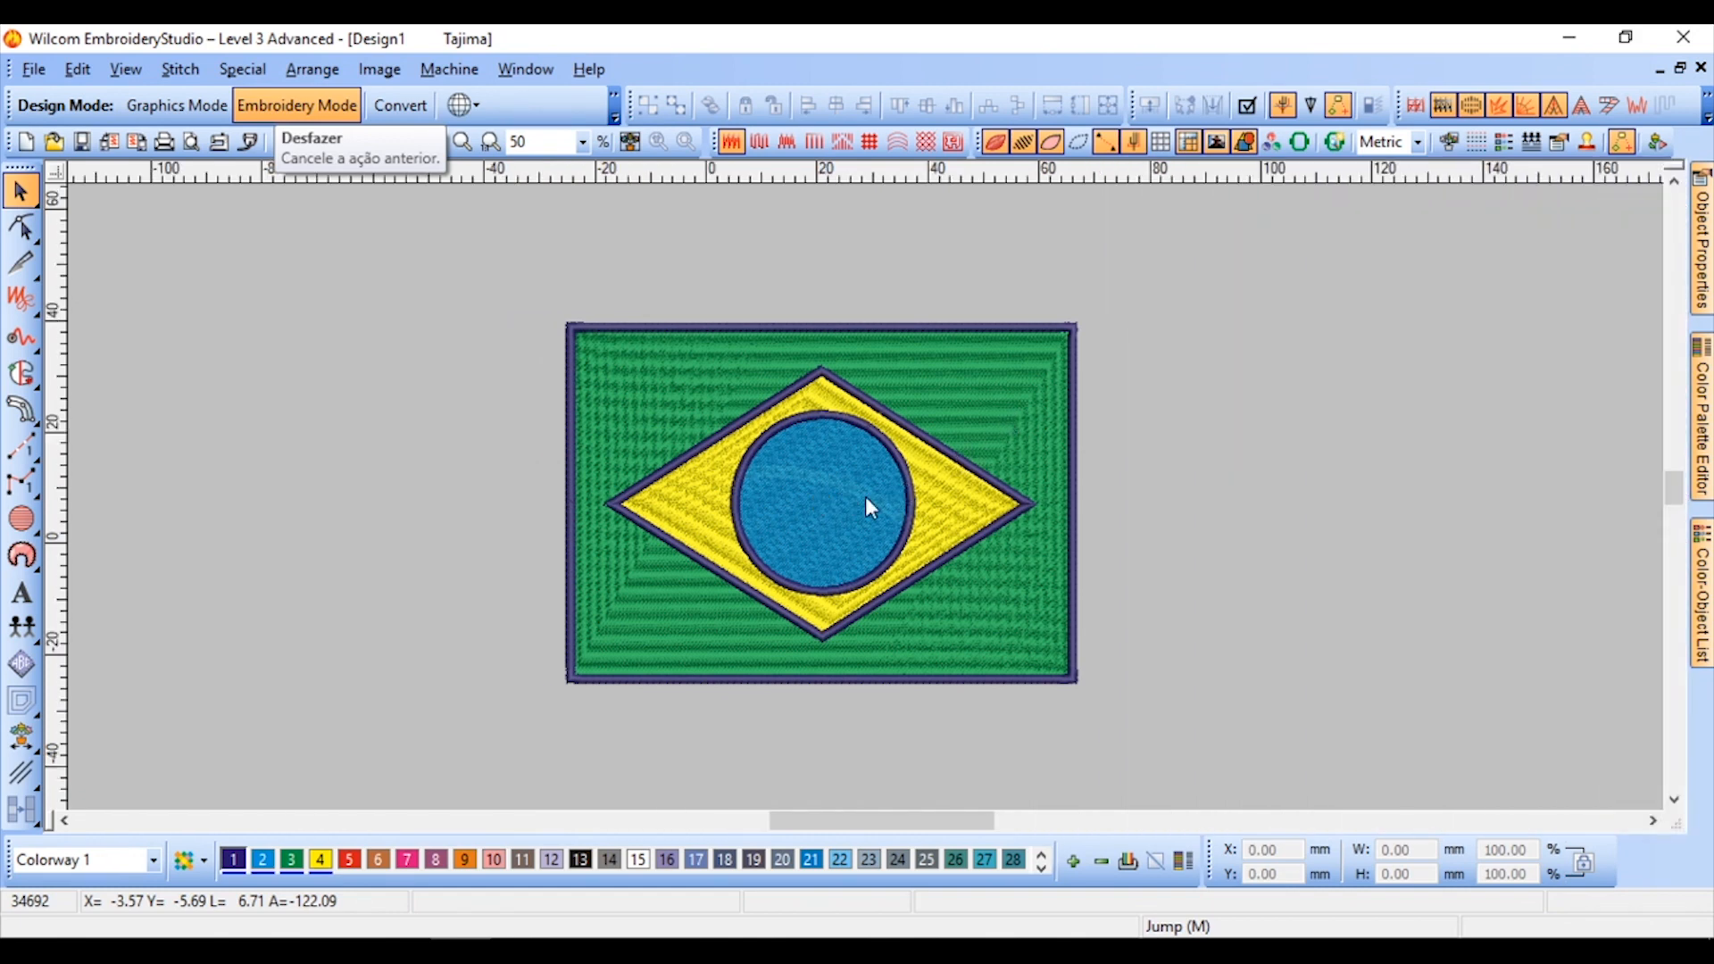
{"action": "left_click", "coordinate": [939, 500]}
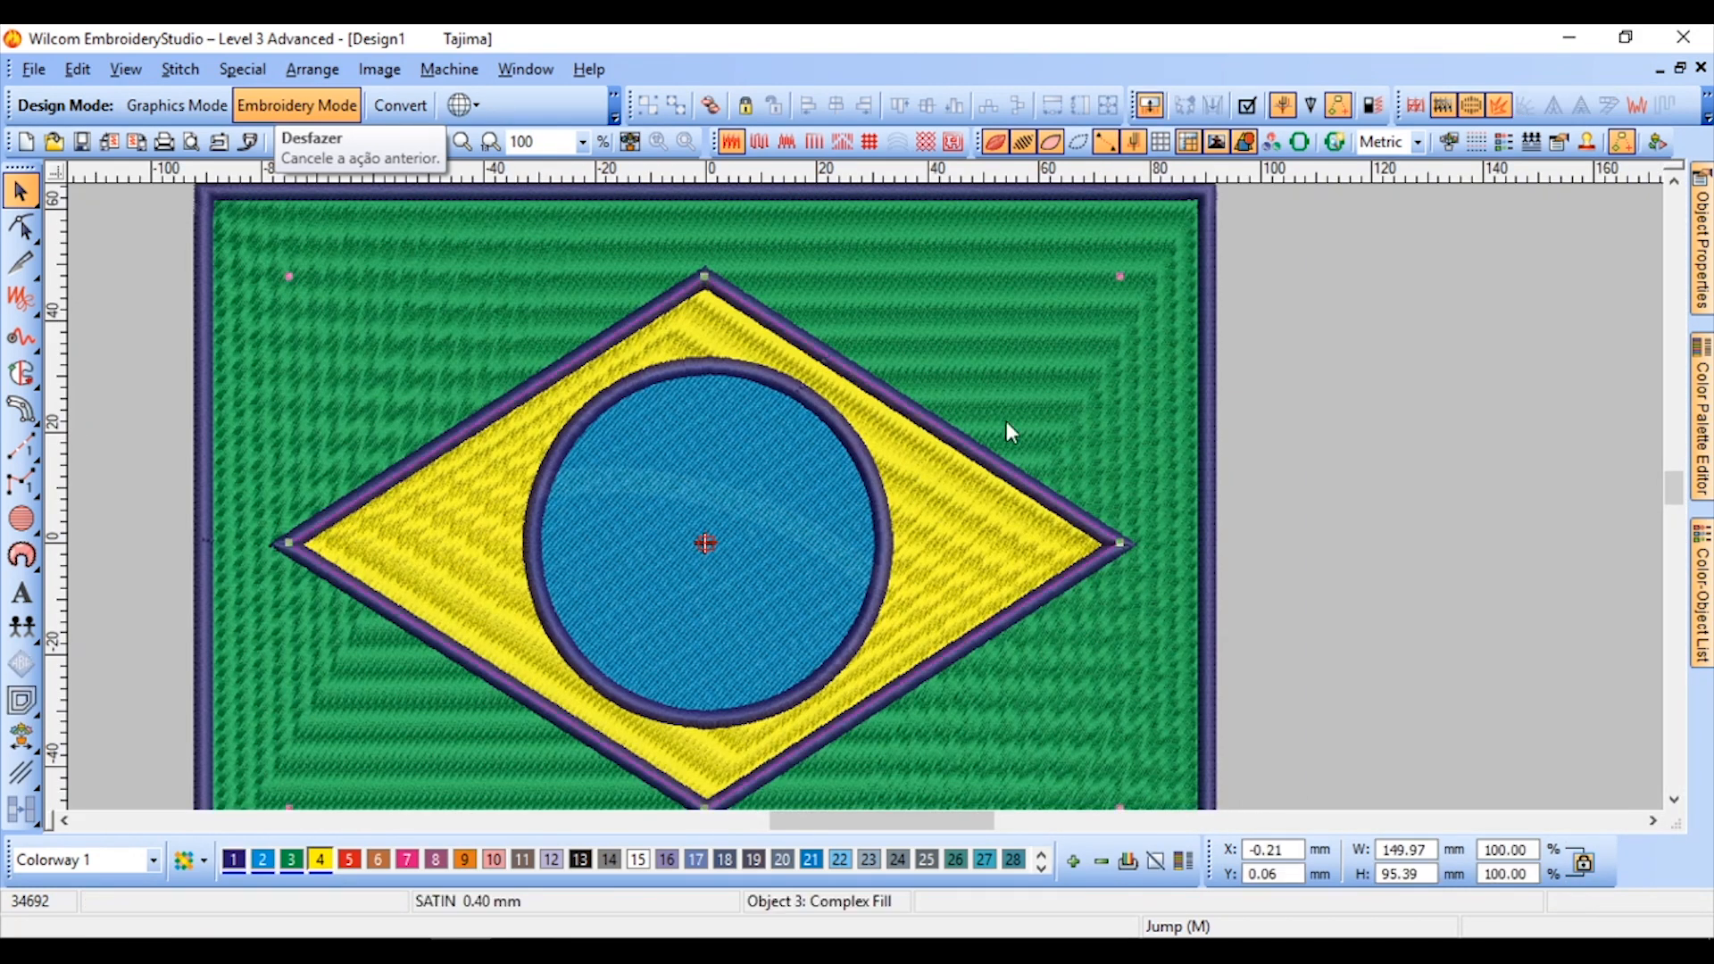
{"action": "left_click", "coordinate": [1044, 340], "text": "ctrl"}
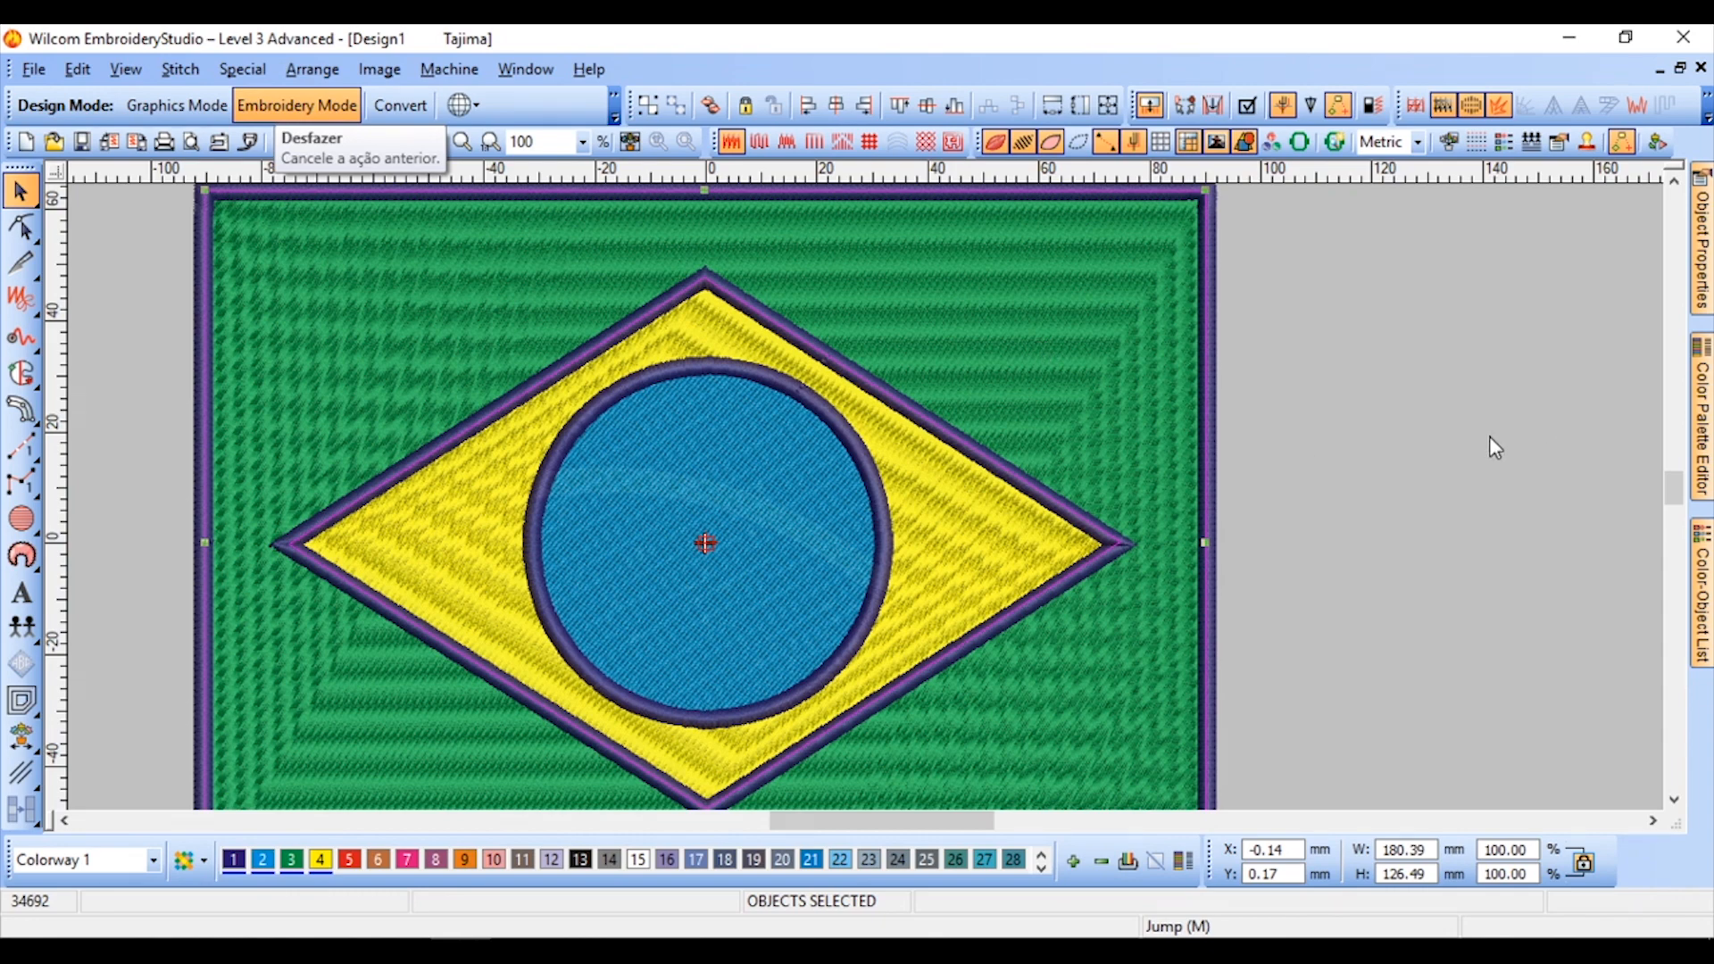
{"action": "left_click", "coordinate": [1100, 368]}
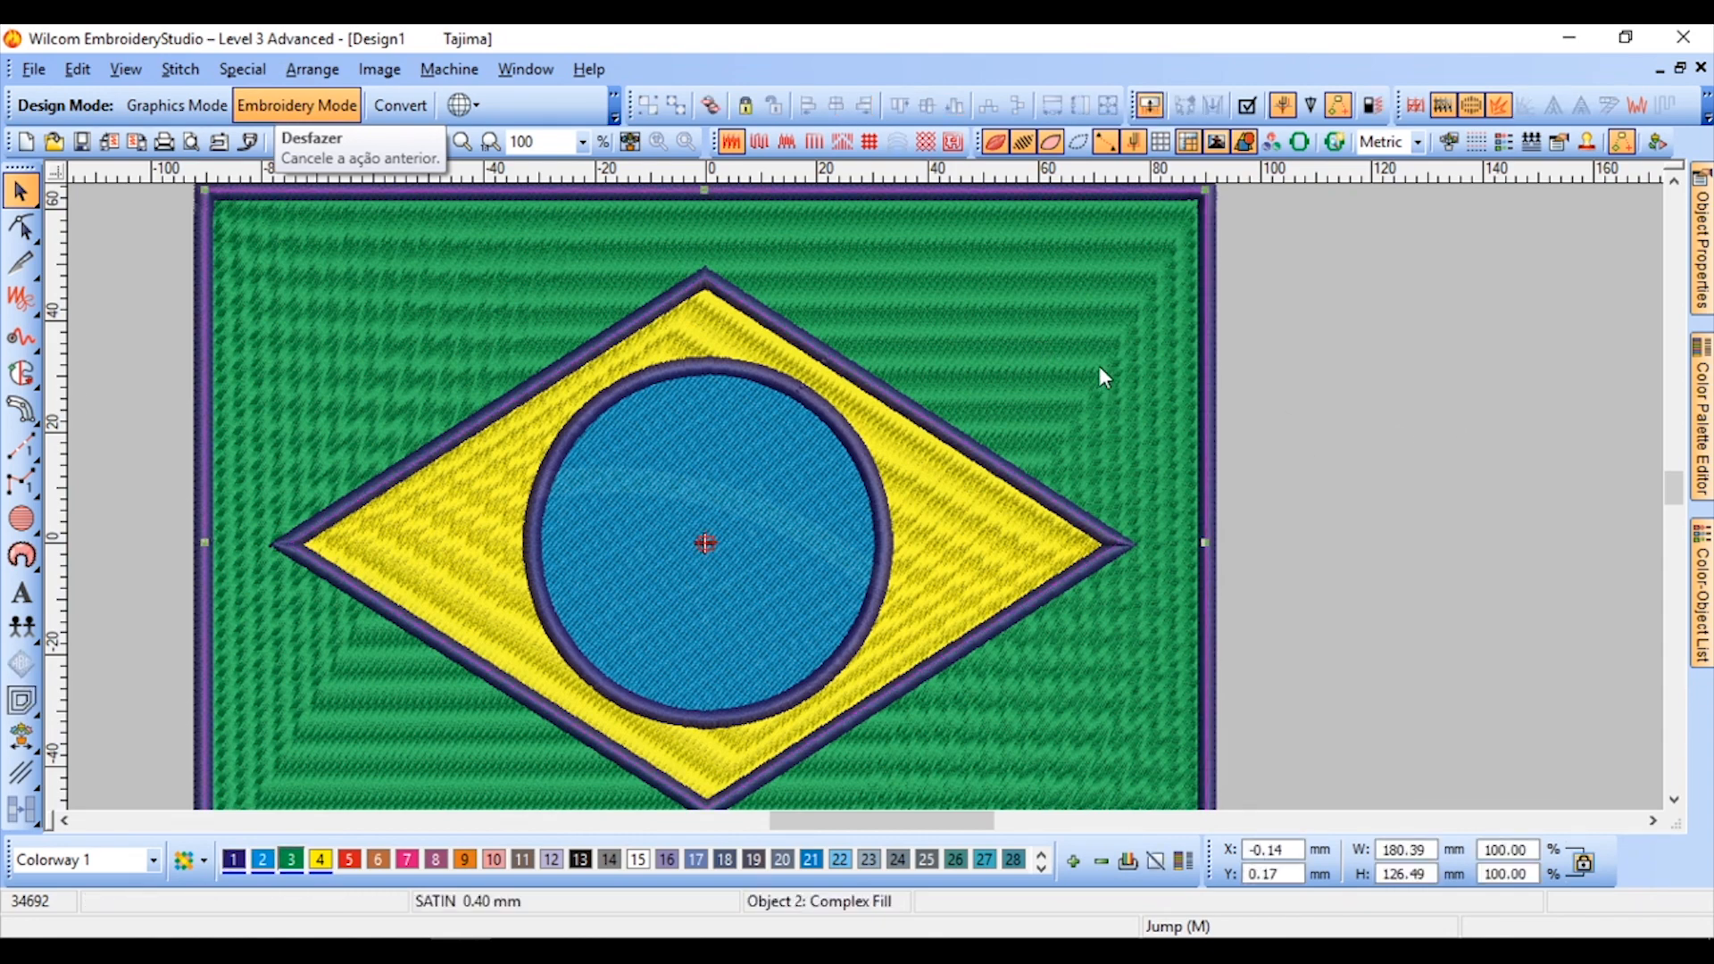
{"action": "left_click", "coordinate": [947, 519], "text": "ctrl"}
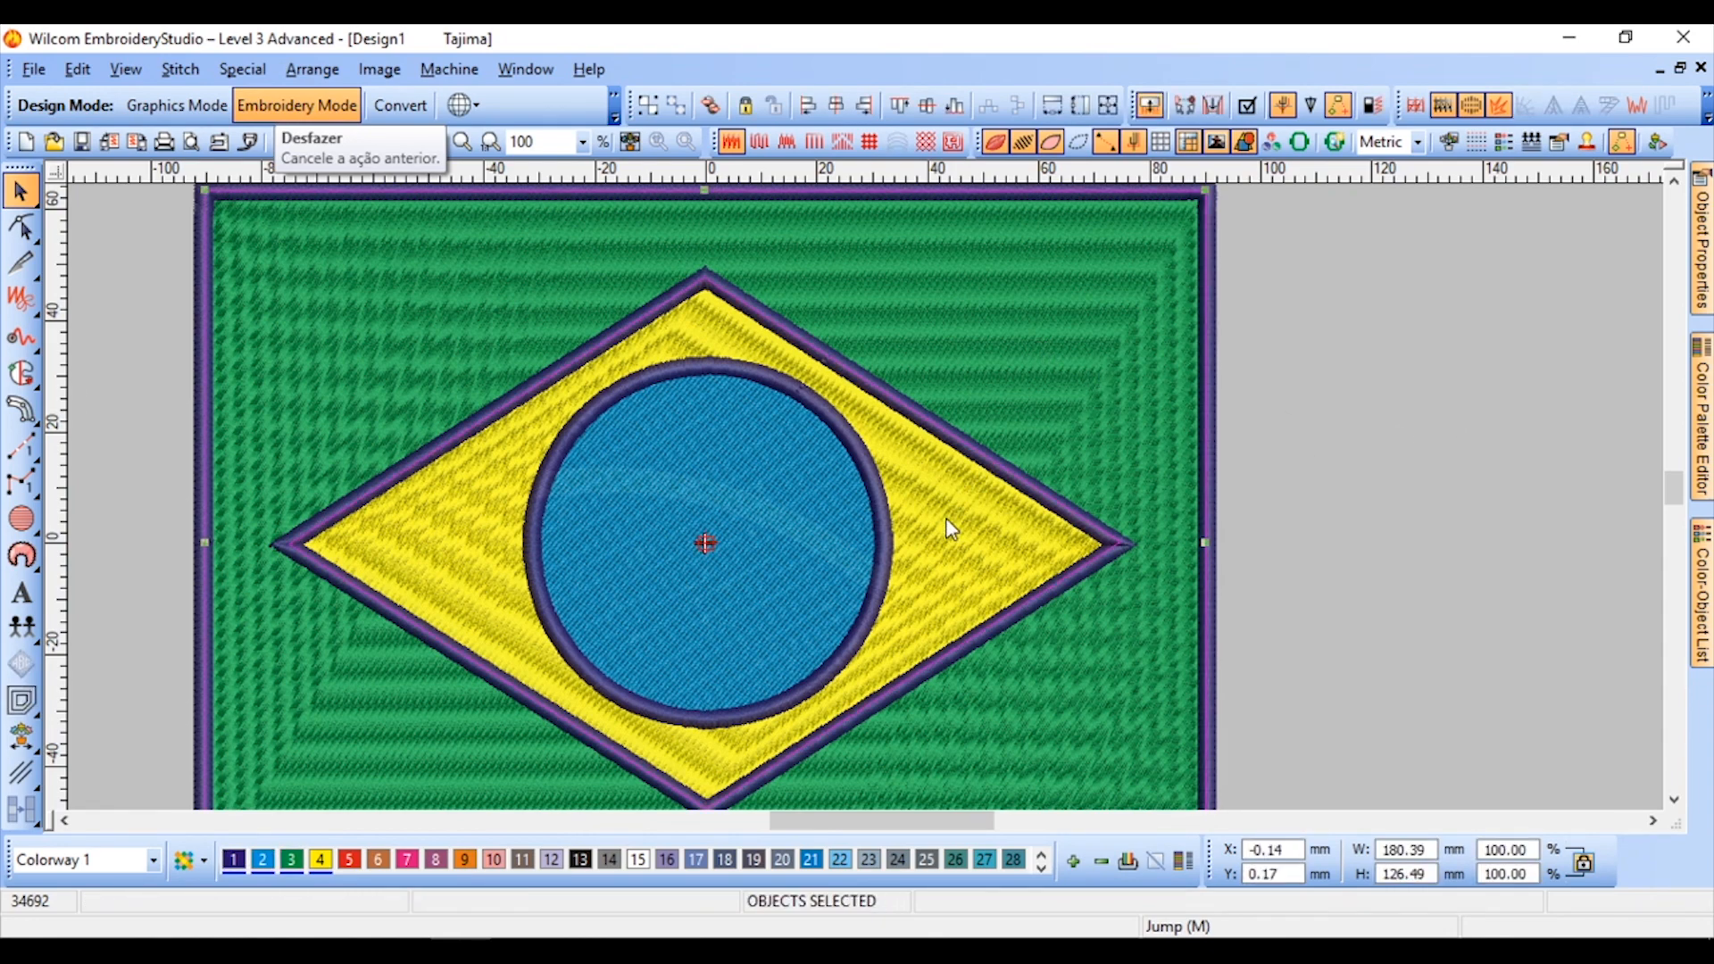
{"action": "left_click", "coordinate": [764, 523], "text": "ctrl"}
{"action": "mouse_move", "coordinate": [1707, 312]}
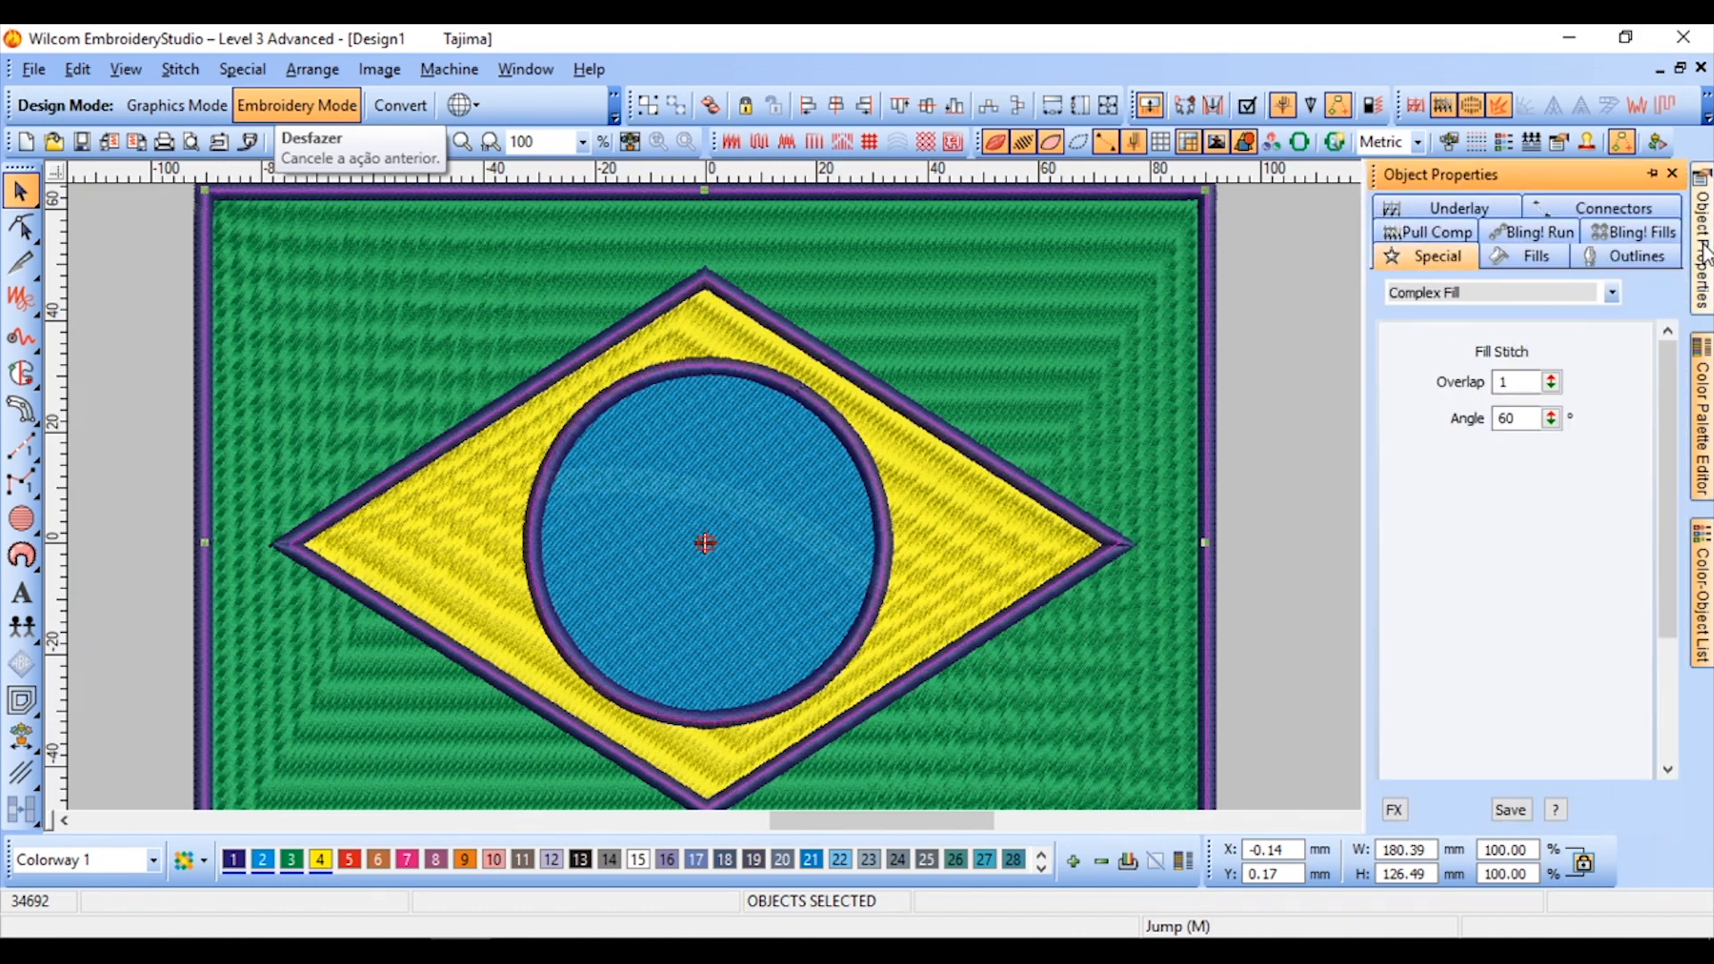
{"action": "left_click", "coordinate": [1526, 257]}
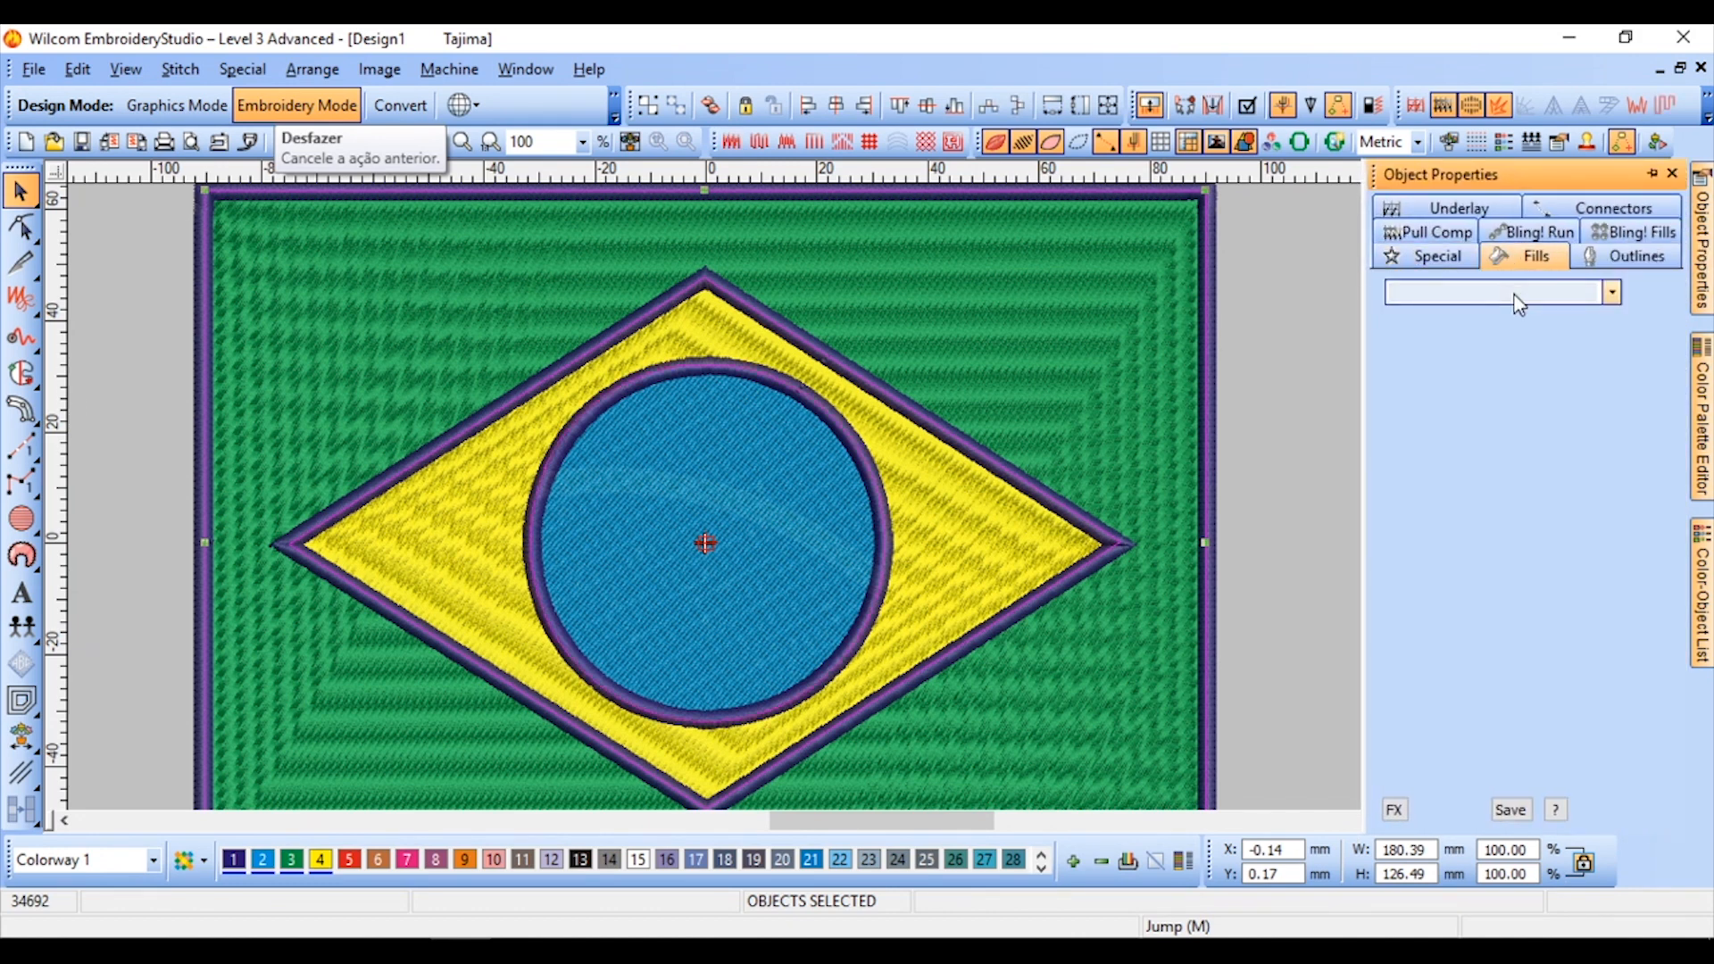
{"action": "left_click", "coordinate": [1513, 292]}
{"action": "left_click", "coordinate": [1496, 333]}
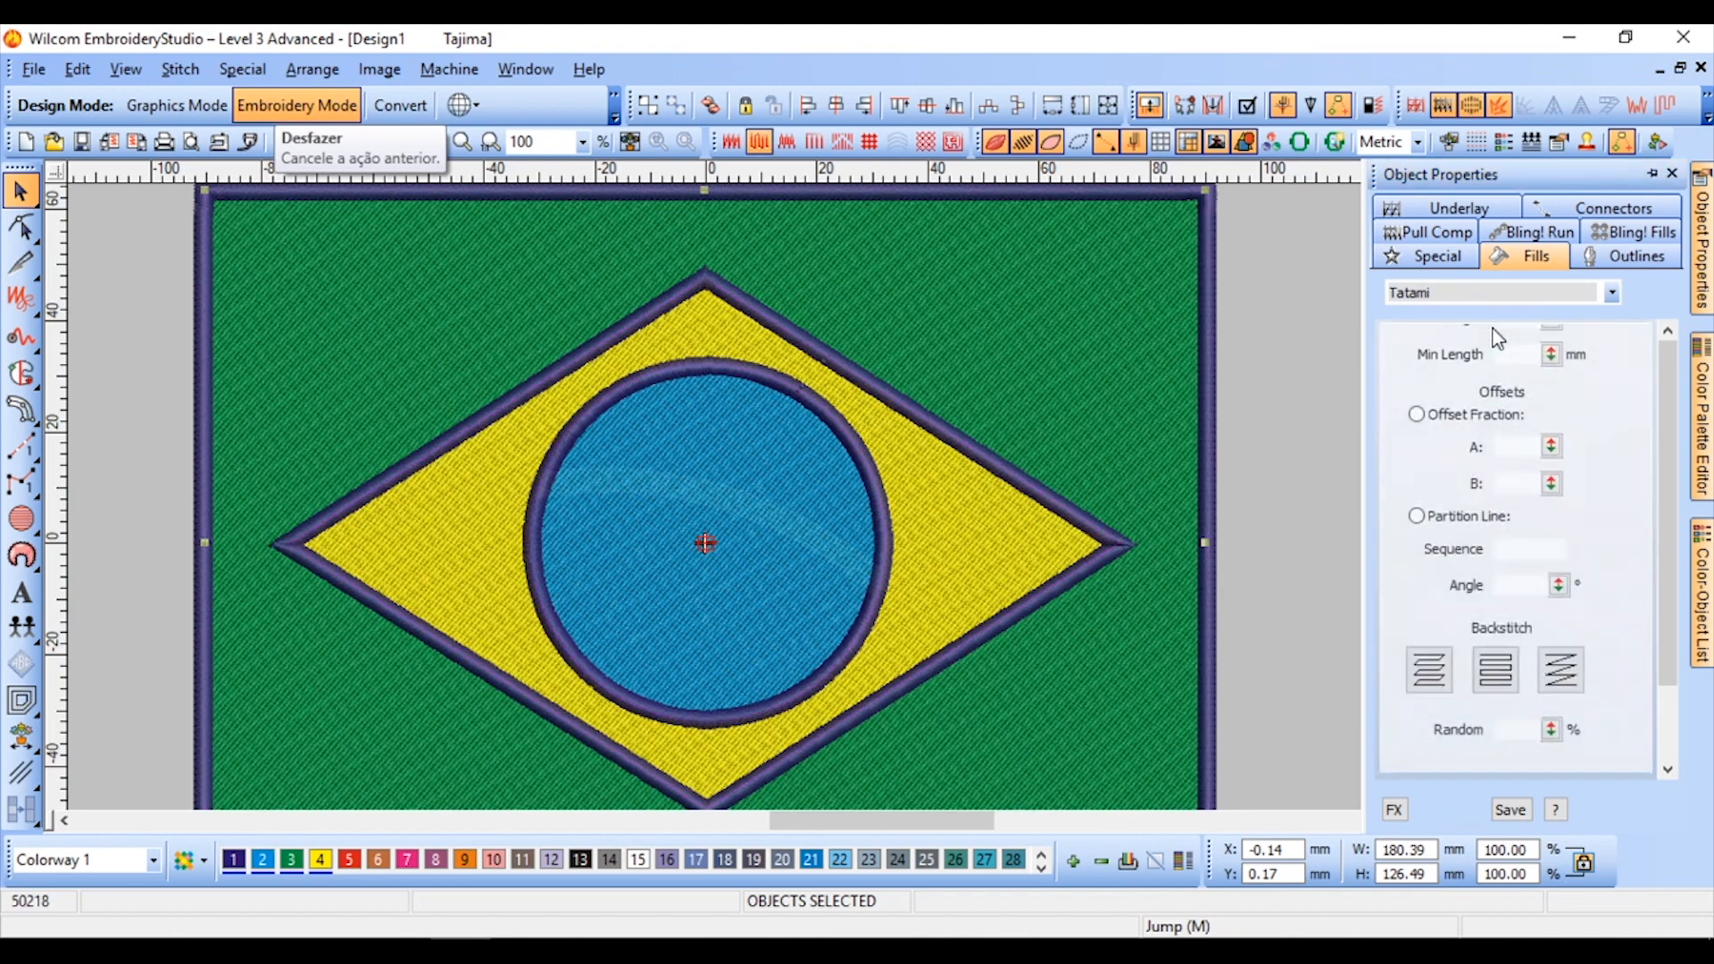
{"action": "scroll", "coordinate": [865, 496], "scroll_direction": "up", "scroll_amount": 2}
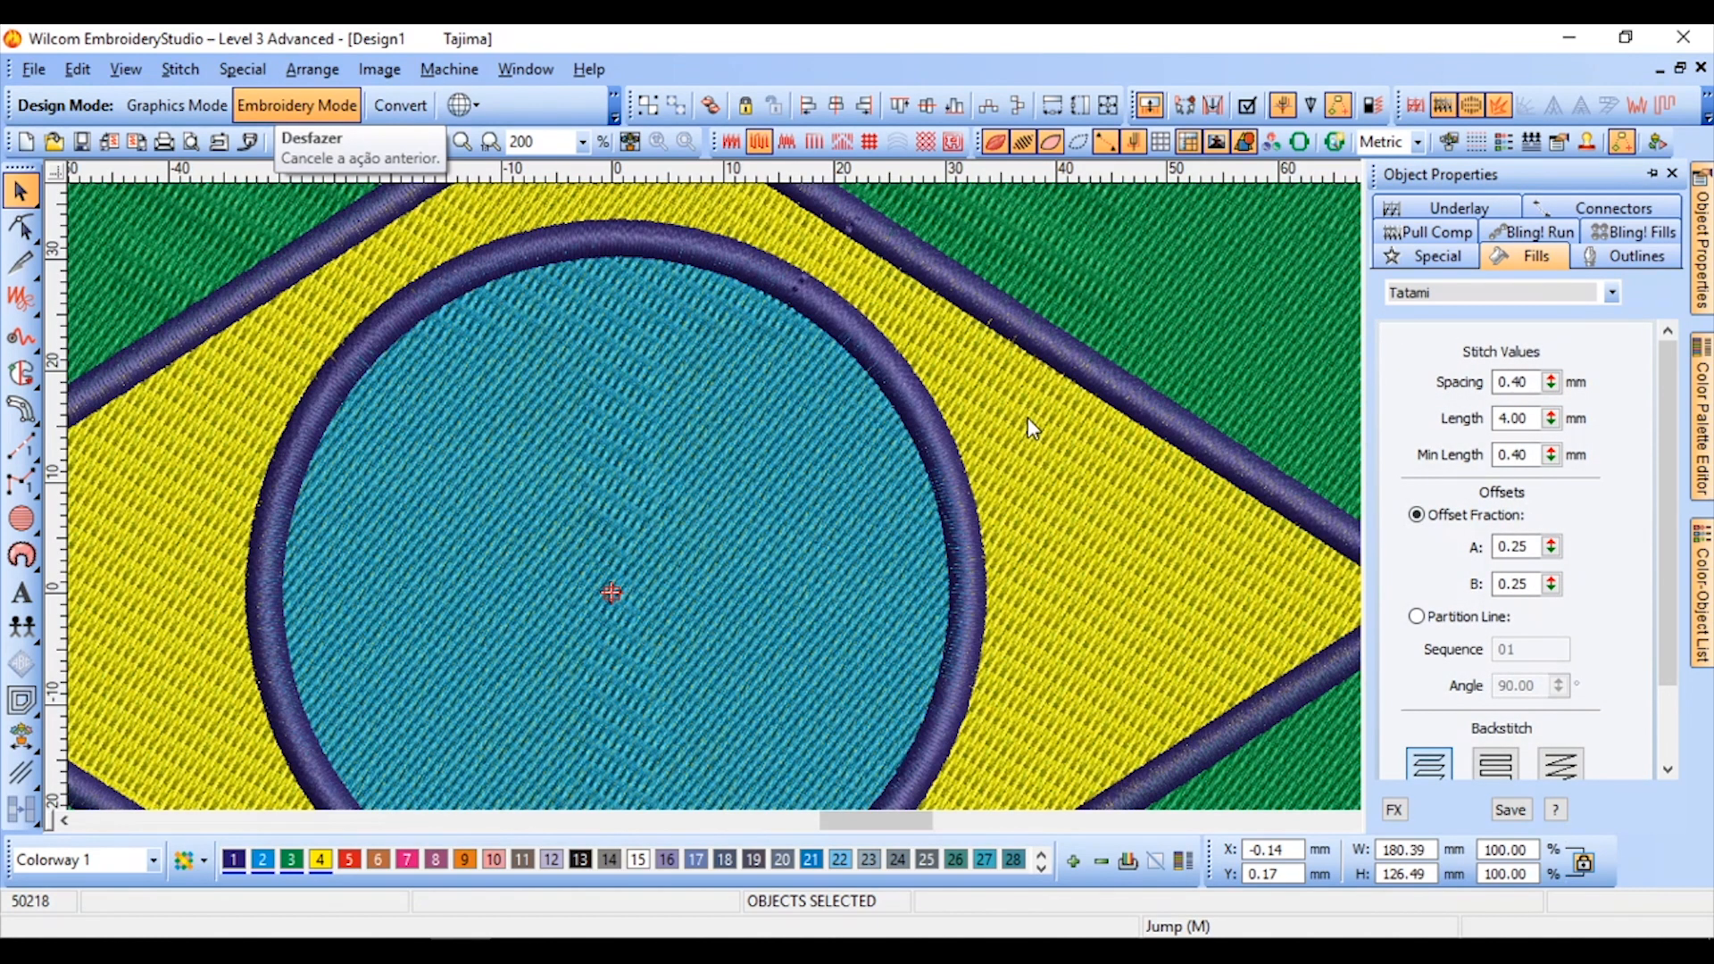
{"action": "scroll", "coordinate": [865, 497], "scroll_direction": "down", "scroll_amount": 2}
{"action": "left_click", "coordinate": [1228, 407]}
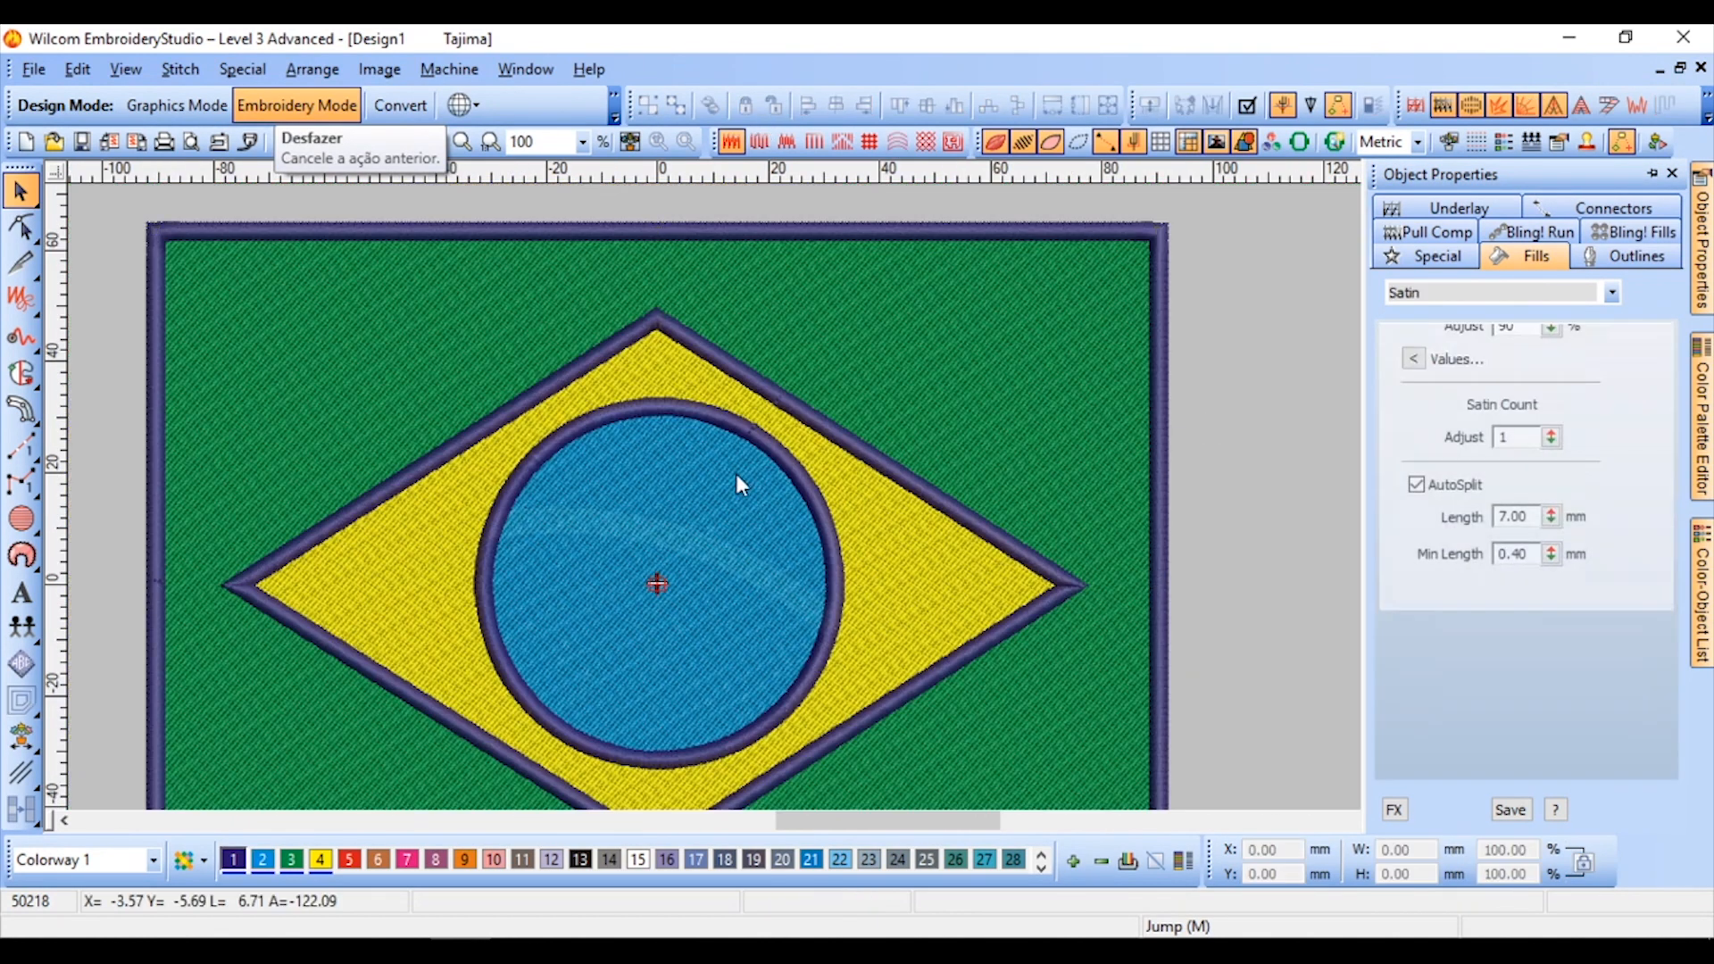
Turn off the TrueView display and examine the plain stitch lines across the flag's fills and outlines
{"action": "scroll", "coordinate": [834, 547], "scroll_direction": "down", "scroll_amount": 2}
{"action": "scroll", "coordinate": [865, 496], "scroll_direction": "up", "scroll_amount": 2}
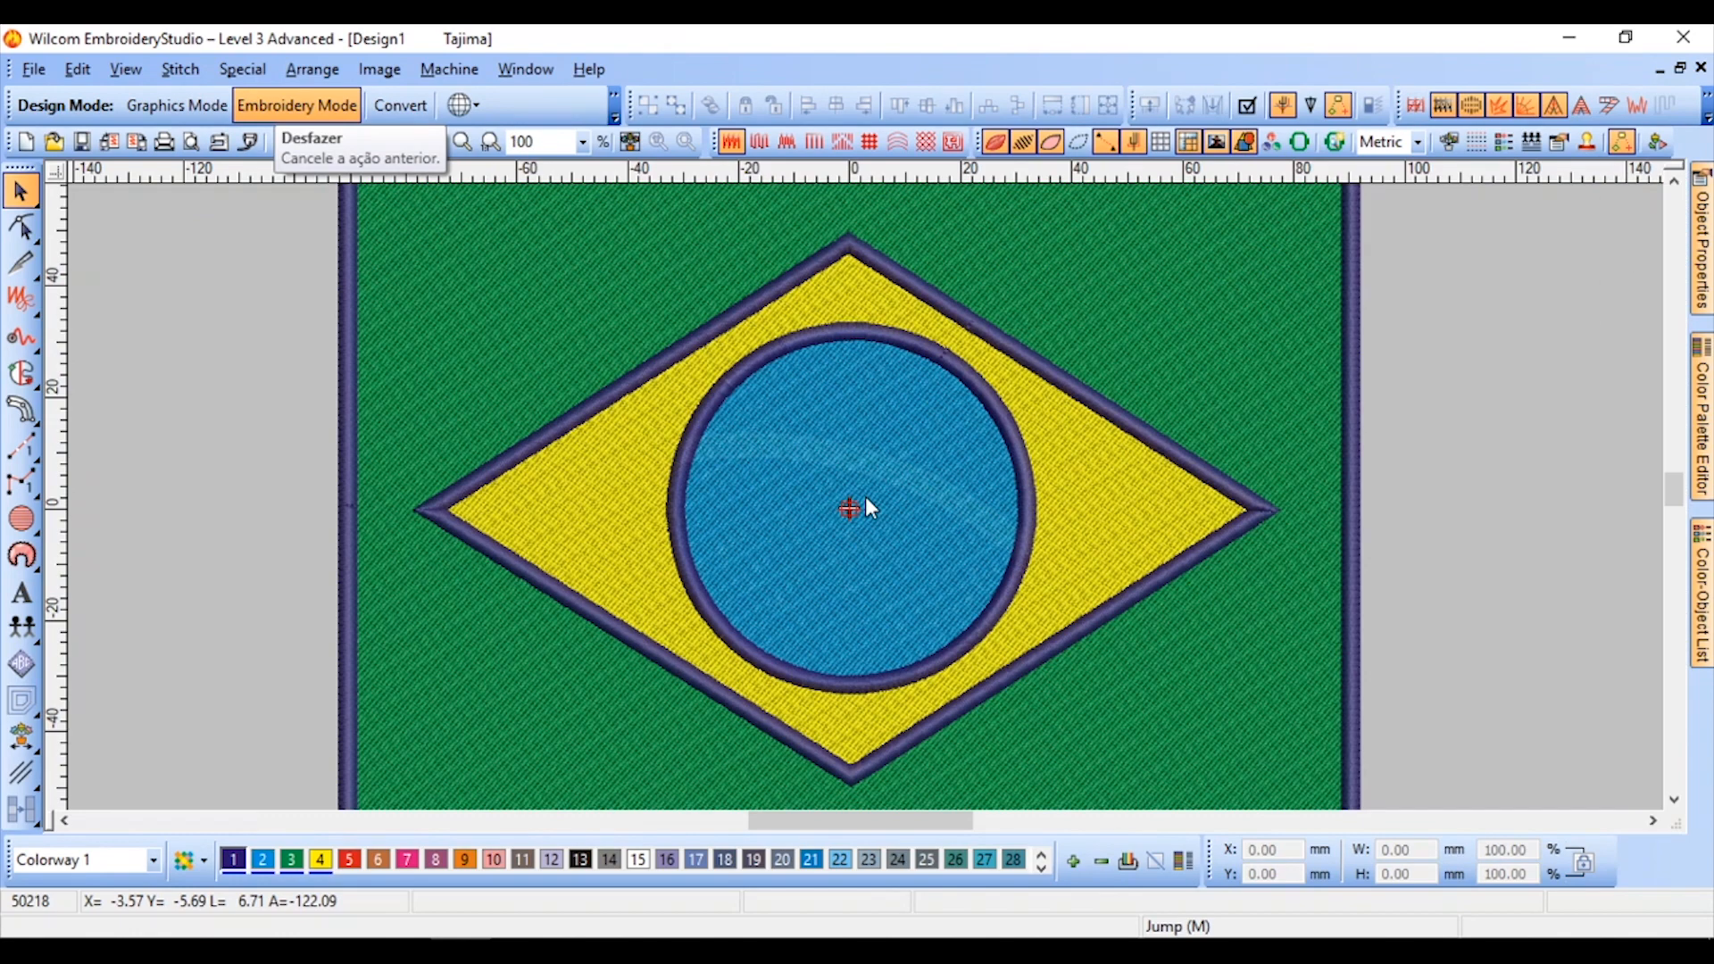
{"action": "scroll", "coordinate": [866, 498], "scroll_direction": "down", "scroll_amount": 2}
{"action": "left_click", "coordinate": [1027, 140]}
{"action": "left_click", "coordinate": [1027, 141]}
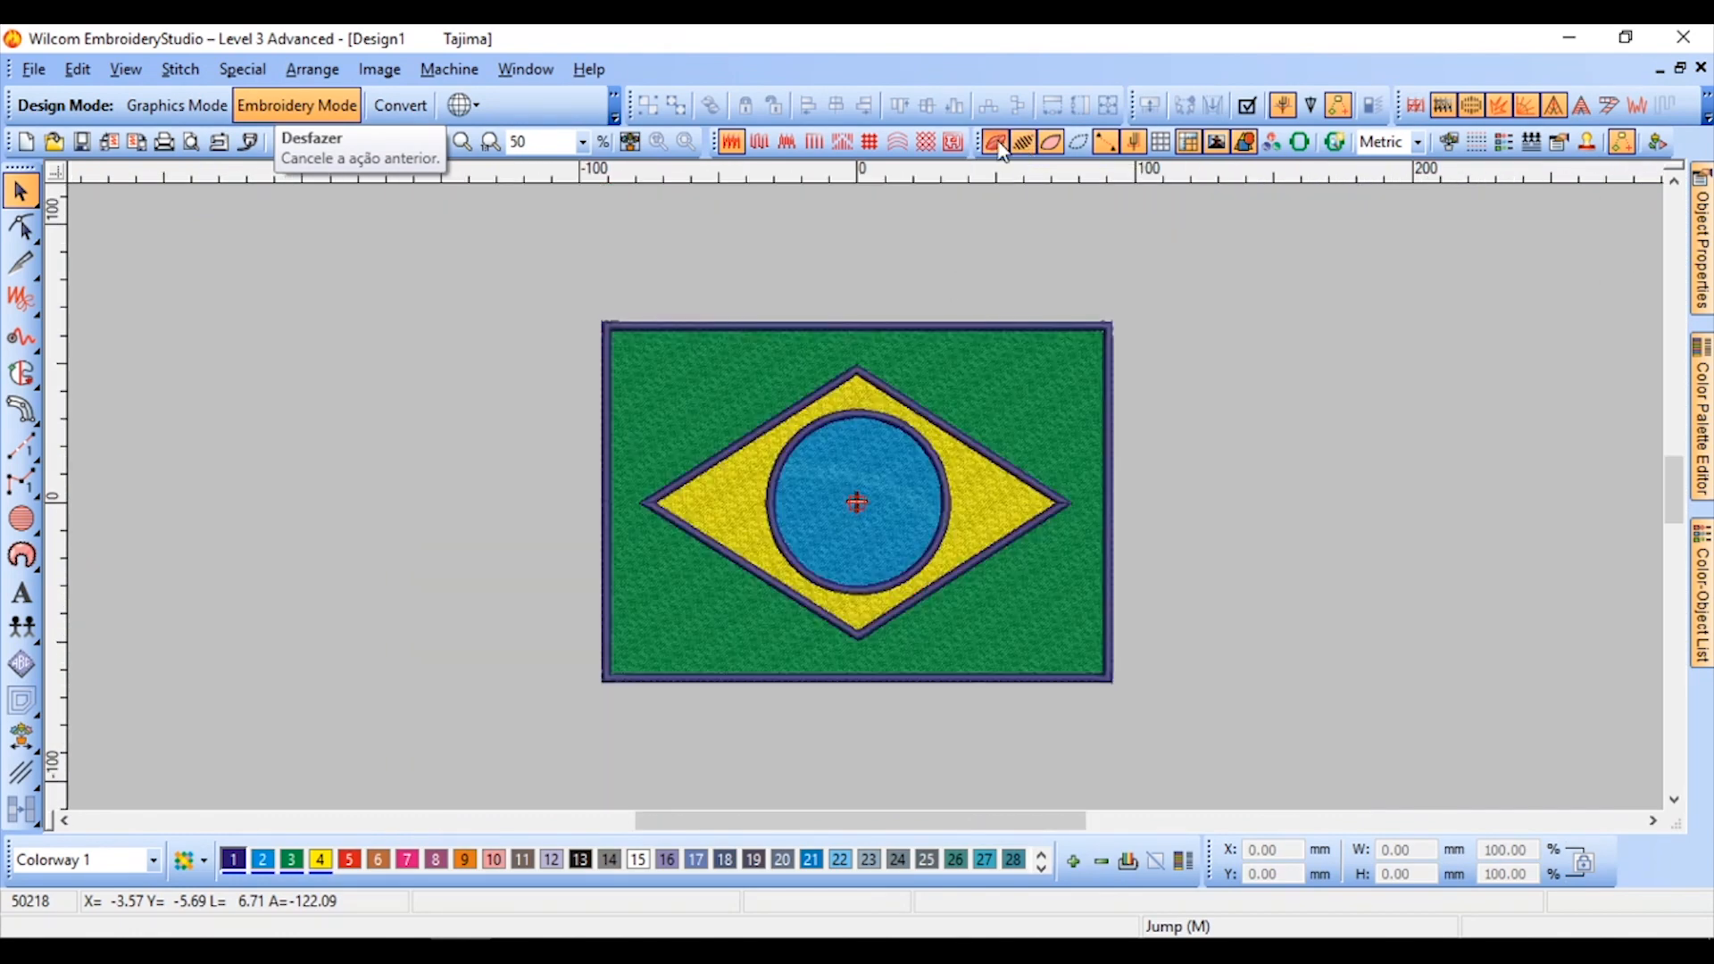
{"action": "left_click", "coordinate": [997, 142]}
{"action": "scroll", "coordinate": [875, 464], "scroll_direction": "up", "scroll_amount": 1}
{"action": "scroll", "coordinate": [866, 498], "scroll_direction": "up", "scroll_amount": 1}
{"action": "scroll", "coordinate": [866, 498], "scroll_direction": "down", "scroll_amount": 1}
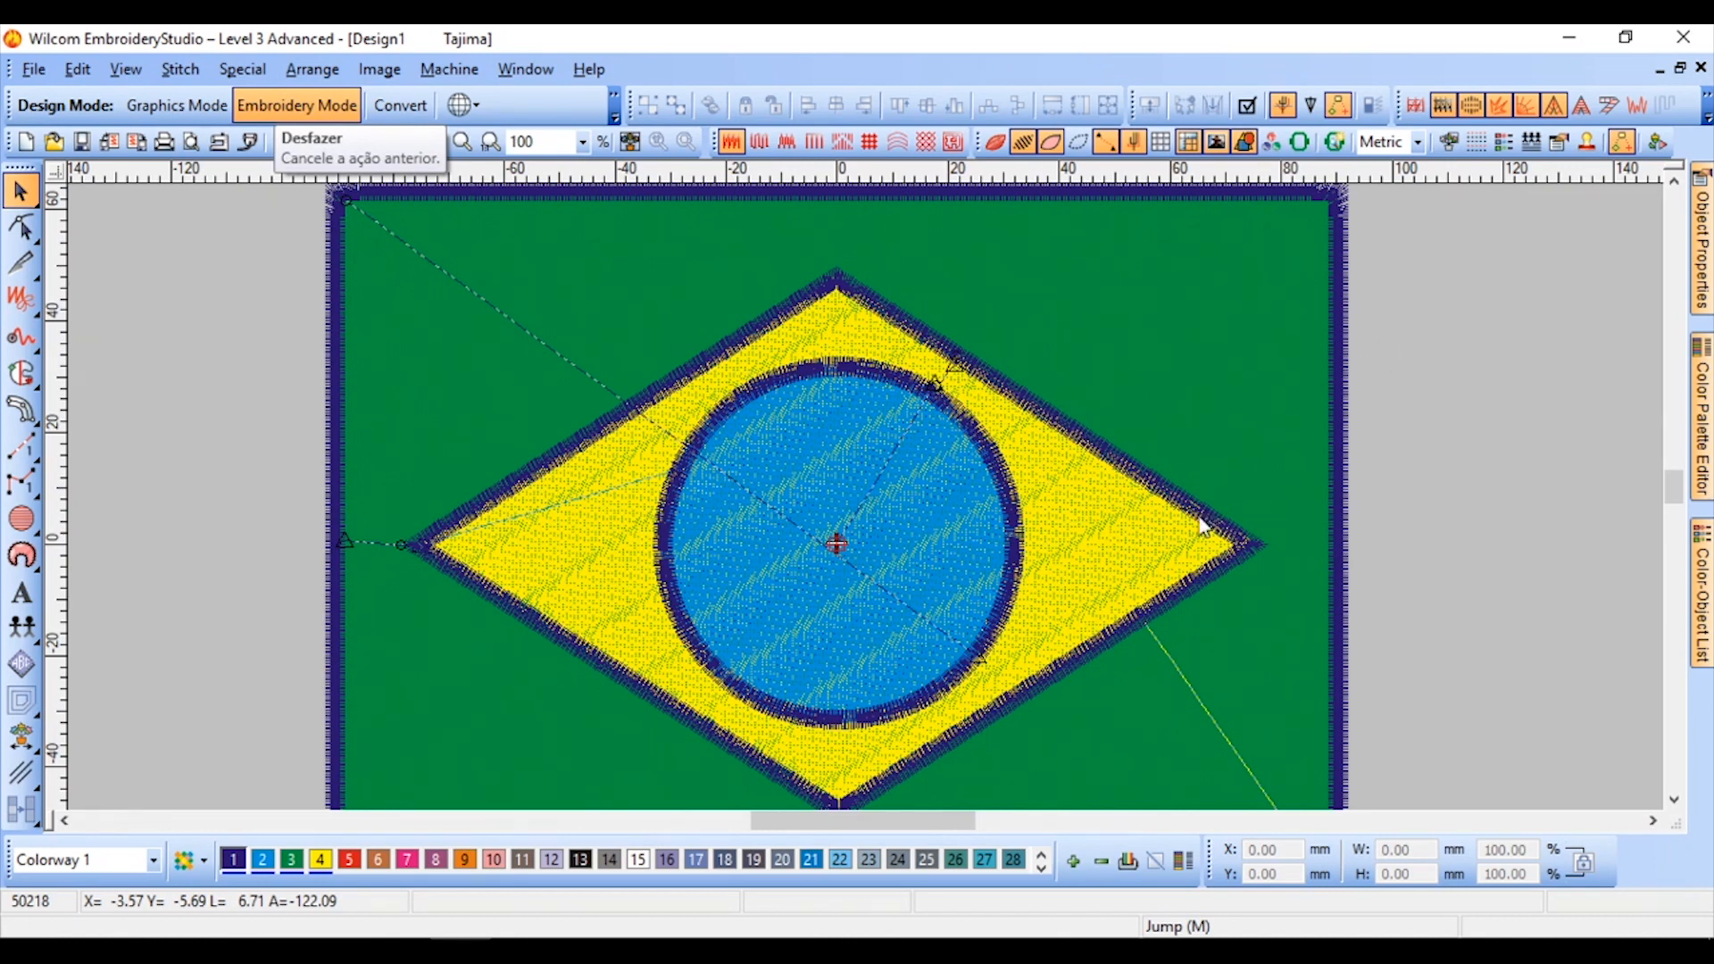
{"action": "scroll", "coordinate": [857, 495], "scroll_direction": "down", "scroll_amount": 2}
{"action": "scroll", "coordinate": [865, 496], "scroll_direction": "up", "scroll_amount": 2}
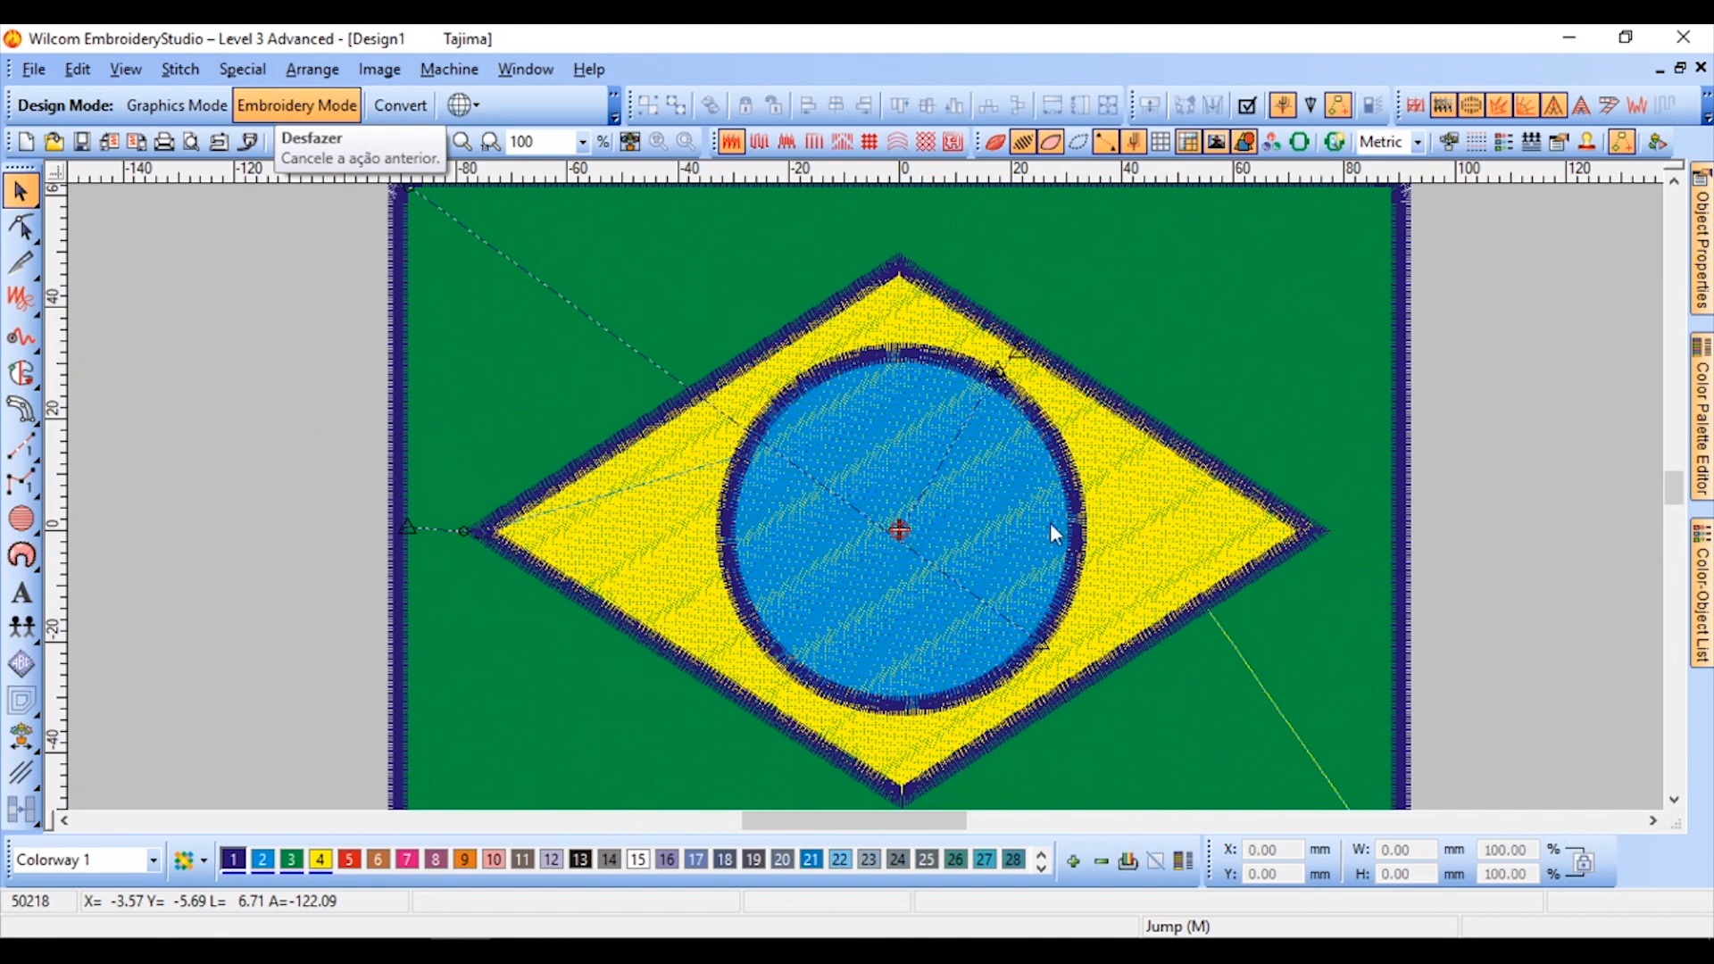
{"action": "scroll", "coordinate": [871, 507], "scroll_direction": "up", "scroll_amount": 1}
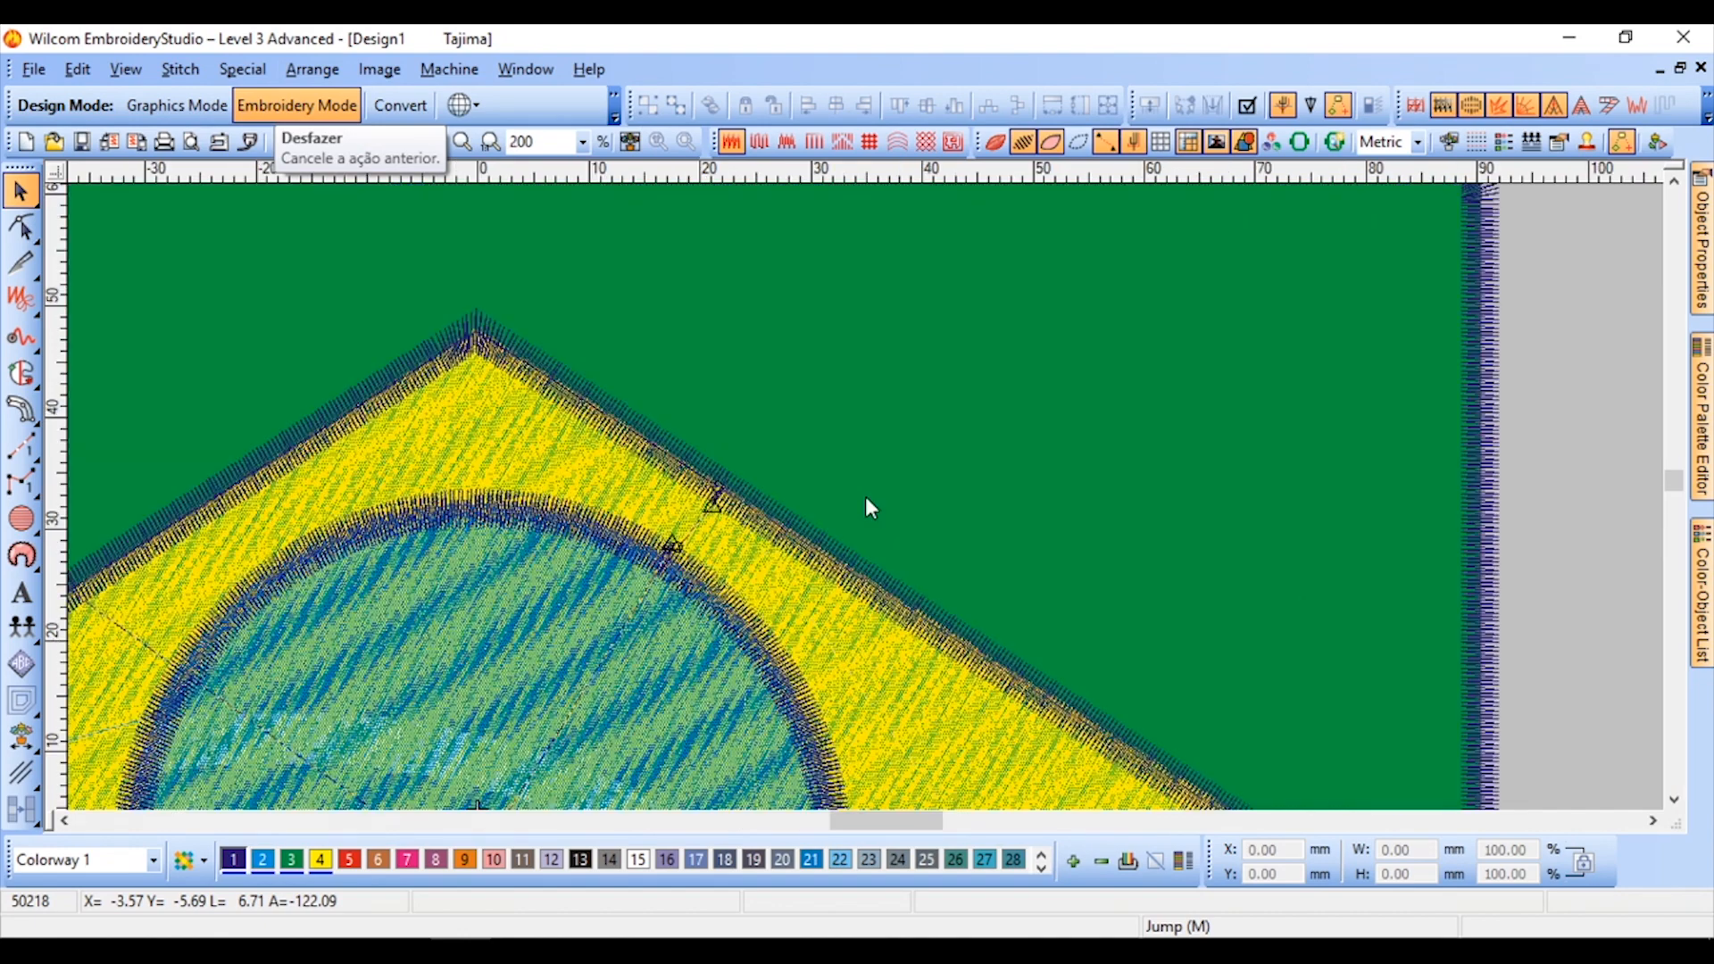
Hide the background bitmap and inspect the stitches of the rectangle, diamond and circle fills on their own
{"action": "left_click", "coordinate": [1216, 142]}
{"action": "scroll", "coordinate": [962, 400], "scroll_direction": "down", "scroll_amount": 1}
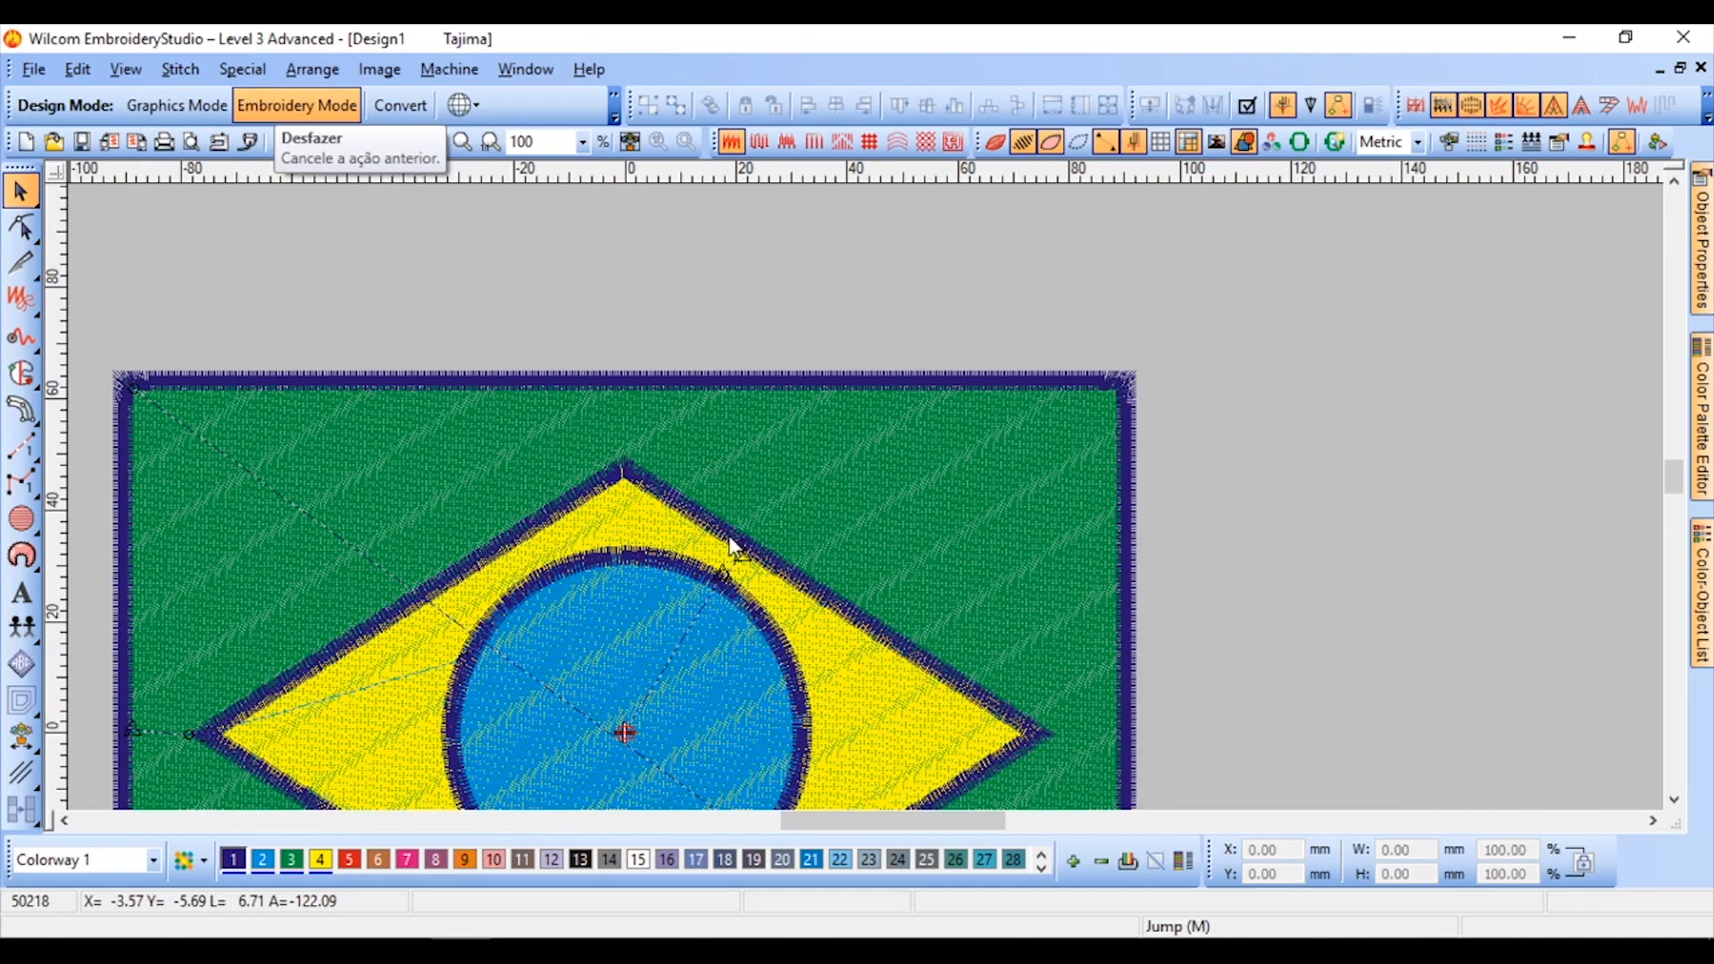
{"action": "scroll", "coordinate": [730, 539], "scroll_direction": "up", "scroll_amount": 1}
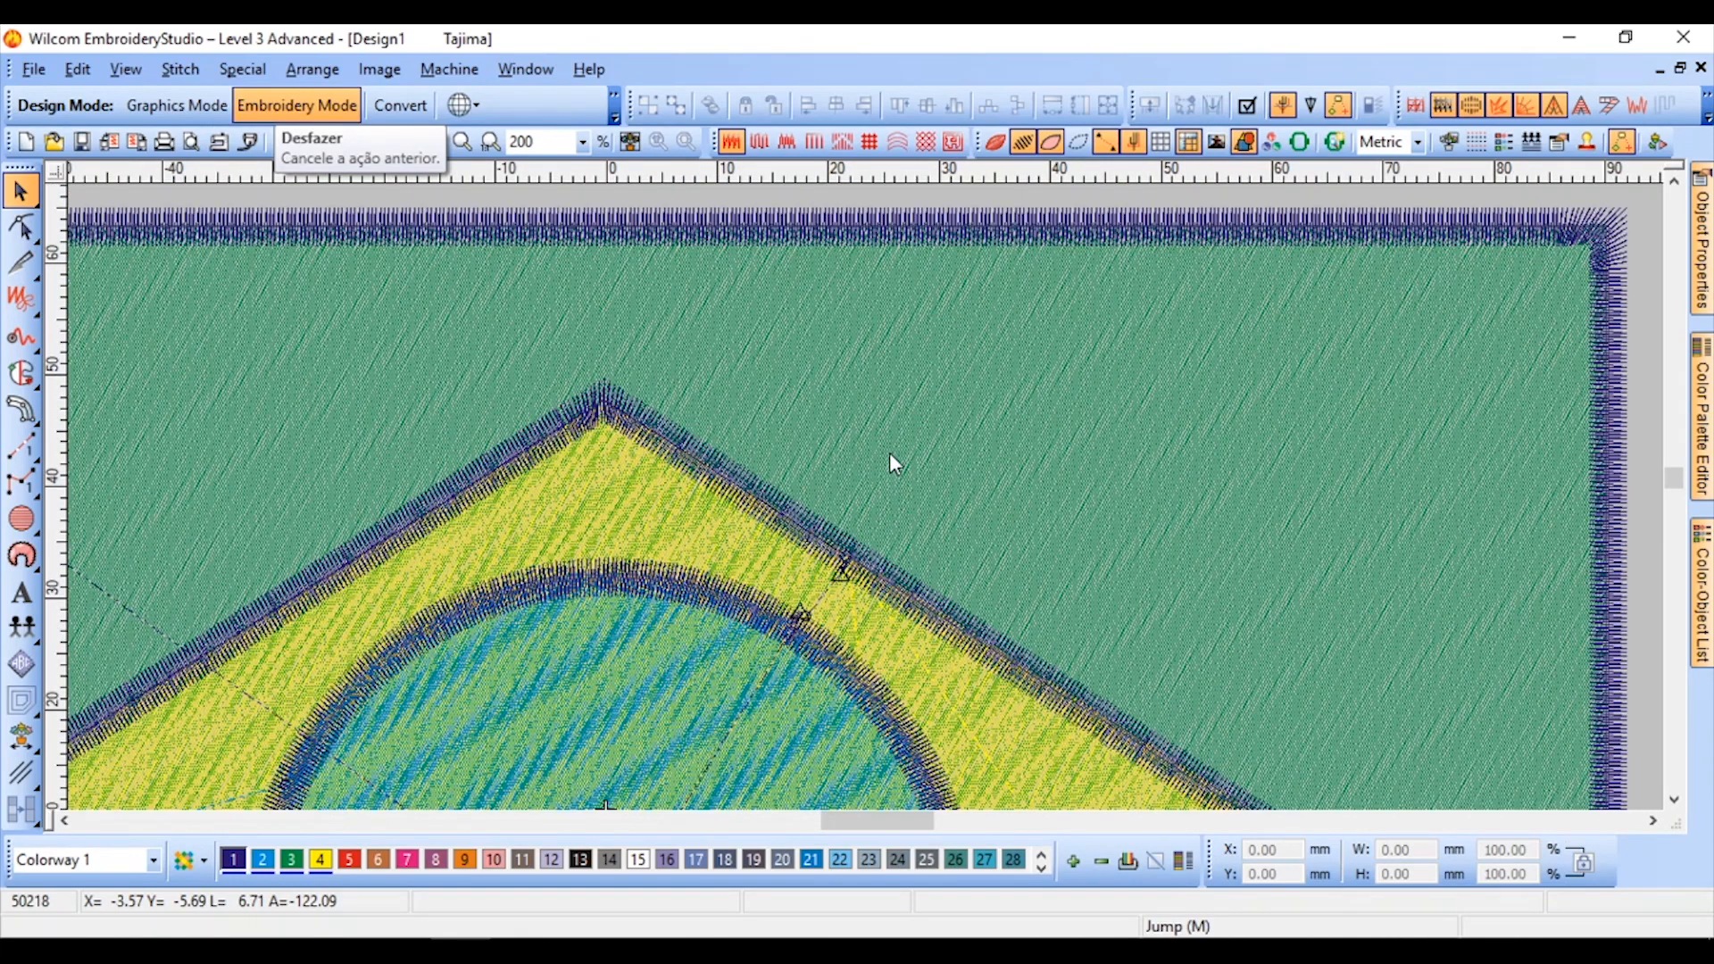
{"action": "scroll", "coordinate": [889, 453], "scroll_direction": "down", "scroll_amount": 1}
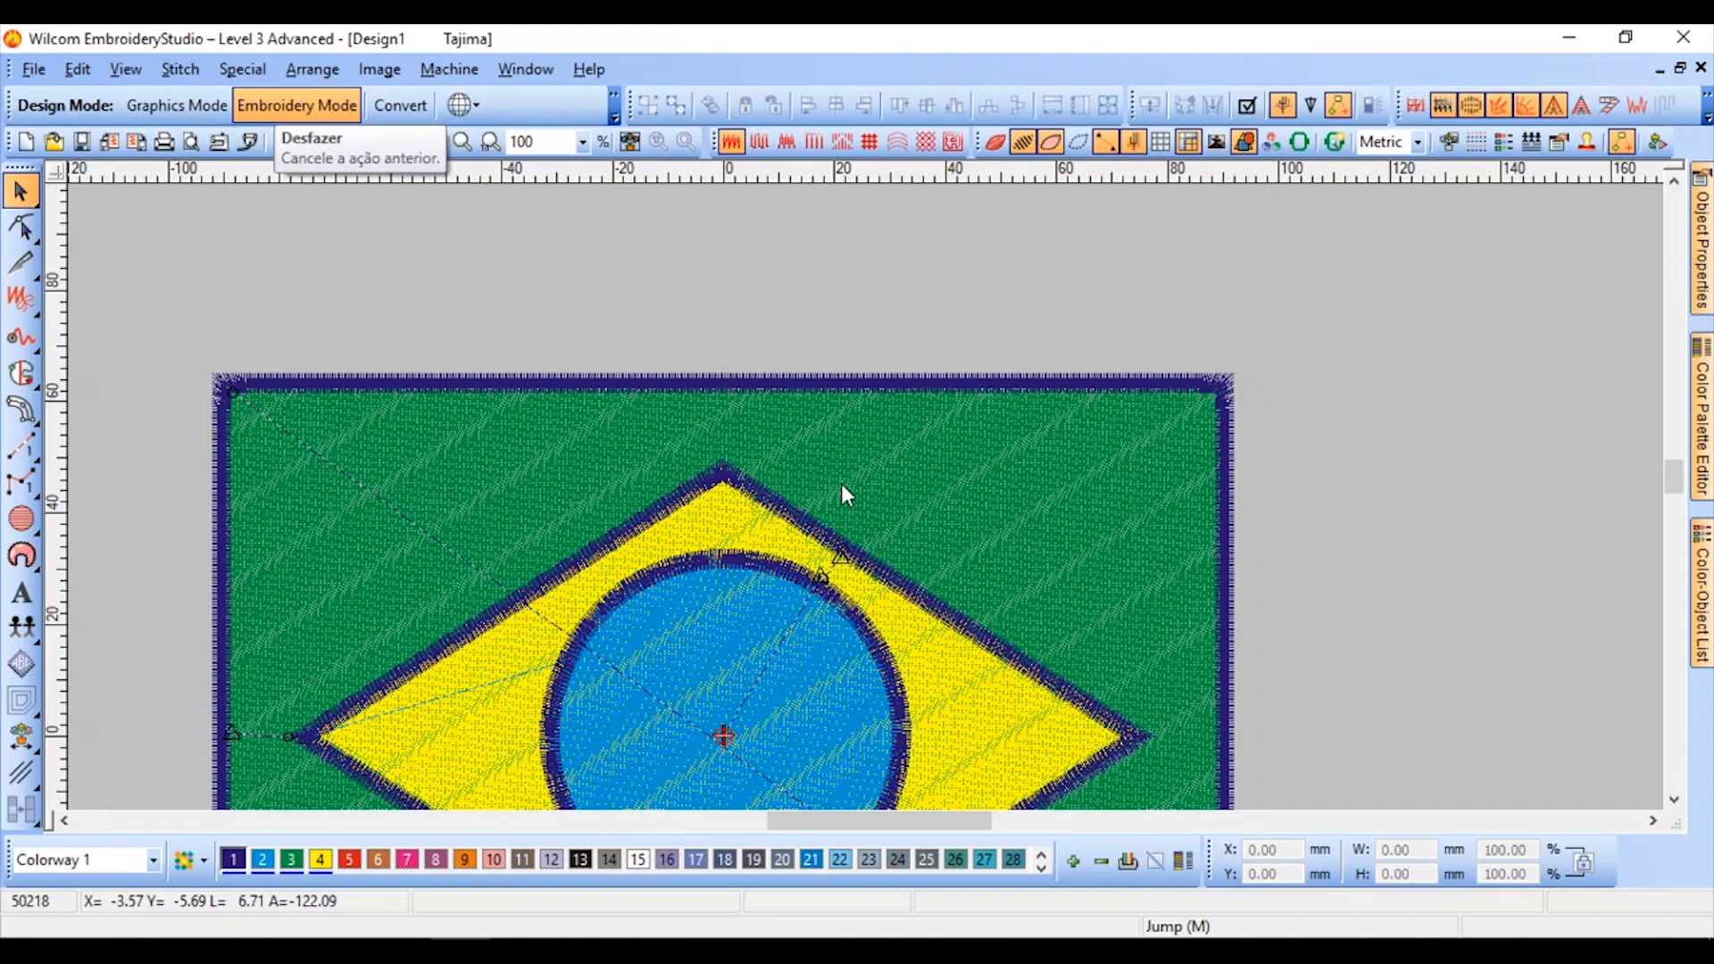
{"action": "scroll", "coordinate": [791, 693], "scroll_direction": "up", "scroll_amount": 1}
{"action": "scroll", "coordinate": [865, 496], "scroll_direction": "down", "scroll_amount": 1}
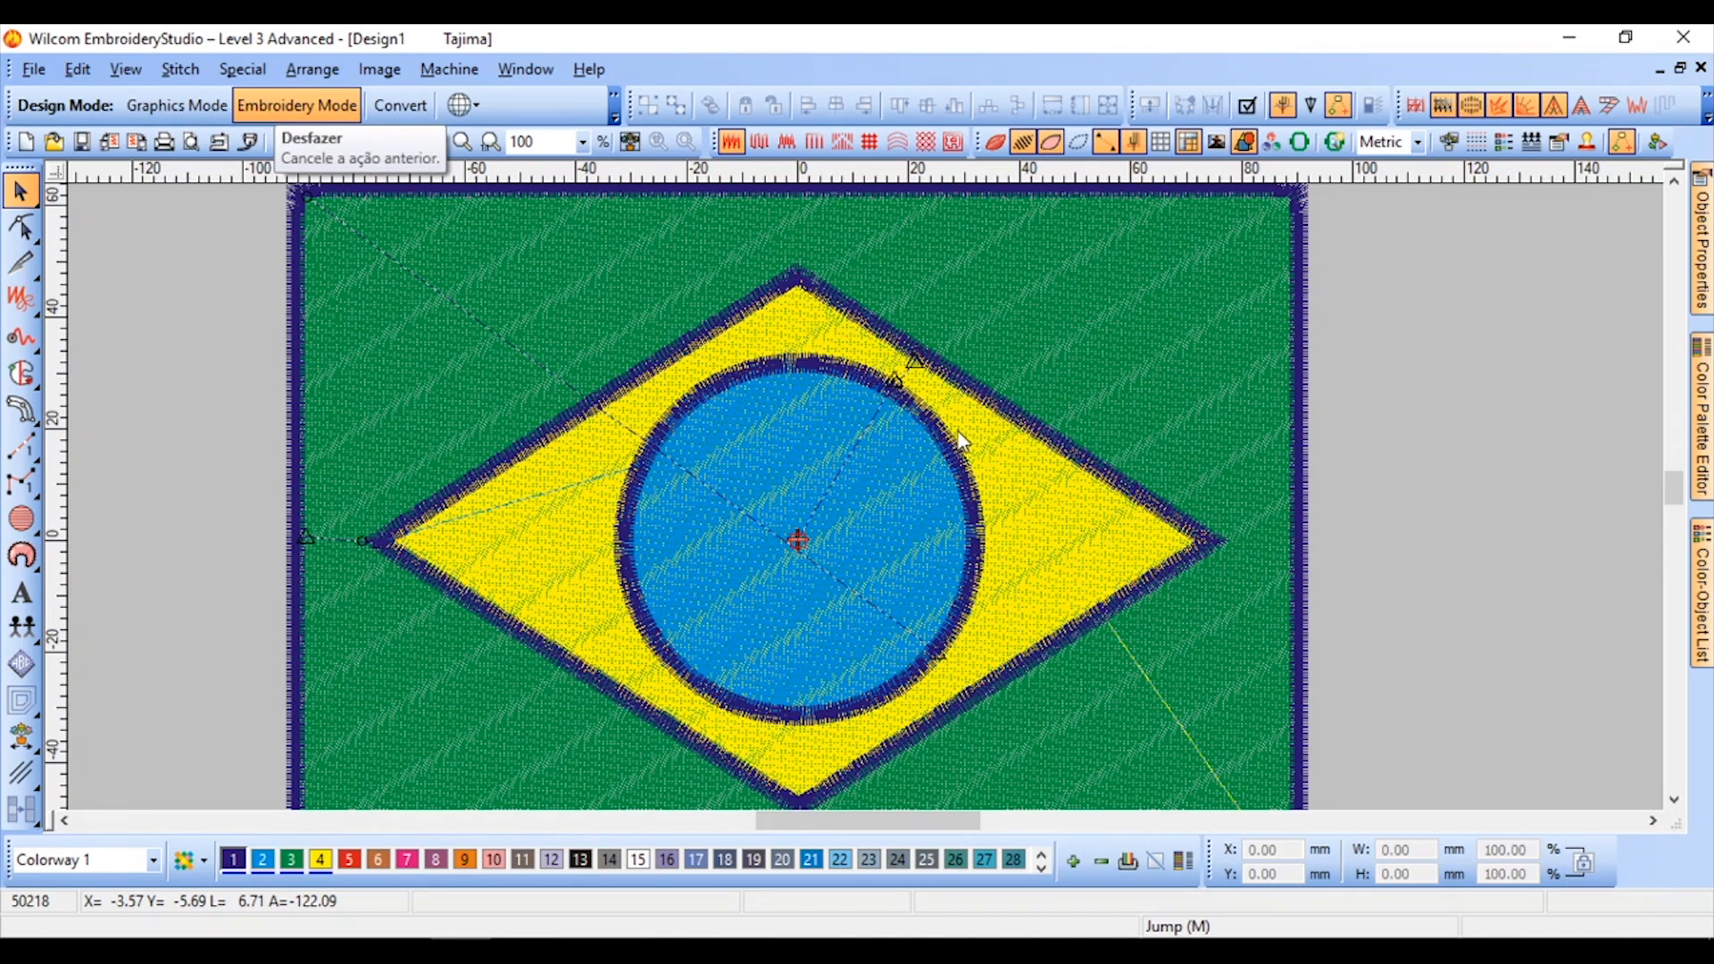
{"action": "scroll", "coordinate": [865, 497], "scroll_direction": "up", "scroll_amount": 1}
{"action": "scroll", "coordinate": [865, 496], "scroll_direction": "down", "scroll_amount": 2}
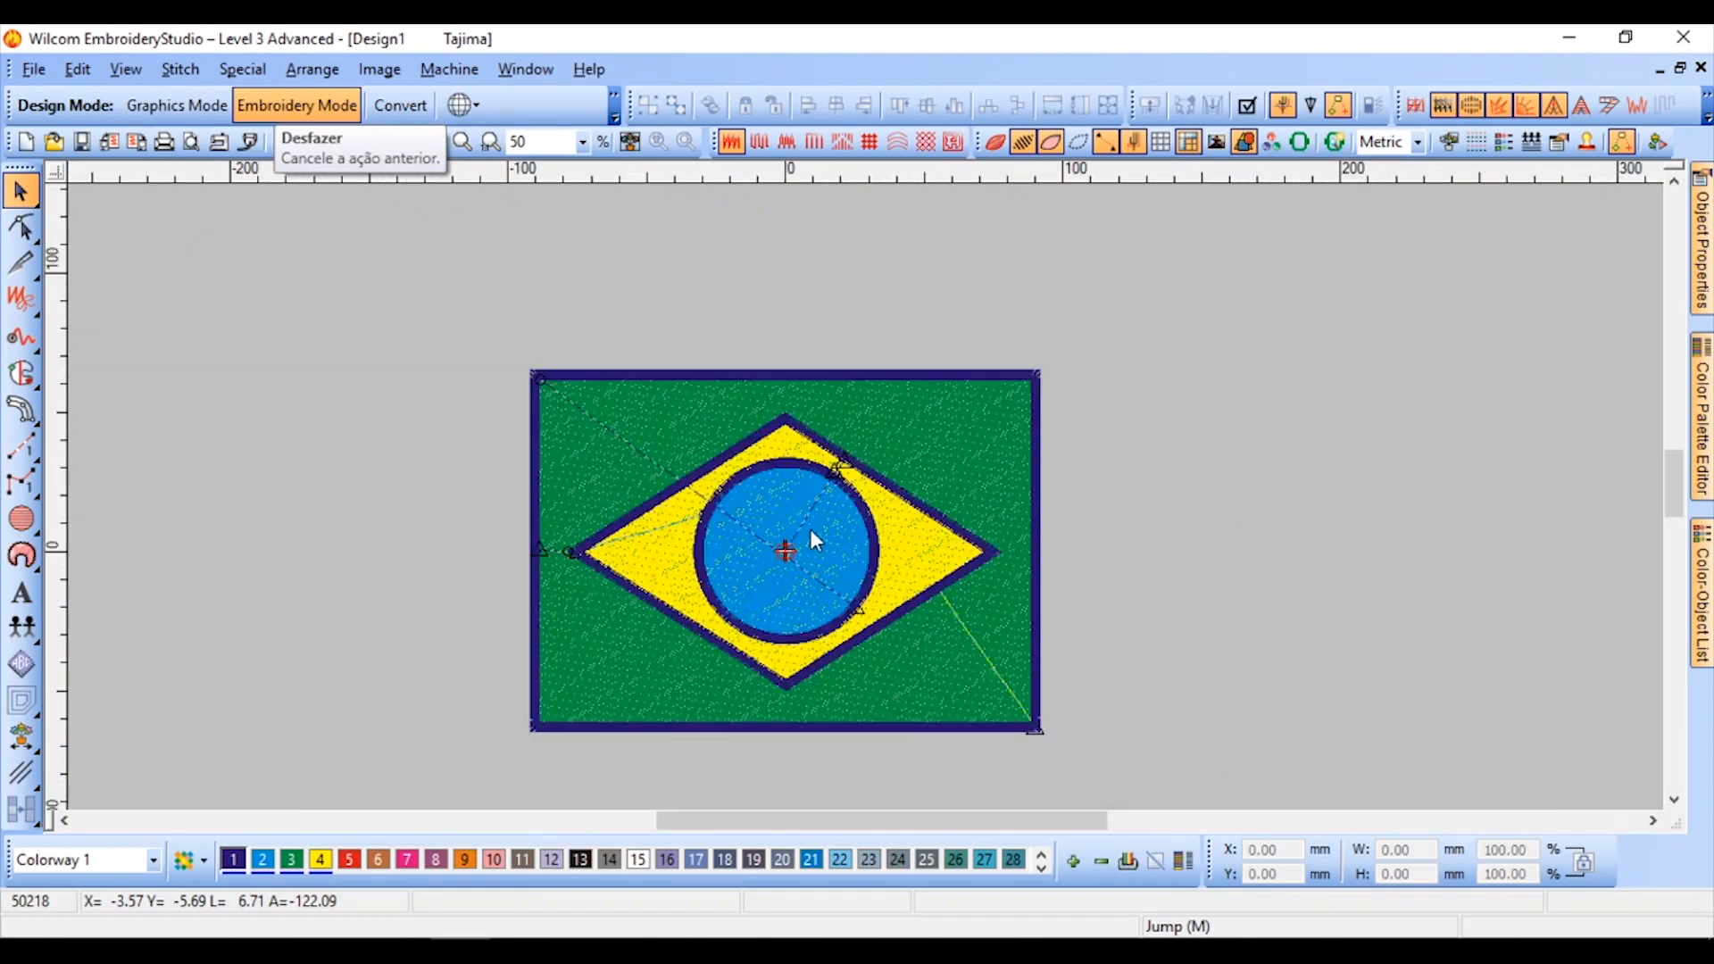
{"action": "scroll", "coordinate": [868, 509], "scroll_direction": "up", "scroll_amount": 2}
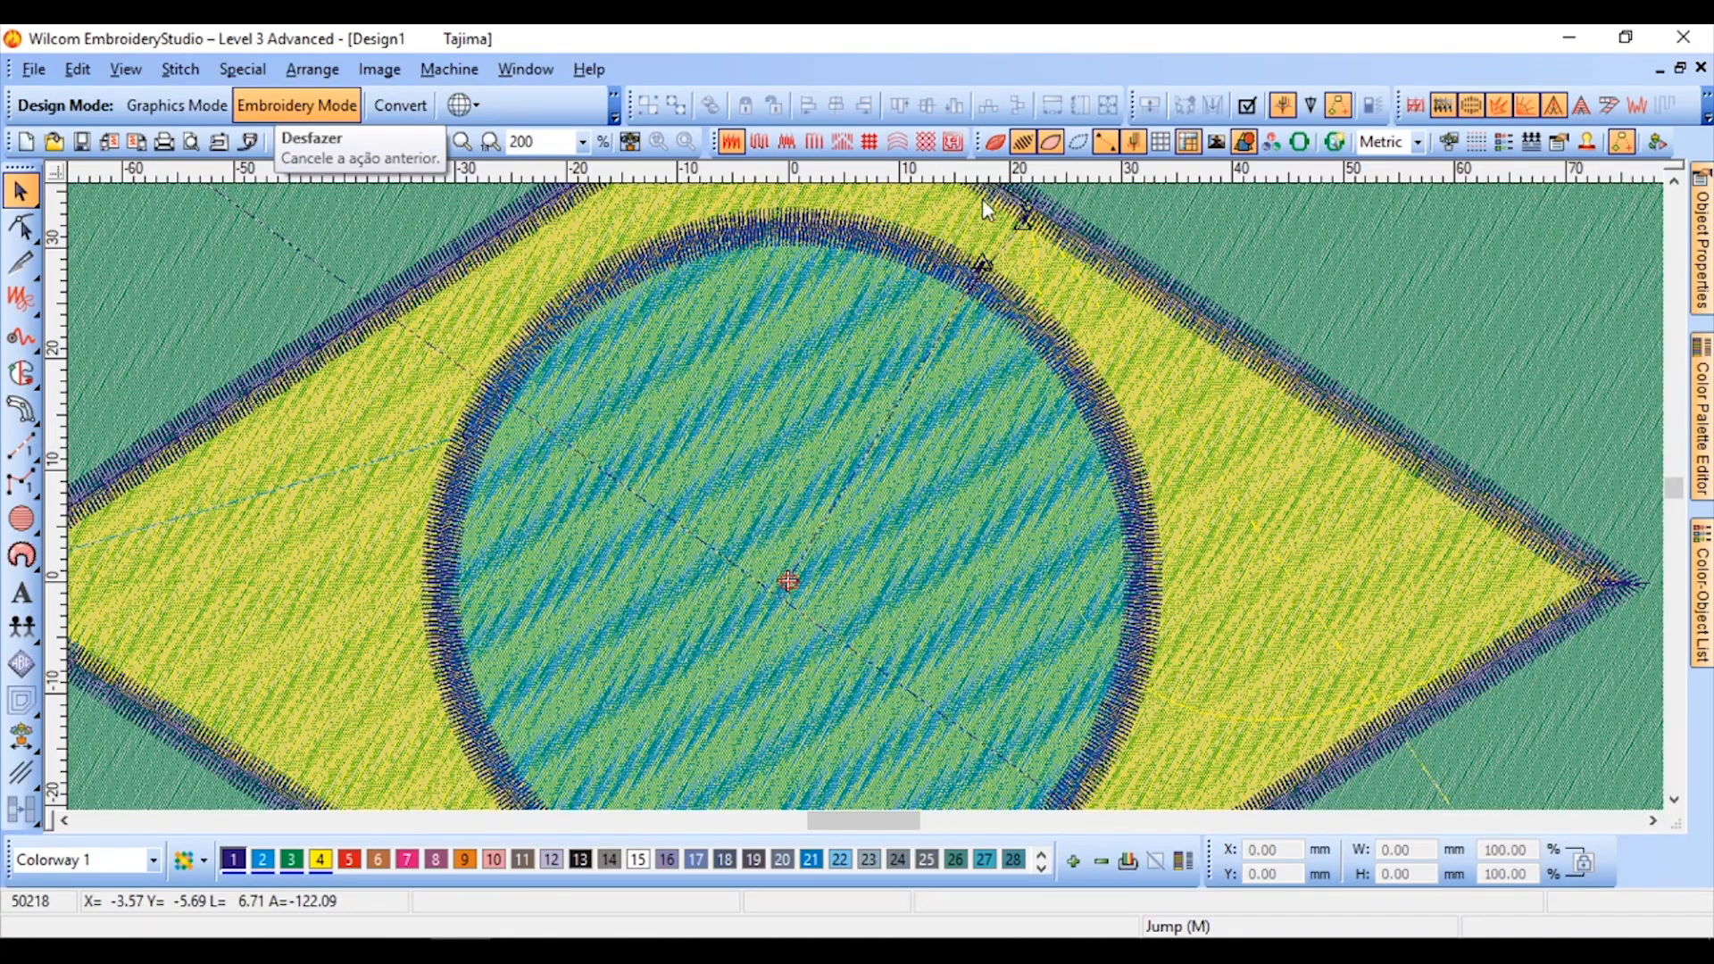
Restore TrueView, hide the stitches to reveal the bitmap, and digitize a four-point Input C column along the centre of the ORDEM E PROGRESSO band
{"action": "left_click", "coordinate": [995, 142]}
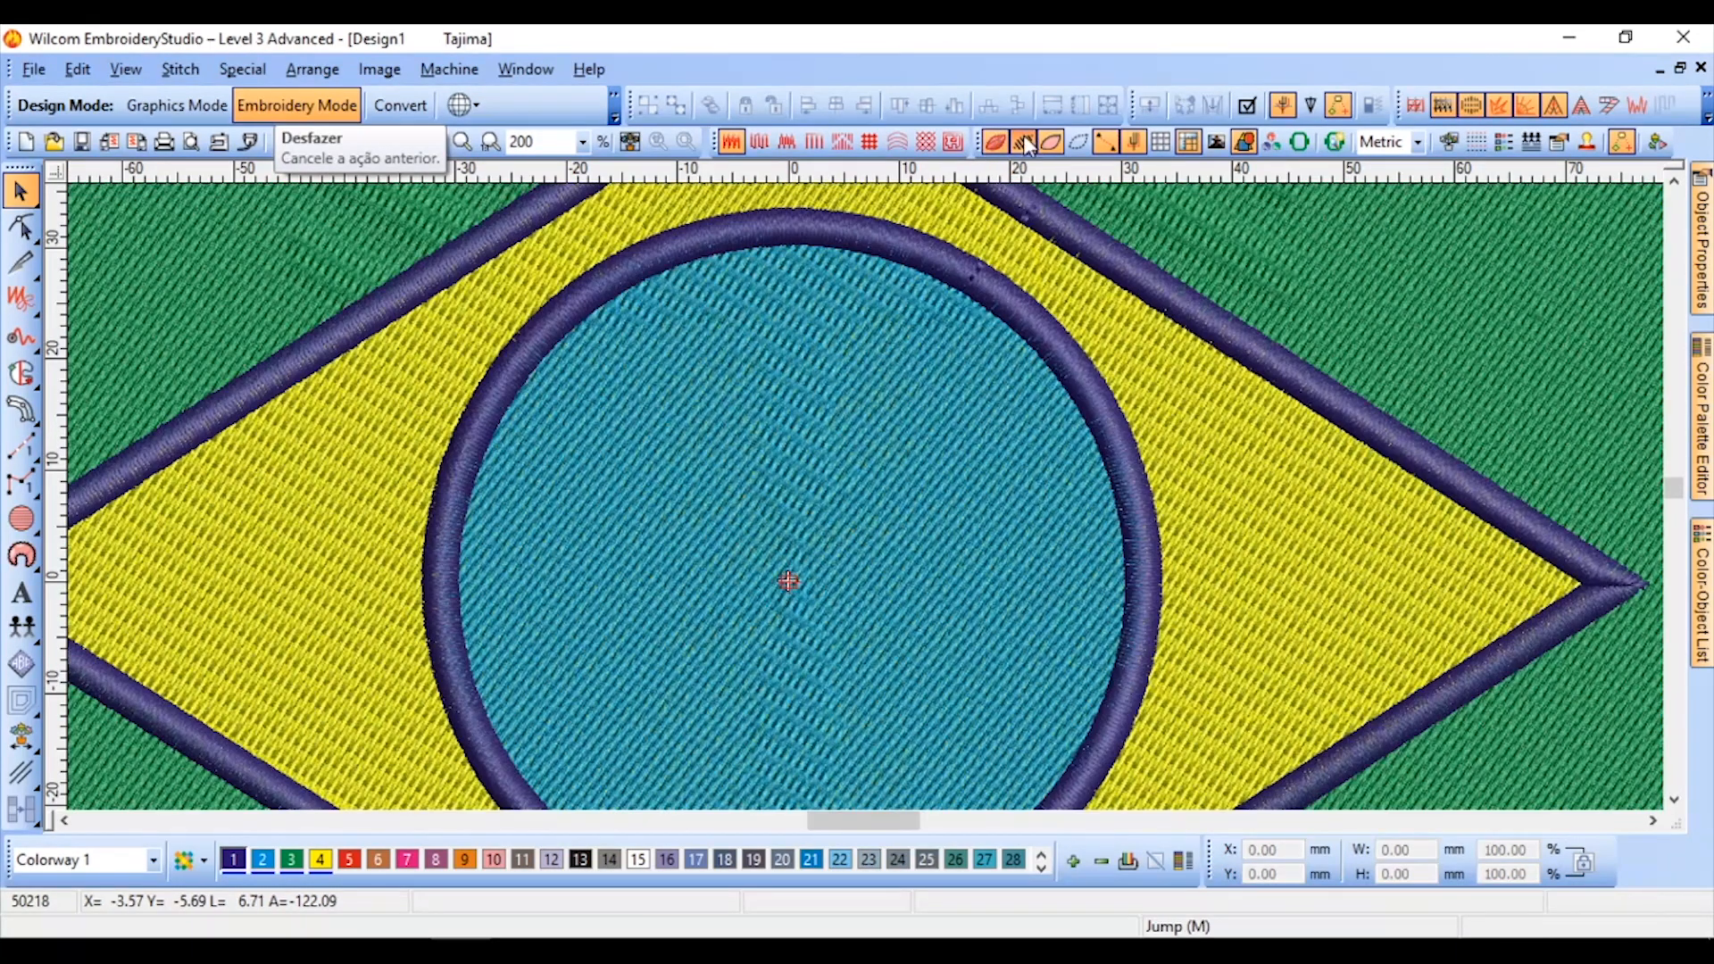
{"action": "left_click", "coordinate": [1025, 142]}
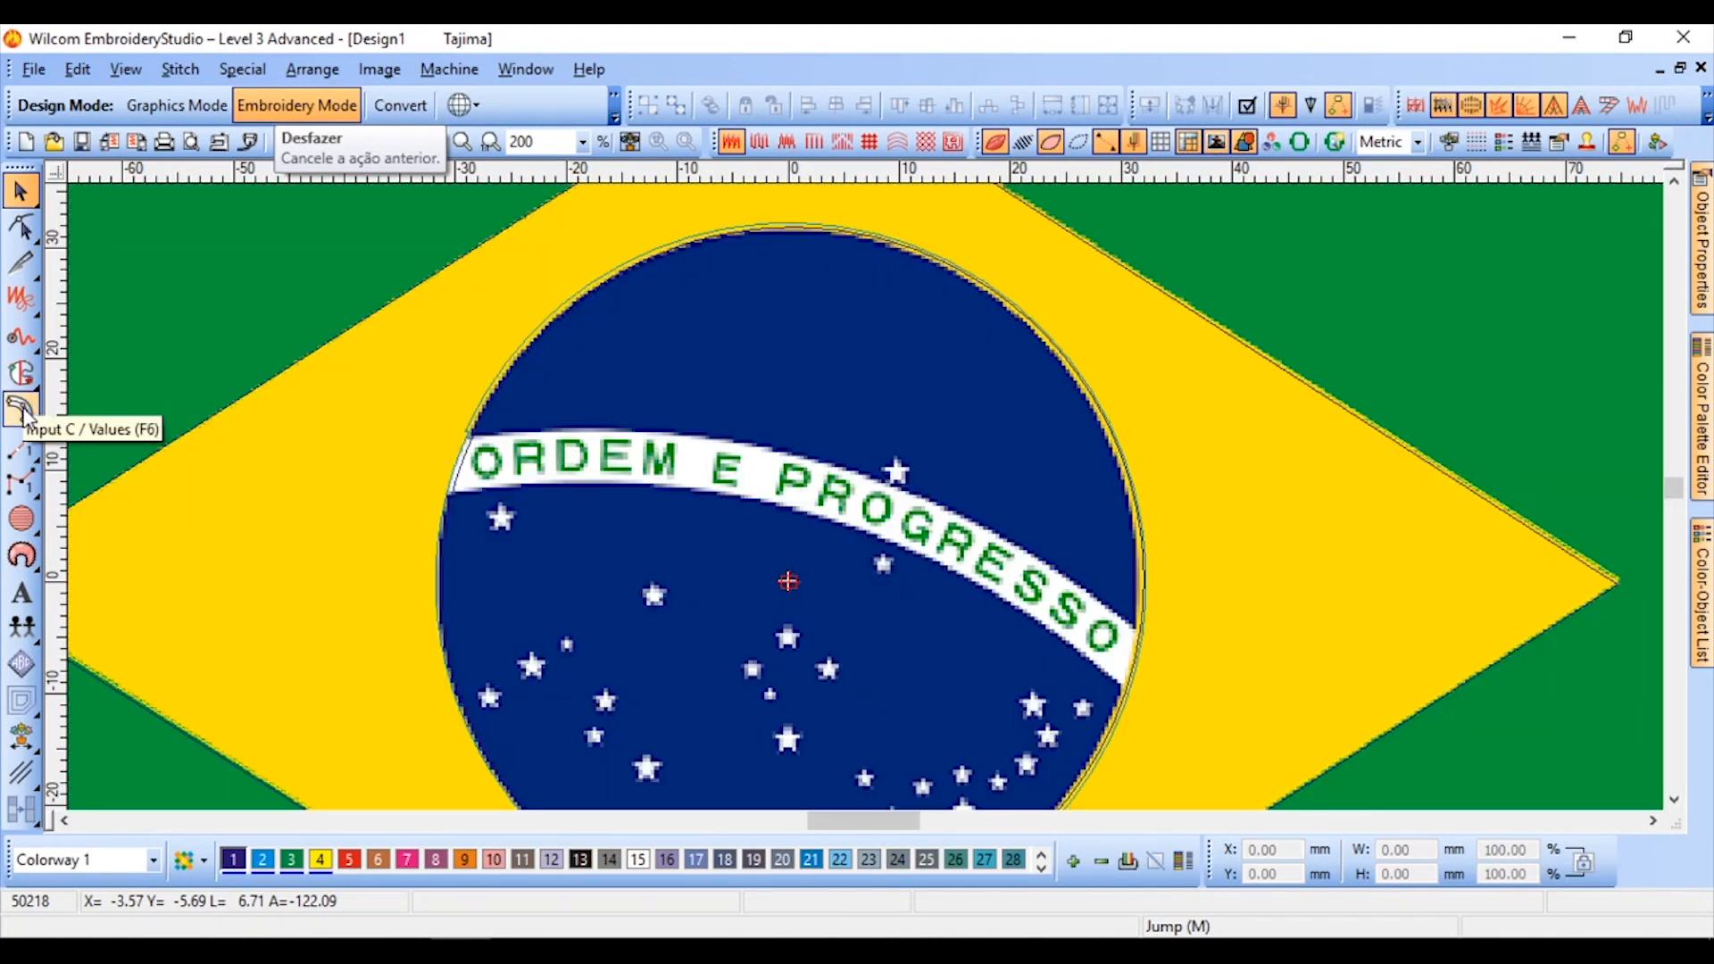
{"action": "left_click", "coordinate": [25, 413]}
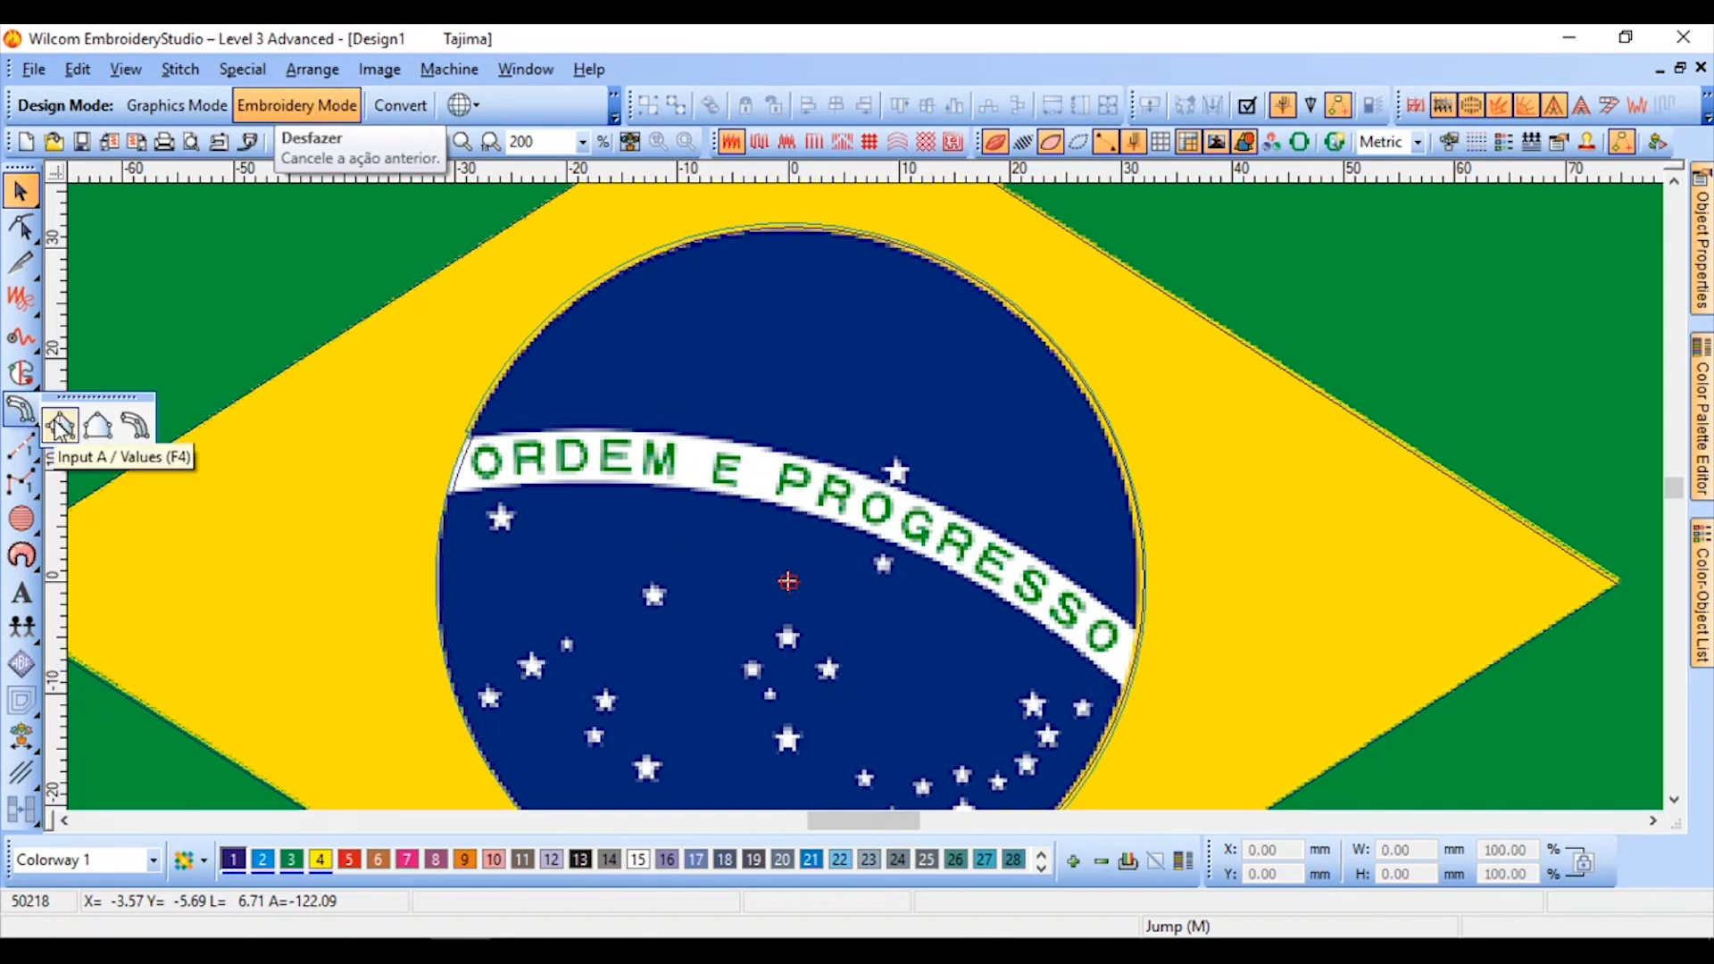
{"action": "left_click", "coordinate": [136, 426]}
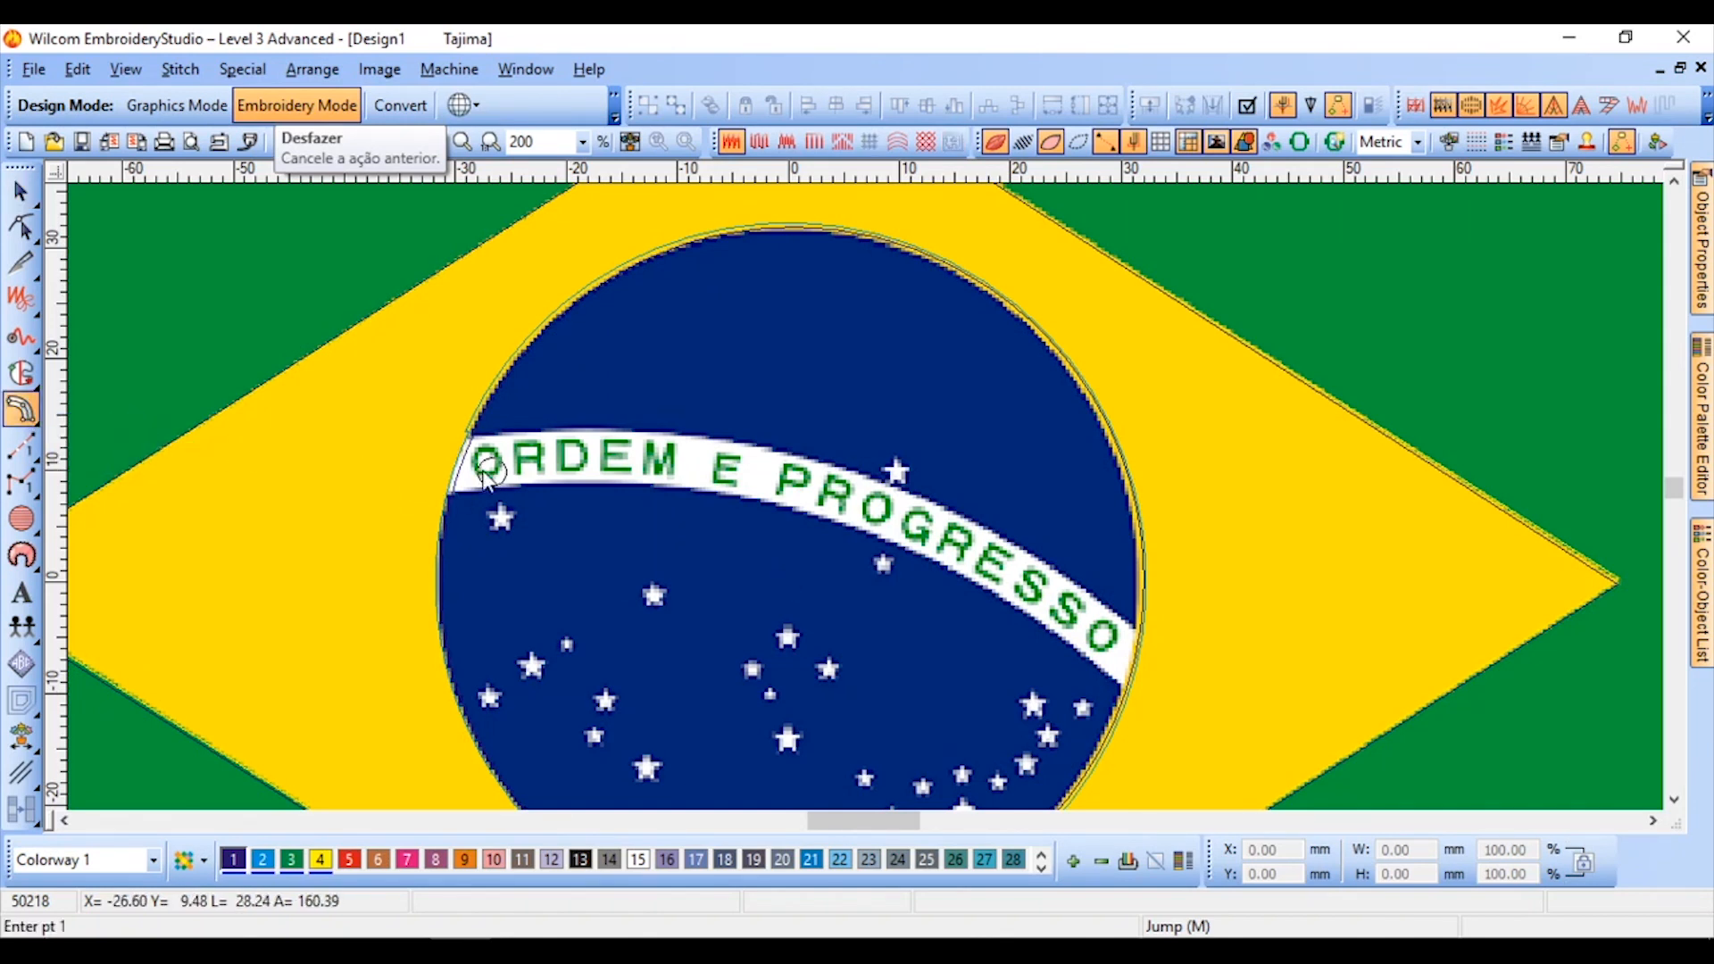
{"action": "left_click", "coordinate": [457, 462]}
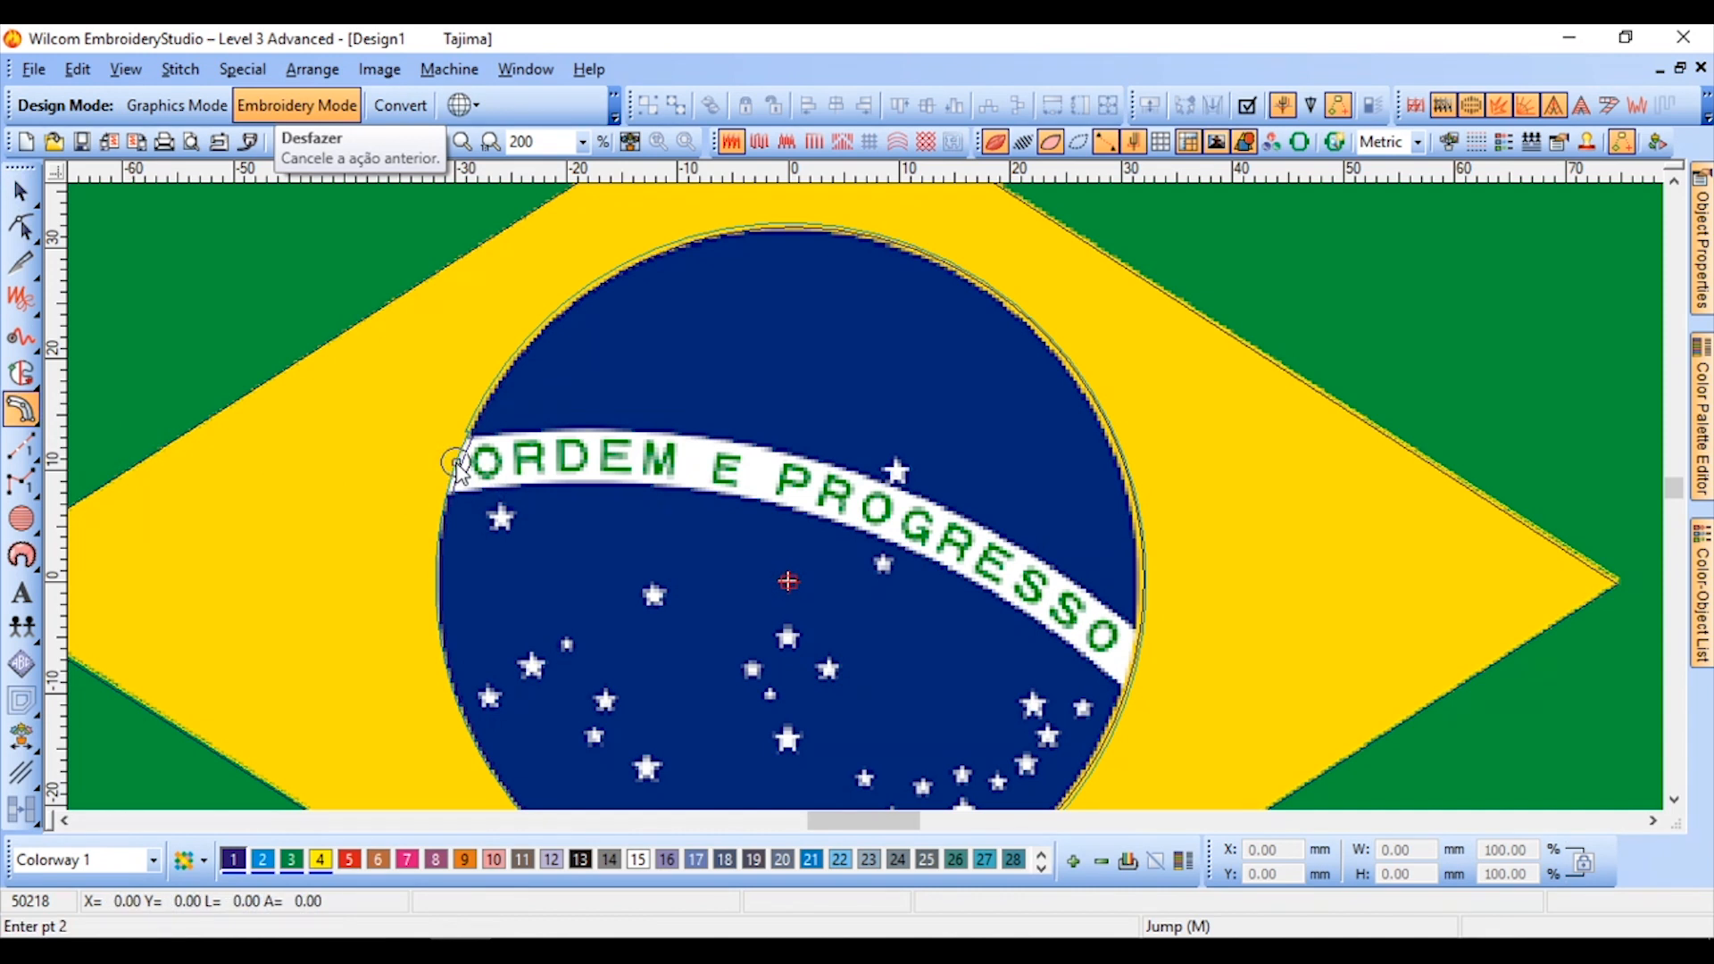
{"action": "left_click", "coordinate": [634, 458]}
{"action": "left_click", "coordinate": [880, 508]}
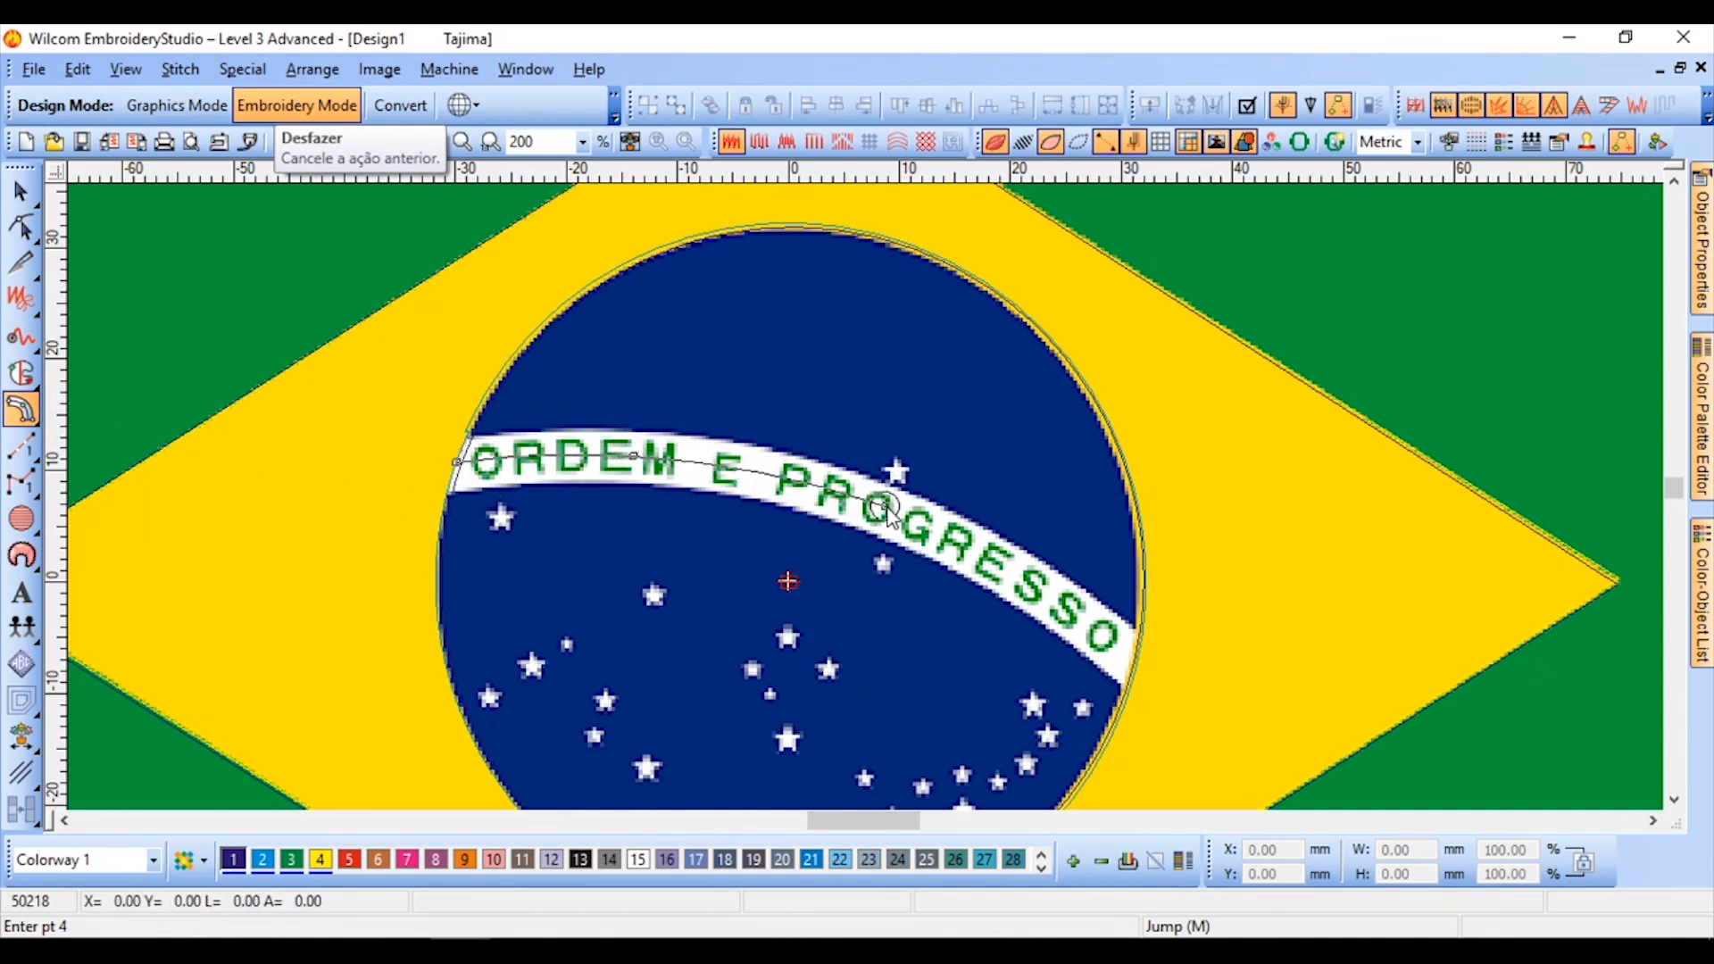
{"action": "left_click", "coordinate": [1128, 657]}
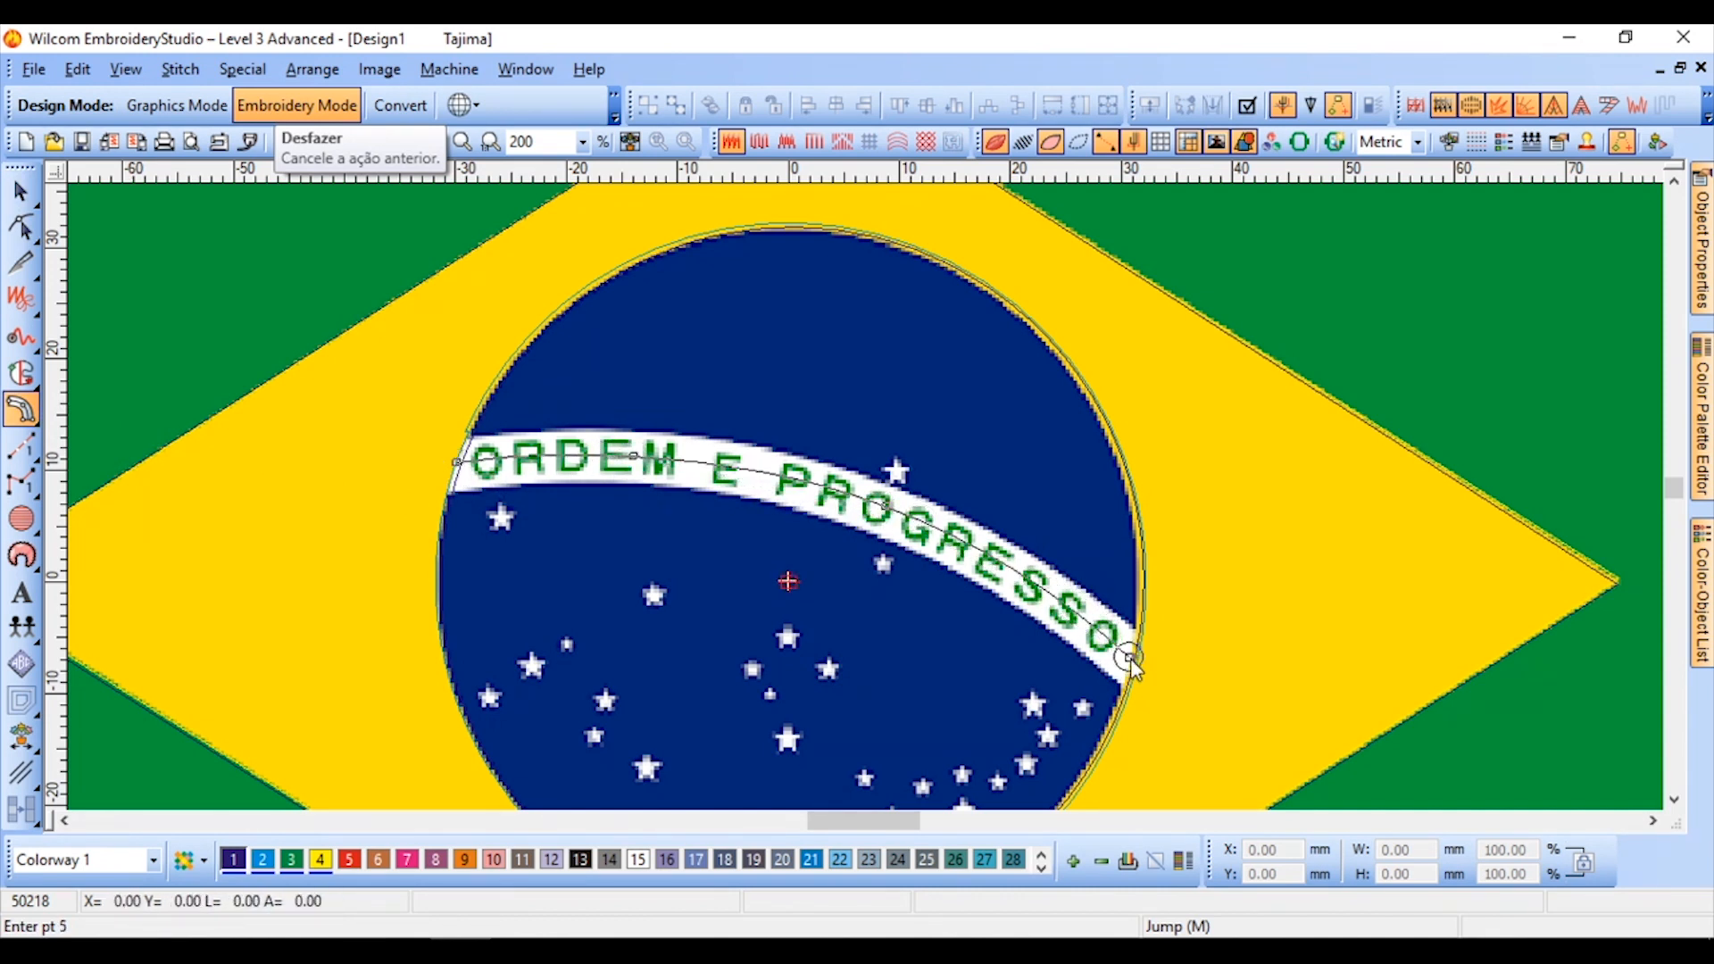
{"action": "key", "text": "Return"}
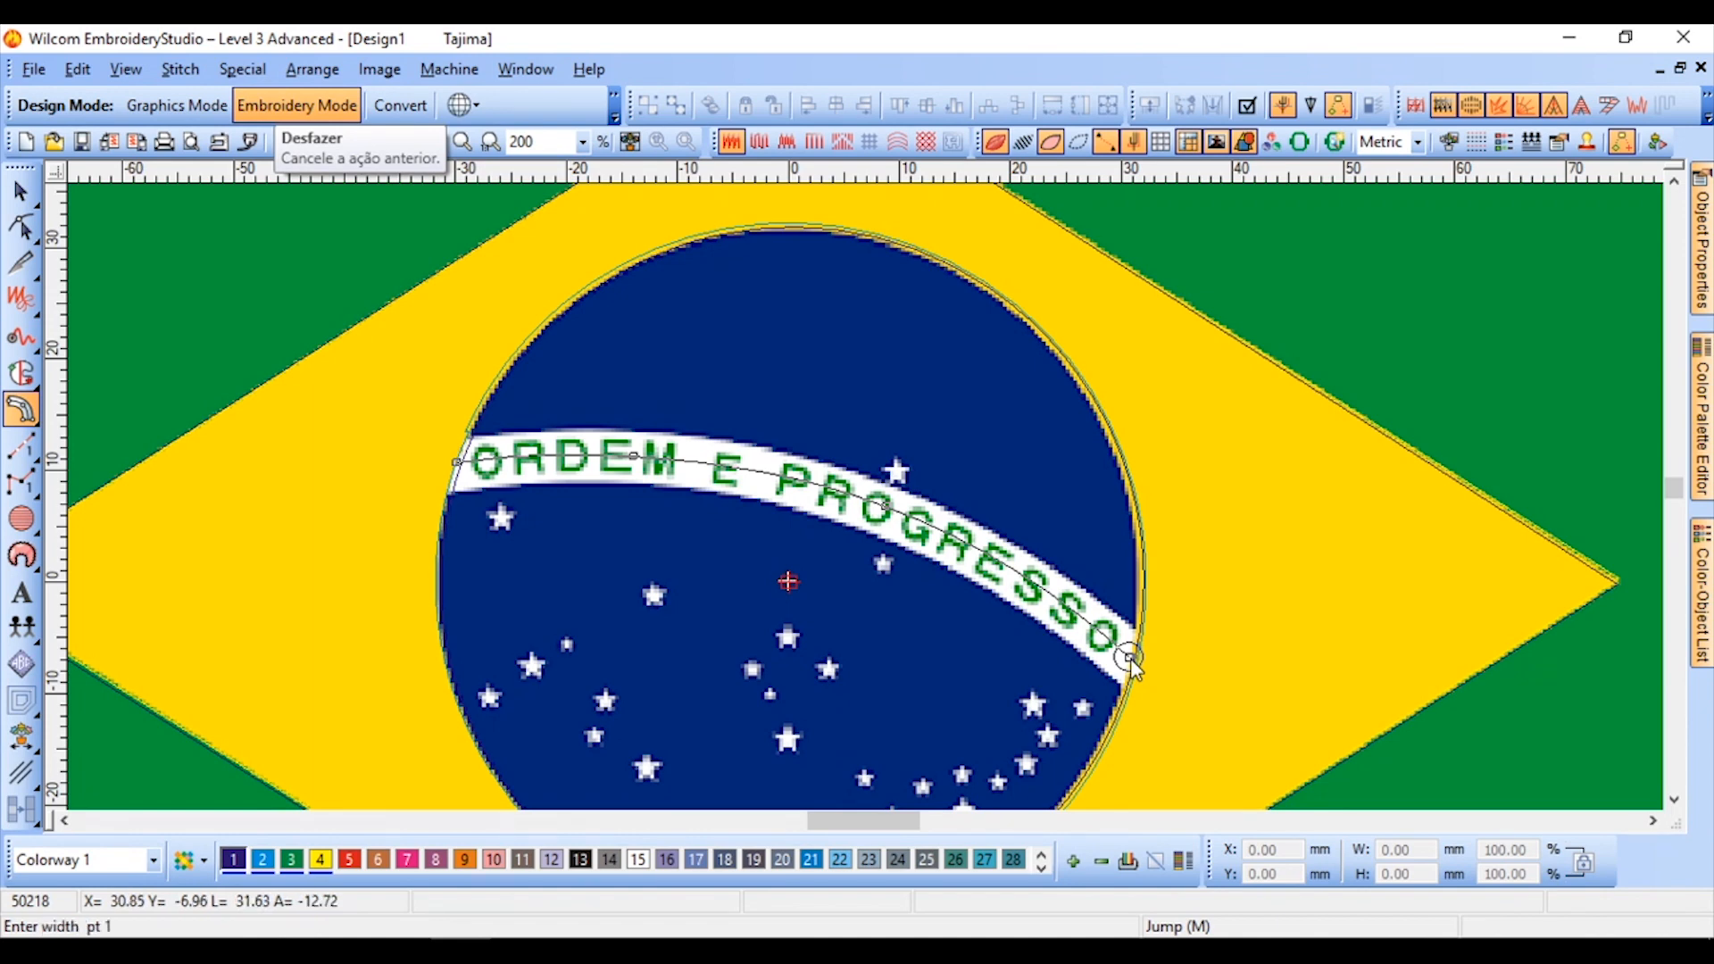
{"action": "key", "text": "Return"}
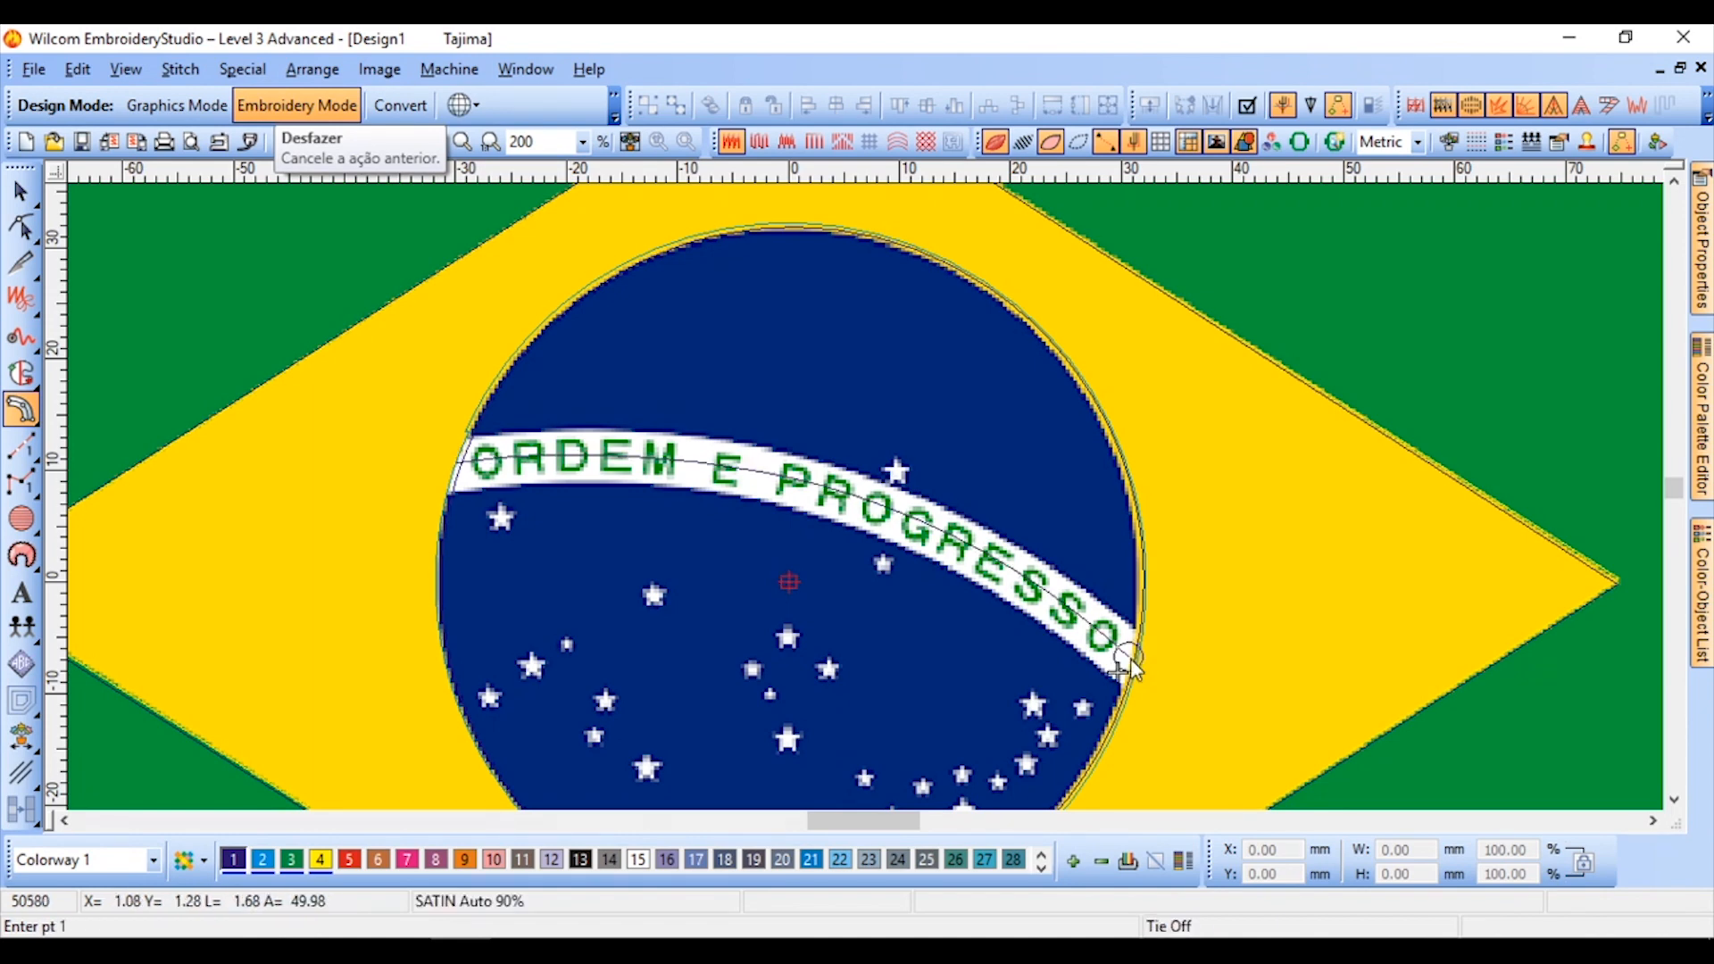
Show the stitches again, select the new band column and turn off TrueView to compare it with the bitmap
{"action": "left_click", "coordinate": [1023, 142]}
{"action": "left_click", "coordinate": [19, 192]}
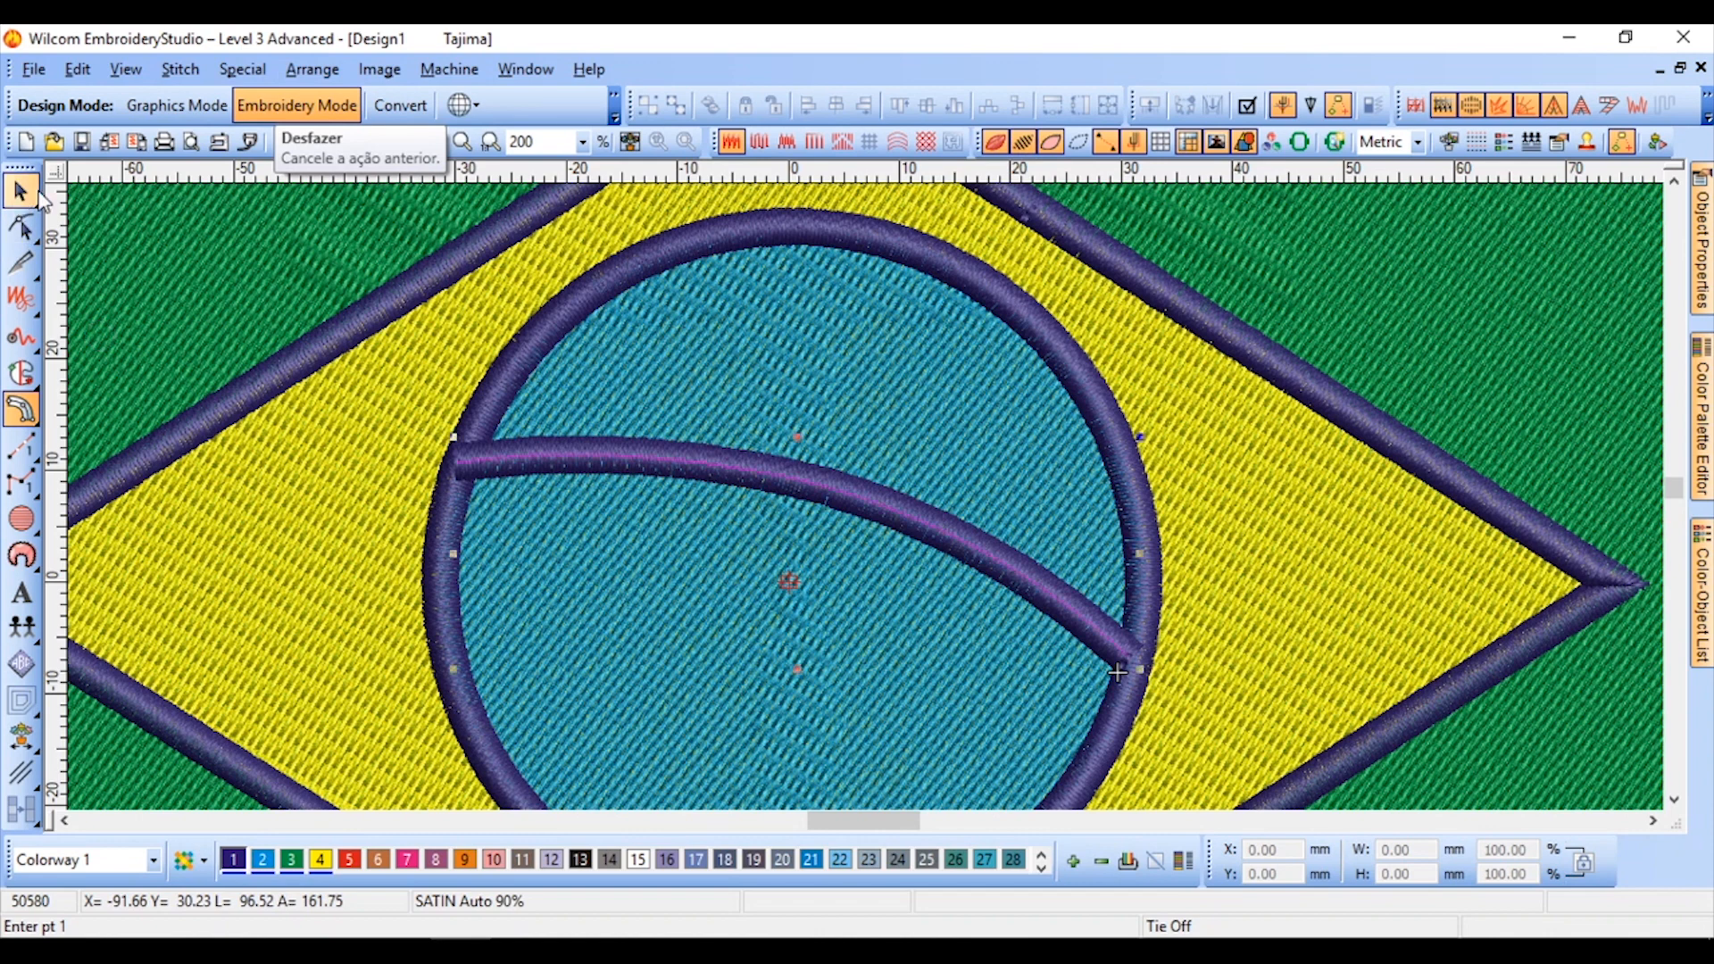
{"action": "left_click", "coordinate": [1212, 147]}
{"action": "left_click", "coordinate": [1212, 147]}
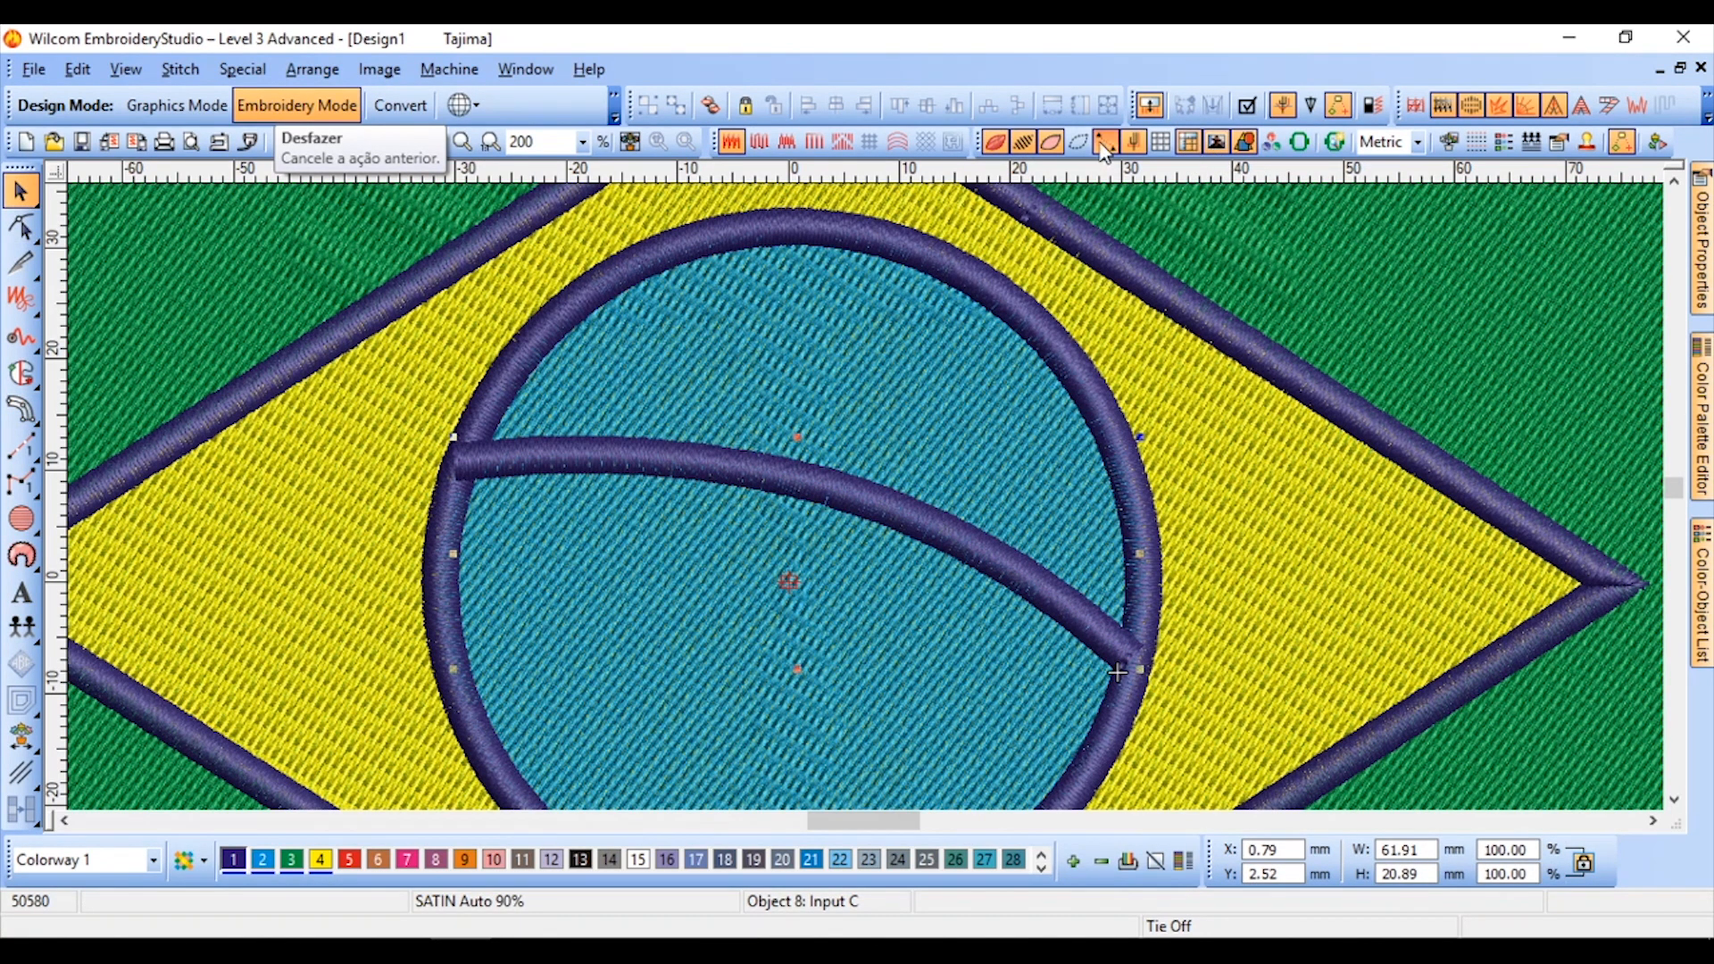
{"action": "left_click", "coordinate": [1023, 143]}
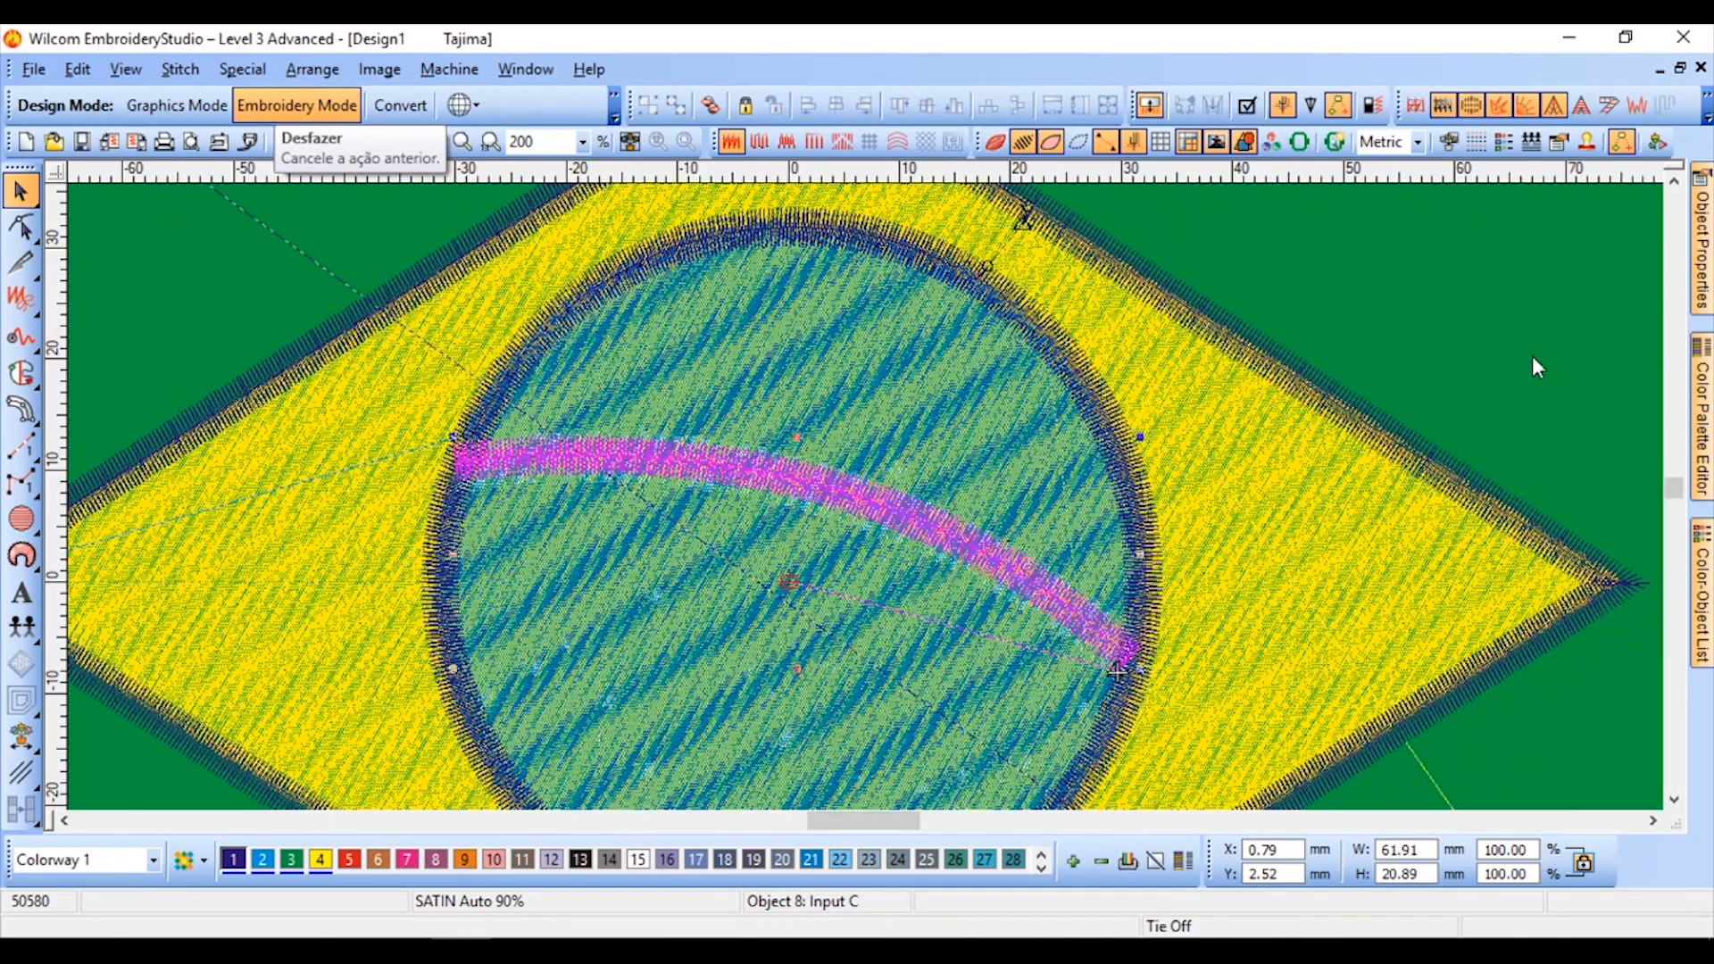
{"action": "left_click", "coordinate": [1218, 145]}
{"action": "left_click", "coordinate": [1221, 146]}
Widen the band column to cover the white band in the bitmap, trying 4 mm and settling on 5 mm
{"action": "scroll", "coordinate": [806, 511], "scroll_direction": "up", "scroll_amount": 1}
{"action": "left_click", "coordinate": [1707, 257]}
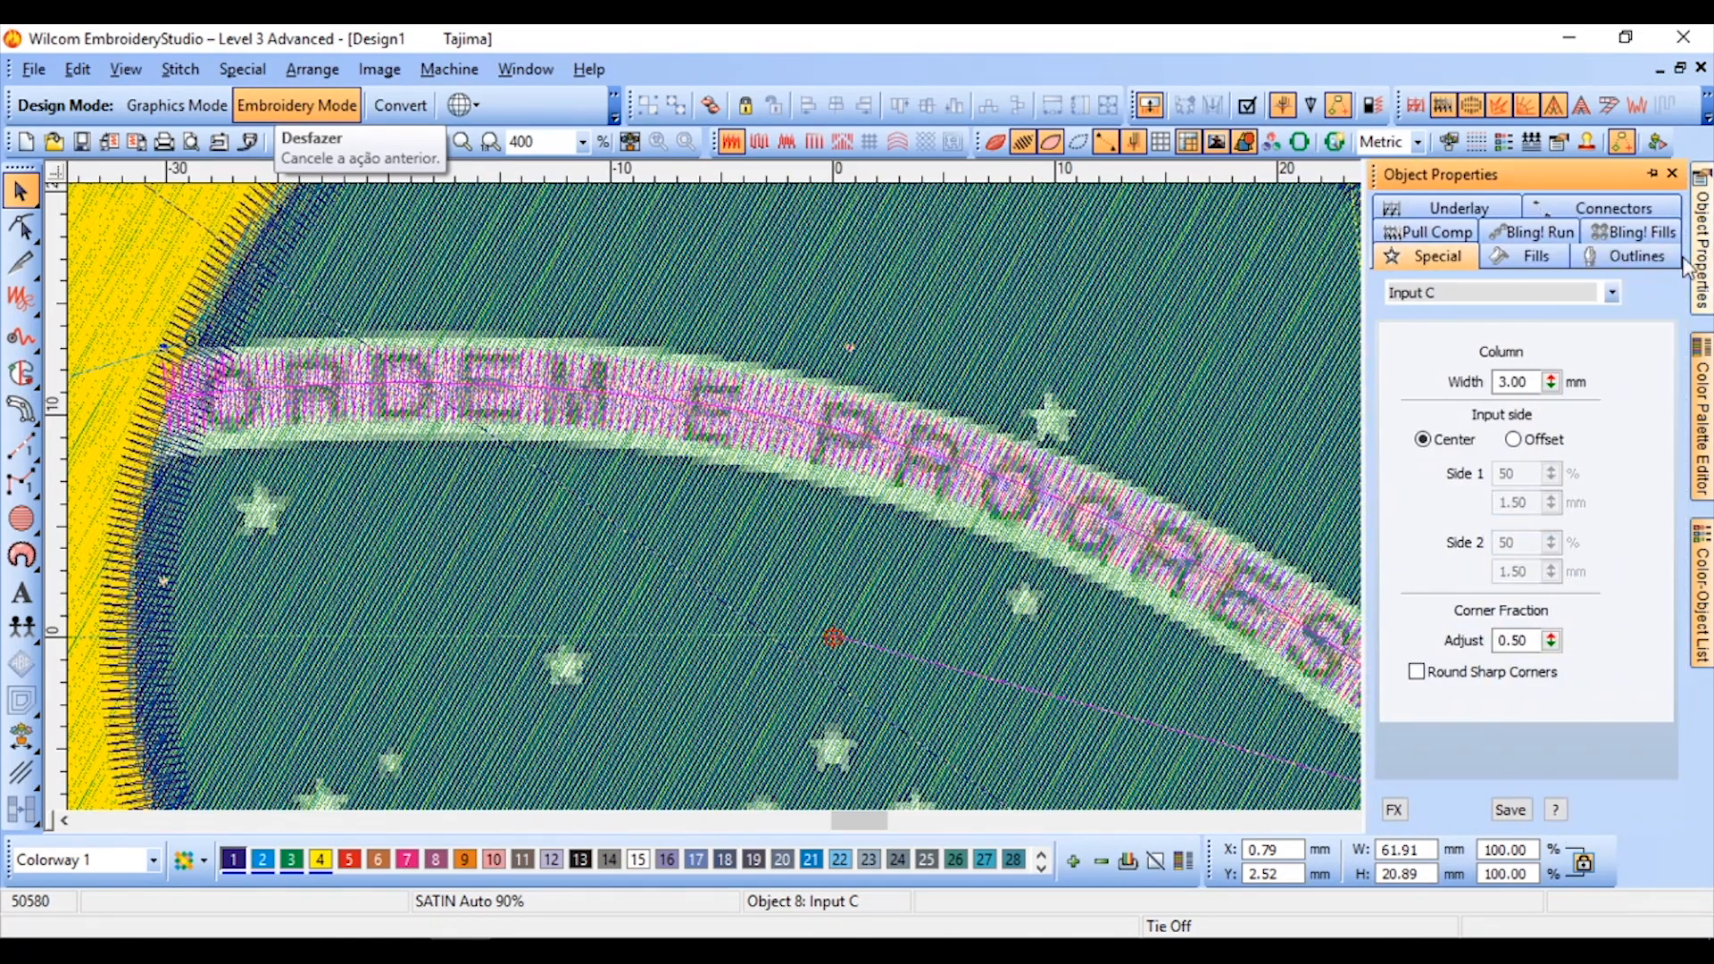
{"action": "left_click_drag", "start_coordinate": [1536, 383], "coordinate": [1423, 390]}
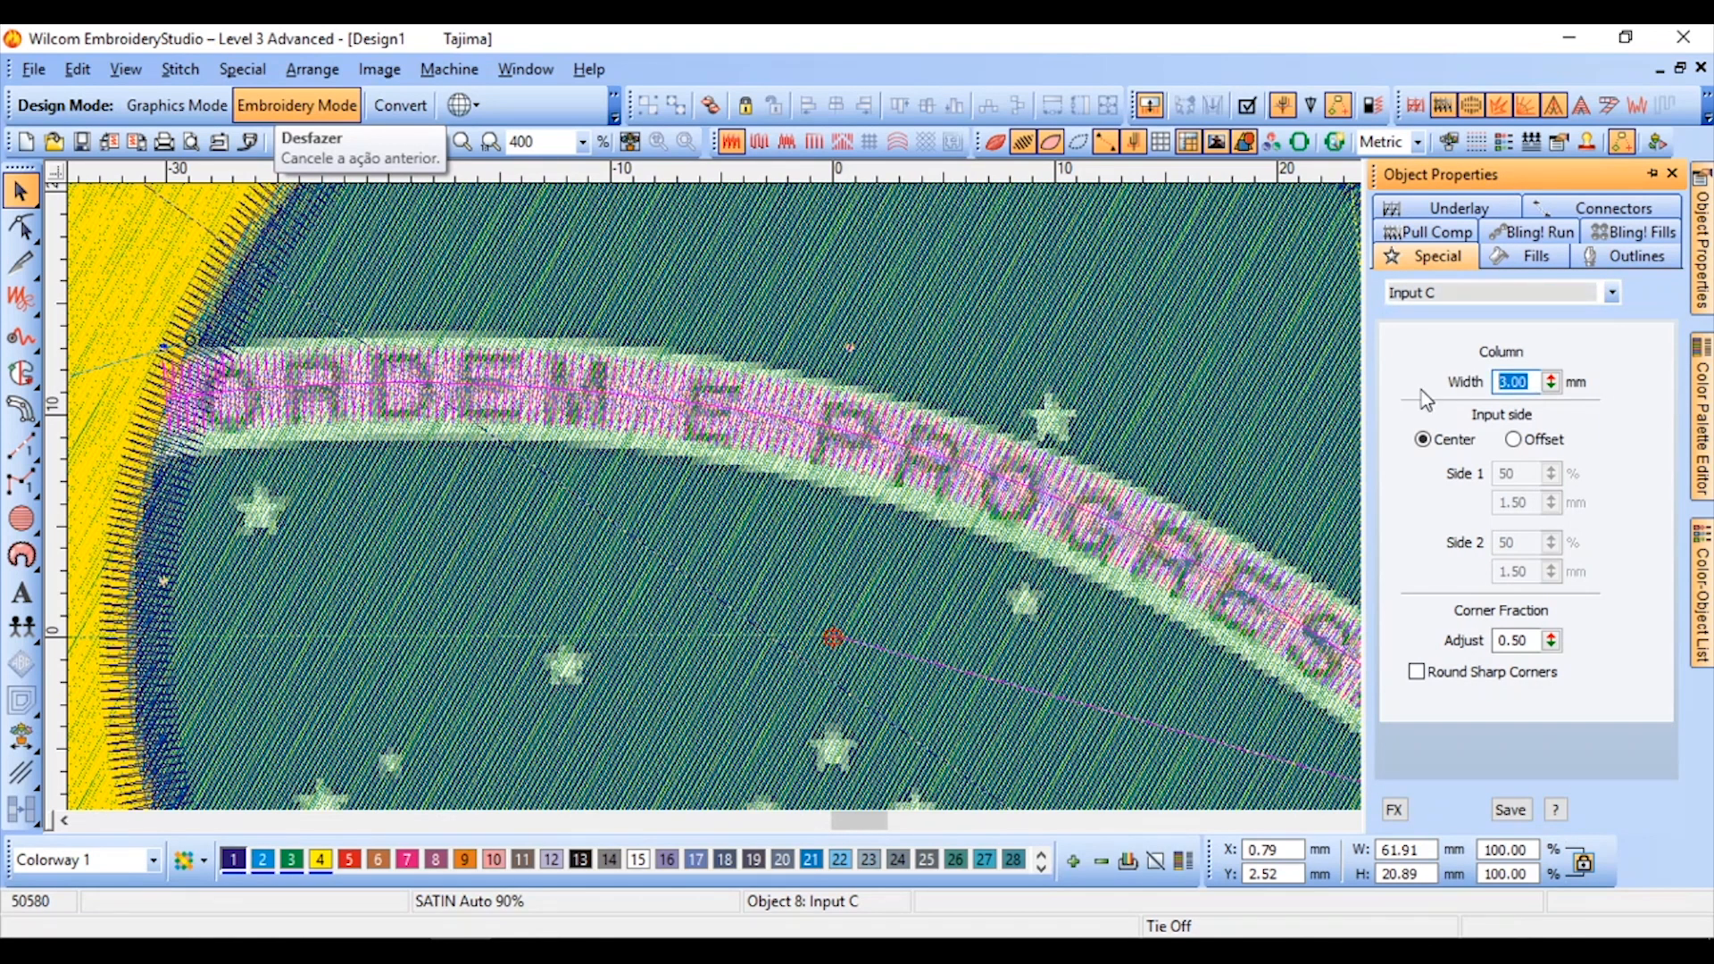
{"action": "type", "text": "4"}
{"action": "left_click", "coordinate": [1611, 454]}
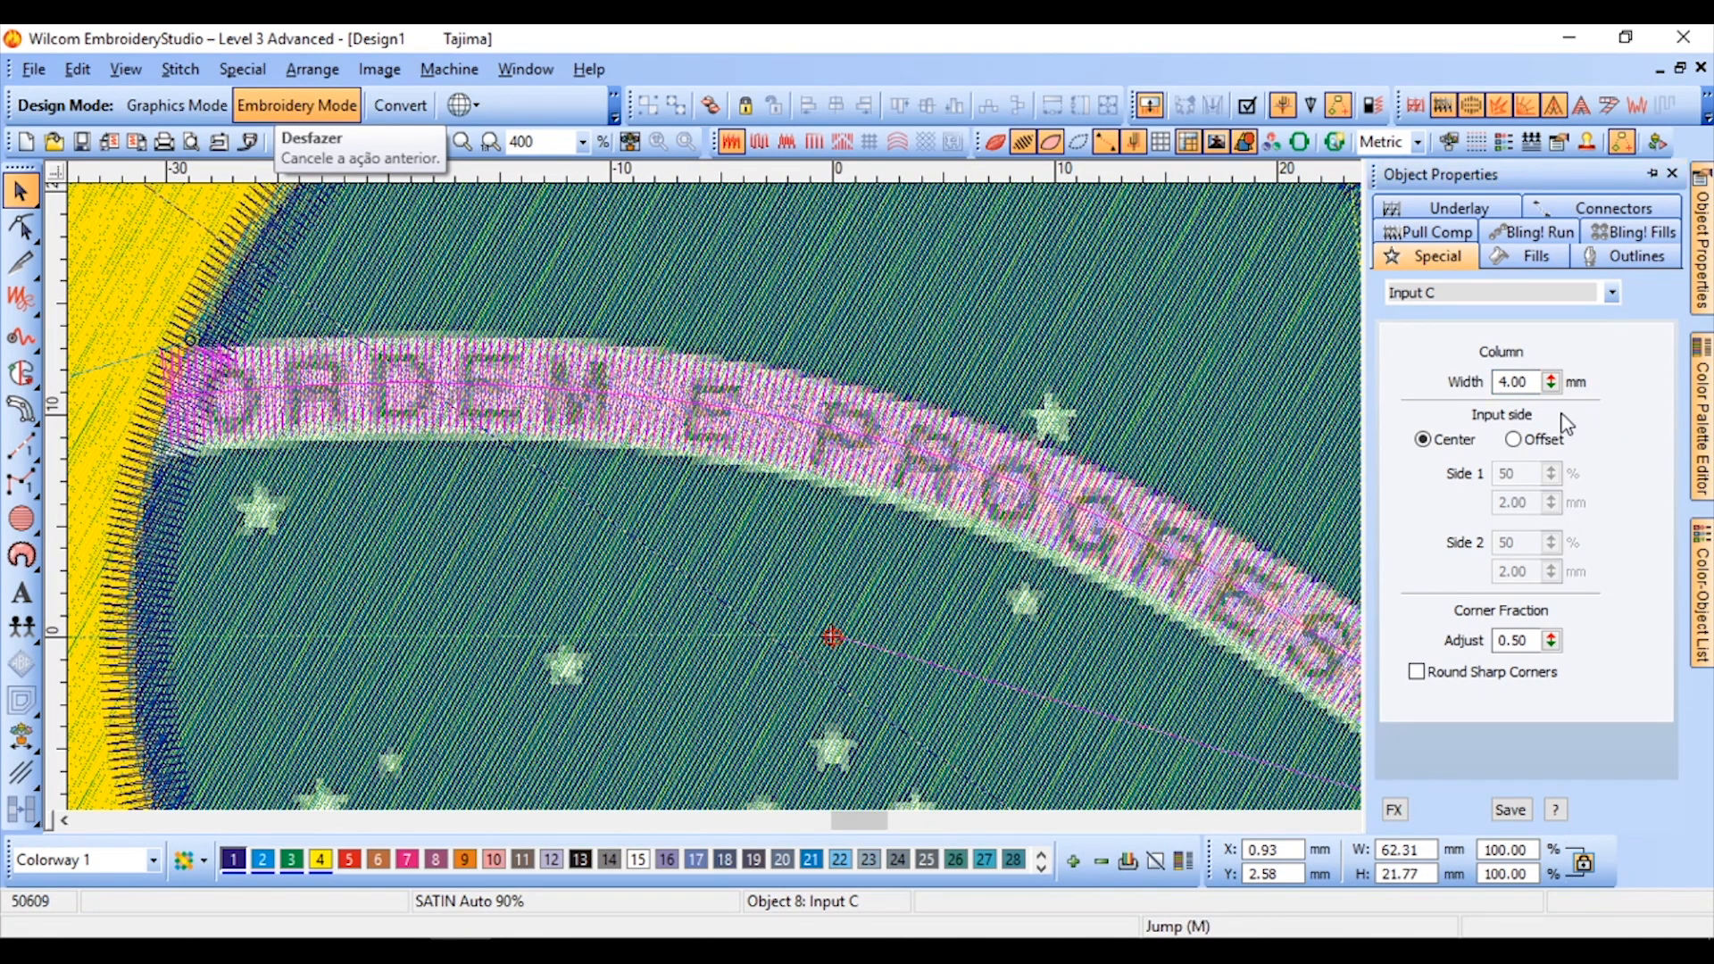
{"action": "left_click_drag", "start_coordinate": [1536, 383], "coordinate": [1428, 390]}
{"action": "type", "text": "5"}
{"action": "left_click", "coordinate": [1425, 391]}
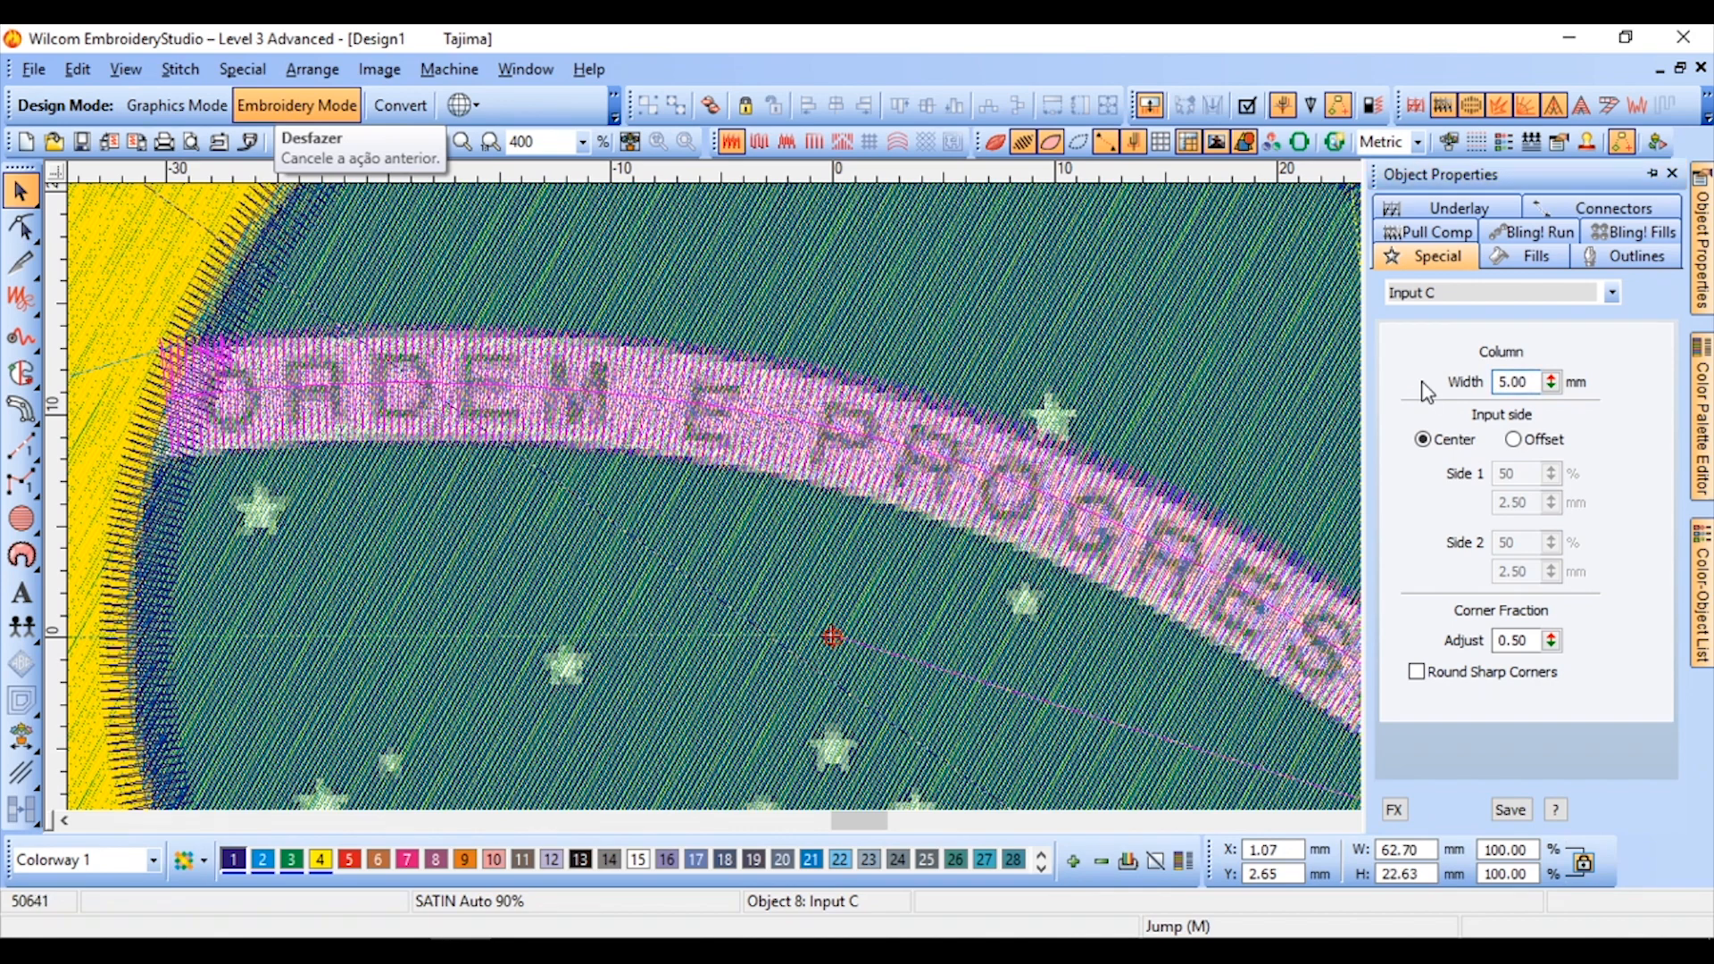
{"action": "scroll", "coordinate": [865, 496], "scroll_direction": "down", "scroll_amount": 1}
{"action": "scroll", "coordinate": [865, 496], "scroll_direction": "up", "scroll_amount": 1}
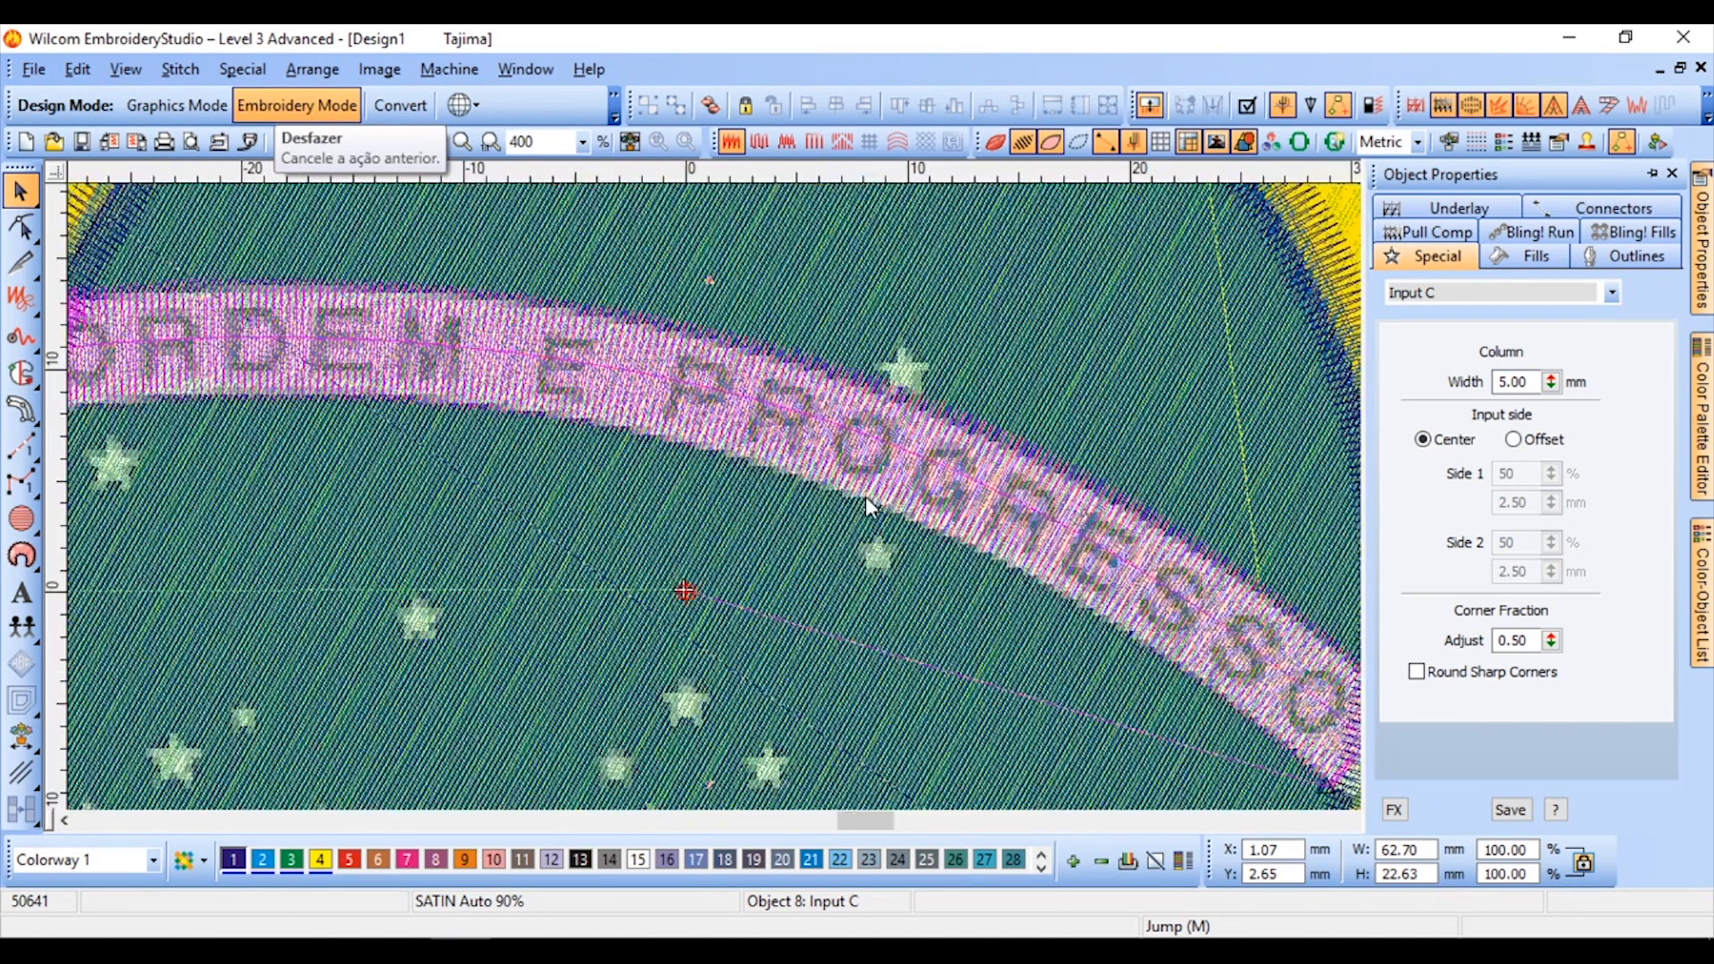
Change the band column's fill stitch type to Tatami and turn TrueView back on to check its texture
{"action": "left_click", "coordinate": [1509, 256]}
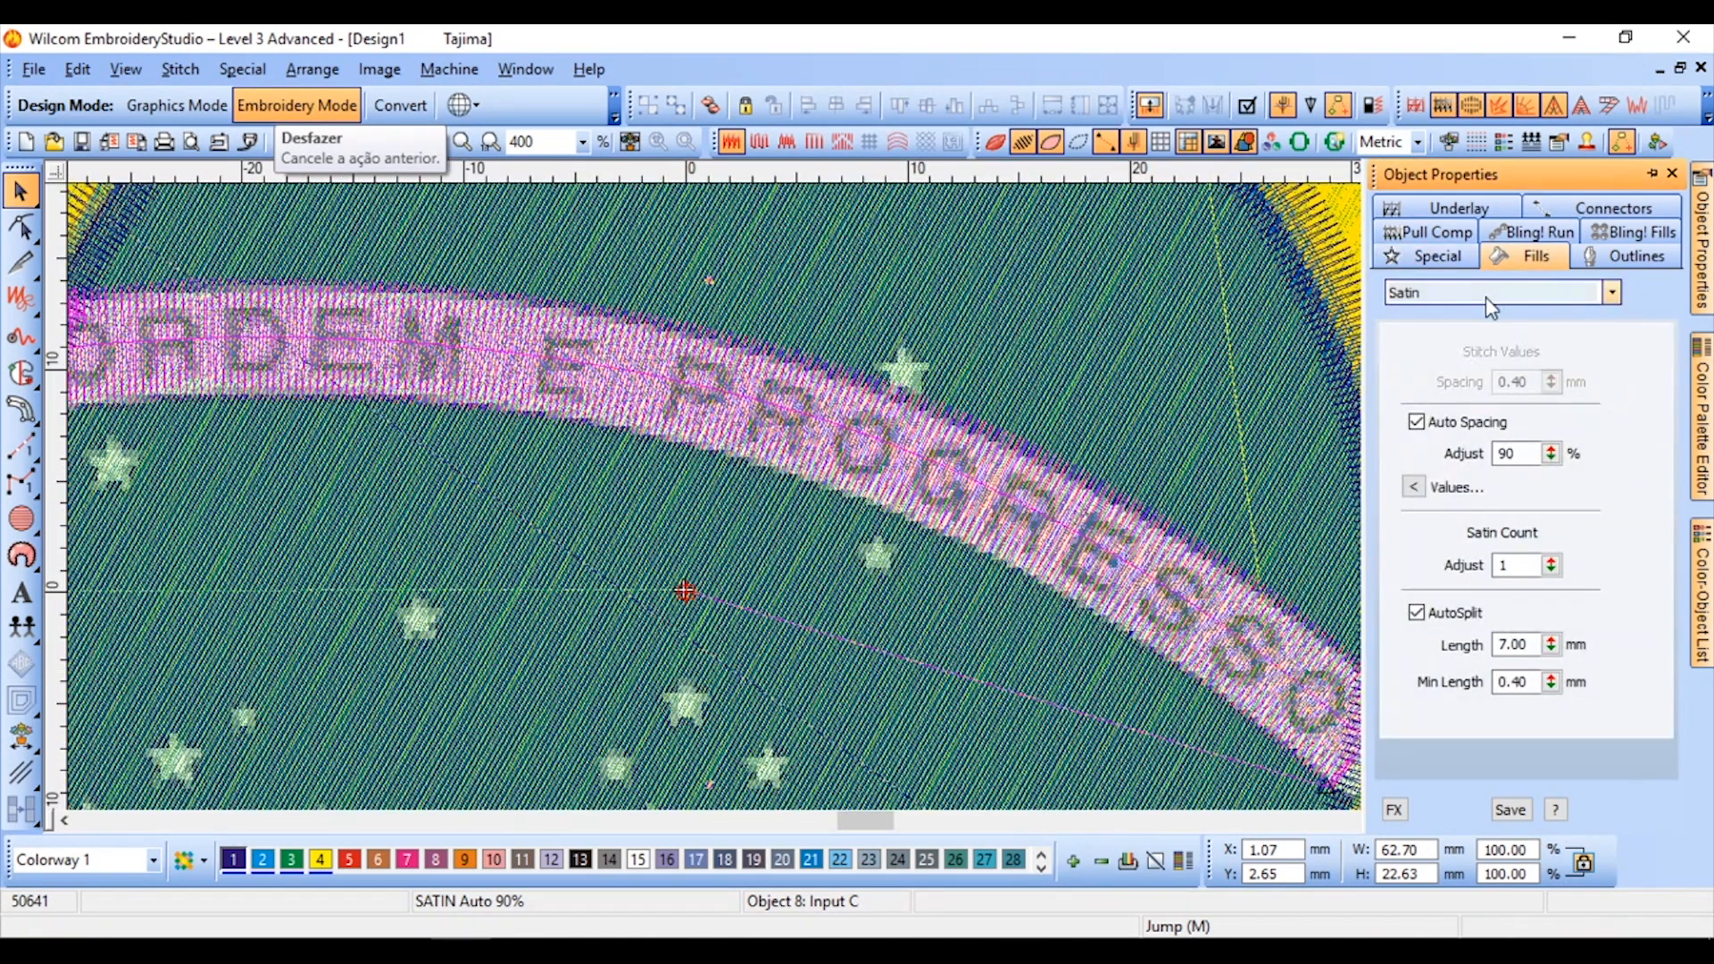
{"action": "left_click", "coordinate": [1508, 293]}
{"action": "left_click", "coordinate": [1464, 334]}
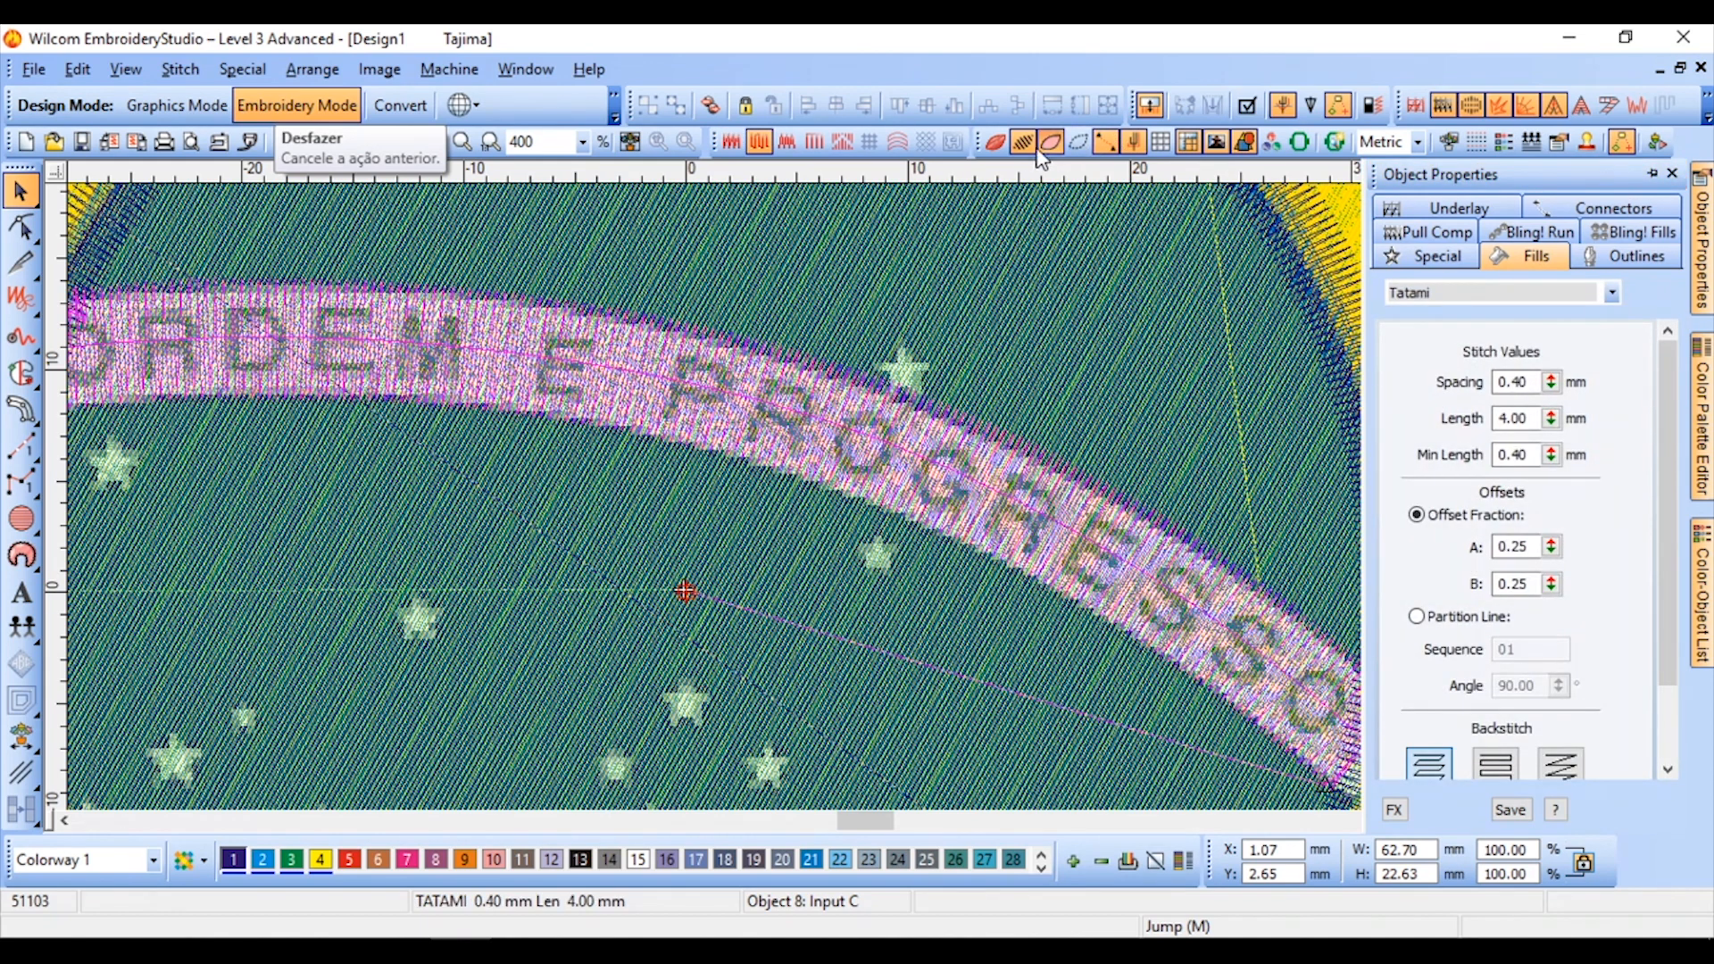
{"action": "left_click", "coordinate": [992, 143]}
{"action": "scroll", "coordinate": [866, 498], "scroll_direction": "down", "scroll_amount": 1}
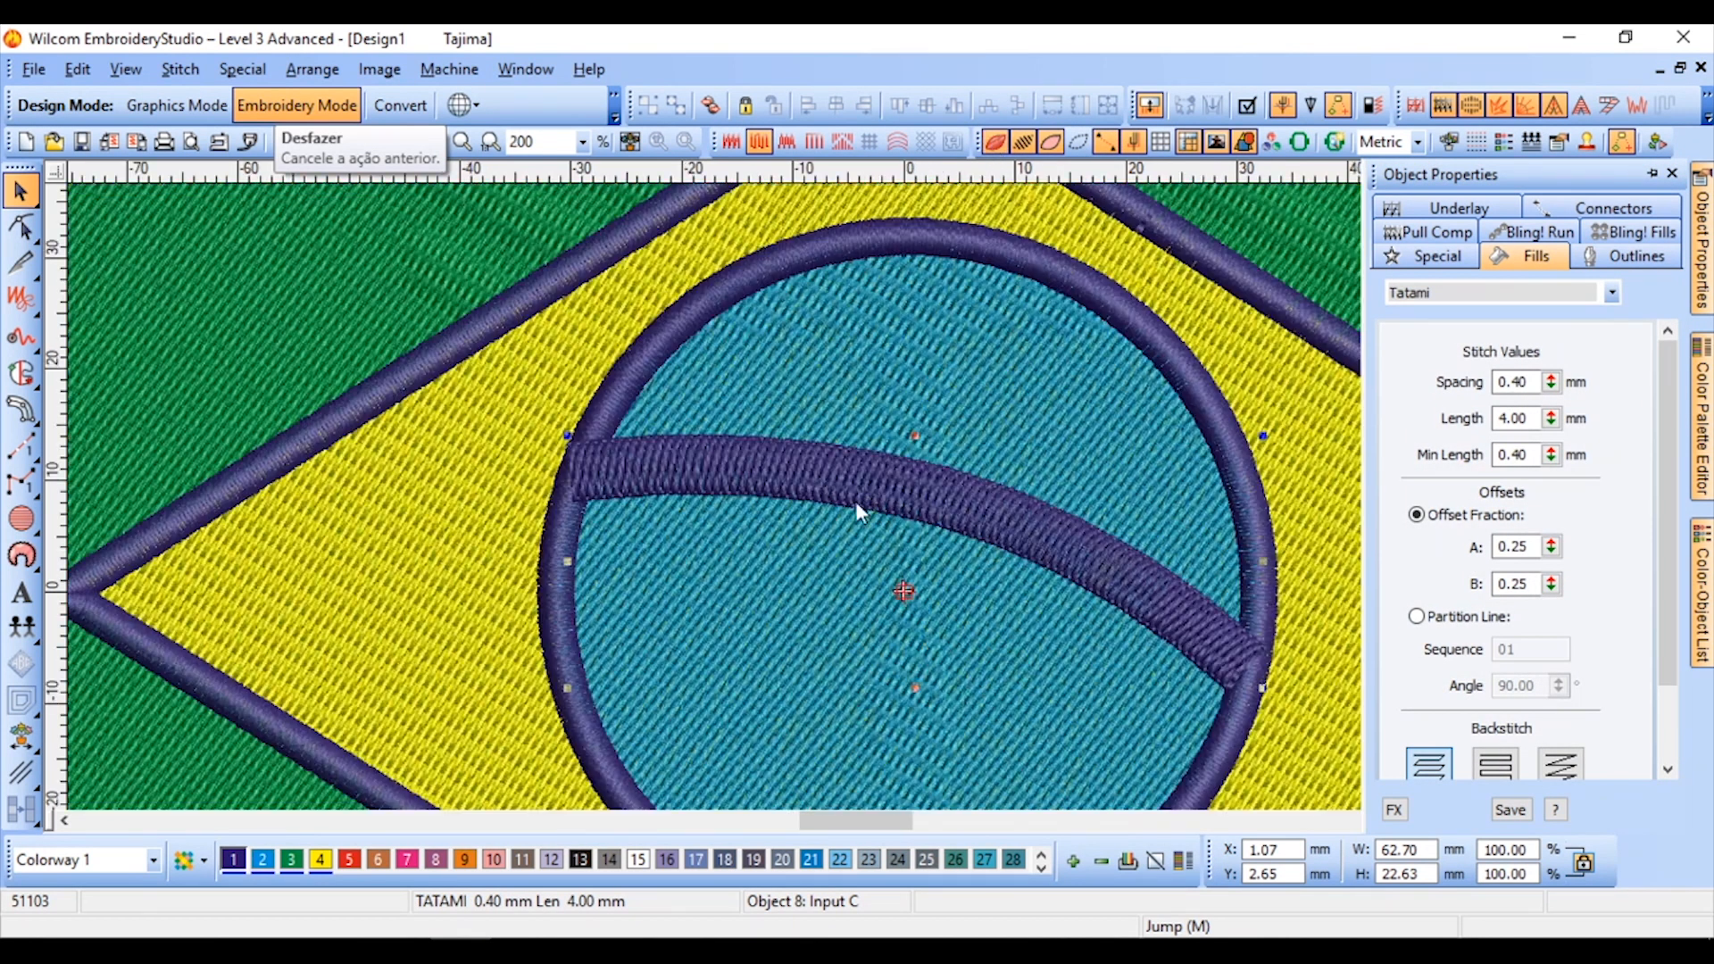
Recolor the band with color 15 and move it between the circle fill and the rectangle outline in the stitching sequence
{"action": "left_click", "coordinate": [637, 860]}
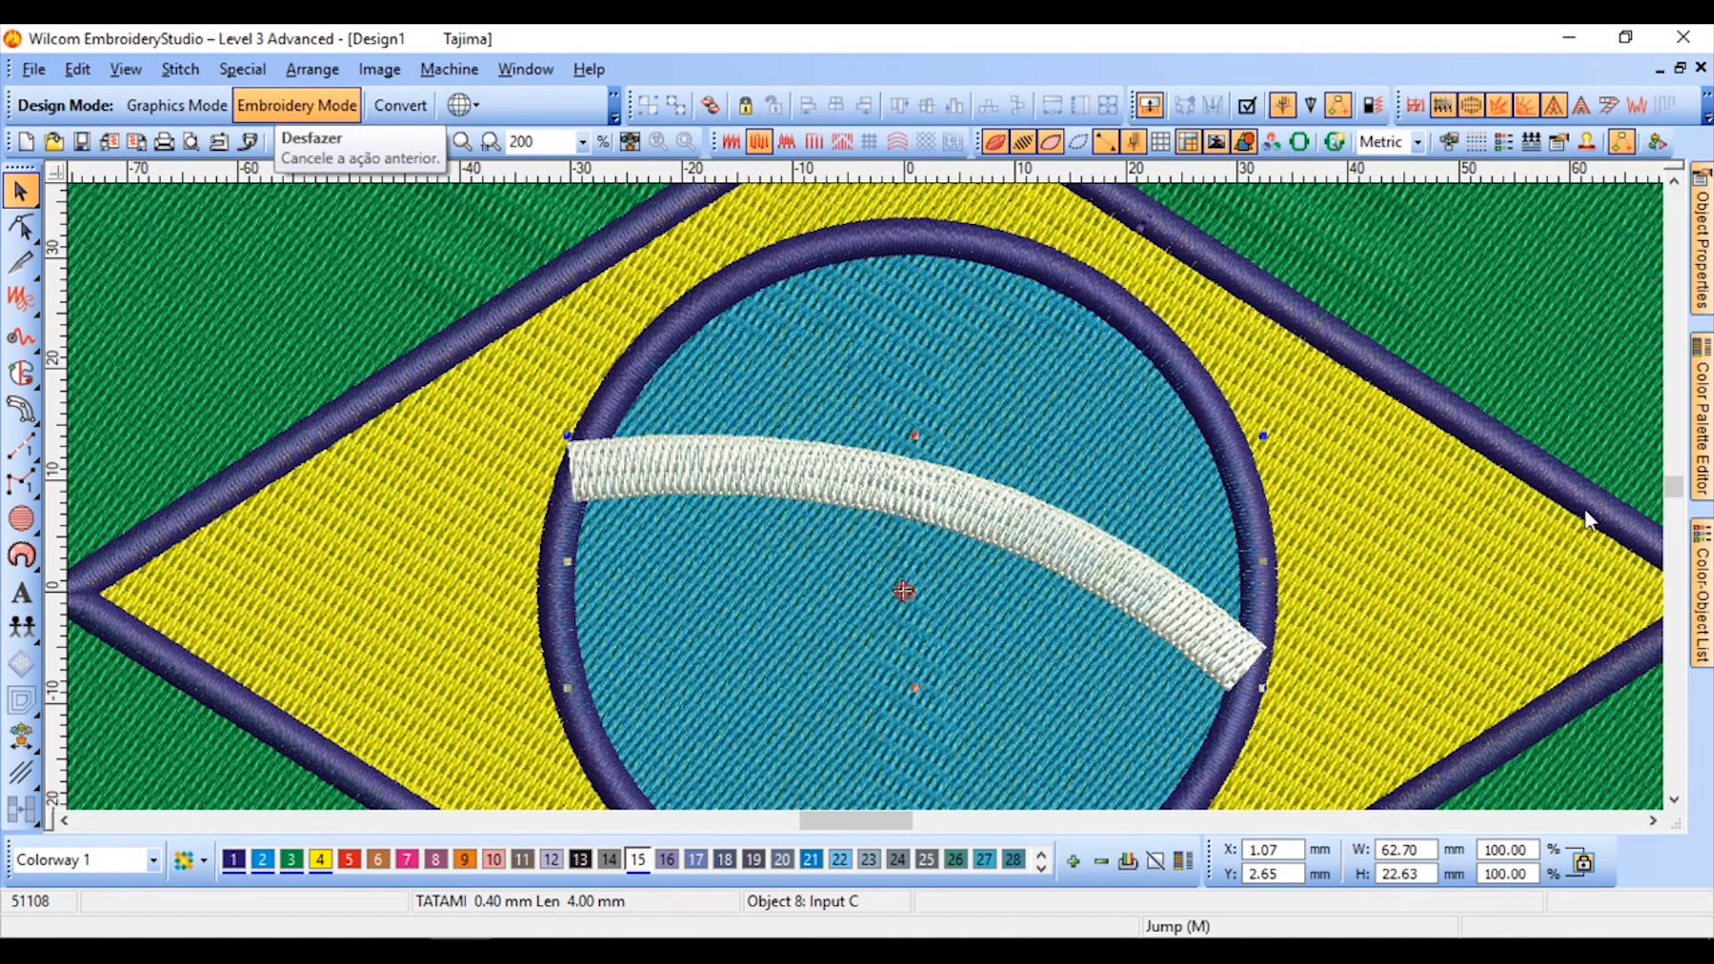
{"action": "mouse_move", "coordinate": [1701, 571]}
{"action": "left_click_drag", "start_coordinate": [1224, 593], "coordinate": [1224, 435]}
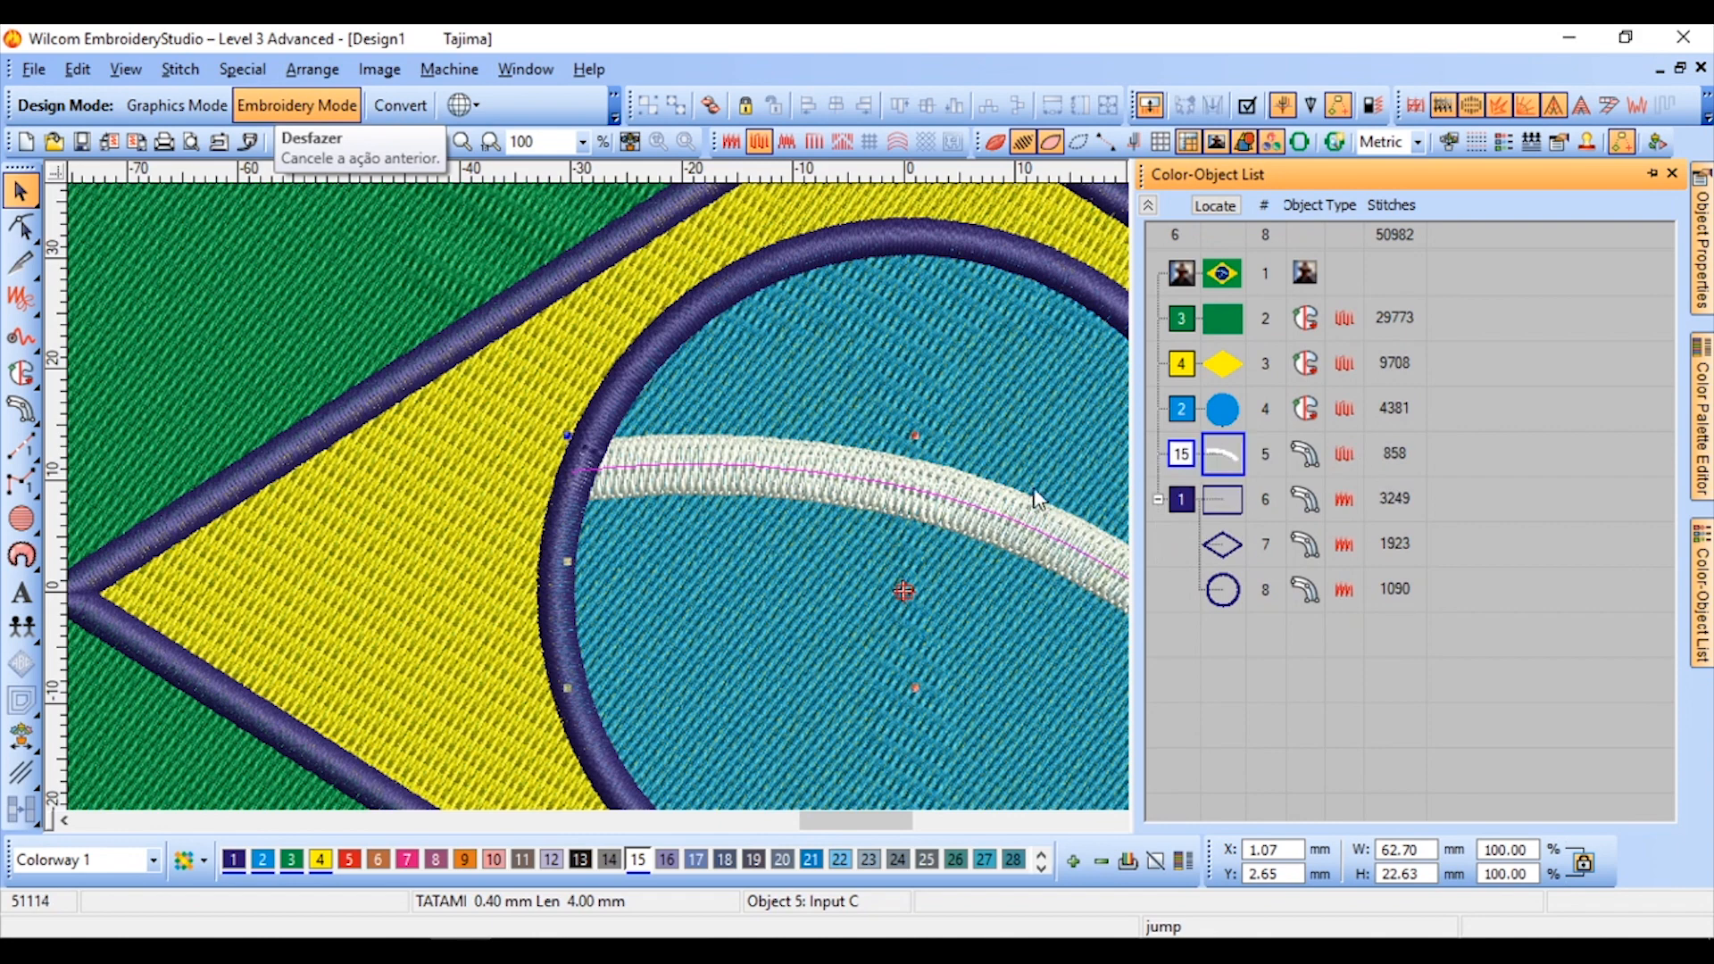
{"action": "scroll", "coordinate": [867, 563], "scroll_direction": "down", "scroll_amount": 1}
{"action": "scroll", "coordinate": [865, 536], "scroll_direction": "up", "scroll_amount": 1}
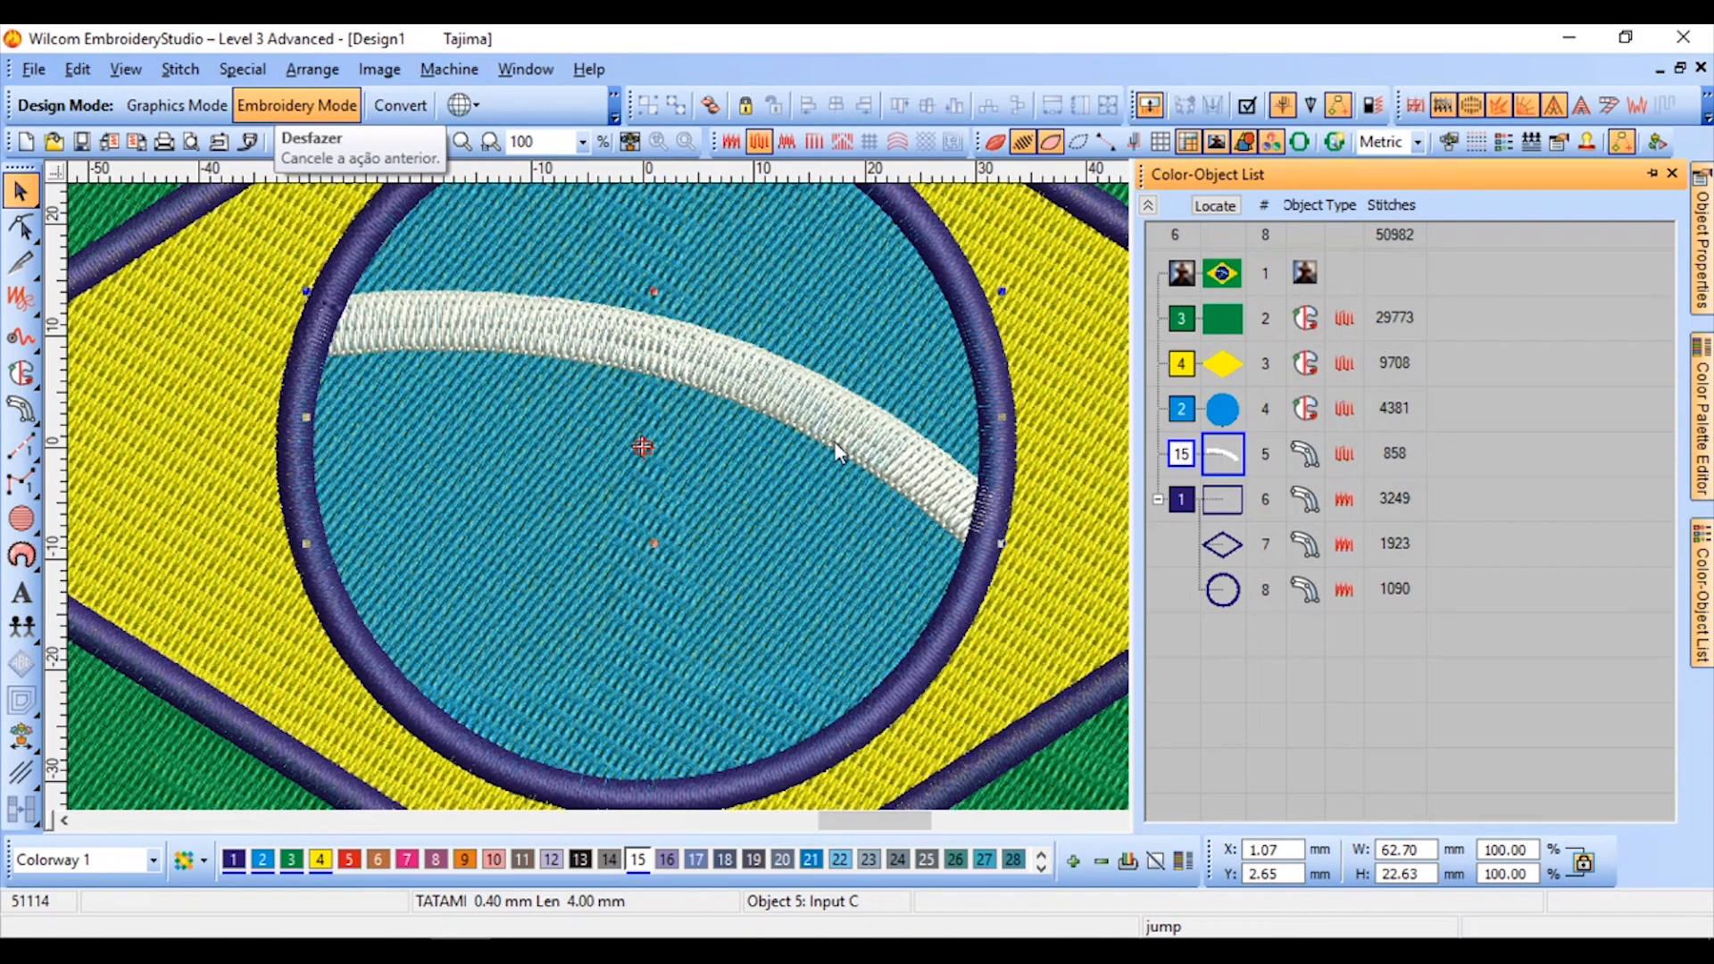
{"action": "scroll", "coordinate": [834, 441], "scroll_direction": "down", "scroll_amount": 1}
{"action": "key", "text": "Escape"}
{"action": "scroll", "coordinate": [865, 496], "scroll_direction": "up", "scroll_amount": 1}
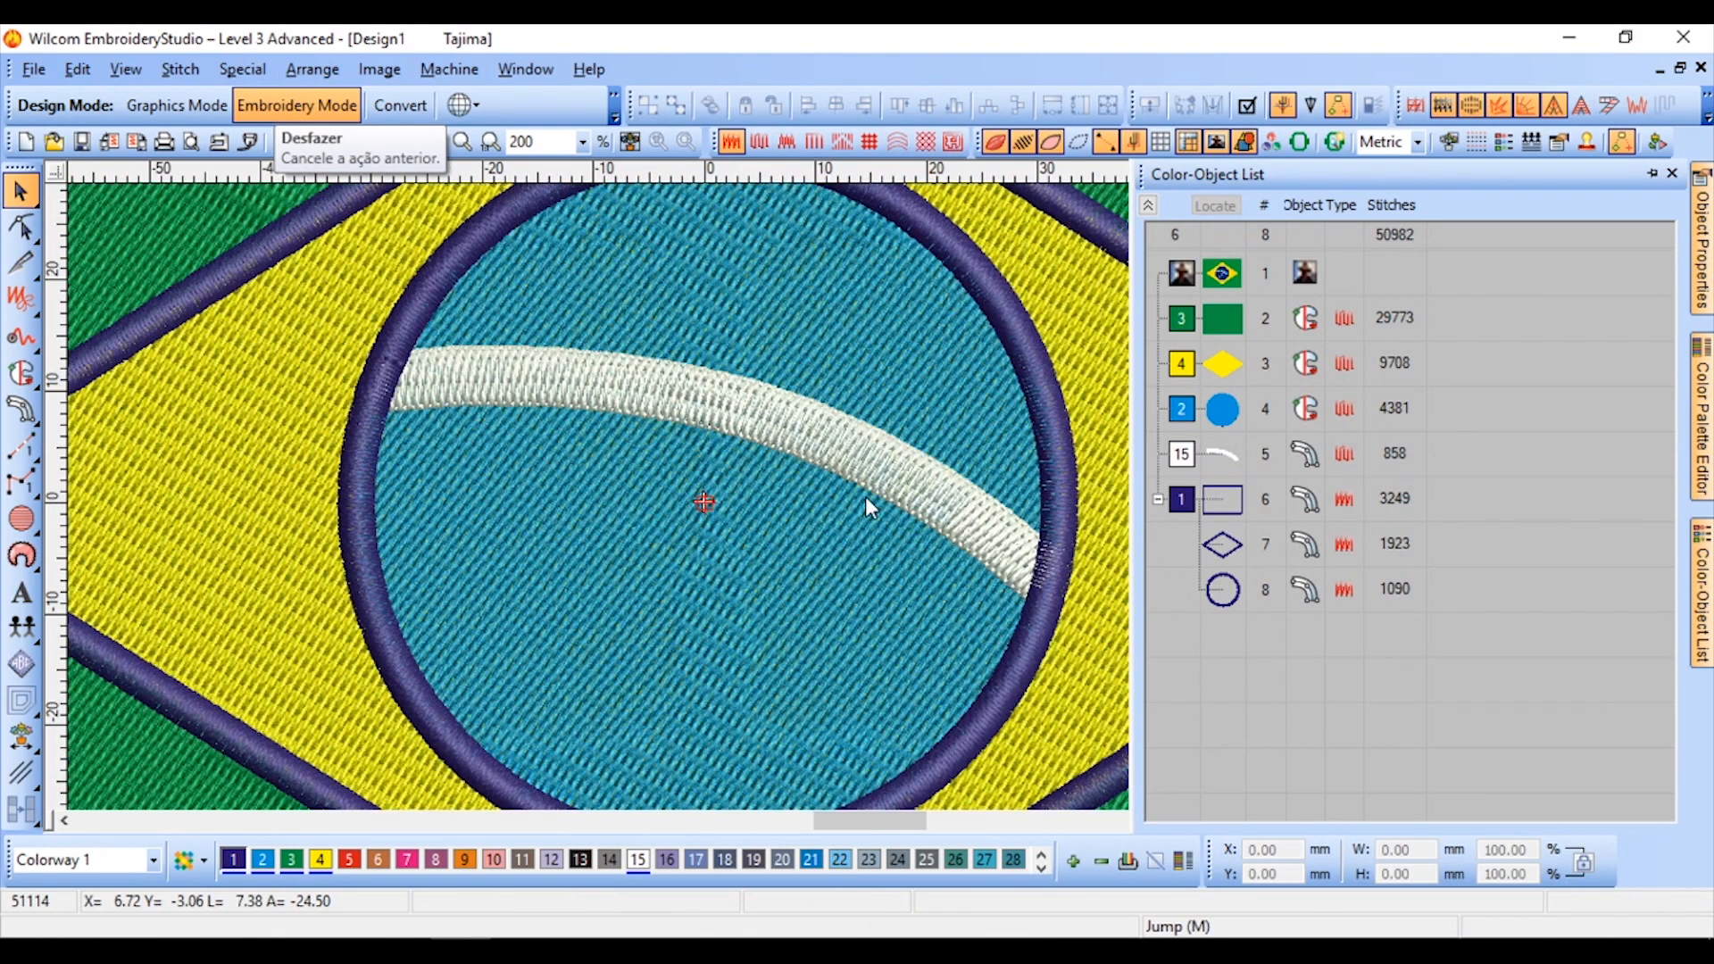
Collapse the Color-Object List and examine the white band's Tatami stitches and its ends at the circle outline up close
{"action": "scroll", "coordinate": [865, 496], "scroll_direction": "up", "scroll_amount": 1}
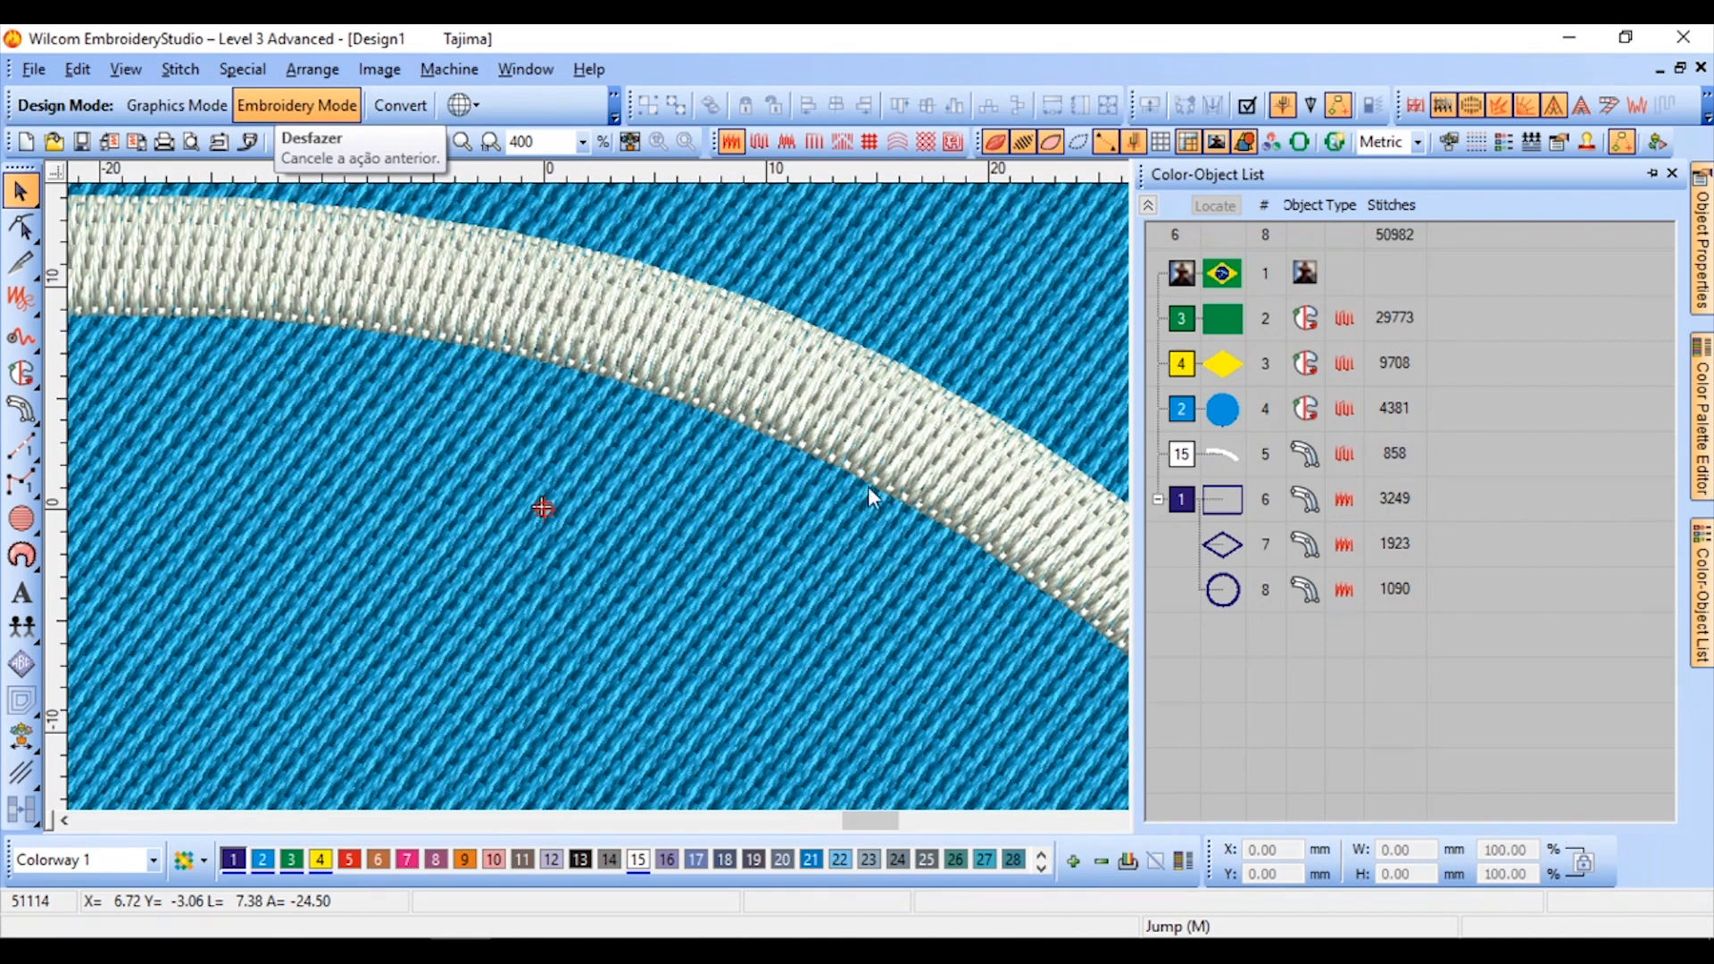
{"action": "left_click", "coordinate": [1219, 143]}
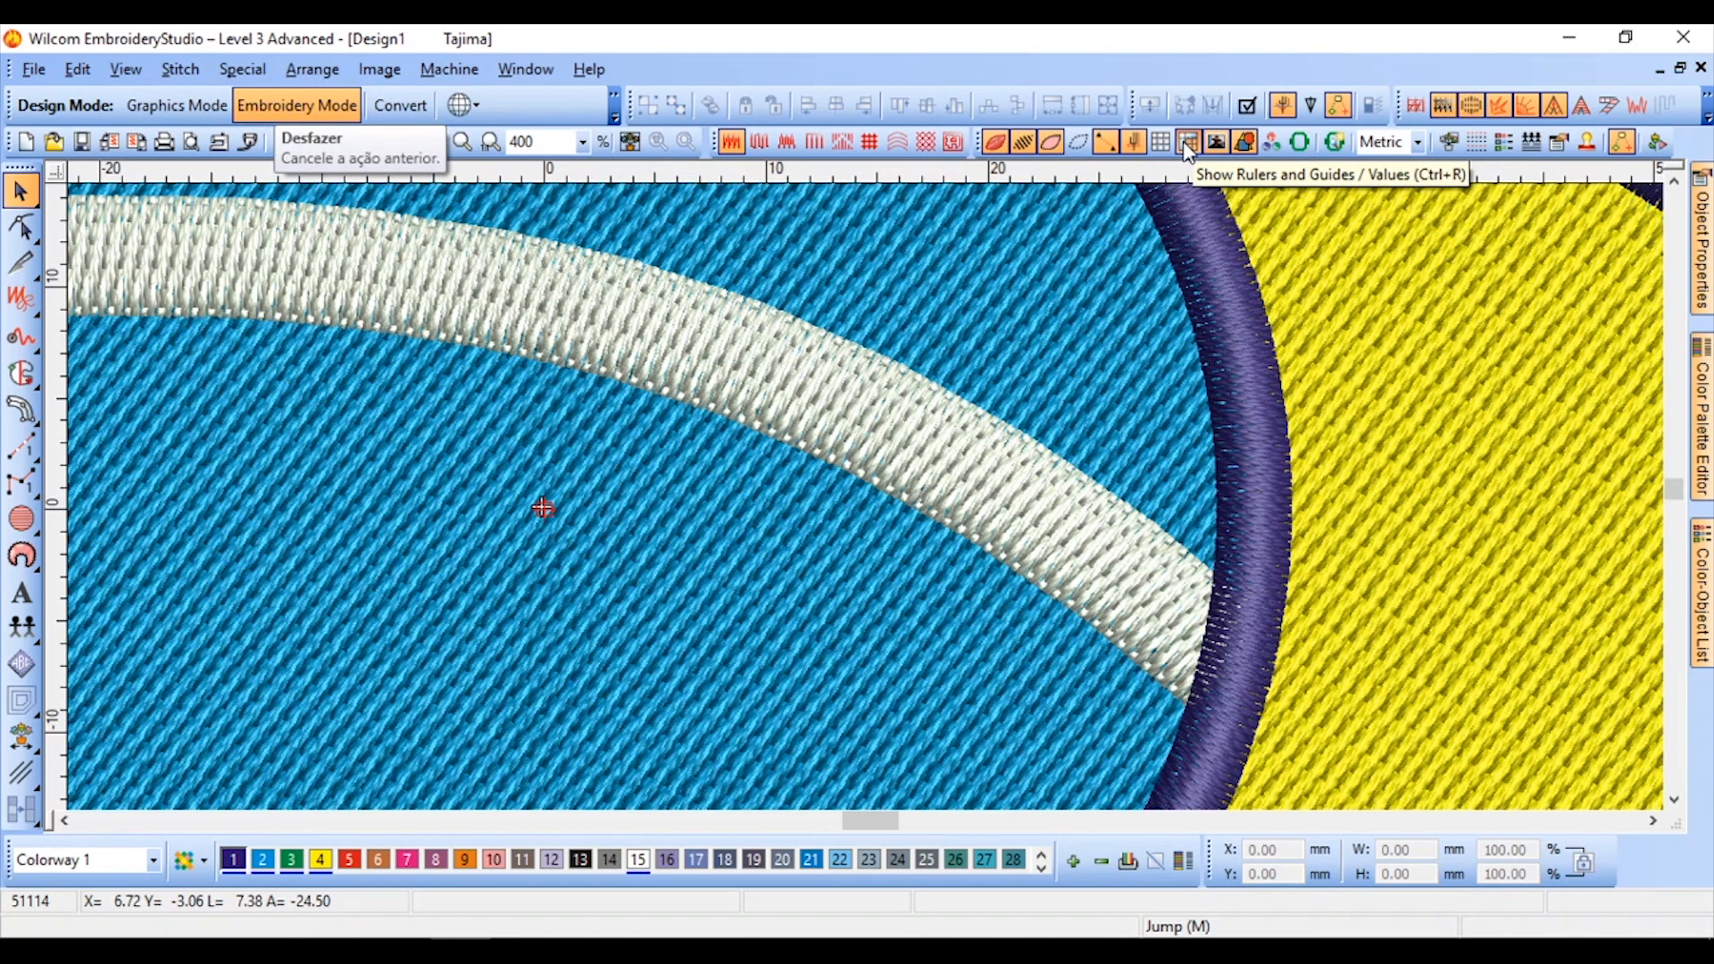
{"action": "scroll", "coordinate": [831, 495], "scroll_direction": "down", "scroll_amount": 1}
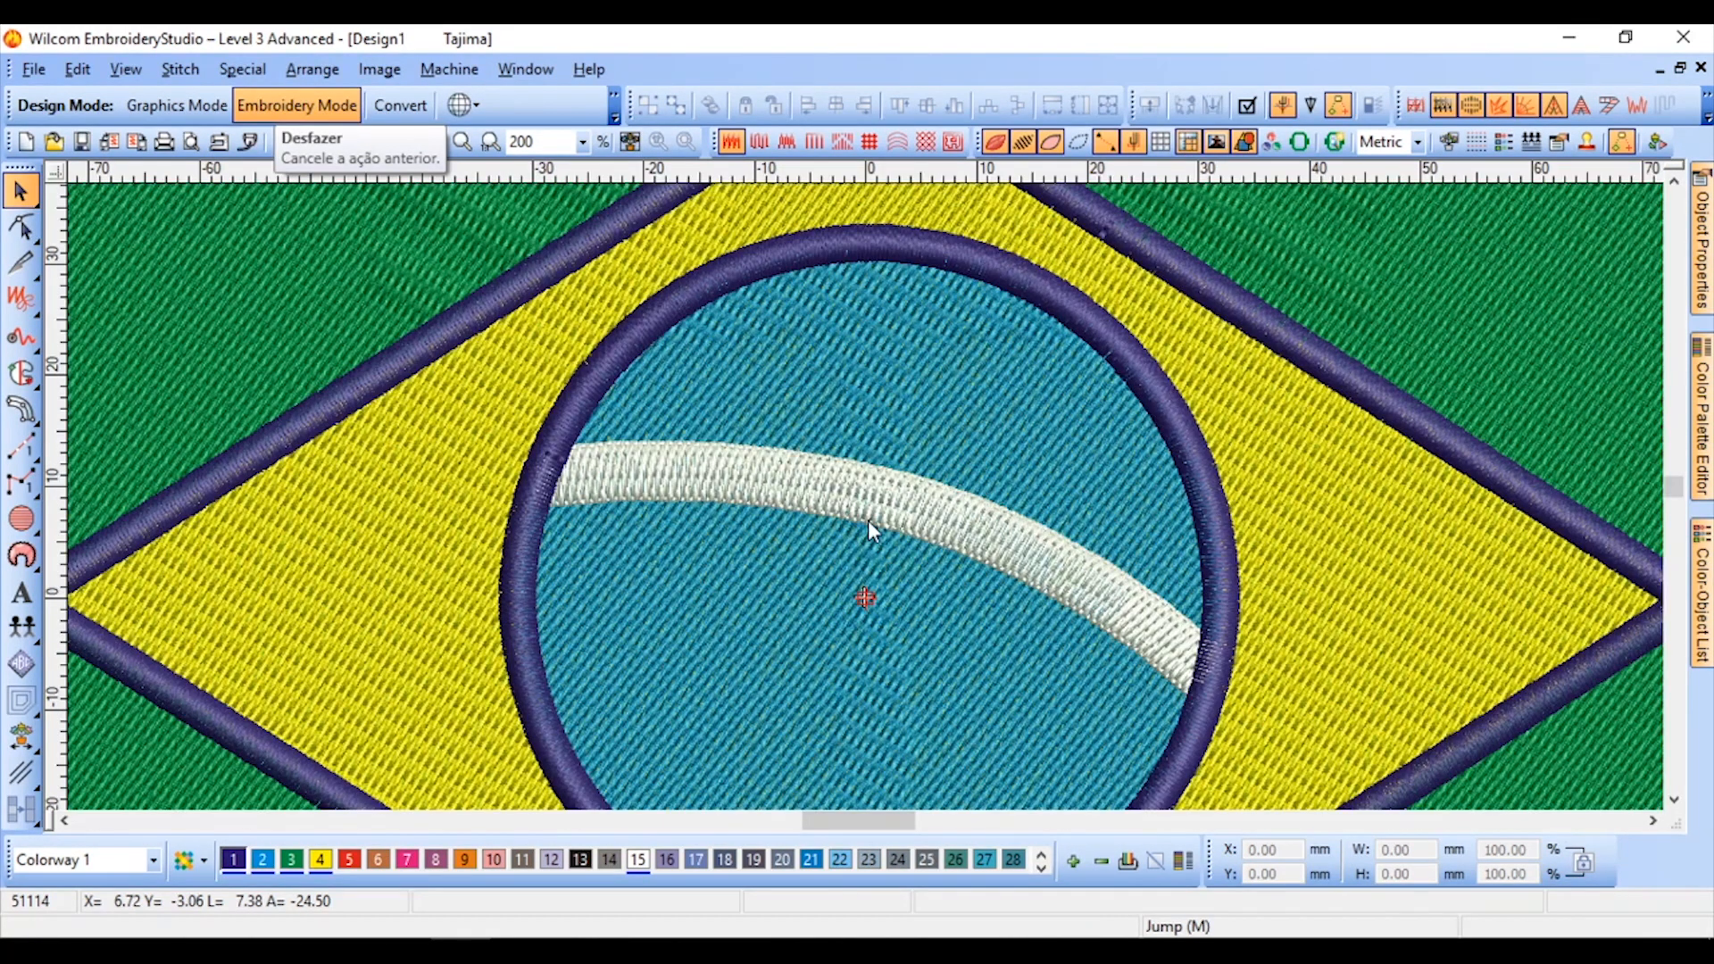
{"action": "scroll", "coordinate": [868, 522], "scroll_direction": "up", "scroll_amount": 1}
{"action": "scroll", "coordinate": [865, 496], "scroll_direction": "down", "scroll_amount": 1}
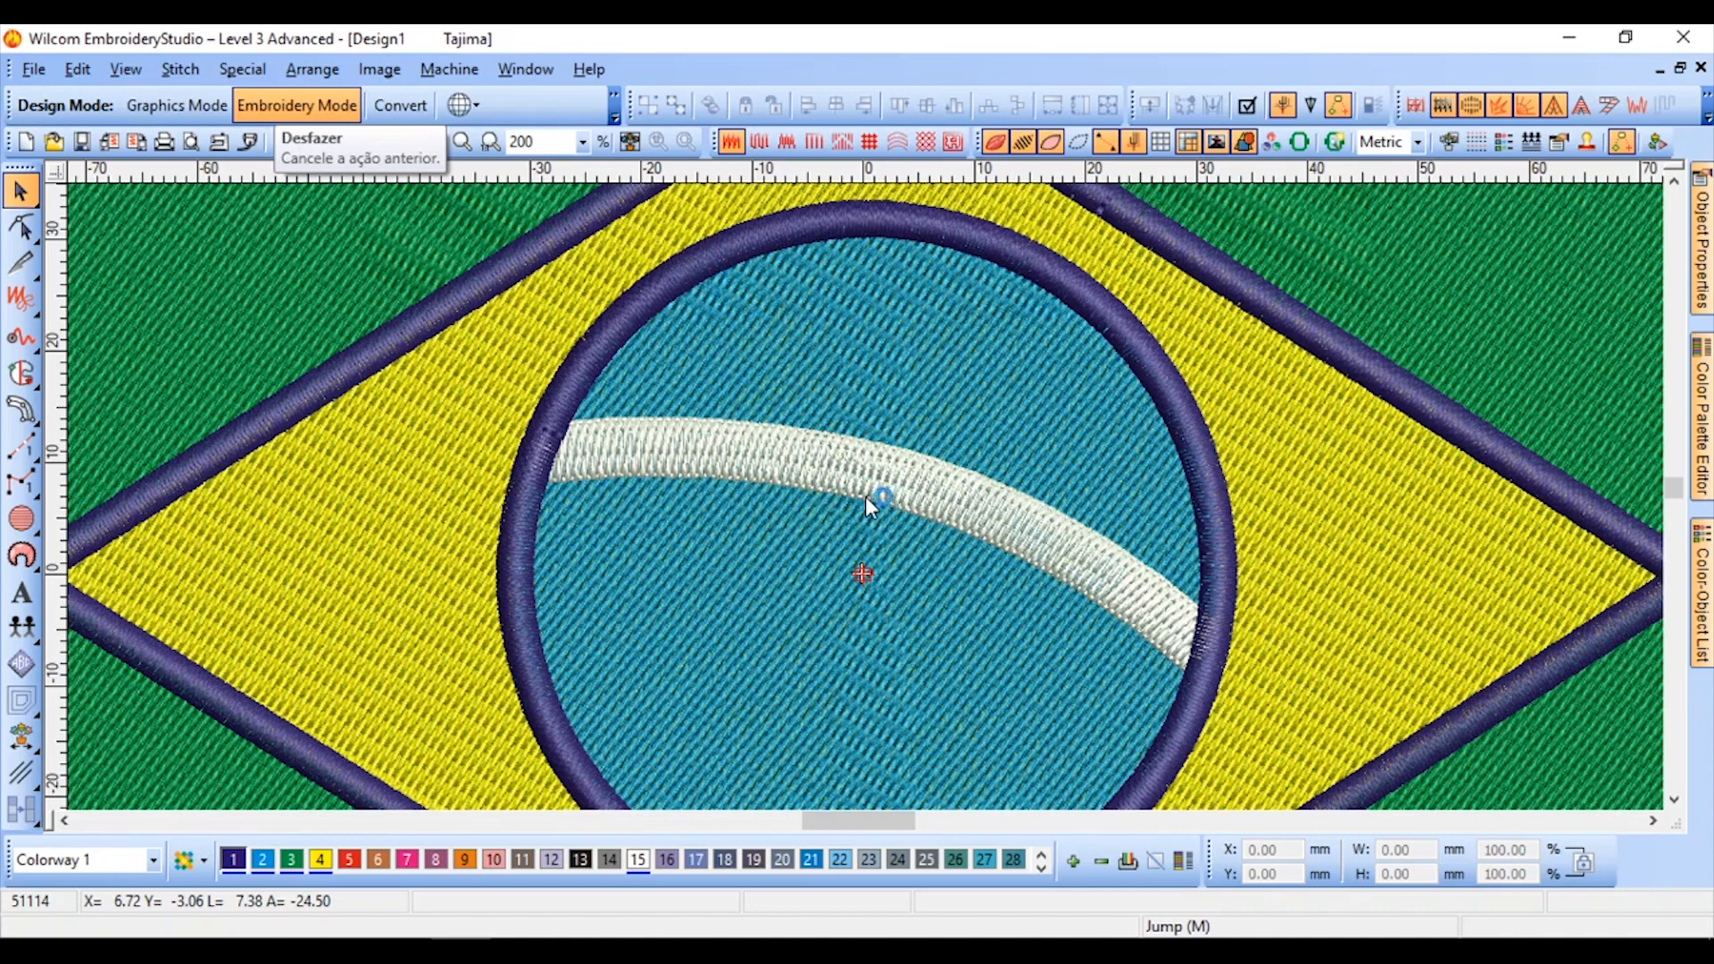
{"action": "scroll", "coordinate": [865, 496], "scroll_direction": "down", "scroll_amount": 1}
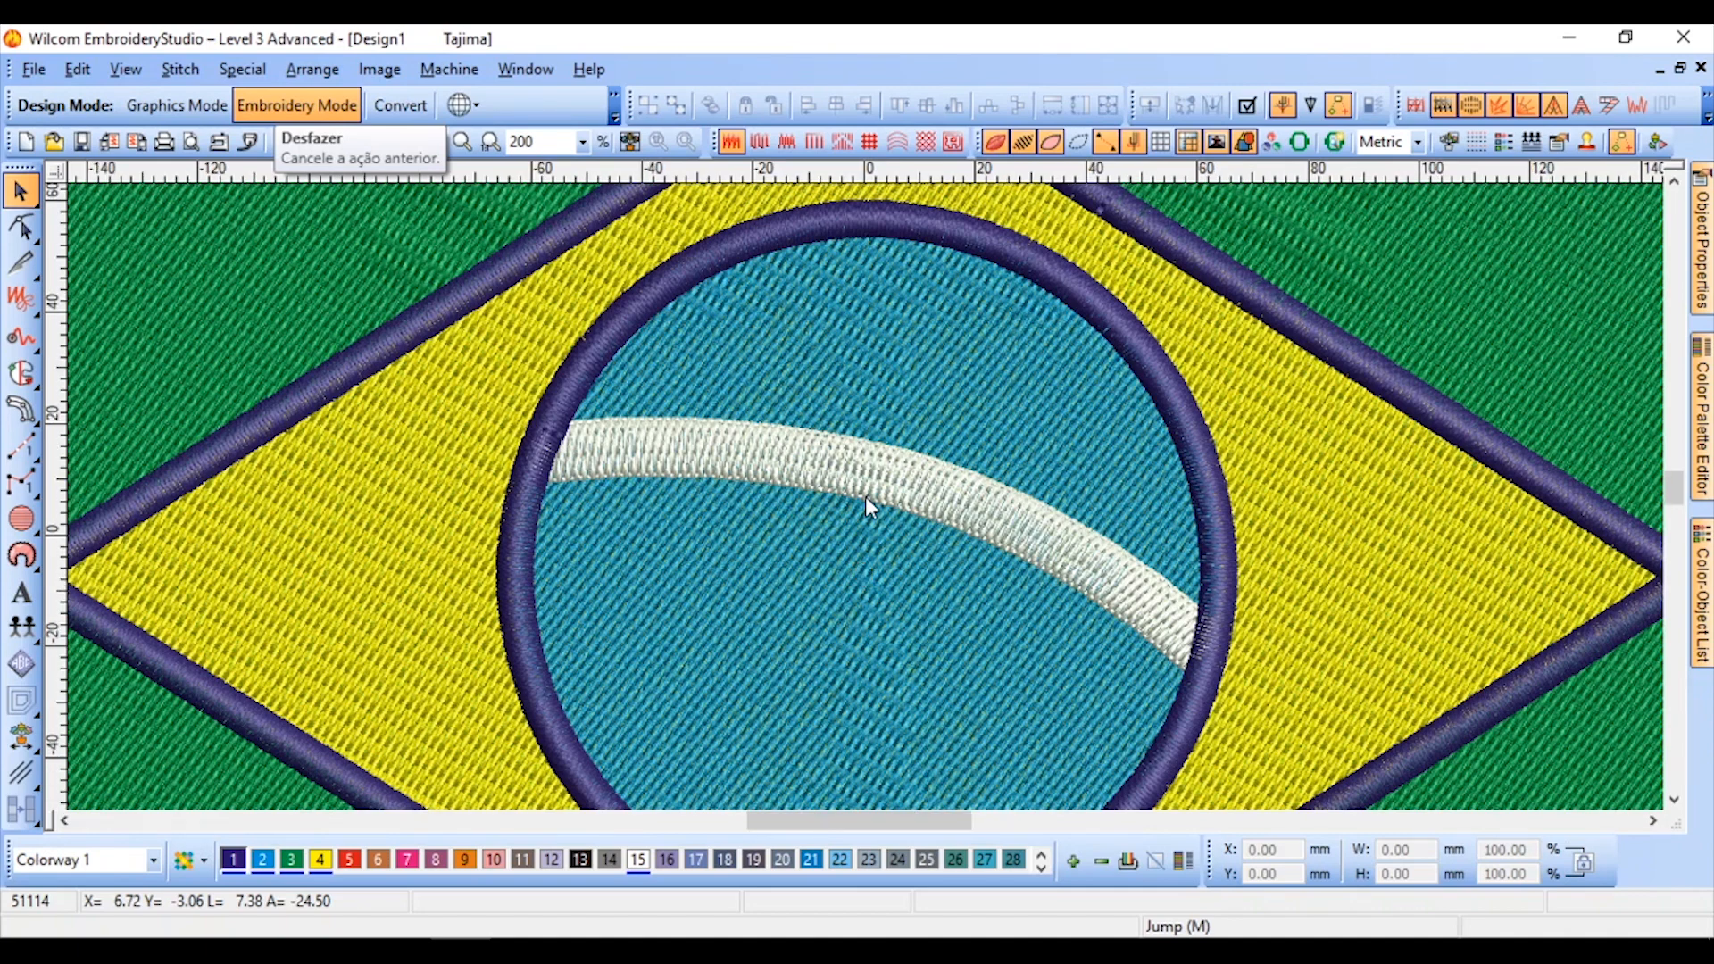
{"action": "scroll", "coordinate": [865, 496], "scroll_direction": "up", "scroll_amount": 1}
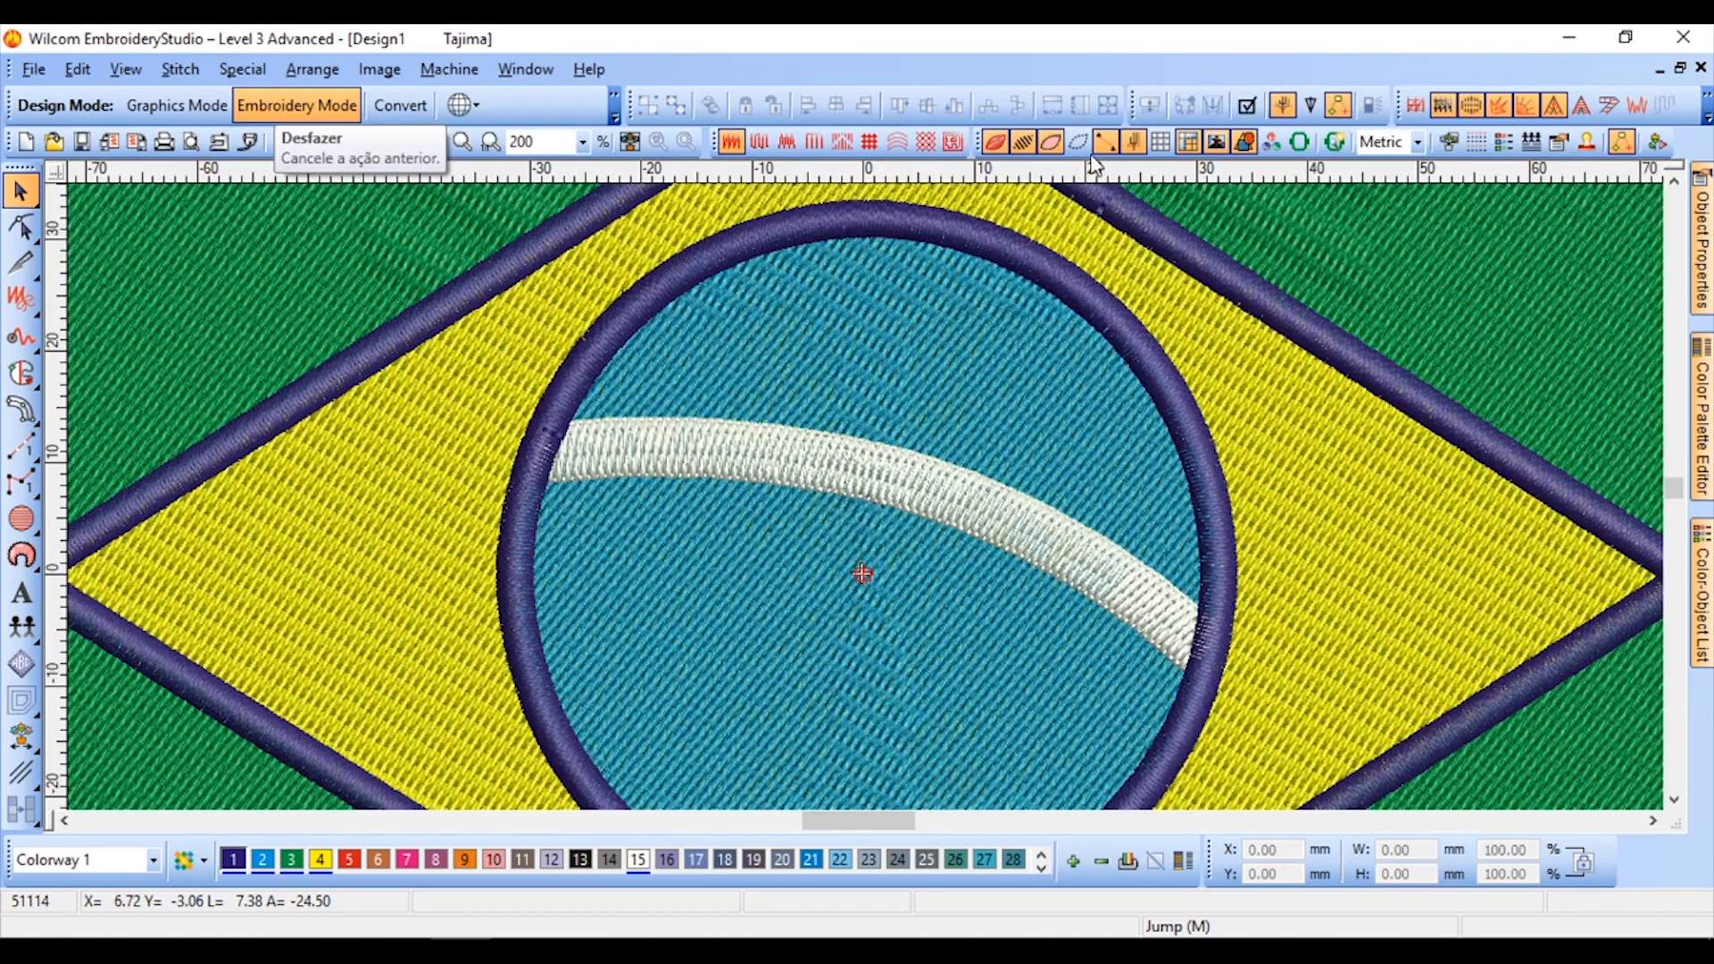
Hide the stitches to inspect the bitmap's lettering and stars, and show them again without TrueView to compare the band's coverage
{"action": "left_click", "coordinate": [1026, 142]}
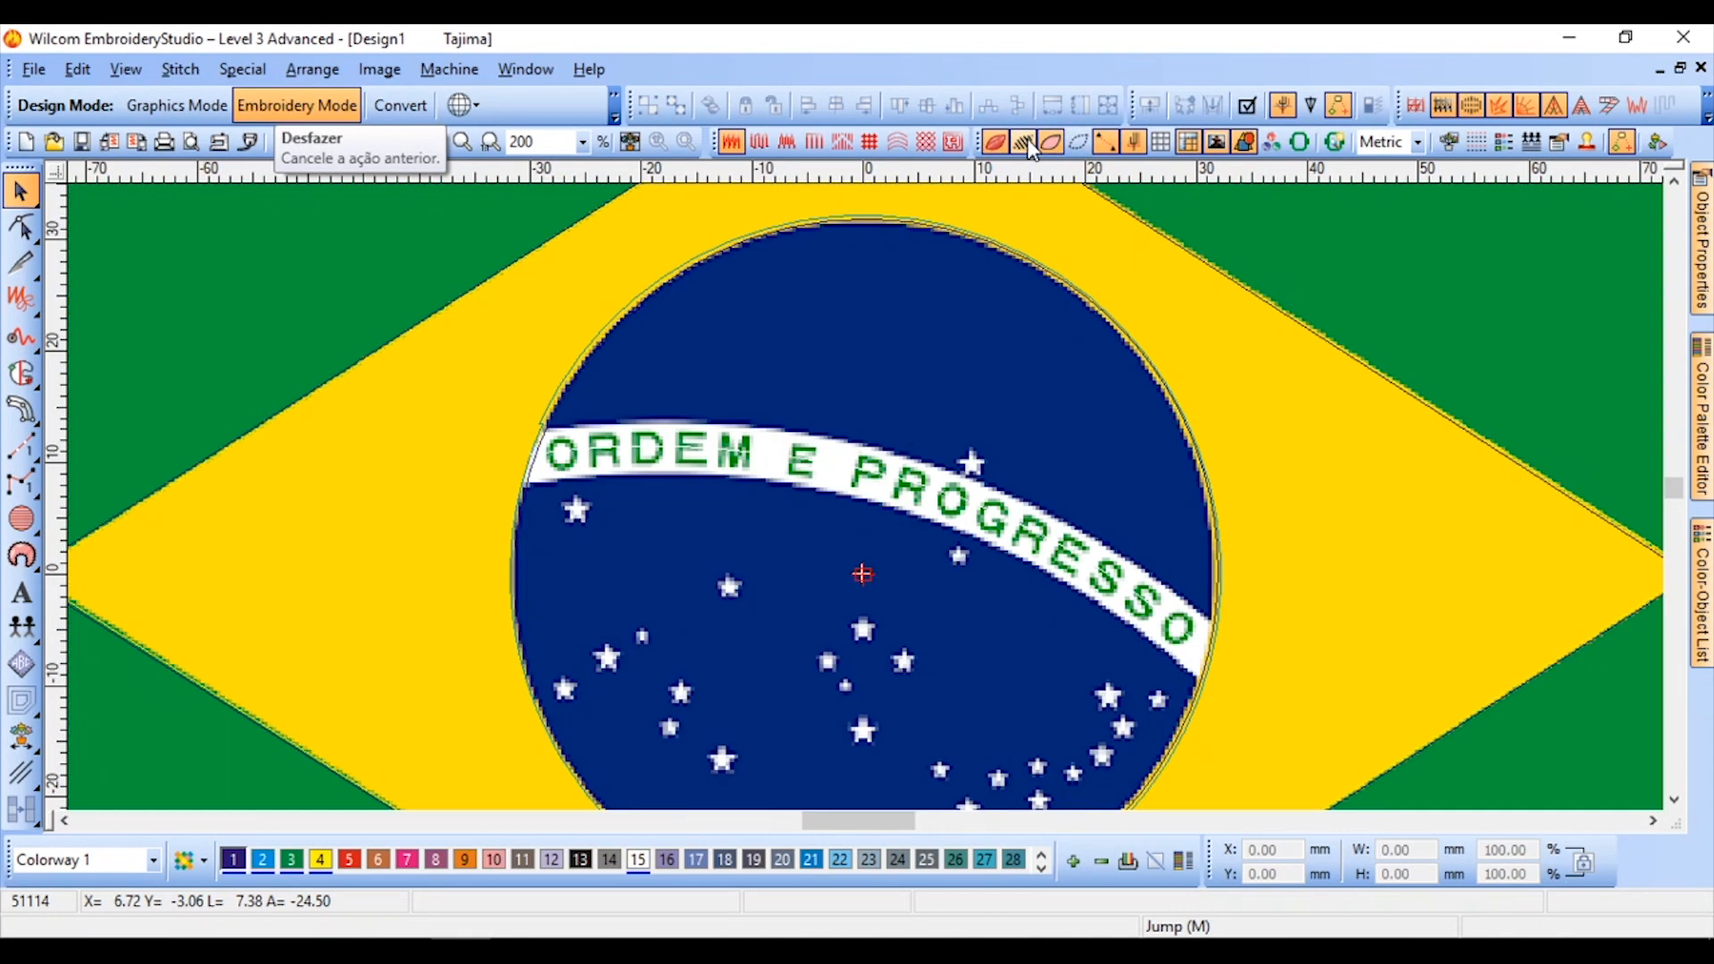
{"action": "left_click", "coordinate": [995, 143]}
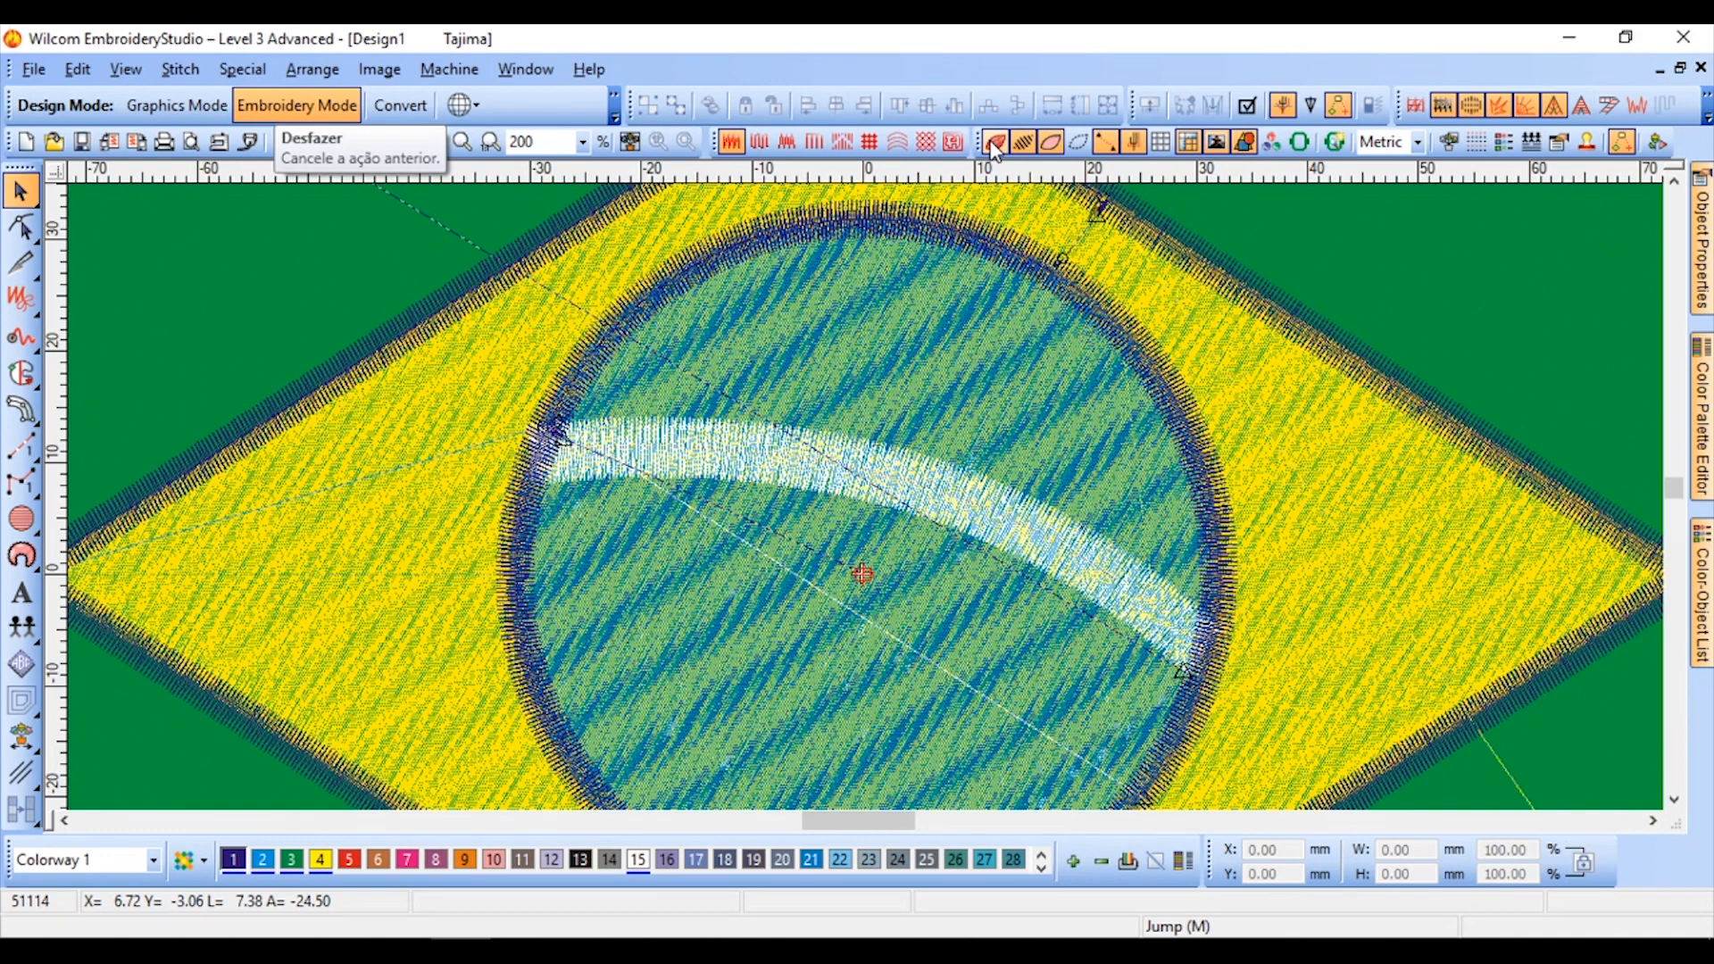
{"action": "scroll", "coordinate": [878, 521], "scroll_direction": "up", "scroll_amount": 1}
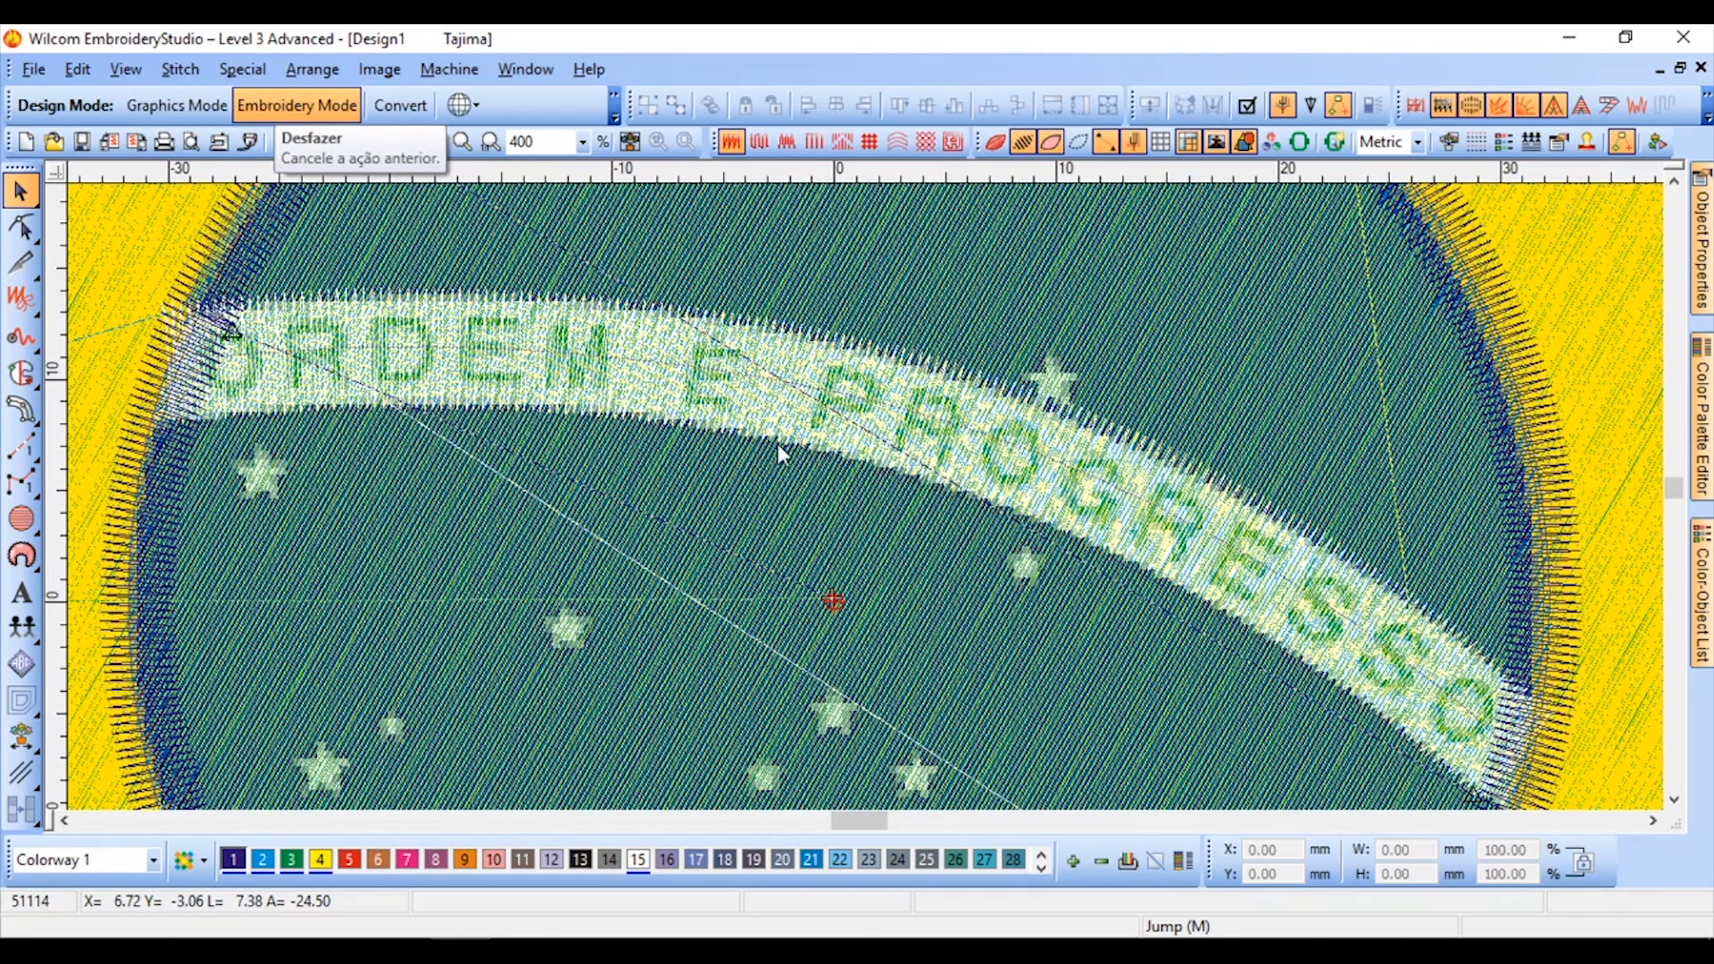
{"action": "scroll", "coordinate": [873, 473], "scroll_direction": "down", "scroll_amount": 2}
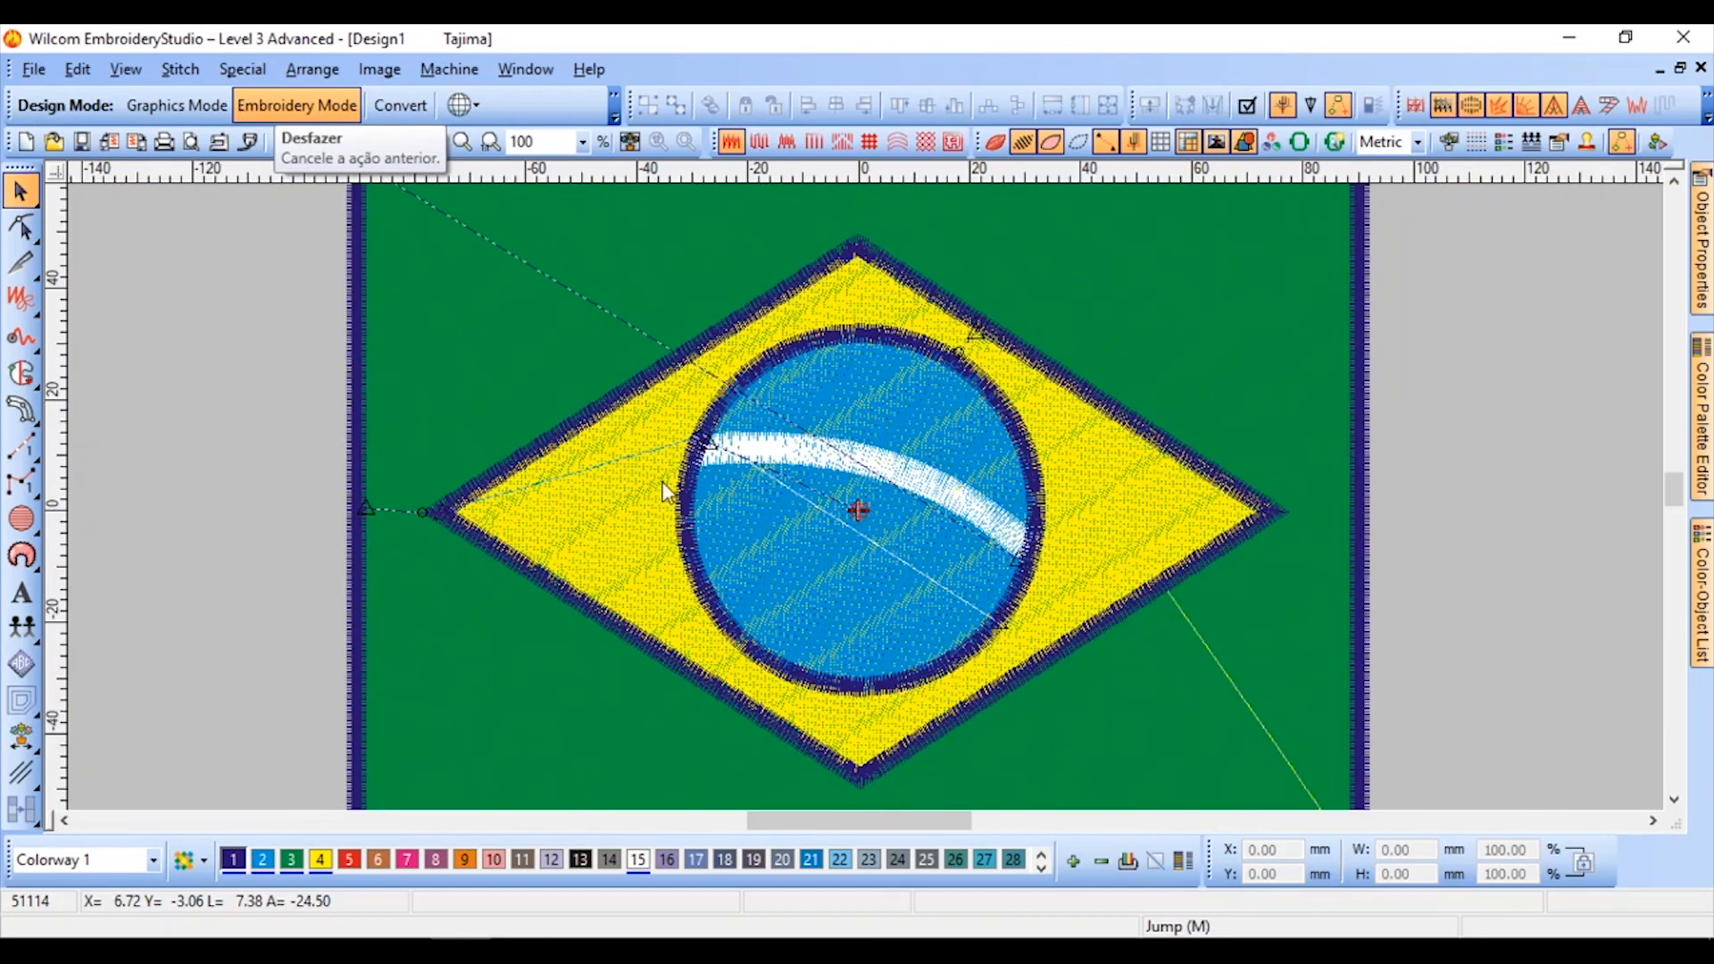
{"action": "scroll", "coordinate": [662, 482], "scroll_direction": "up", "scroll_amount": 2}
{"action": "scroll", "coordinate": [865, 497], "scroll_direction": "down", "scroll_amount": 2}
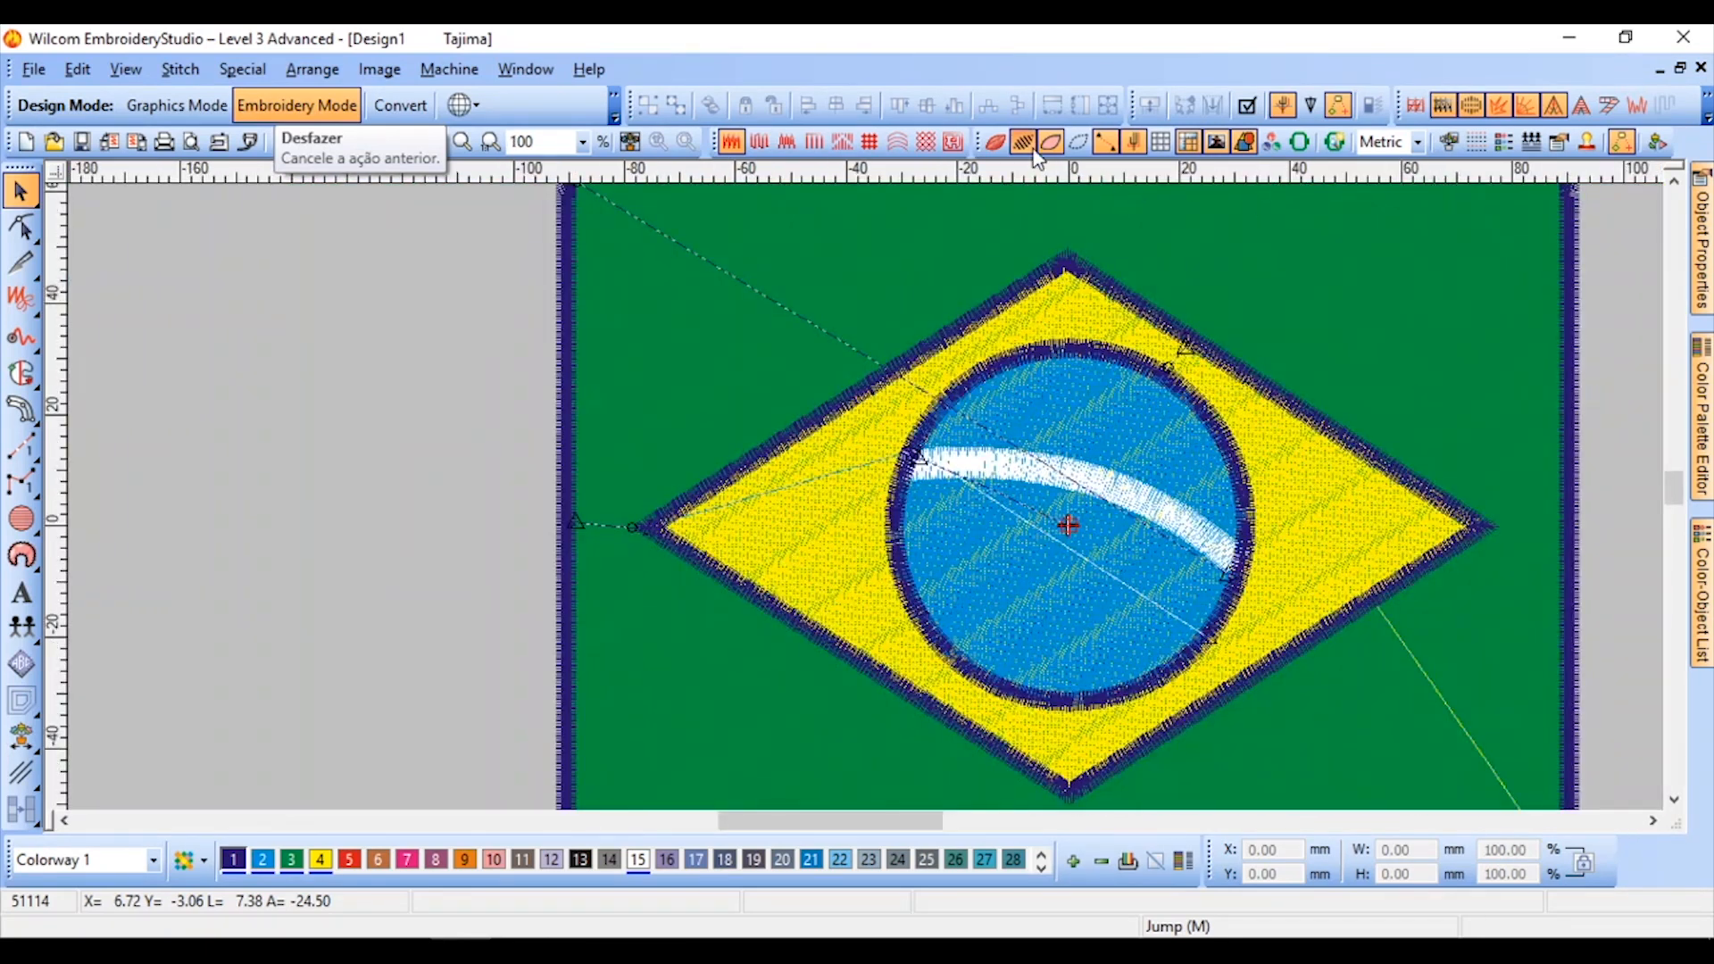
Turn TrueView back on and review the whole embroidered flag
{"action": "scroll", "coordinate": [865, 497], "scroll_direction": "down", "scroll_amount": 2}
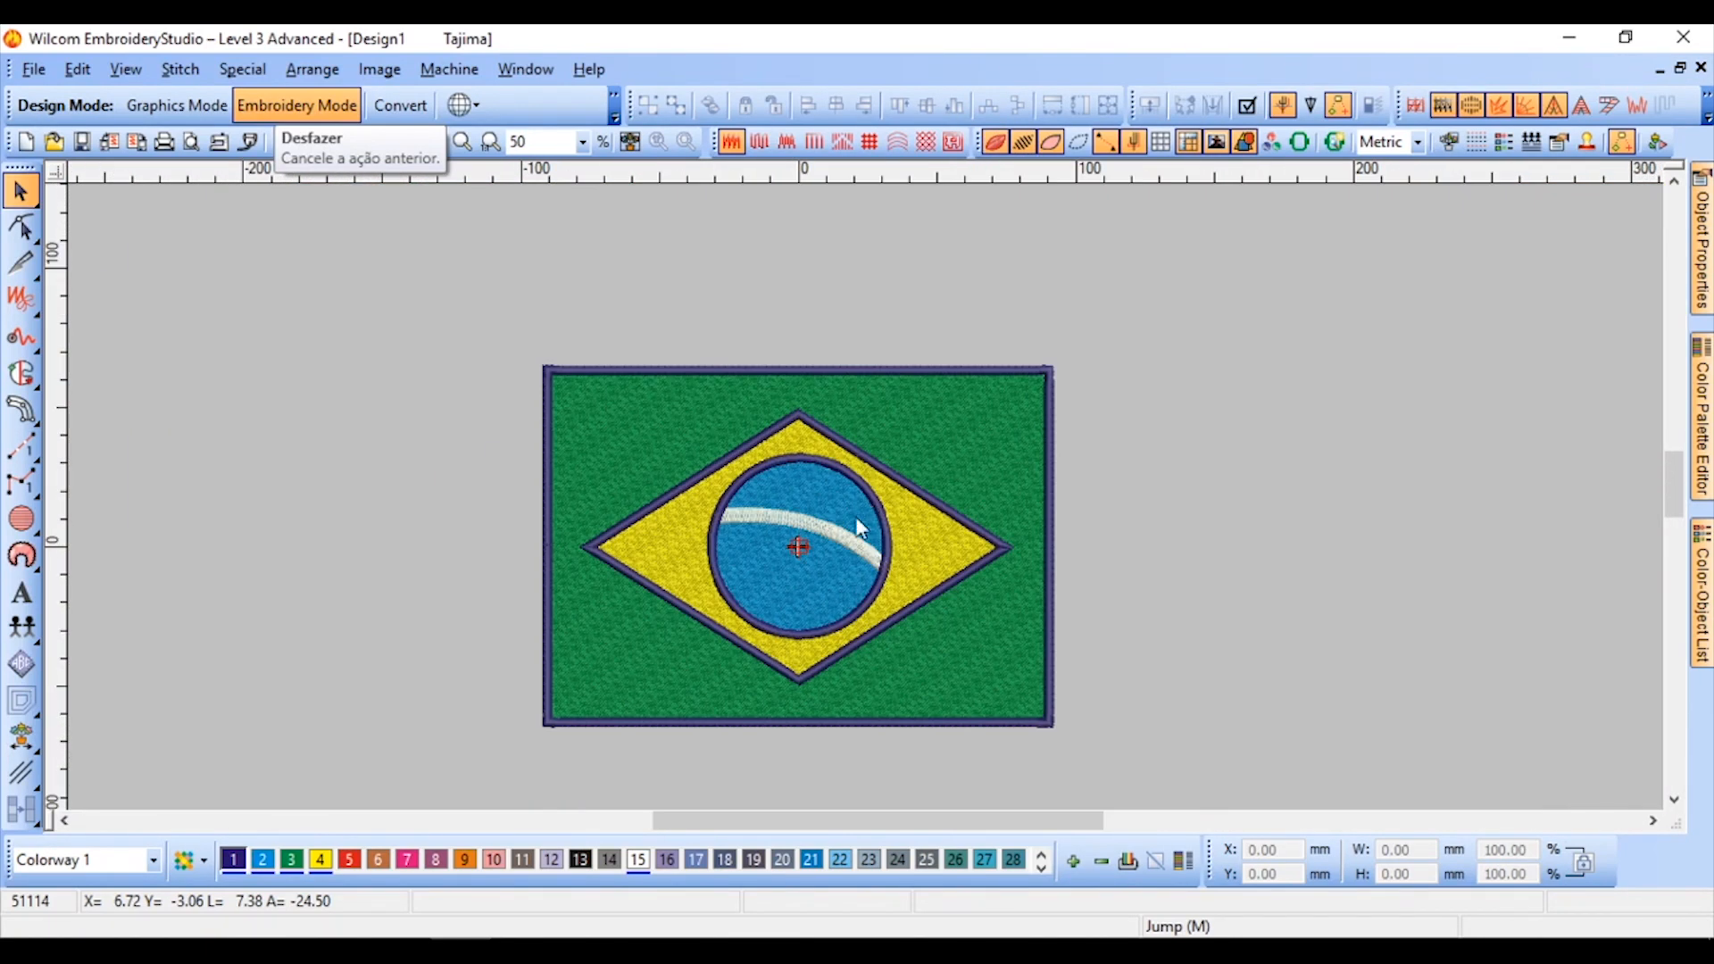
{"action": "scroll", "coordinate": [865, 496], "scroll_direction": "up", "scroll_amount": 2}
{"action": "scroll", "coordinate": [871, 508], "scroll_direction": "down", "scroll_amount": 1}
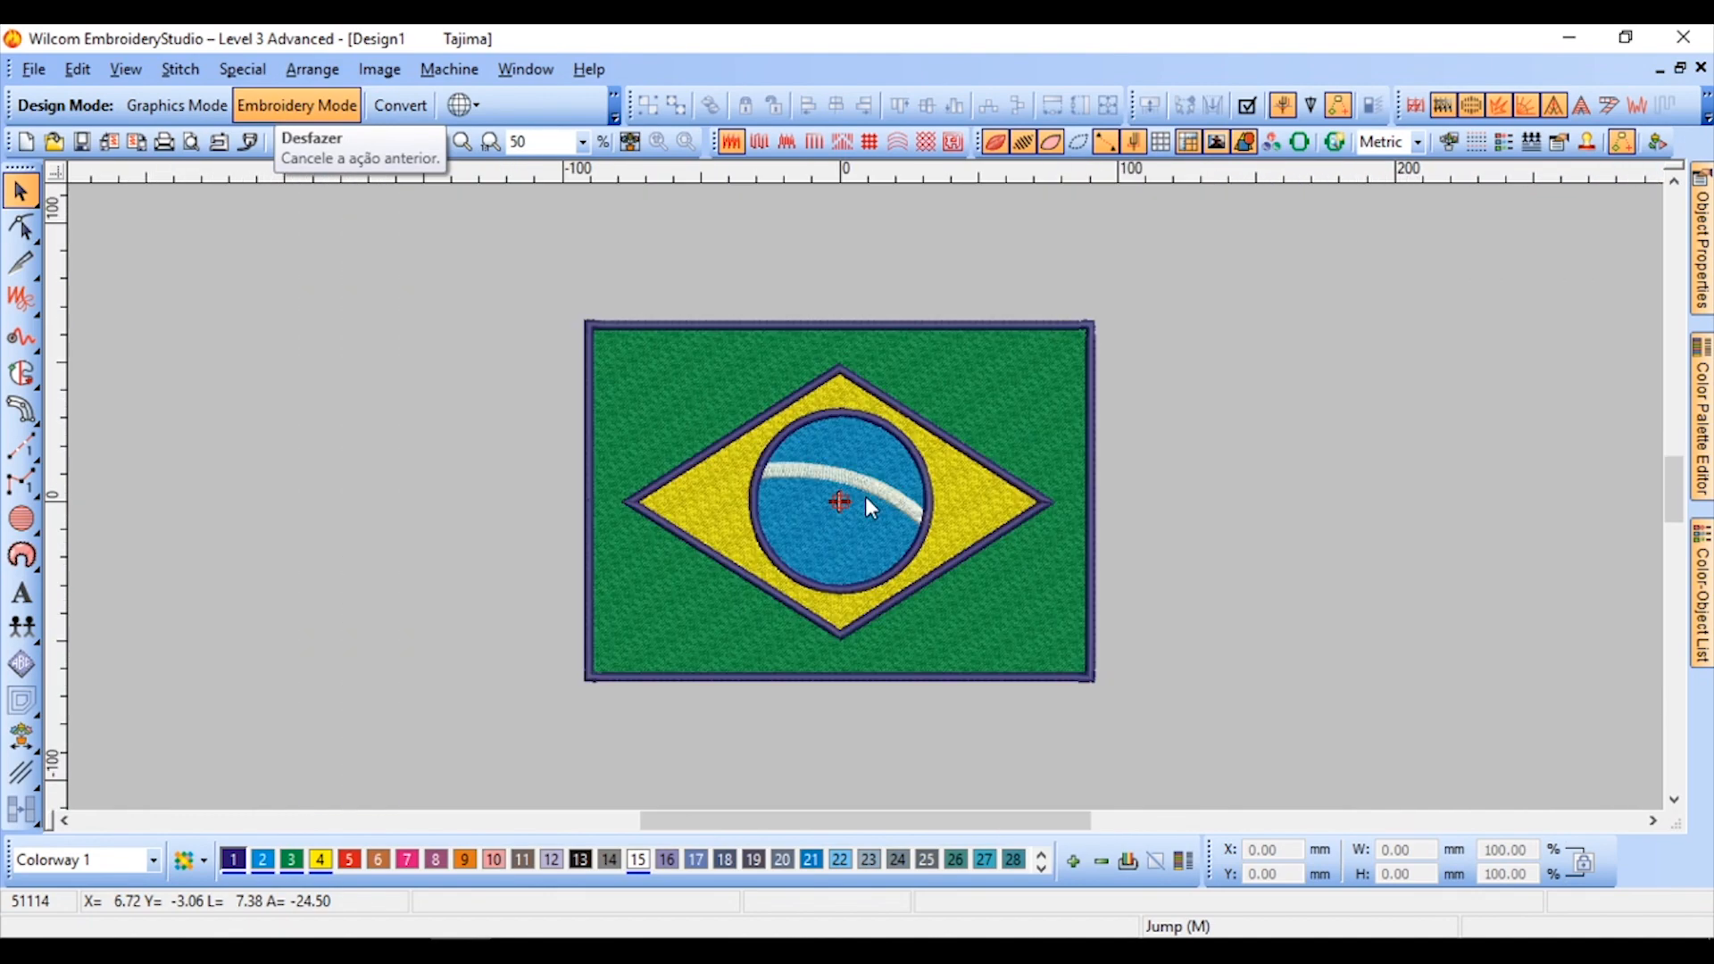